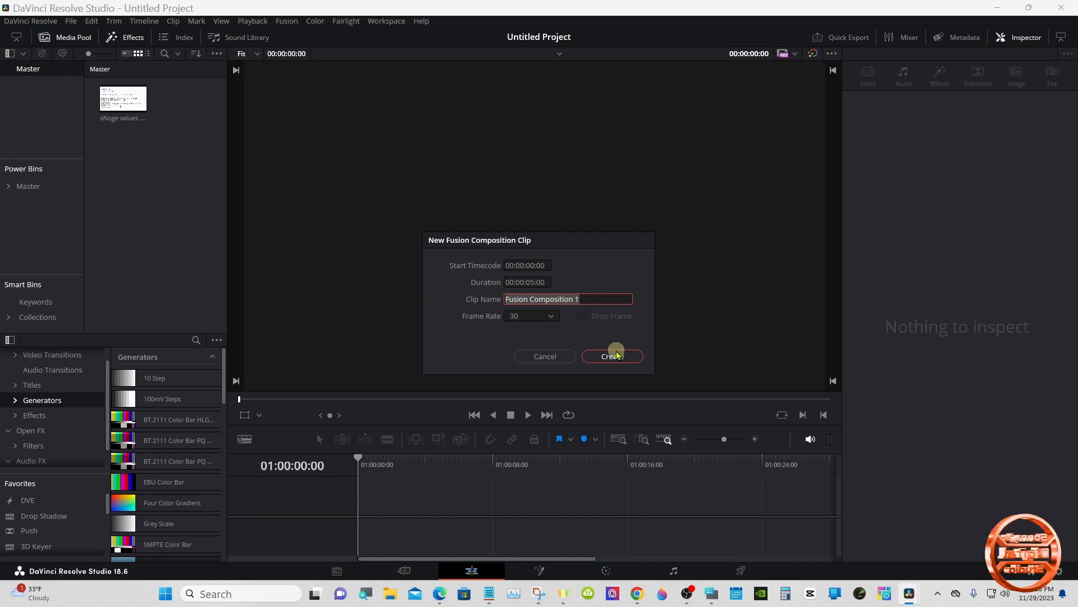
Create the five-second clip Fusion Composition 1 at 30 fps and place it at the start of the timeline
left_click(614, 355)
left_click_drag(115, 100, 385, 500)
left_click(386, 493)
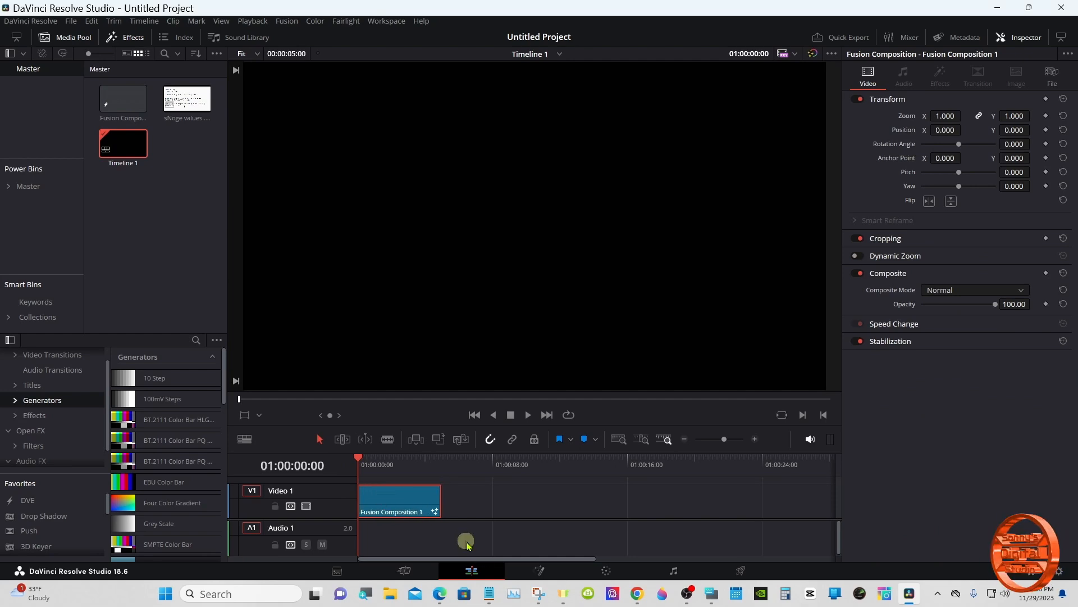
Open the clip's composition on the Fusion page and move MediaOut1 farther right in the node graph
left_click(539, 569)
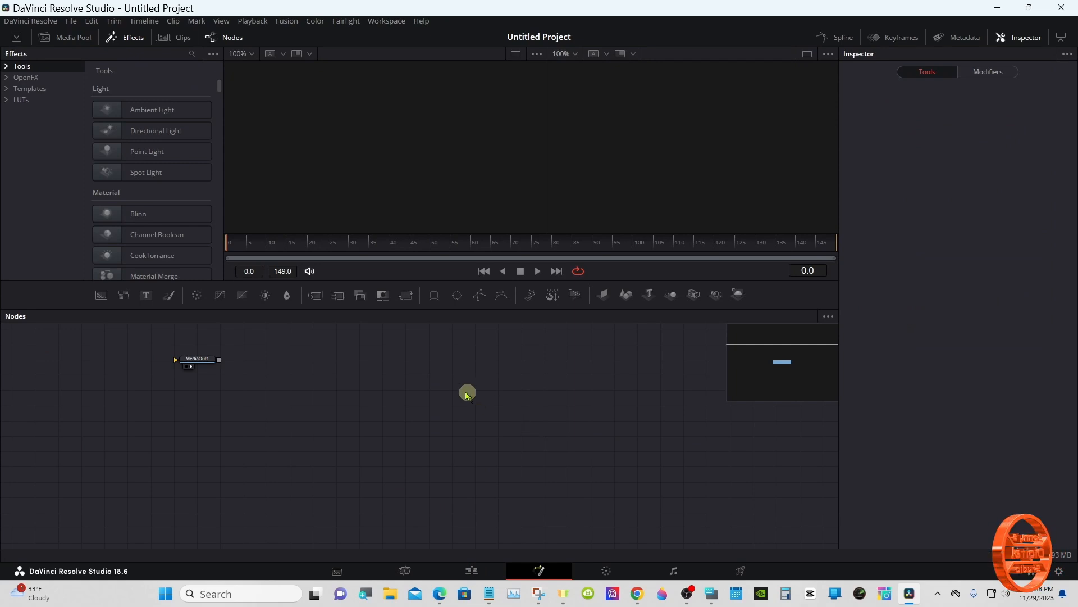
left_click_drag(209, 359, 591, 364)
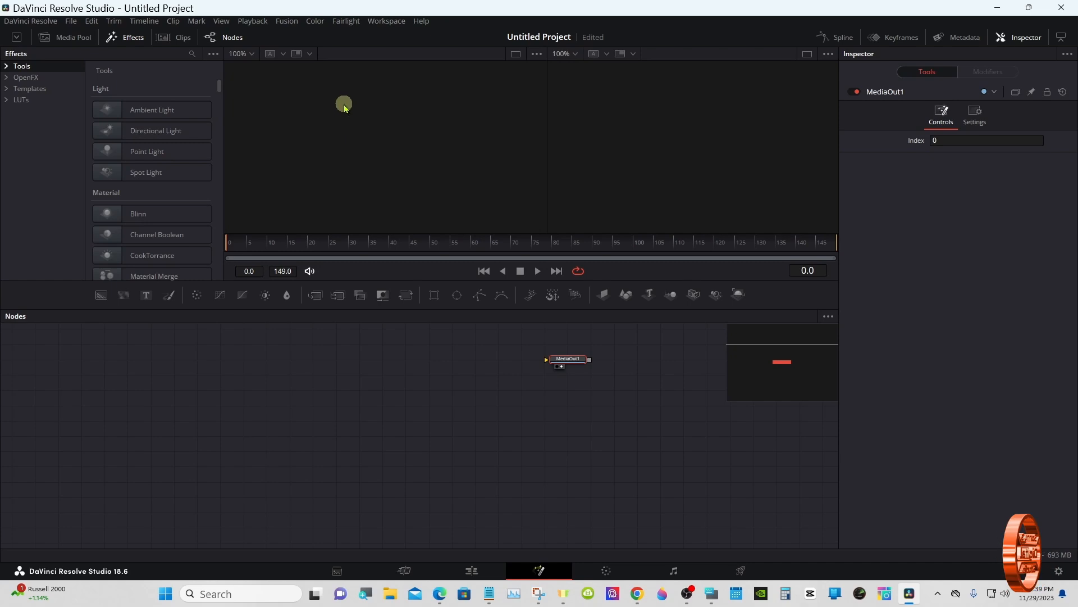
Import trace (20).svg into the composition at an image size of 1920 by 1080
left_click(290, 23)
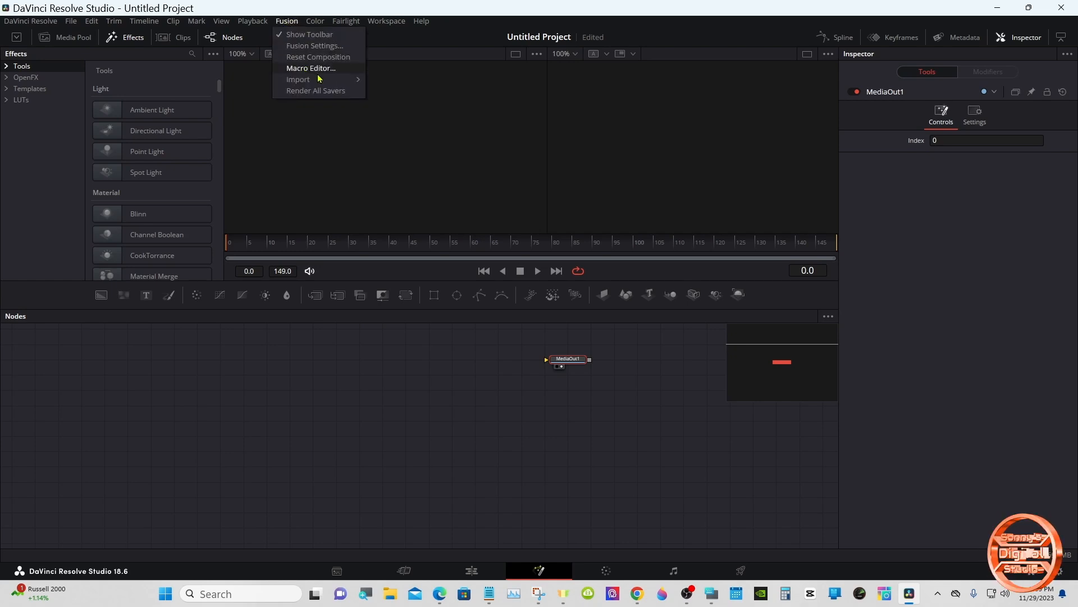
mouse_move(331, 81)
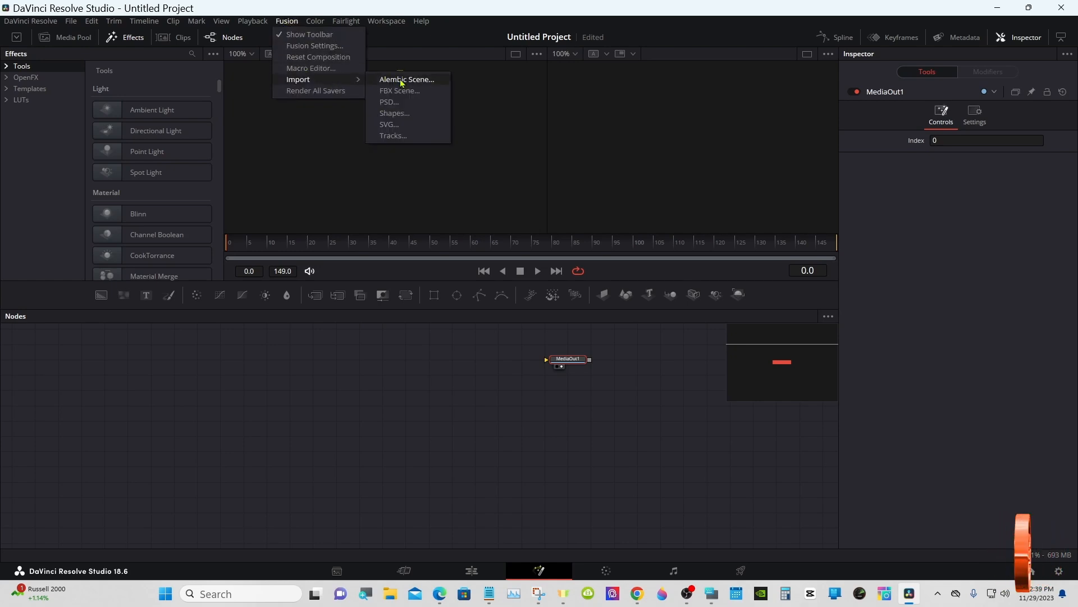
left_click(403, 126)
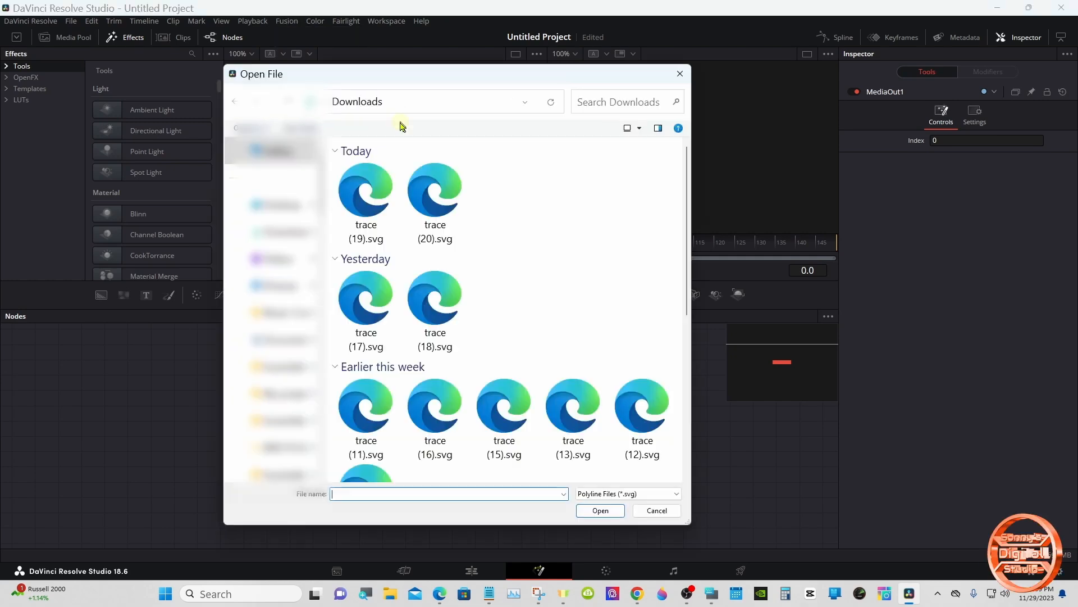
double_click(427, 185)
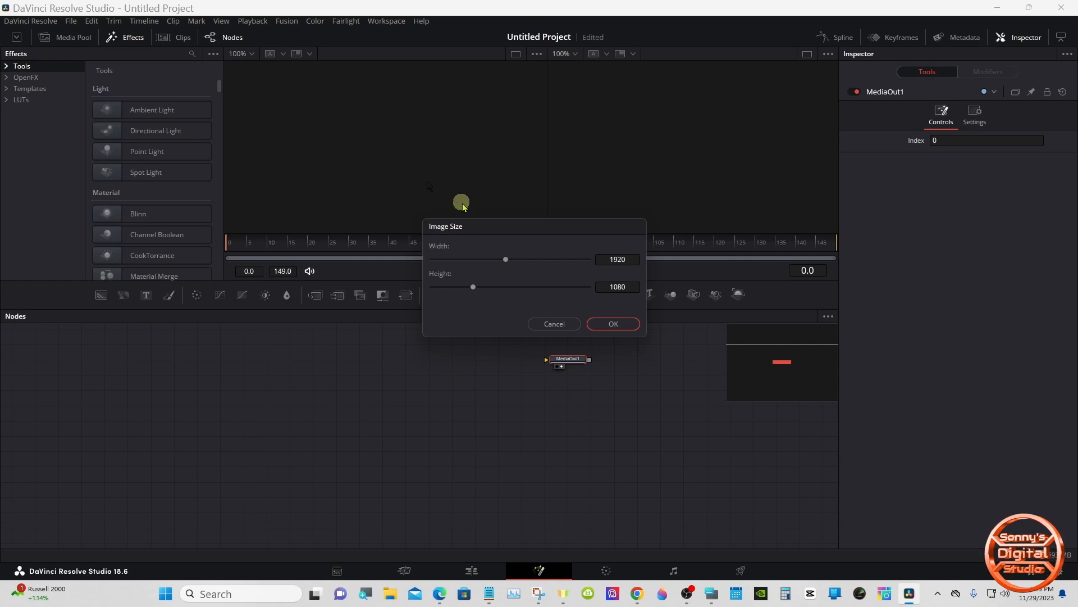
left_click(613, 324)
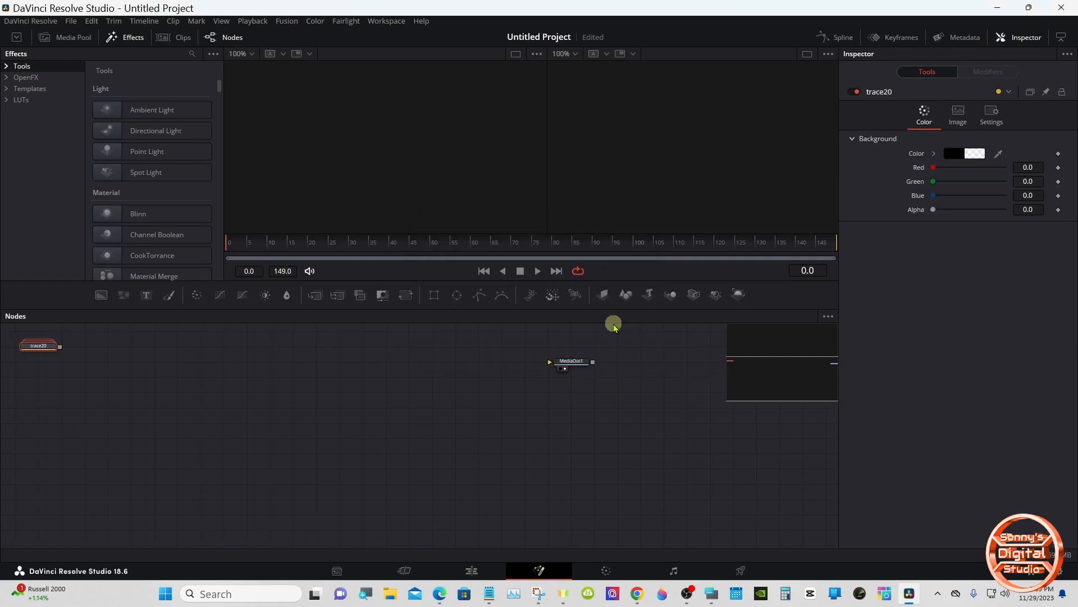
Move the trace20 group into the middle of the node graph and ungroup it into its separate nodes
left_click_drag(45, 349, 441, 449)
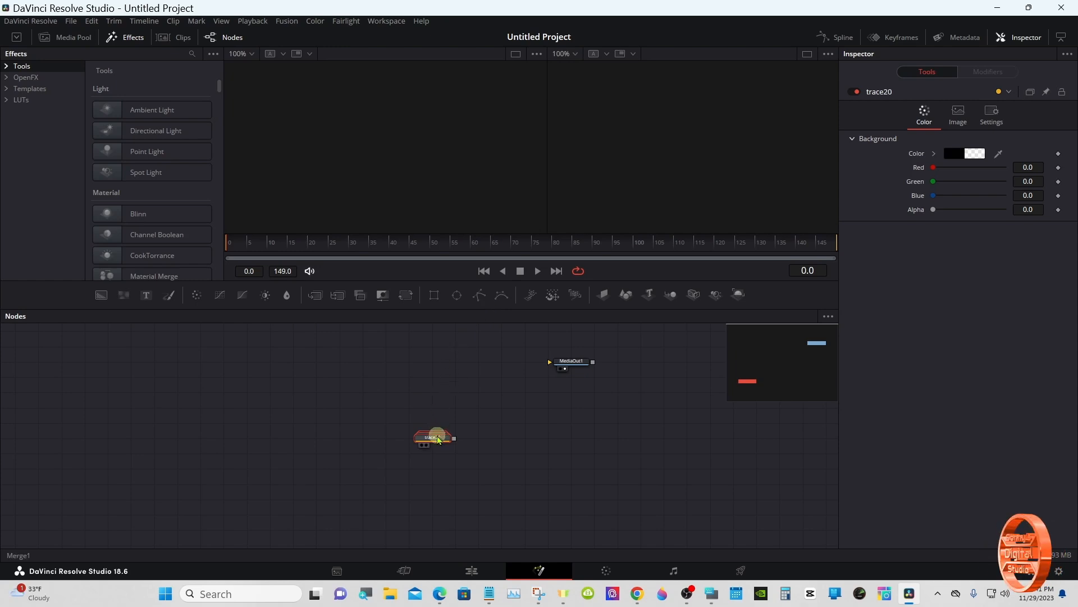
mouse_move(439, 438)
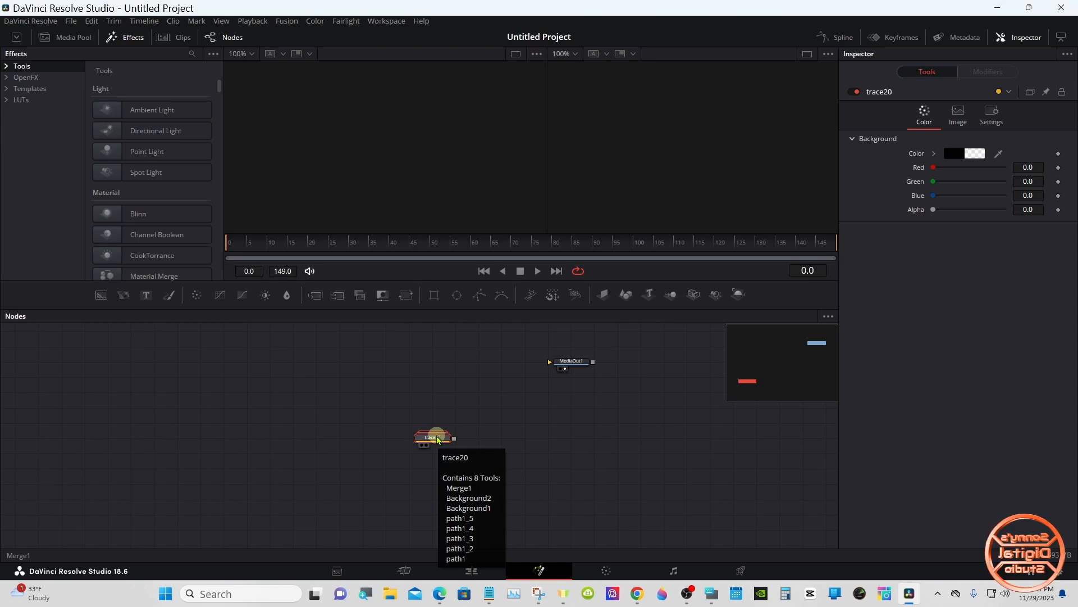
right_click(440, 438)
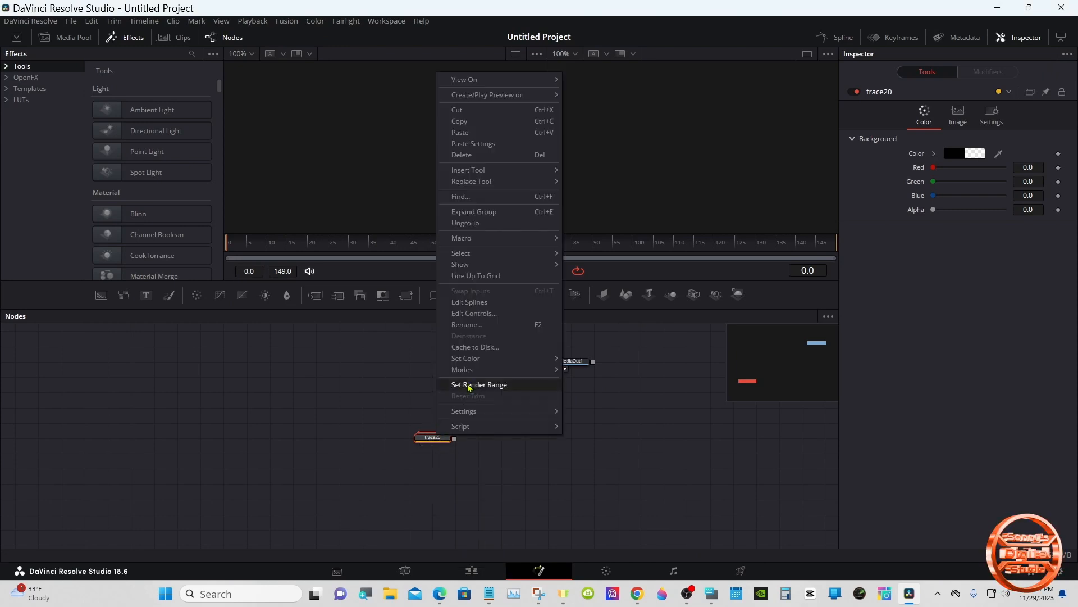
left_click(481, 223)
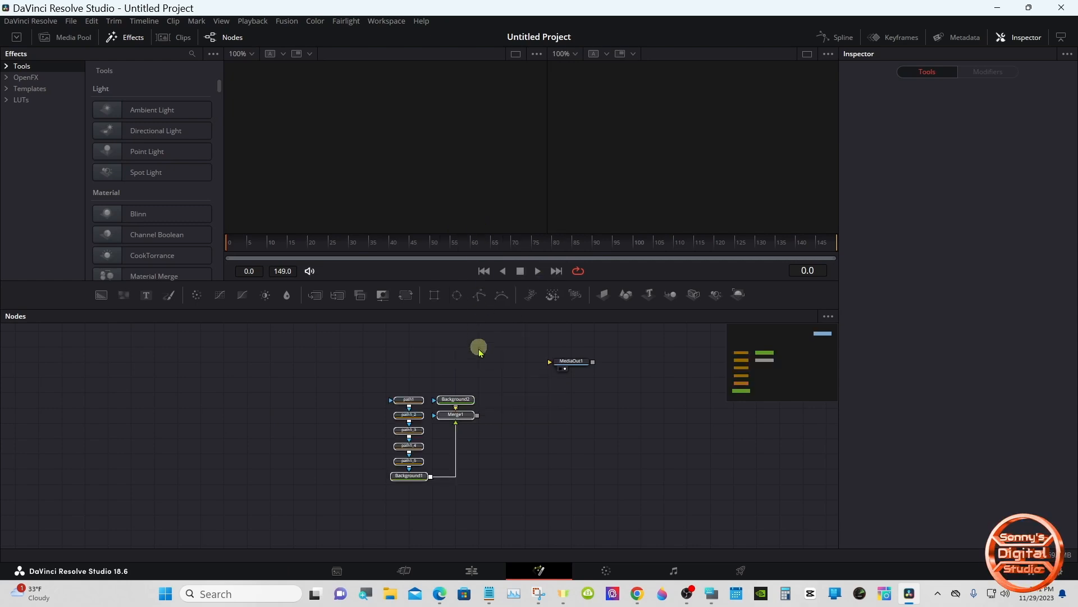
left_click(482, 374)
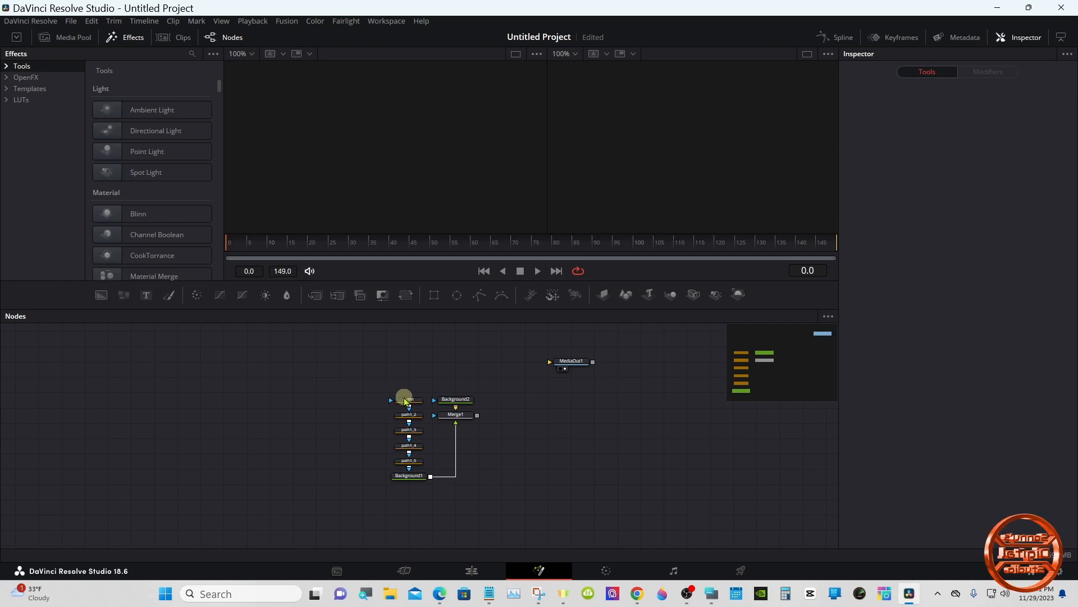
Move the path1 node up and away from the chain and show it in an enlarged first viewer
left_click_drag(401, 404, 330, 400)
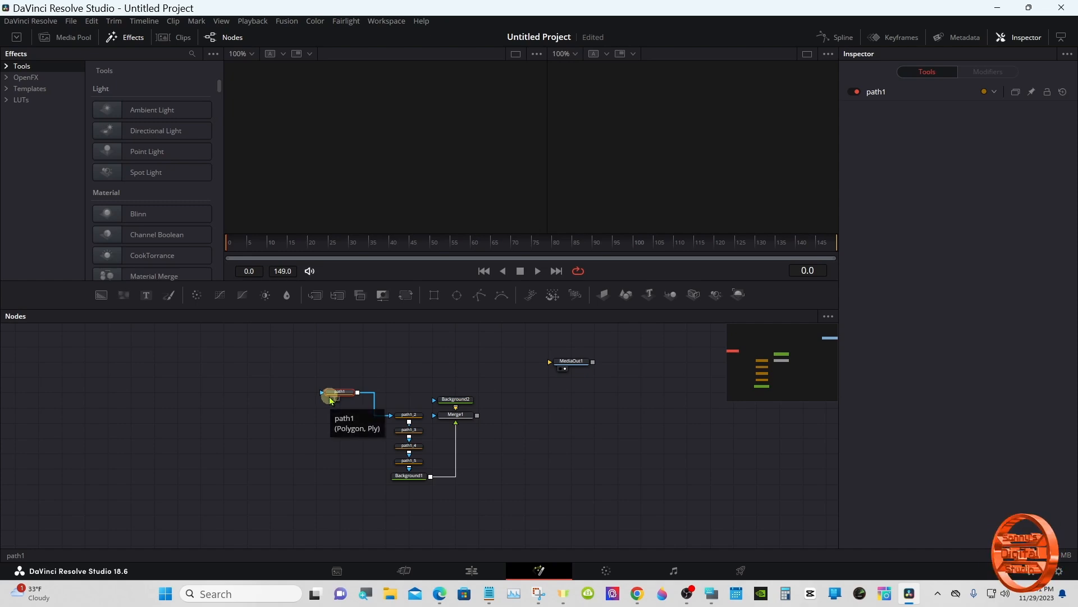
left_click(334, 399)
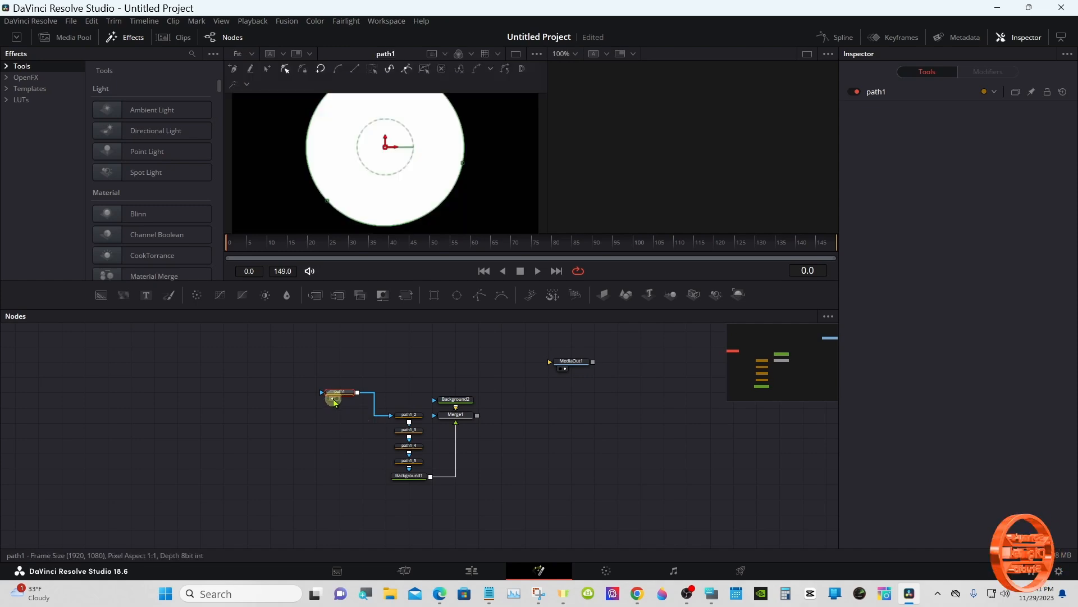
left_click_drag(380, 306, 383, 370)
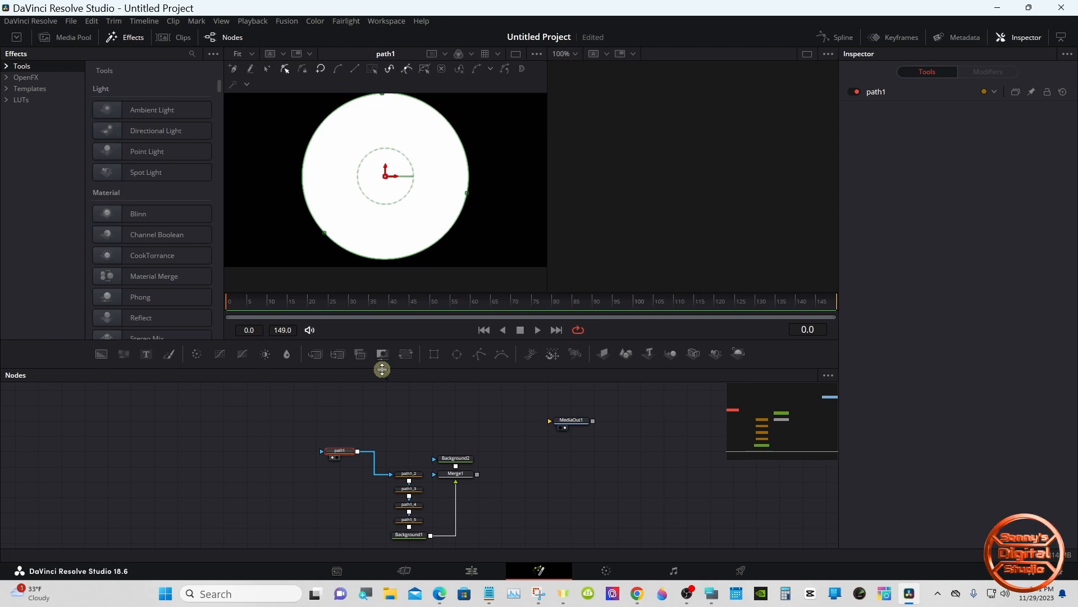
left_click_drag(334, 444, 295, 406)
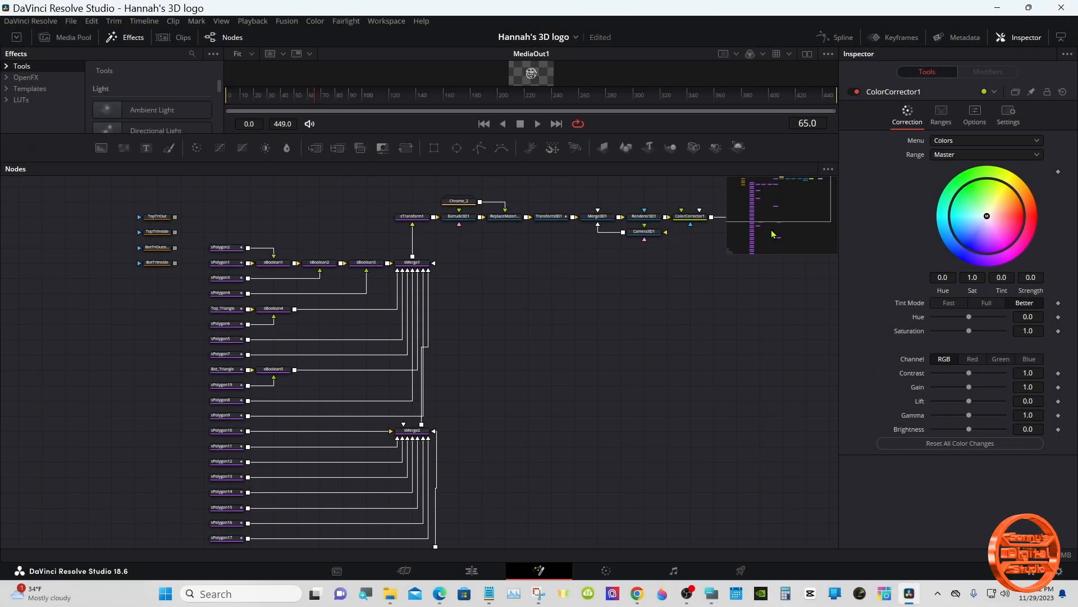
left_click_drag(773, 234, 776, 204)
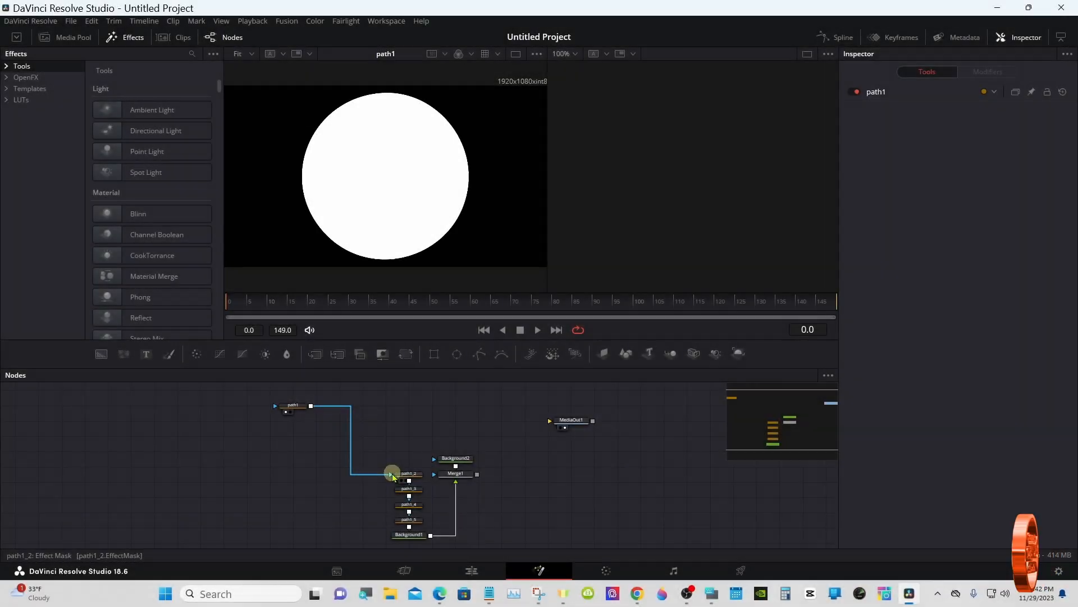
Disconnect path1, path1_2 and path1_3 from the node chain and stack path1_2 and path1_3 below path1
left_click(390, 476)
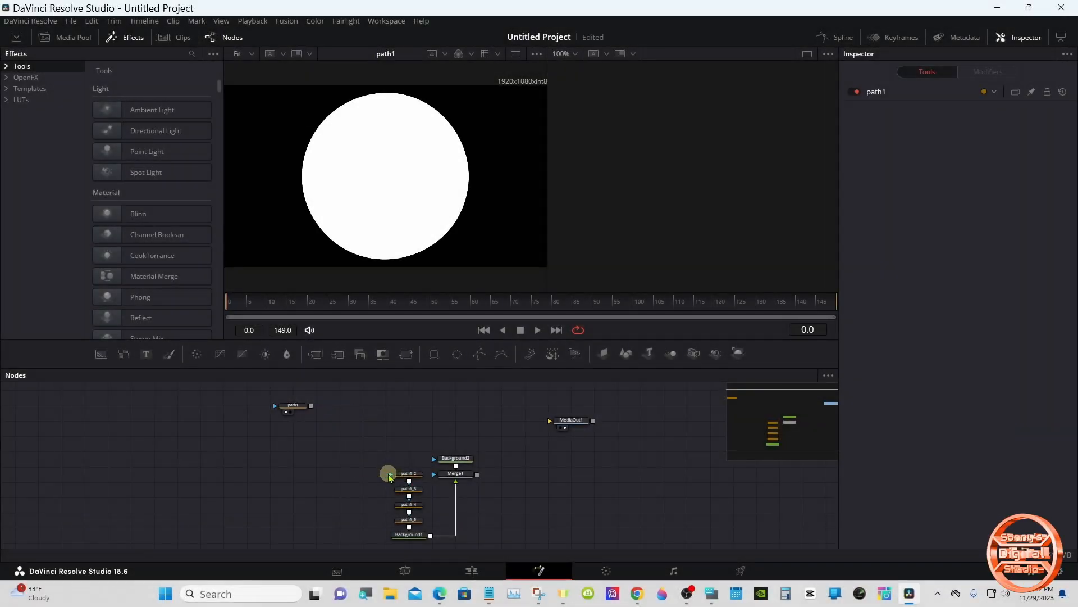
left_click_drag(398, 472, 300, 431)
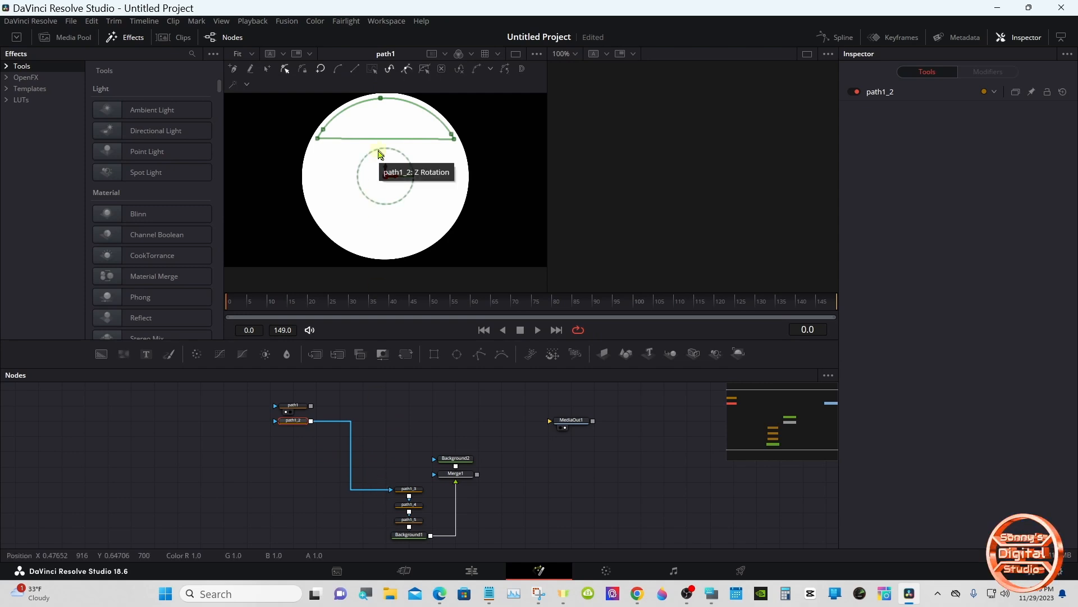
left_click(386, 490)
left_click_drag(407, 492, 294, 437)
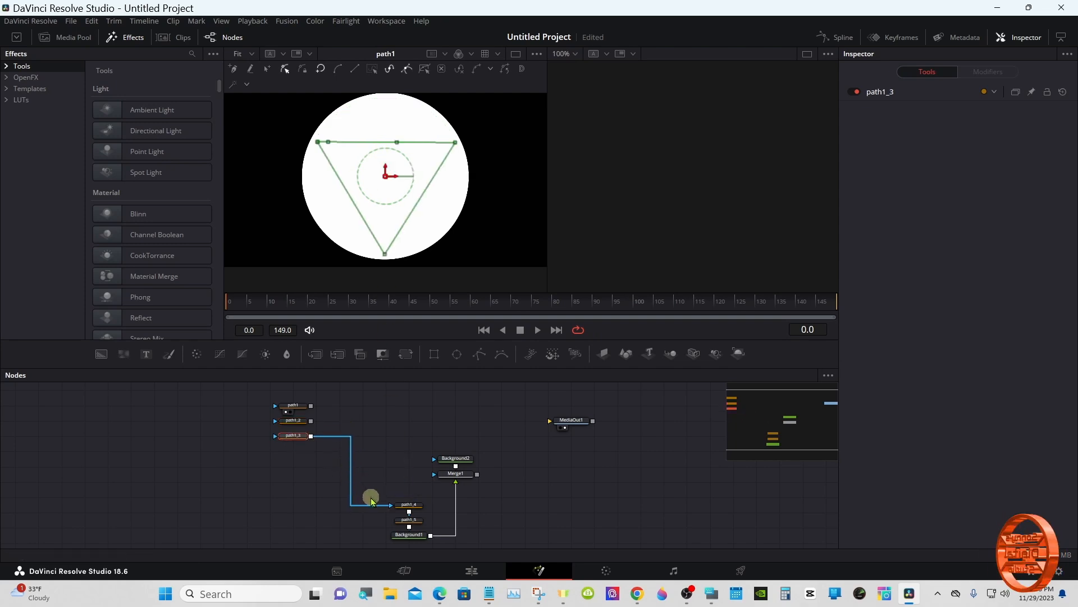
left_click(379, 502)
left_click(372, 505)
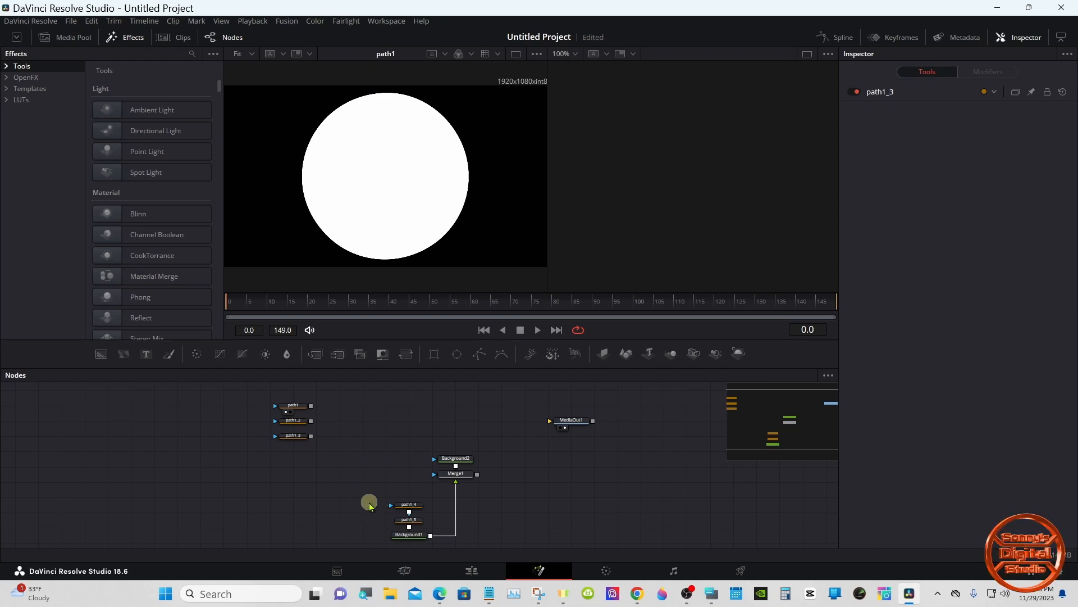
Place path1_3 above path1 in the stack and check the outlines of both nodes together
left_click_drag(307, 447, 307, 396)
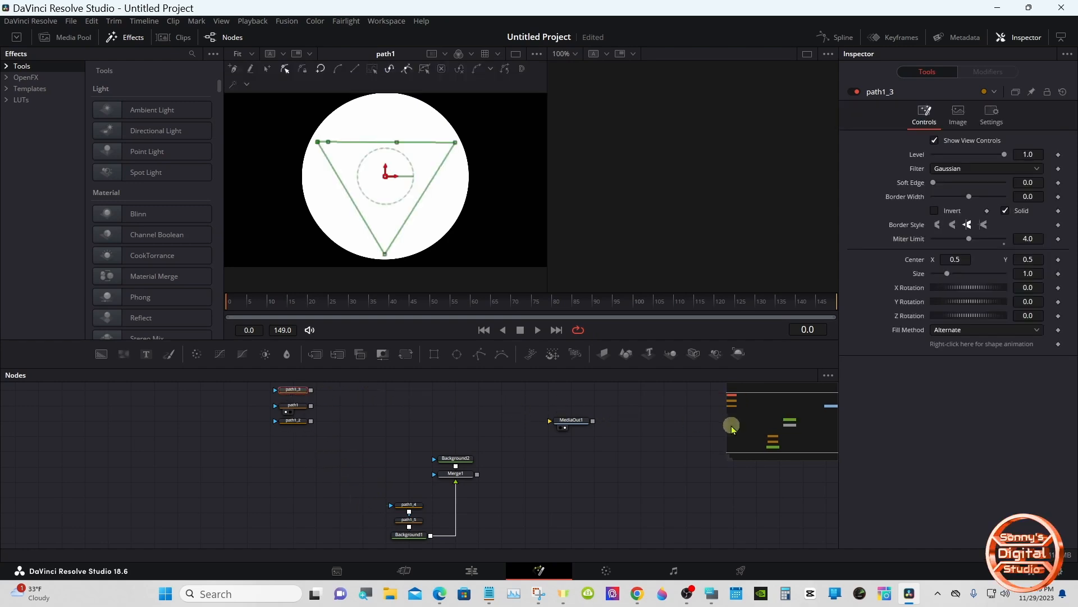
left_click(753, 429)
left_click_drag(751, 428, 765, 418)
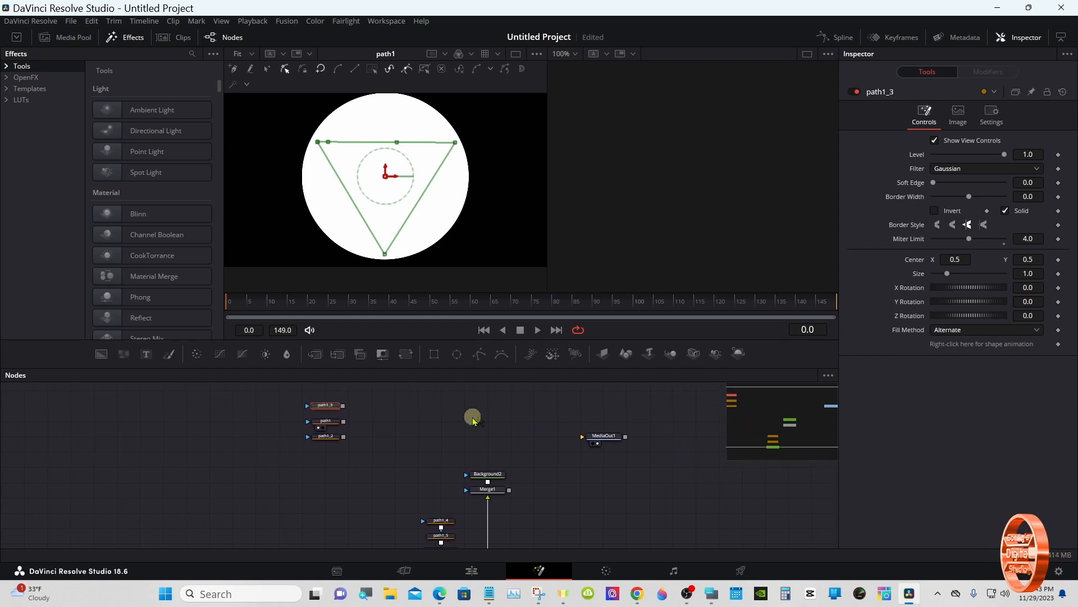
left_click_drag(294, 397, 333, 423)
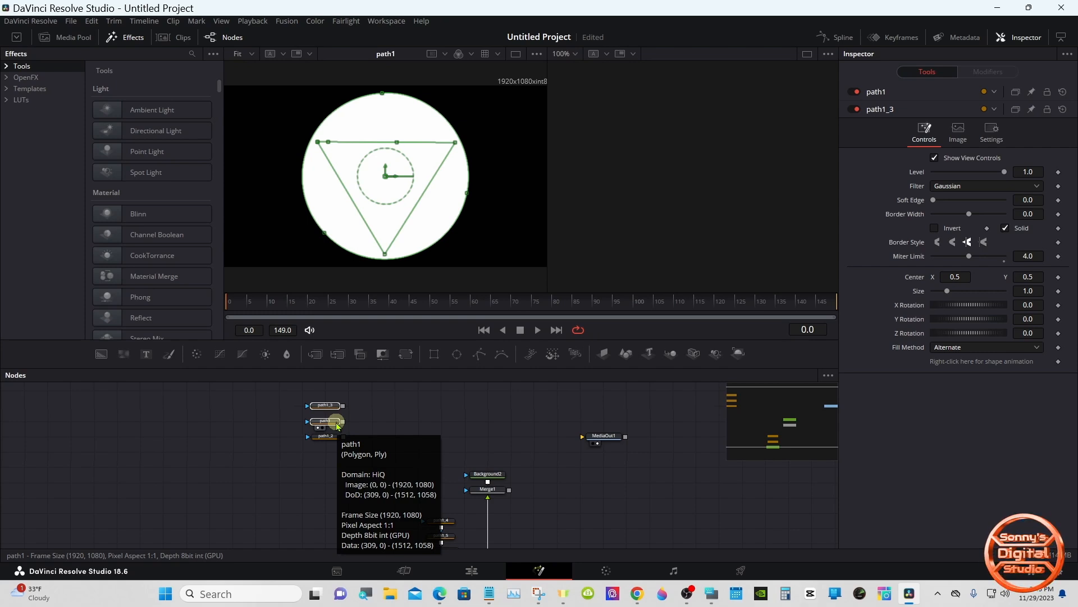
left_click(371, 422)
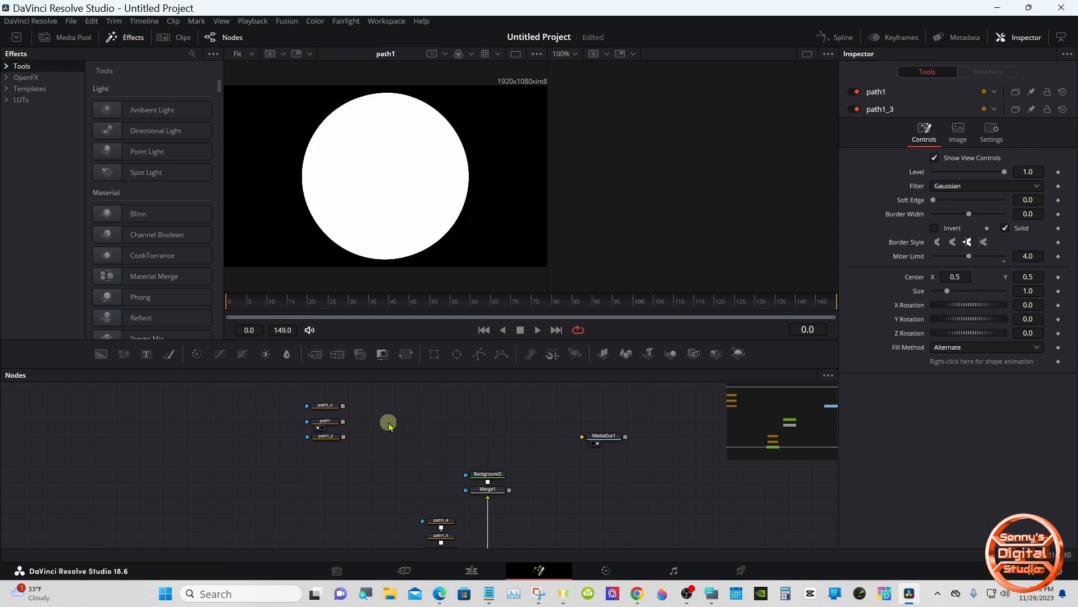
Move path1_4 and path1_5 below the other path nodes with a gap, and disconnect path1_5 from Background1
left_click_drag(439, 521, 325, 467)
left_click_drag(432, 535, 321, 484)
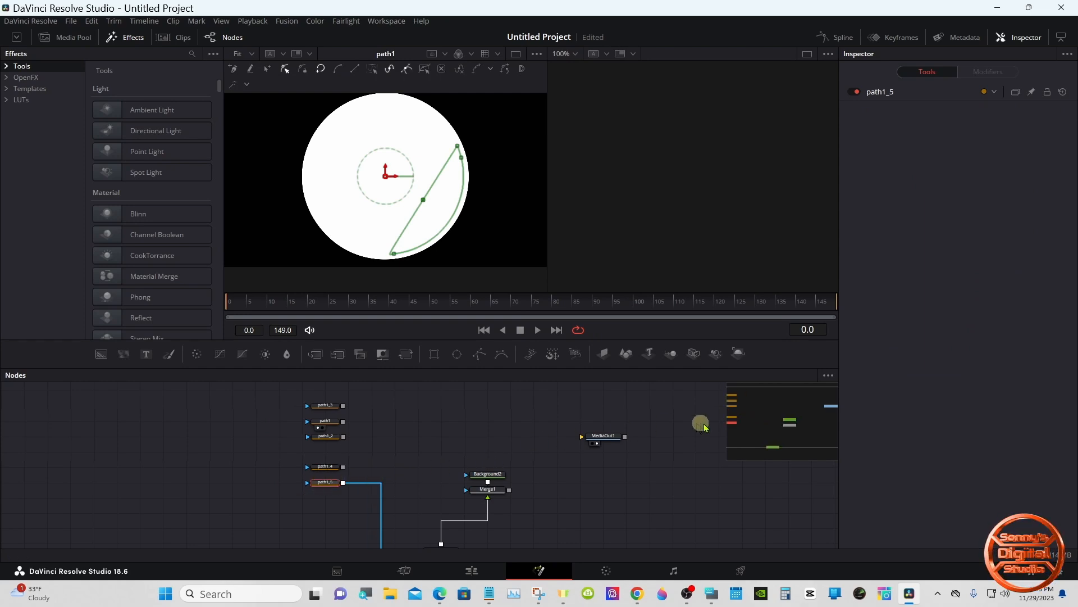
left_click_drag(750, 421, 767, 424)
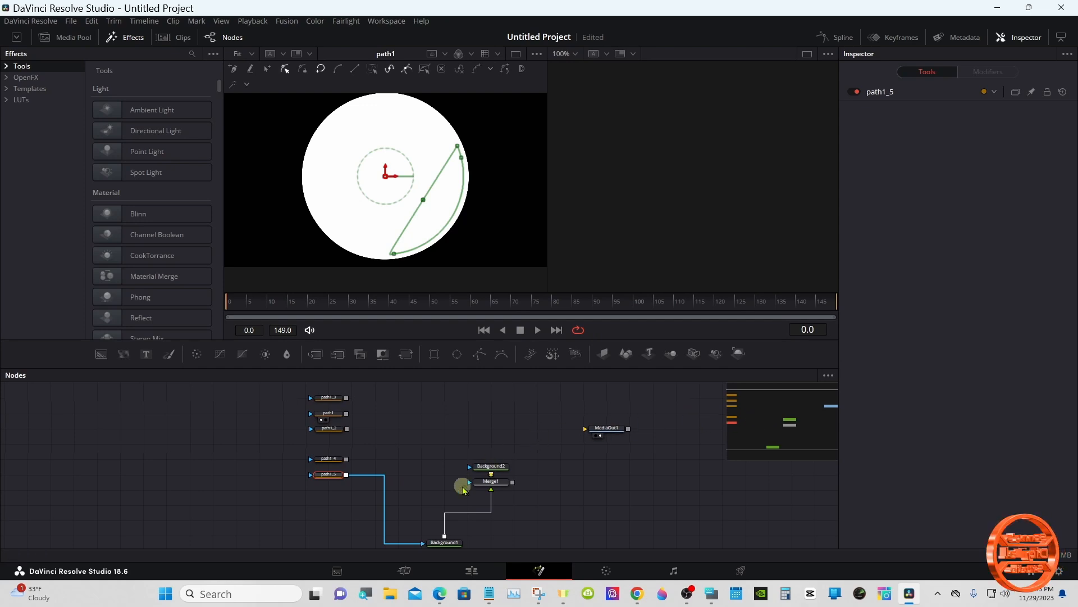
left_click(405, 543)
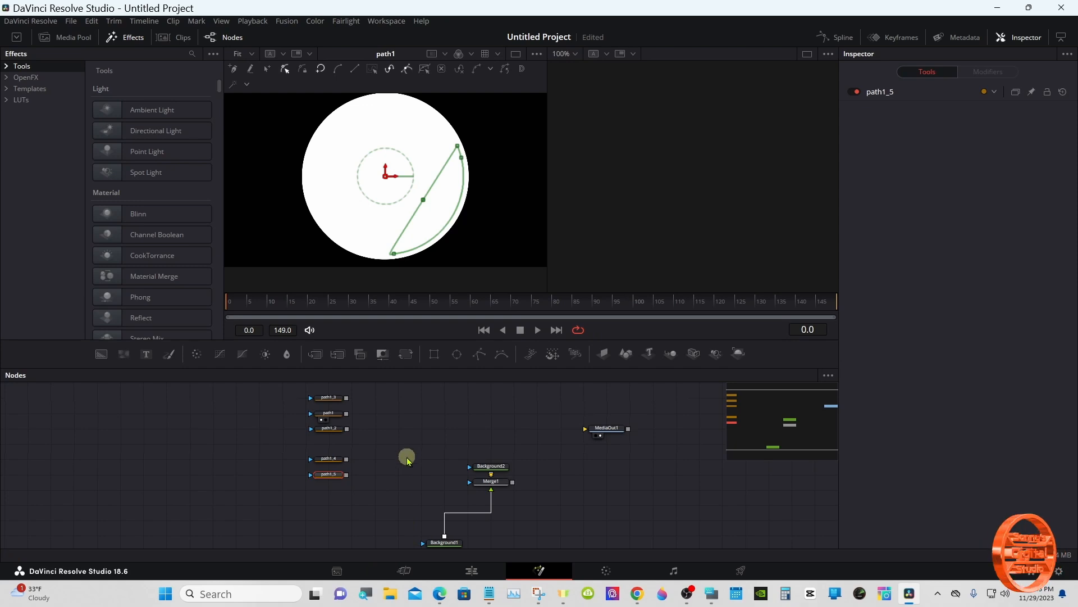
left_click_drag(291, 382, 354, 499)
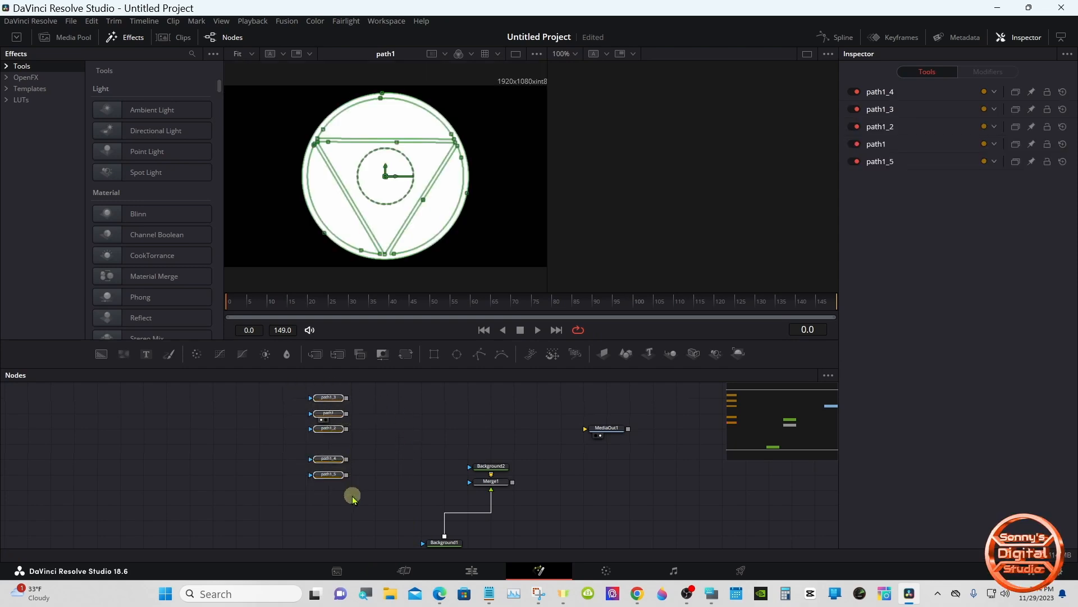
left_click(444, 438)
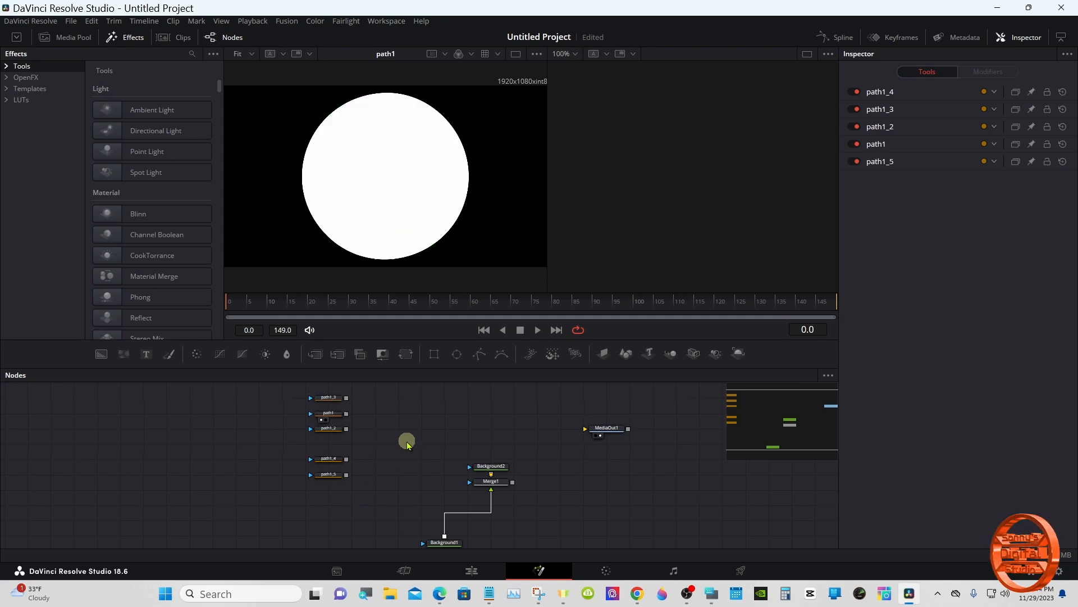
Delete the Background1, Background2 and Merge1 nodes, leaving the five path nodes and MediaOut1
left_click_drag(518, 369, 517, 332)
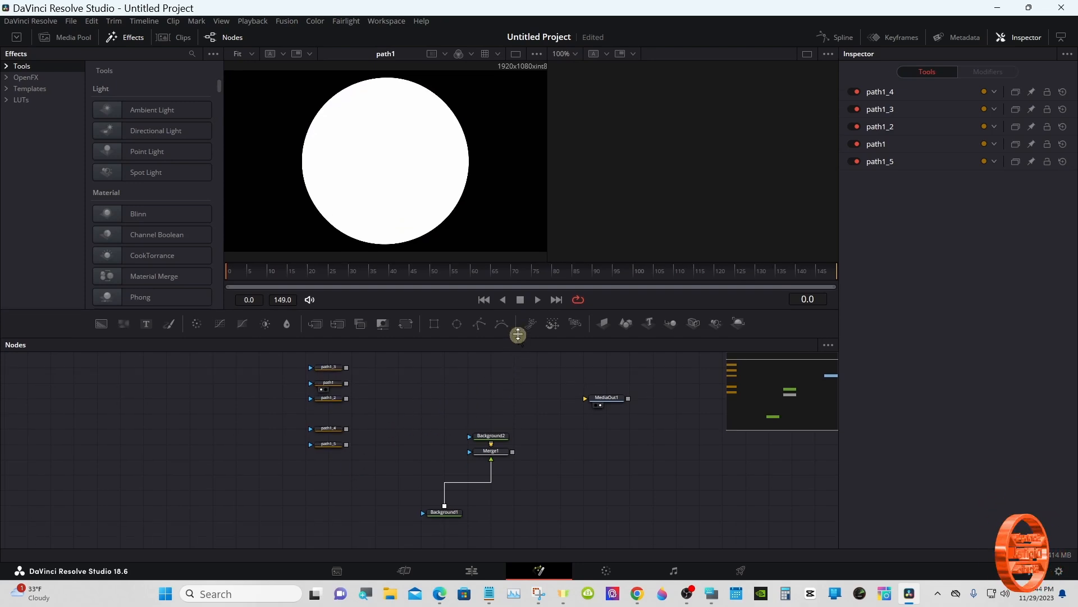
left_click_drag(416, 386, 497, 514)
right_click(448, 512)
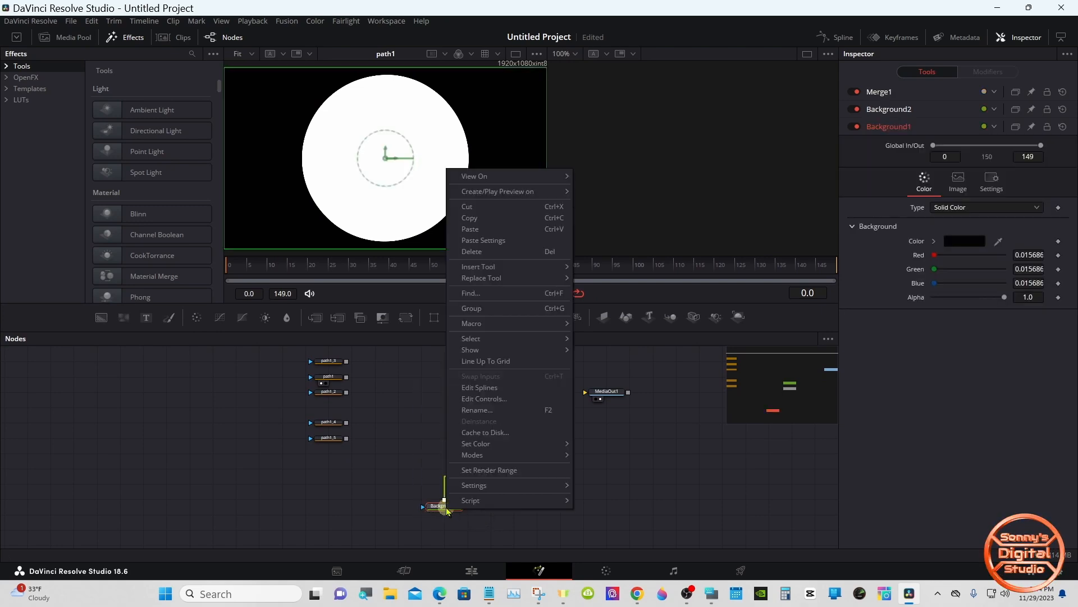
left_click(478, 252)
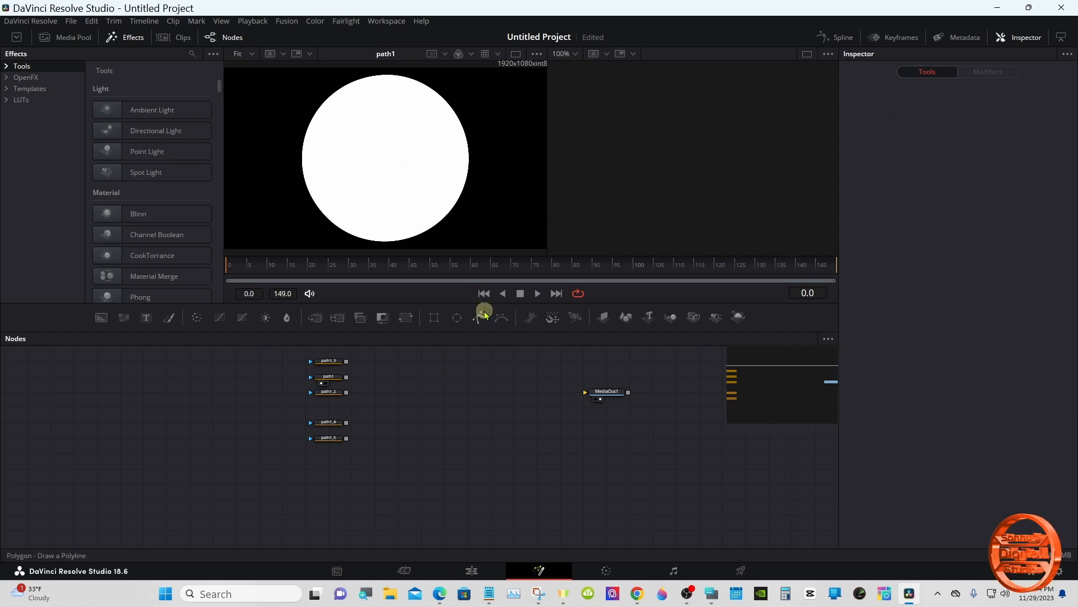
left_click_drag(756, 397, 801, 384)
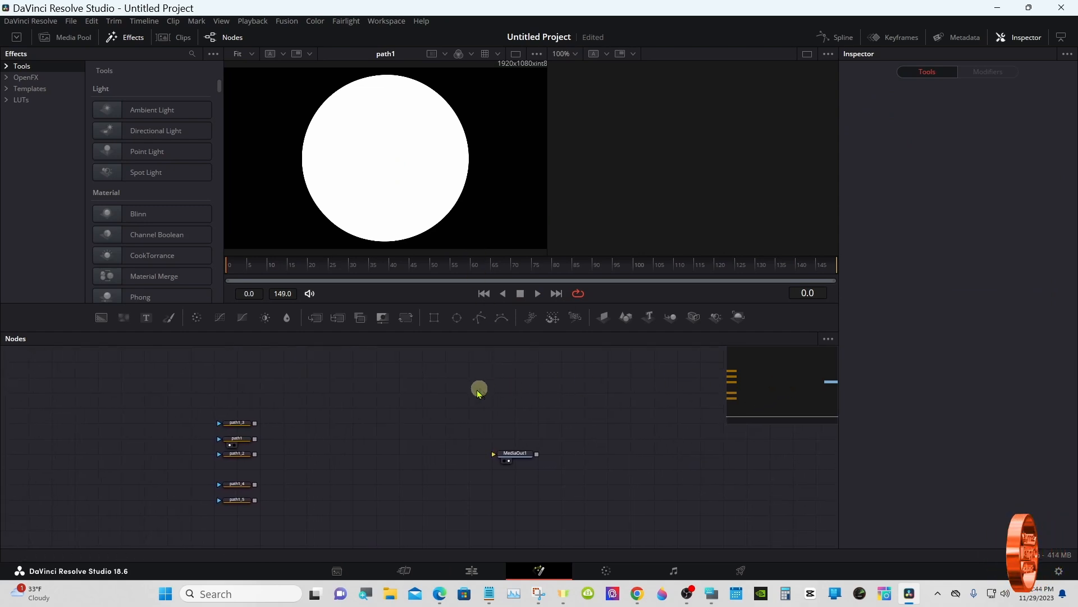
Move MediaOut1 well away from the path nodes and open the On-Screen Keyboard, placing it clear of the node chain area
left_click_drag(493, 453, 584, 410)
left_click_drag(525, 447, 692, 400)
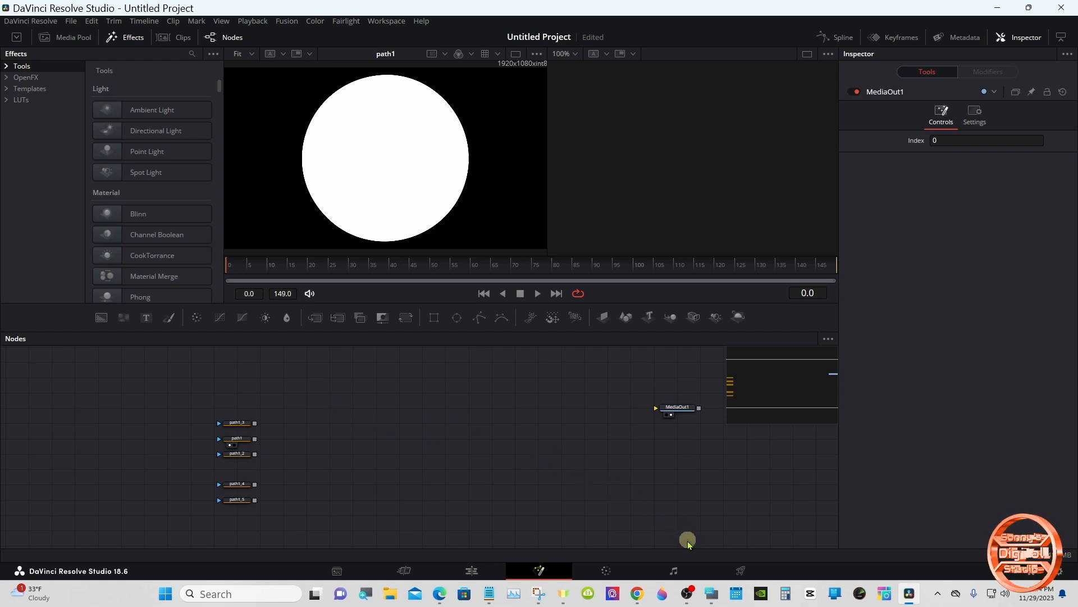
left_click(711, 594)
left_click_drag(709, 373, 783, 432)
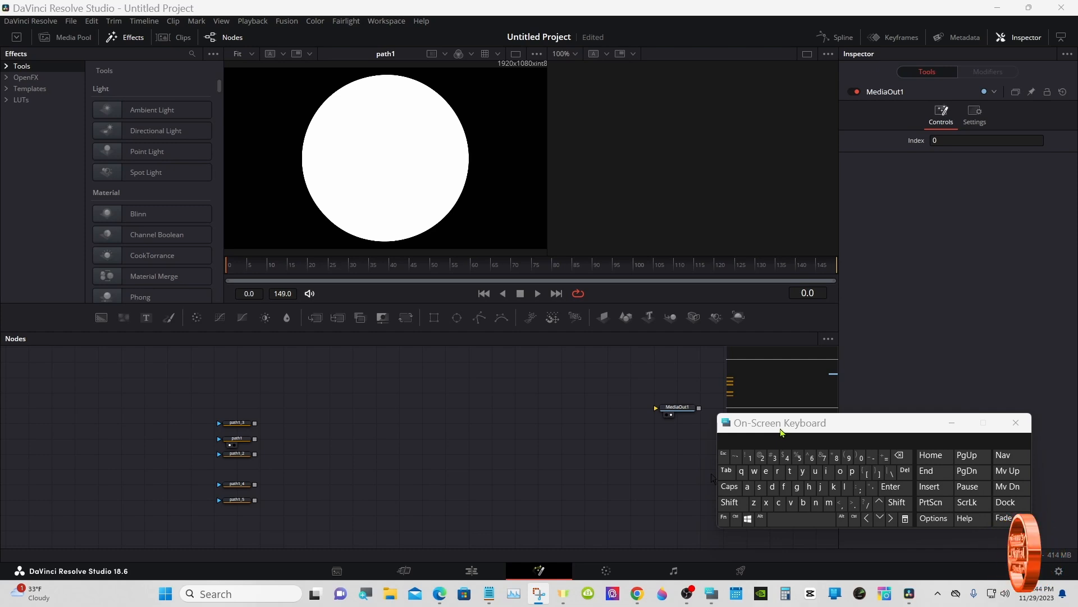
left_click_drag(781, 432, 789, 440)
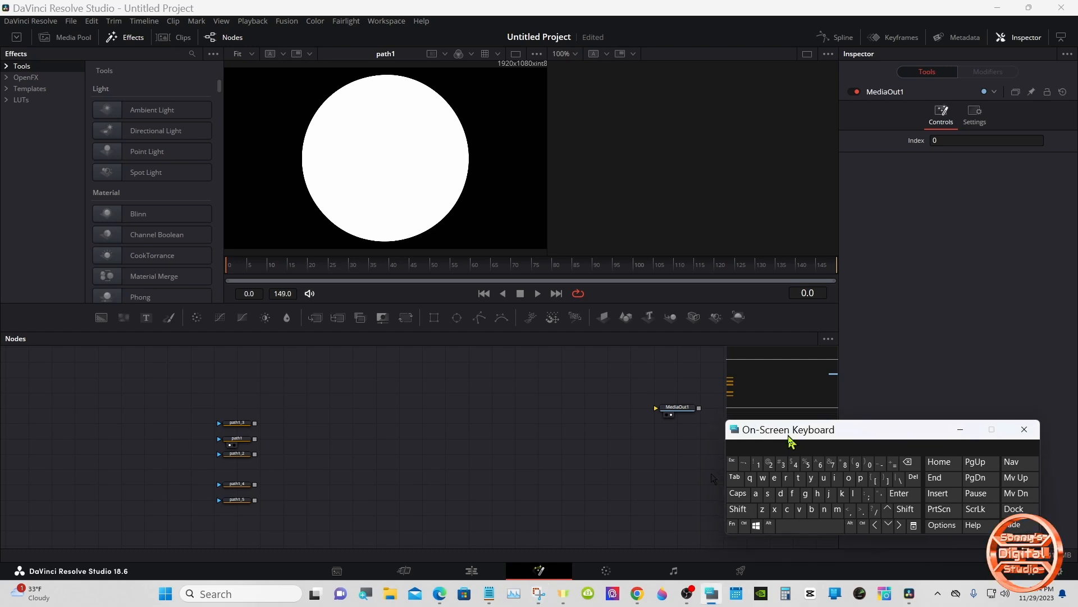
Add an sPolygon node in the empty area between the path nodes and MediaOut1
left_click(752, 511)
left_click(799, 527)
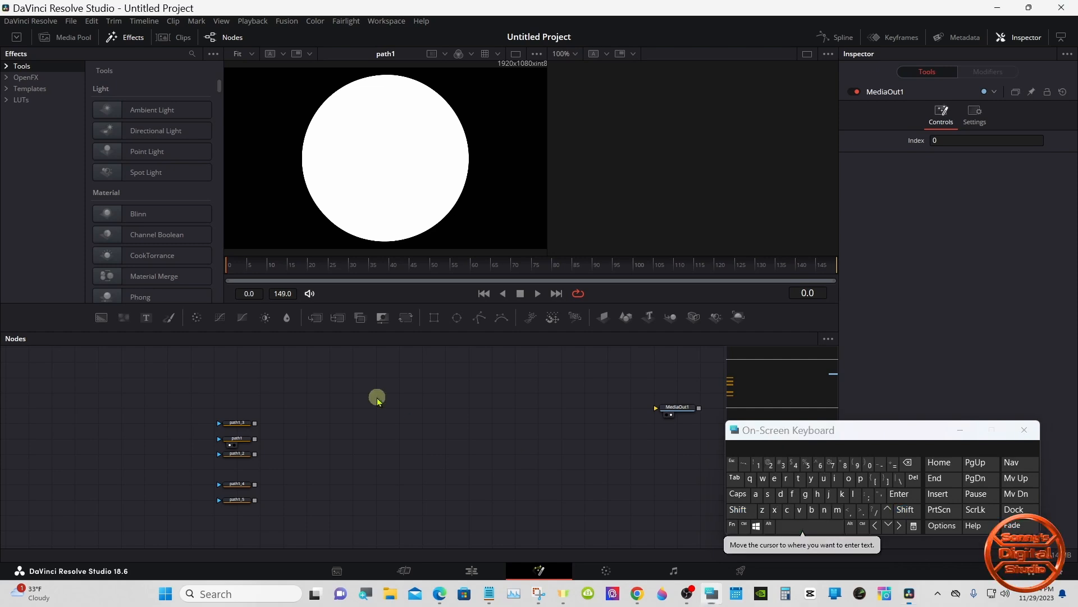
left_click(752, 510)
left_click(796, 527)
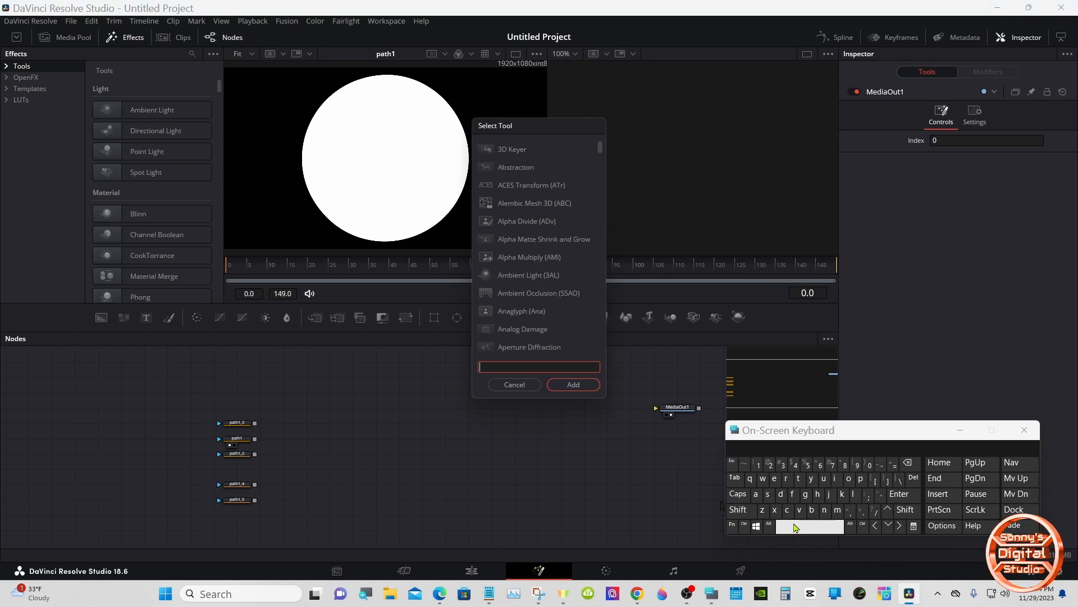
left_click(768, 495)
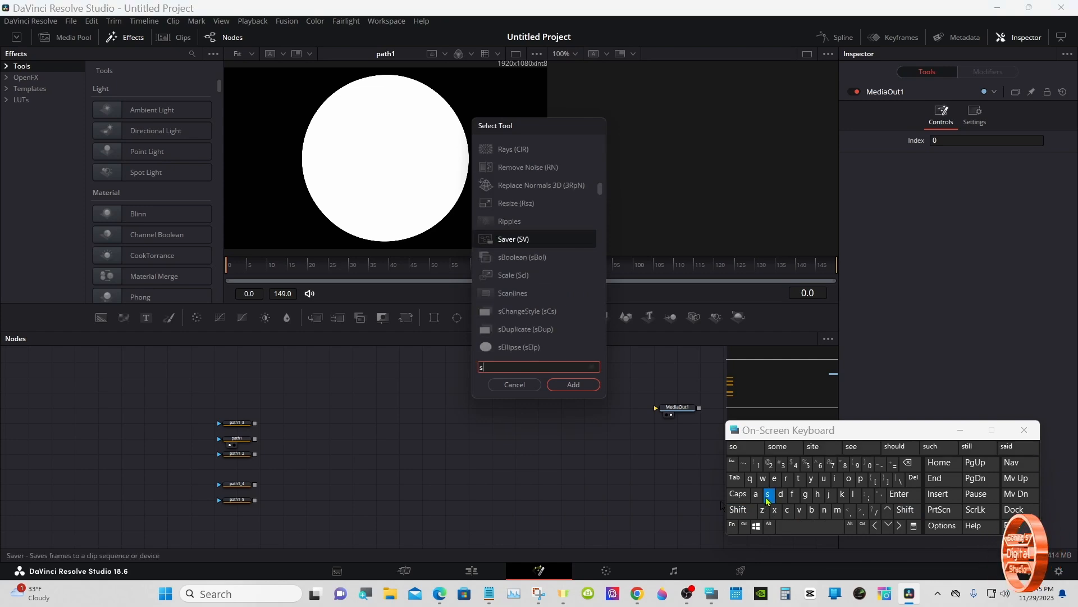
left_click(861, 479)
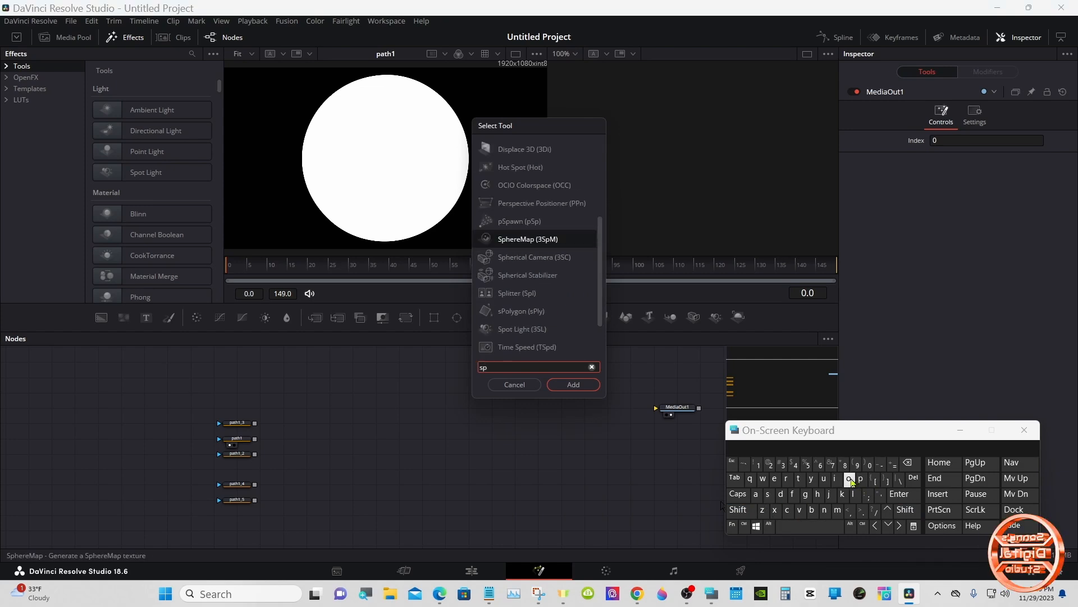
left_click(850, 479)
left_click(532, 167)
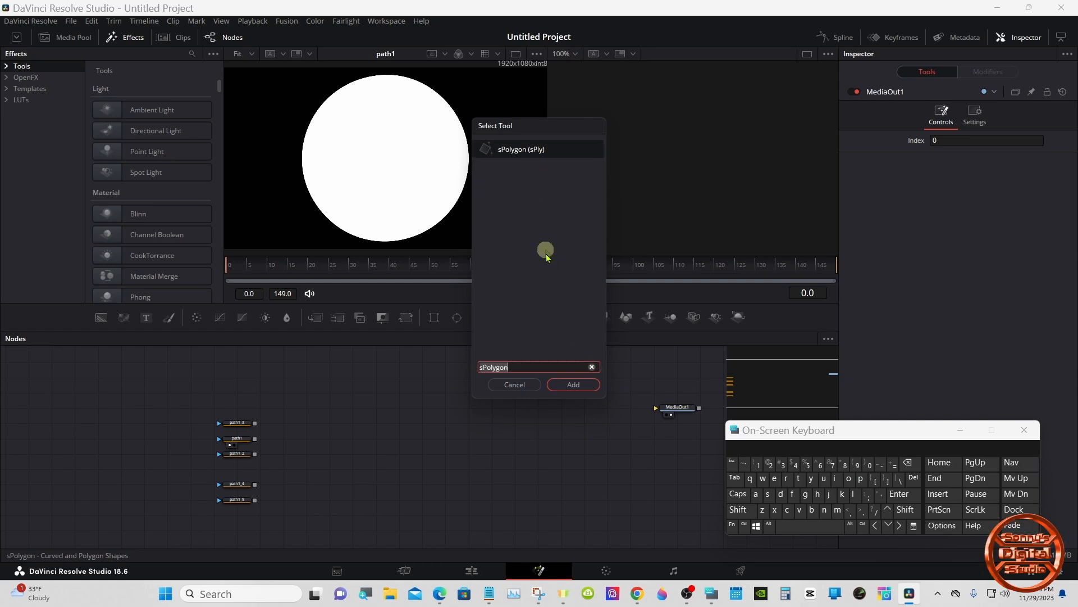
left_click(566, 384)
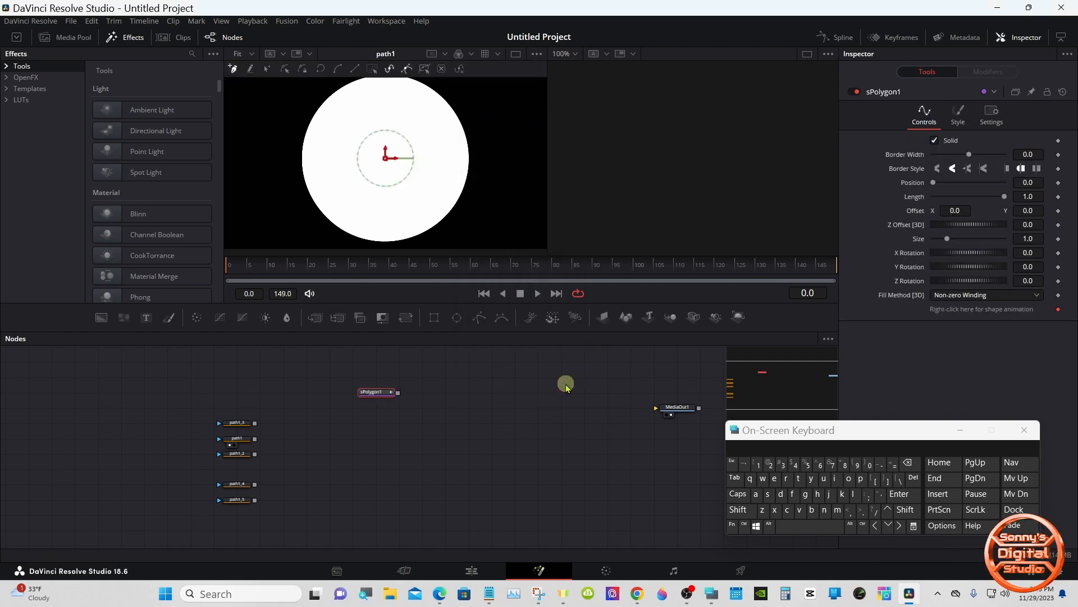
Add an Extrude 3D node fed by sPolygon1
right_click(458, 416)
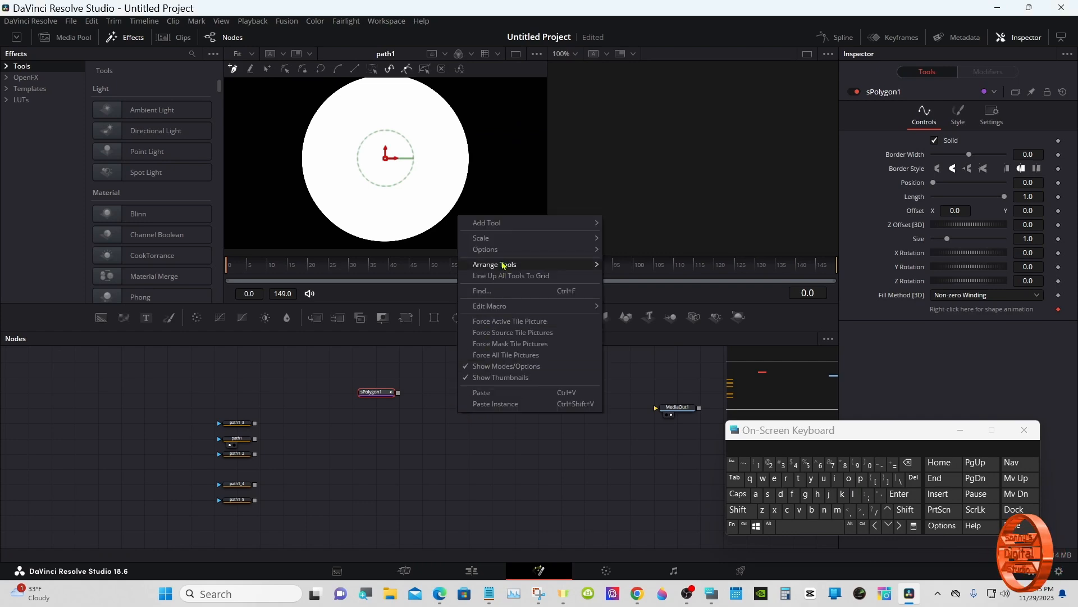
mouse_move(505, 238)
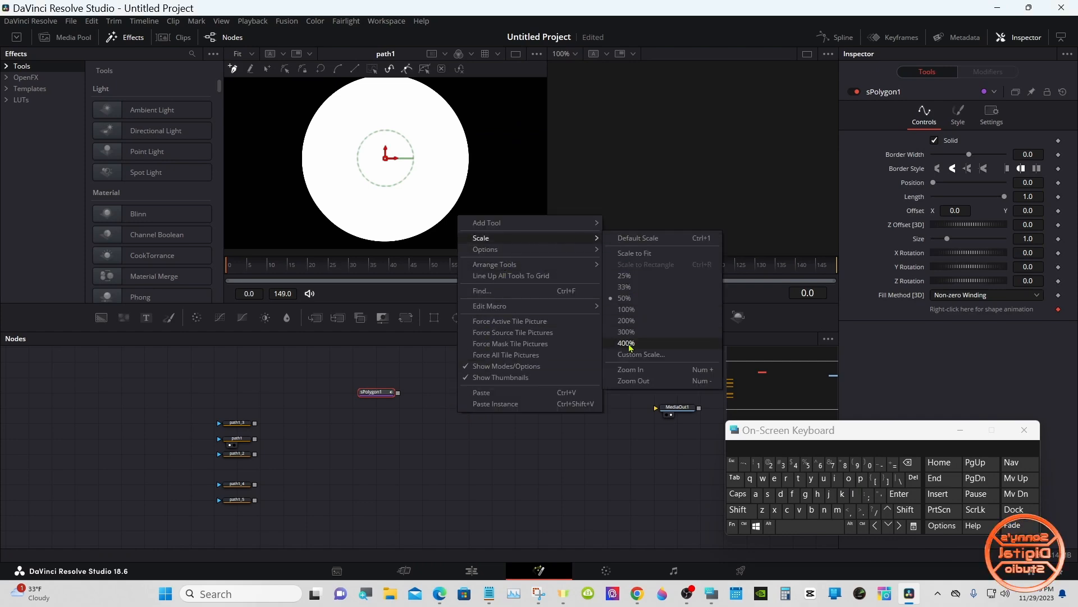
left_click(630, 370)
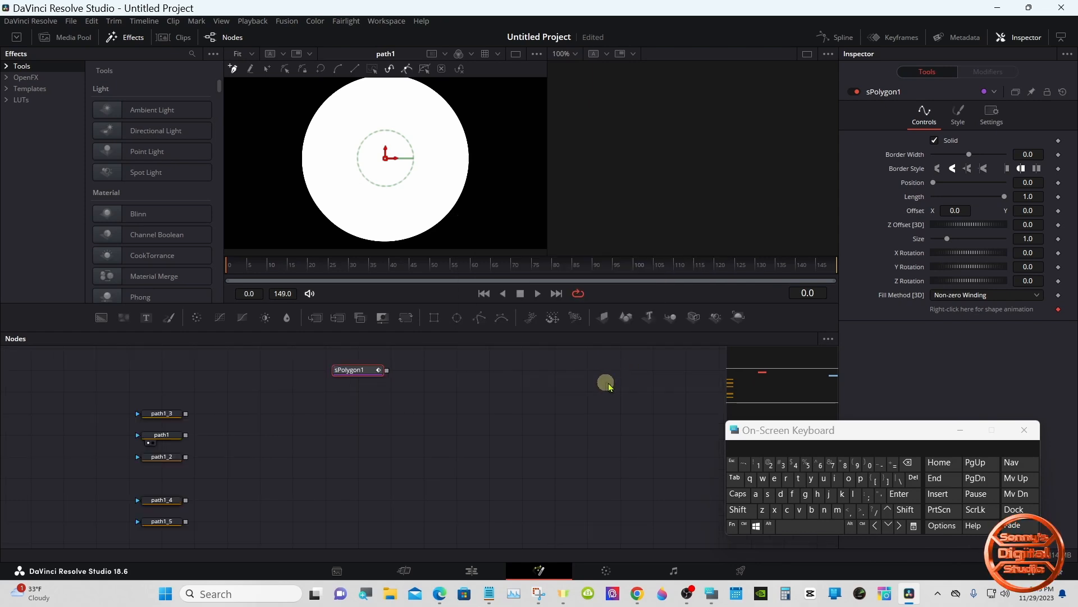
left_click(749, 513)
left_click(817, 524)
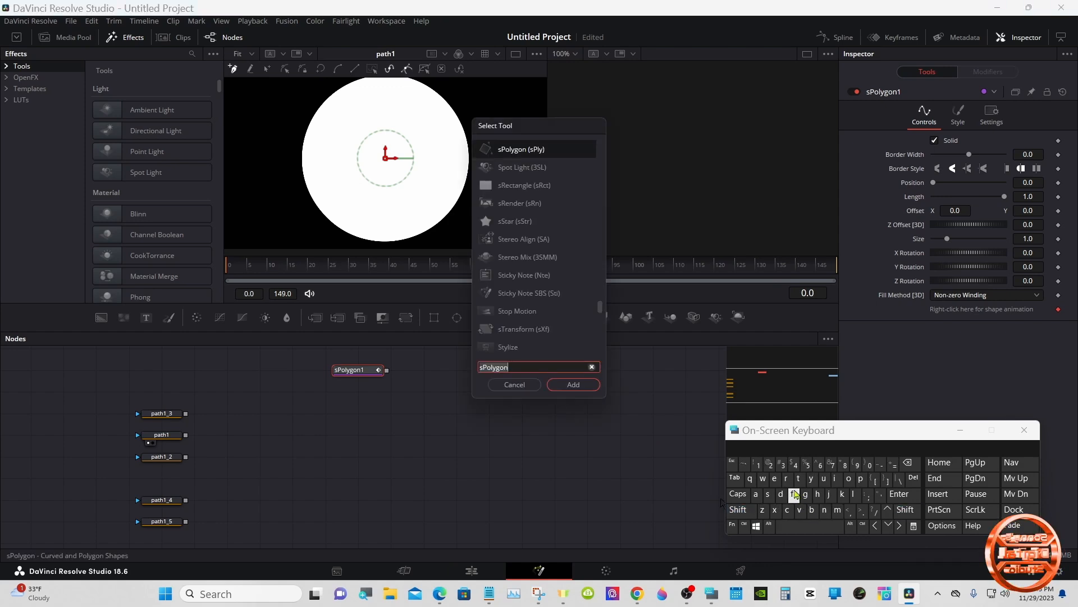
left_click(775, 478)
left_click(775, 509)
left_click(800, 479)
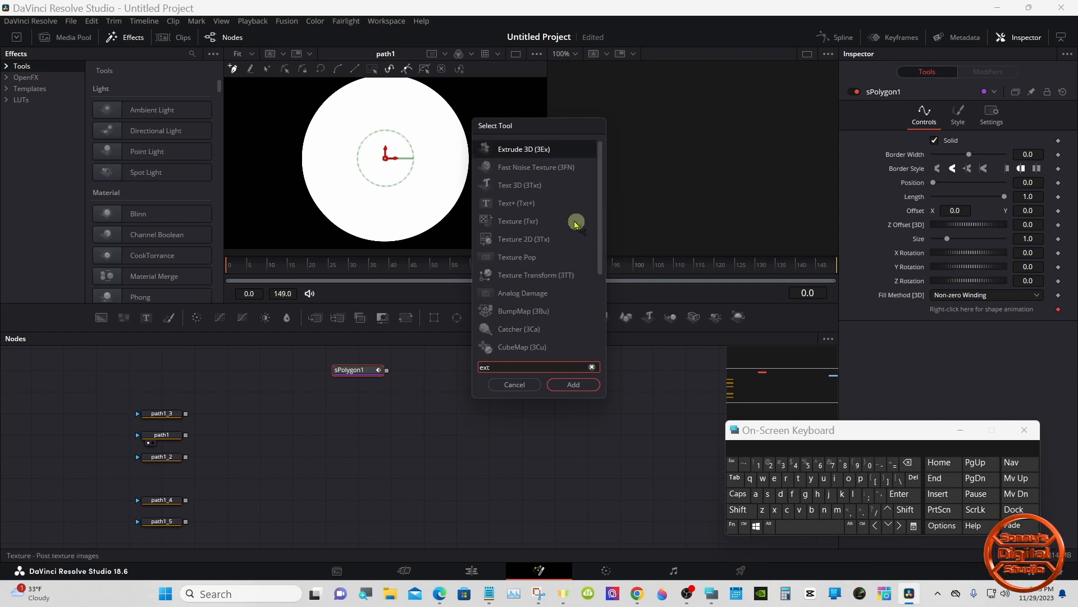
left_click(538, 166)
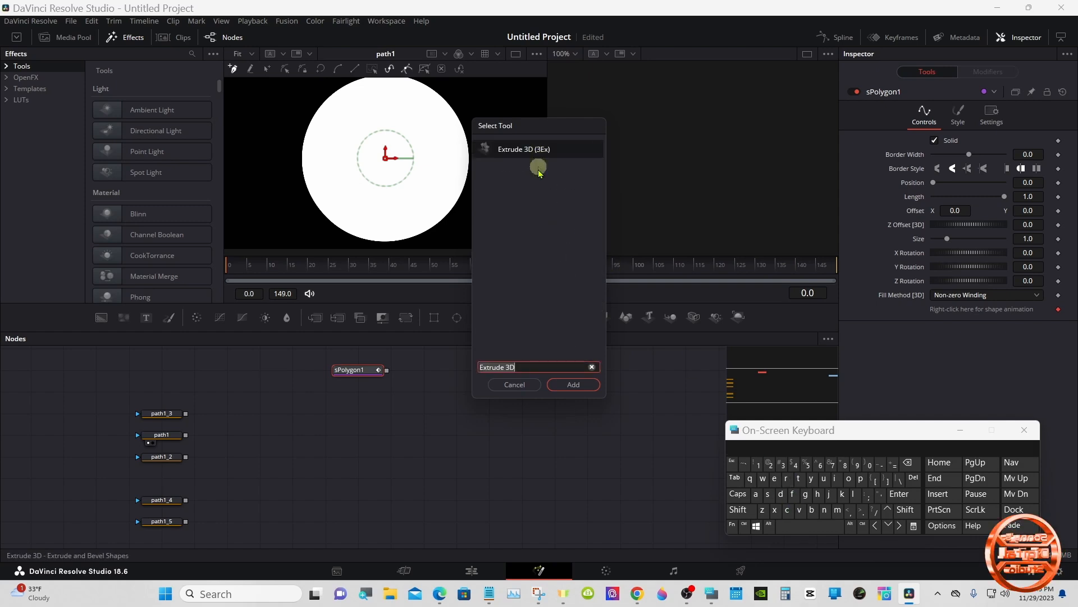
left_click(560, 386)
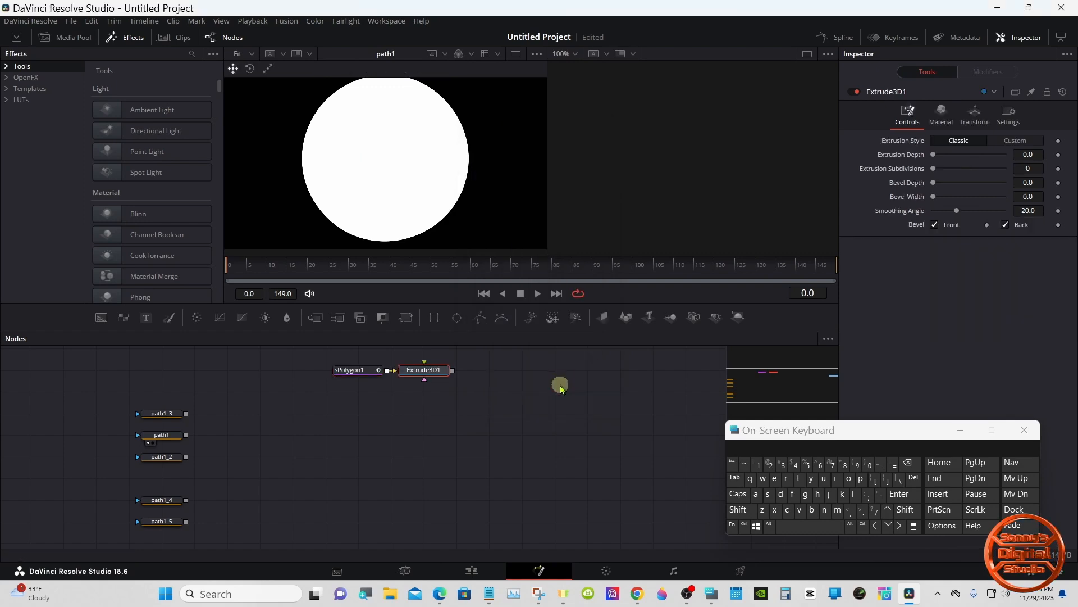
Append a Merge3D with a Camera3D feeding it, followed by a Renderer3D, after Extrude3D1
left_click(673, 319)
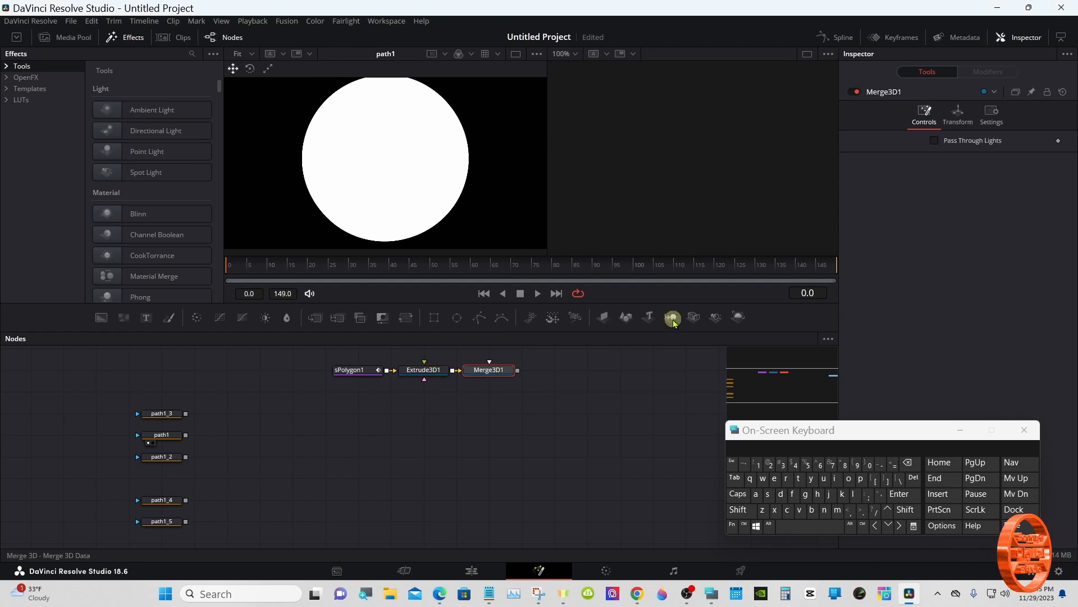
left_click(698, 318)
left_click(740, 317)
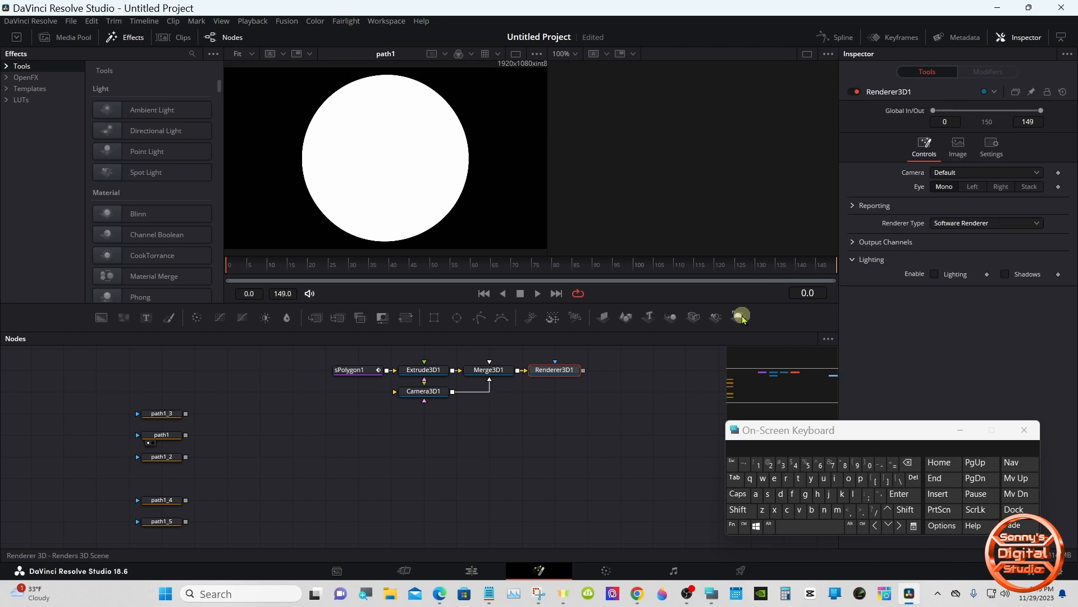
Line up MediaOut1 with the 3D chain and connect the output of Renderer3D1 to it
left_click_drag(742, 382, 780, 388)
left_click_drag(660, 417, 693, 395)
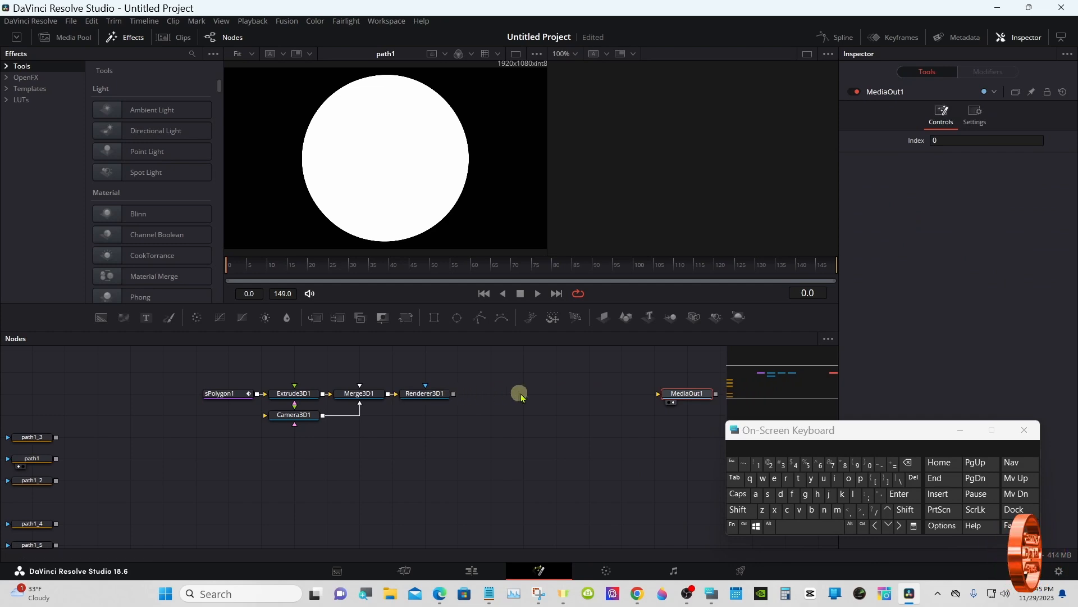
left_click_drag(453, 393, 674, 397)
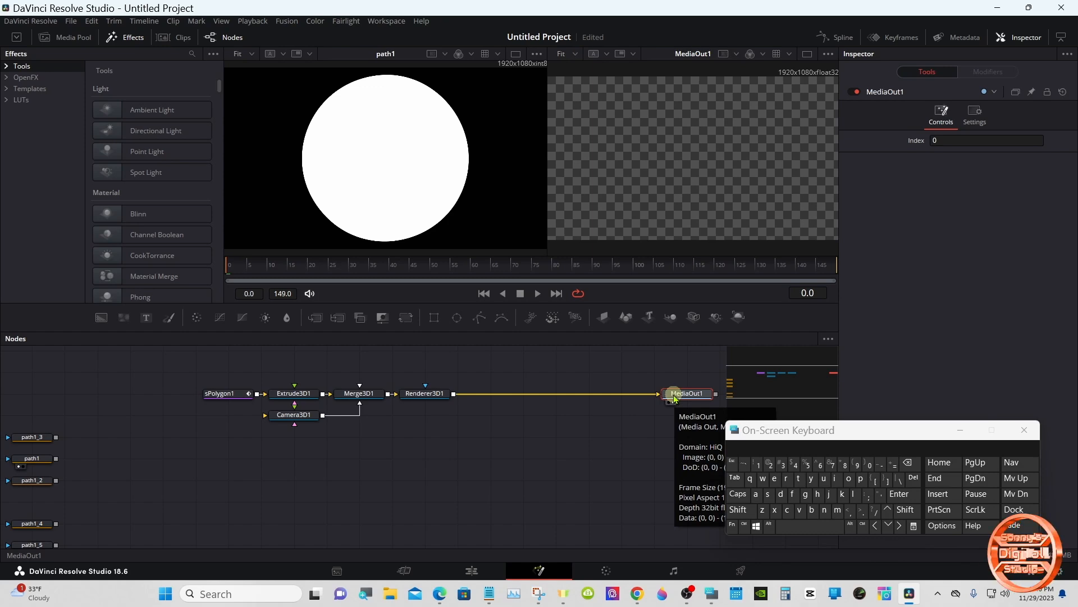
Spread out the 3D chain, moving Renderer3D1, Camera3D1 and Merge3D1 toward MediaOut1 and sPolygon1 away from Extrude3D1
left_click_drag(435, 393, 598, 393)
left_click_drag(290, 414, 551, 415)
left_click_drag(368, 396, 465, 398)
left_click(280, 395)
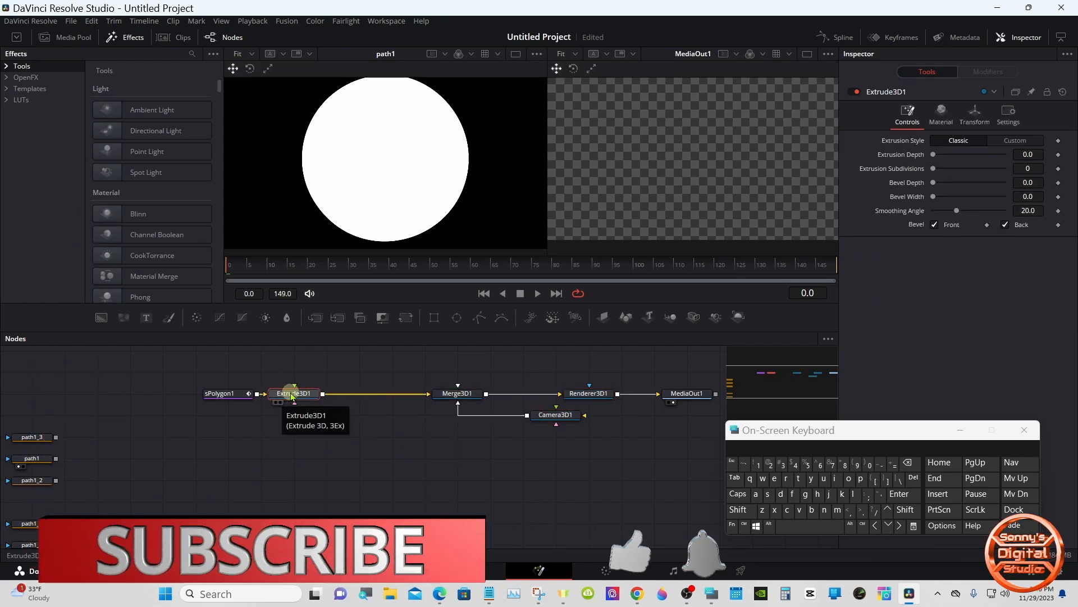
left_click(225, 394)
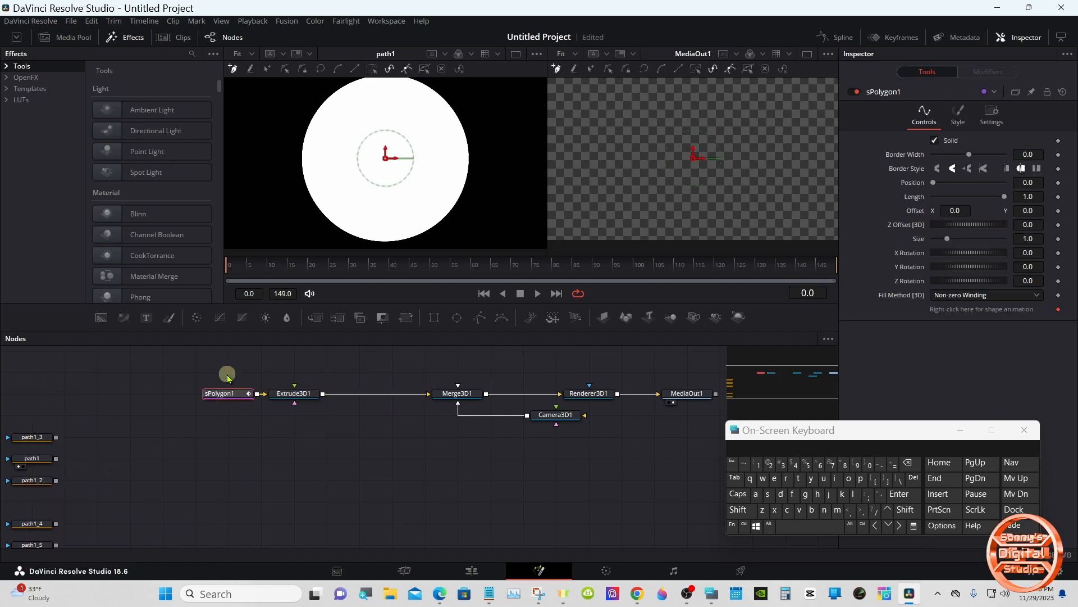
left_click_drag(225, 393, 193, 393)
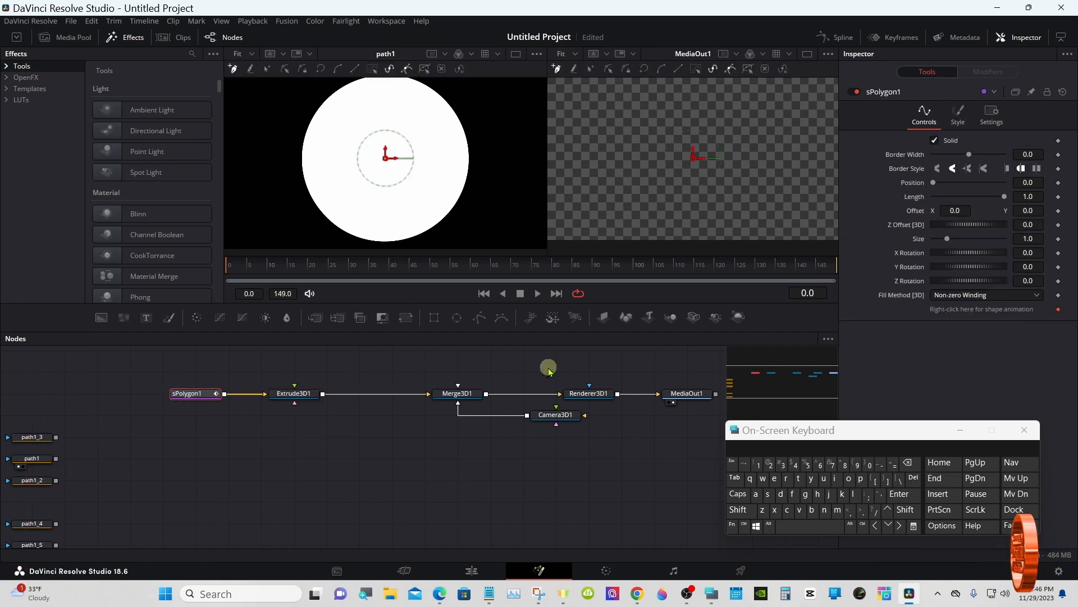
Move path1_3 close to sPolygon1 and copy all points of its triangle polyline
left_click_drag(748, 372, 757, 381)
left_click_drag(251, 436, 316, 417)
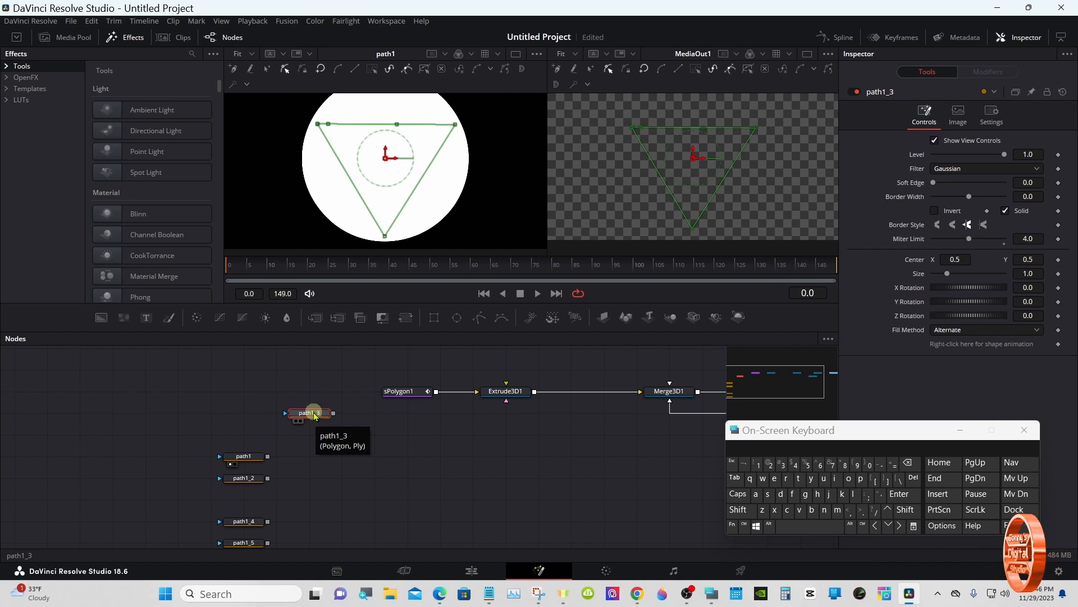
left_click_drag(406, 331, 404, 375)
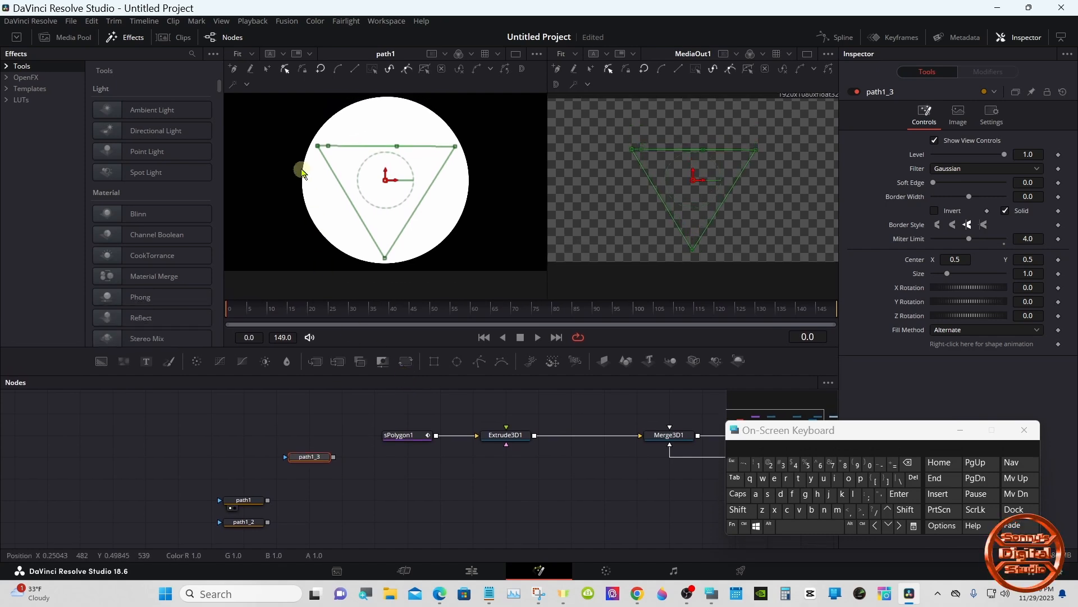
left_click_drag(301, 127, 492, 274)
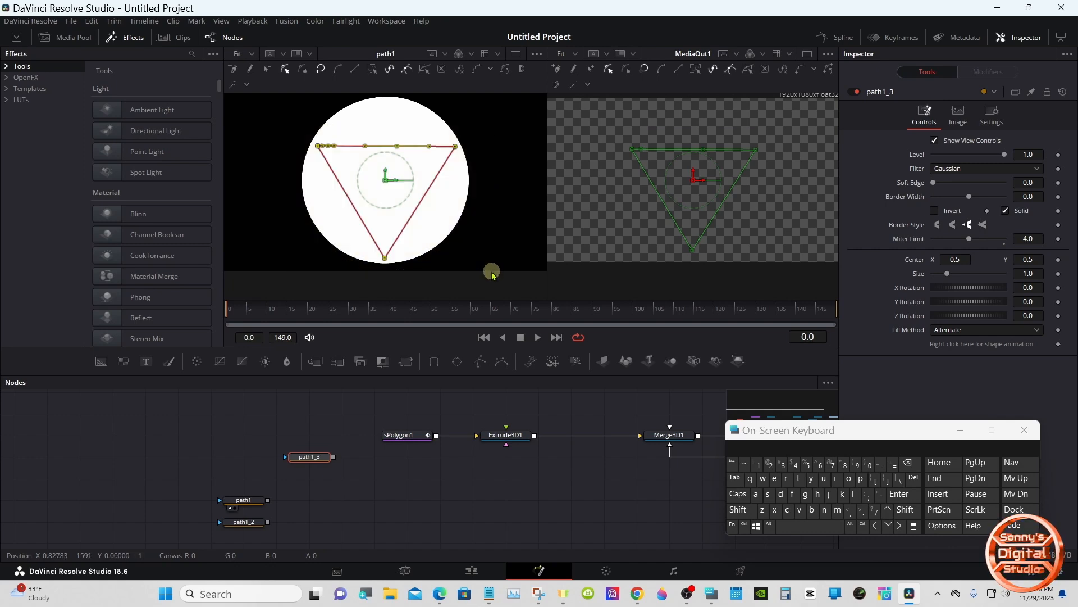
right_click(385, 260)
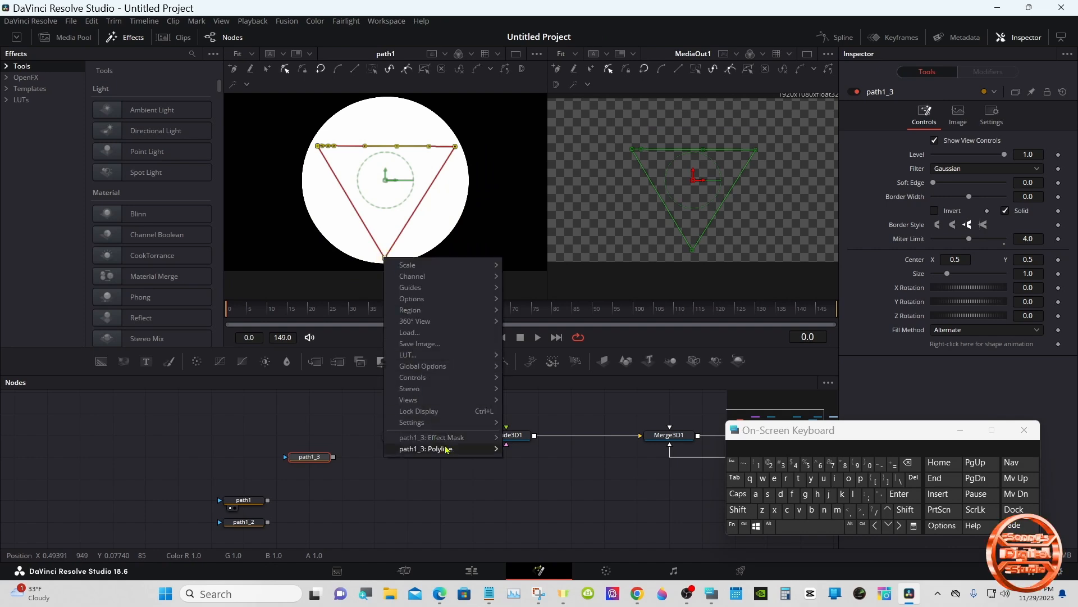
mouse_move(450, 451)
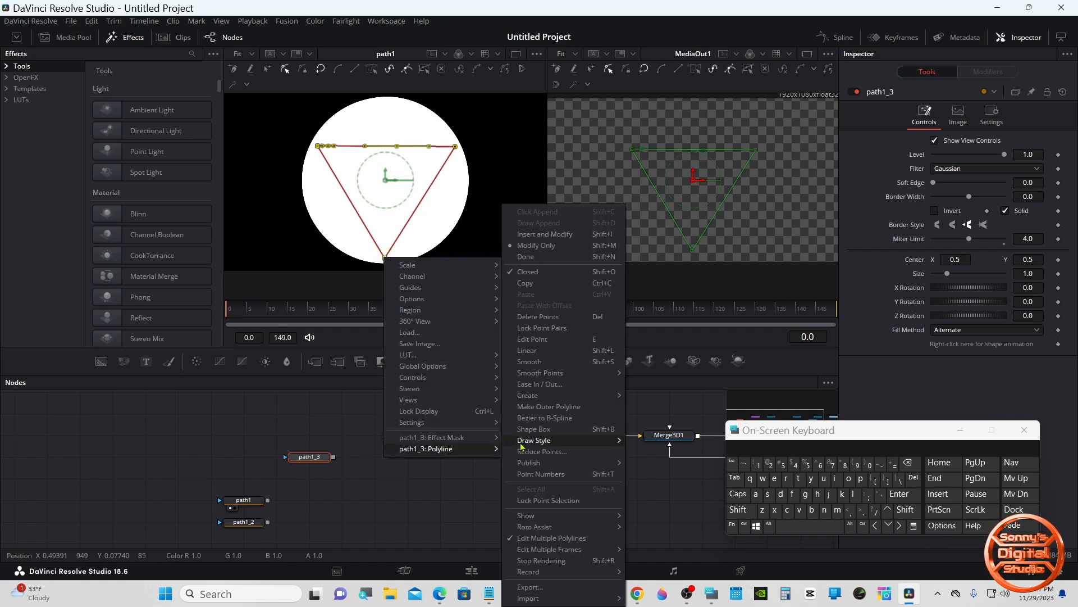
left_click(539, 285)
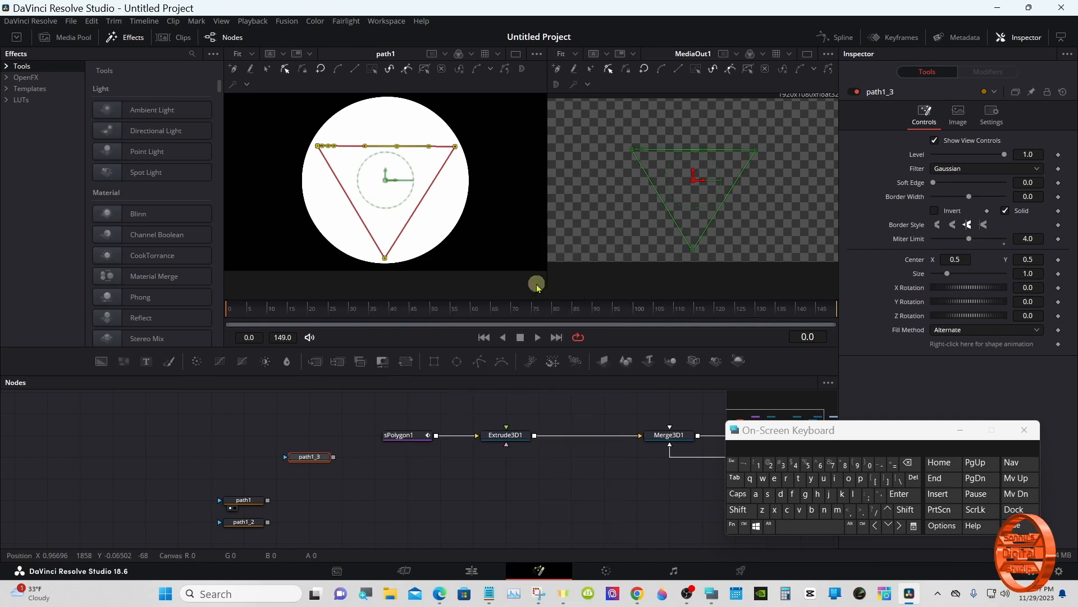
Paste the copied polyline into sPolygon1, shift that node farther from Extrude3D1, and show Merge3D1 in the viewer displaying path1
left_click(414, 437)
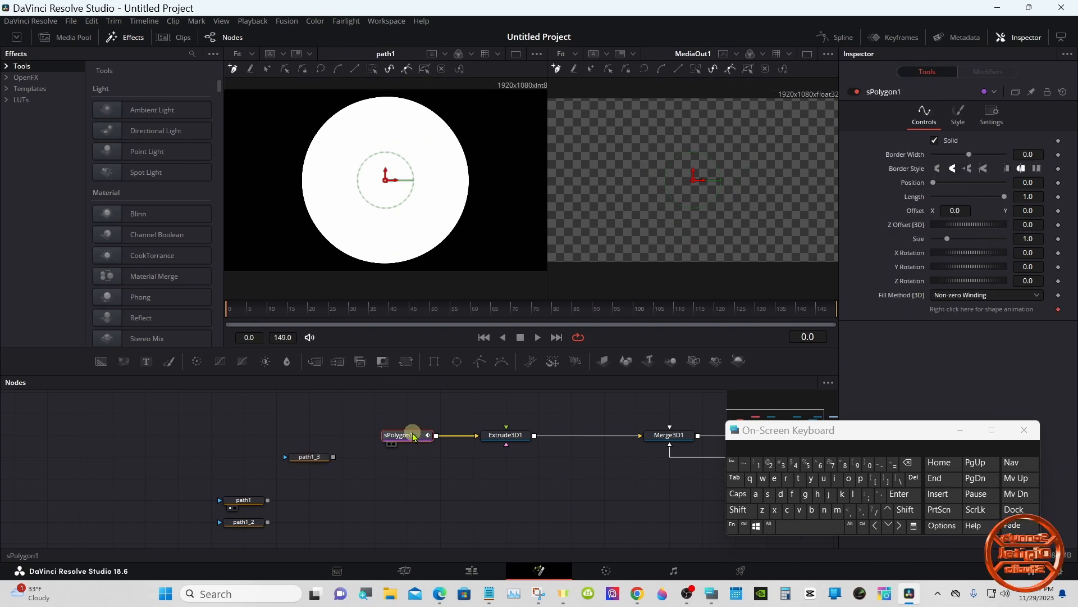
right_click(602, 161)
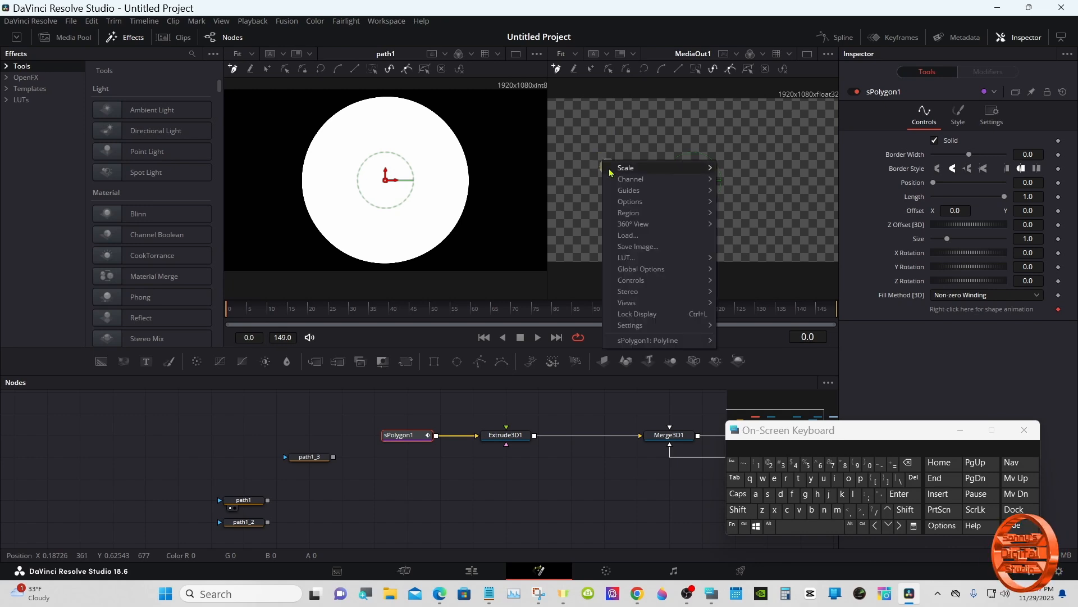
mouse_move(666, 343)
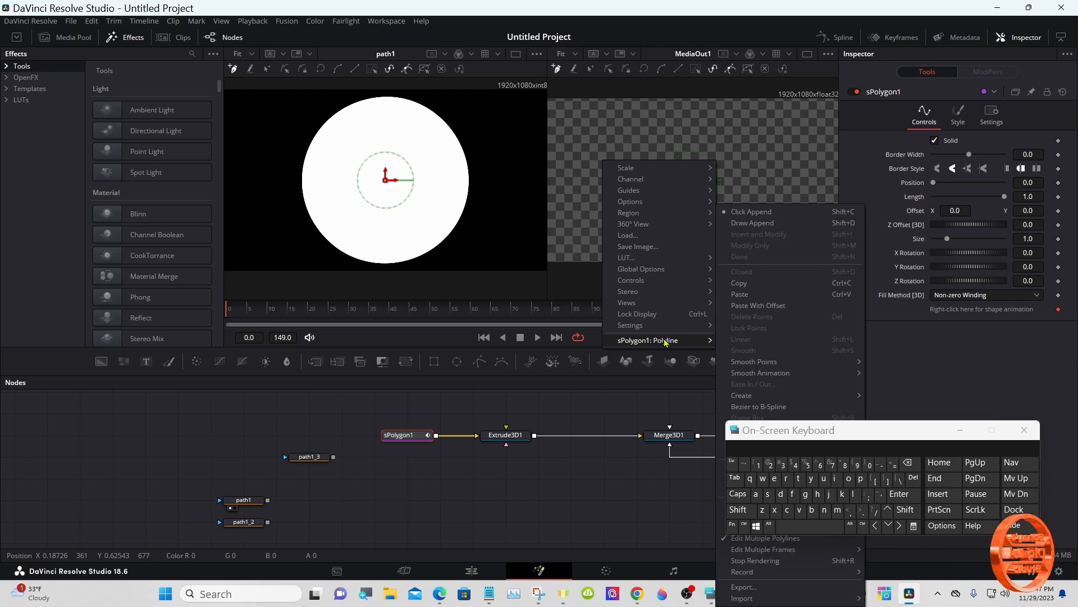
left_click(755, 297)
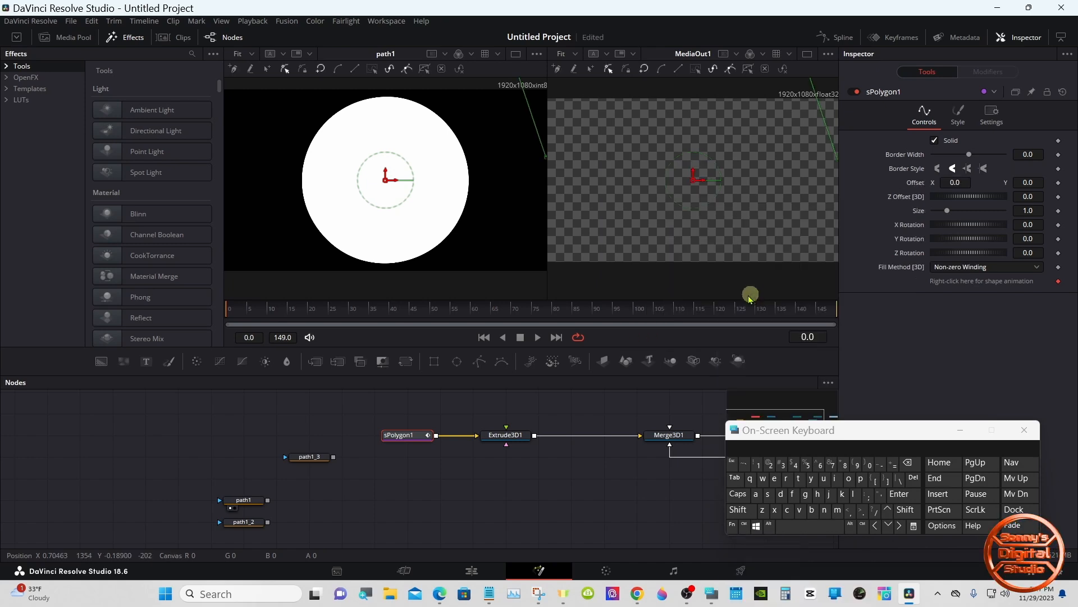
left_click_drag(427, 435, 393, 436)
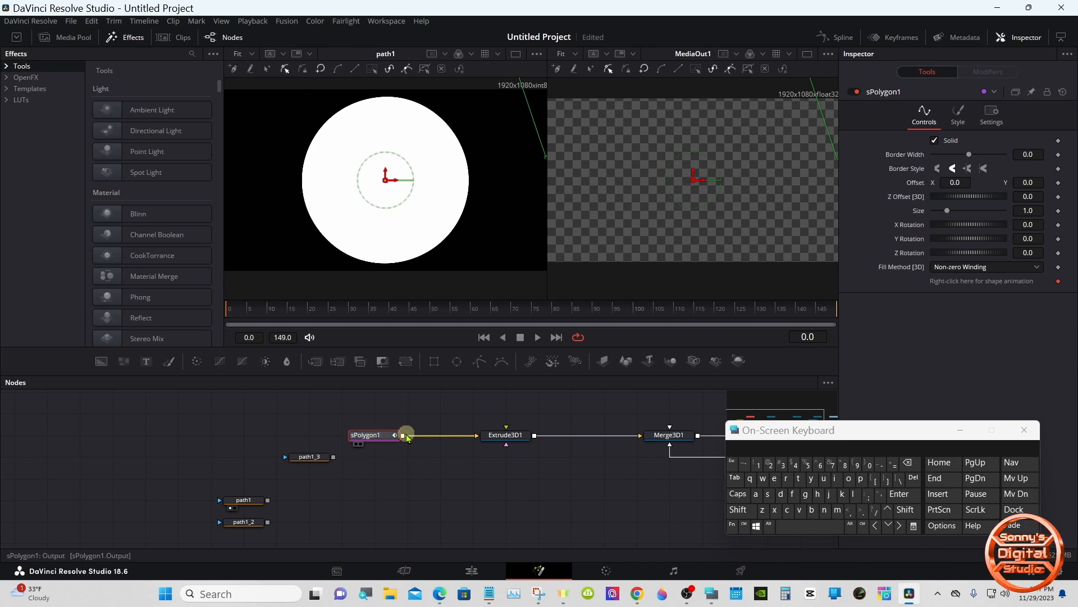
left_click_drag(663, 435, 467, 241)
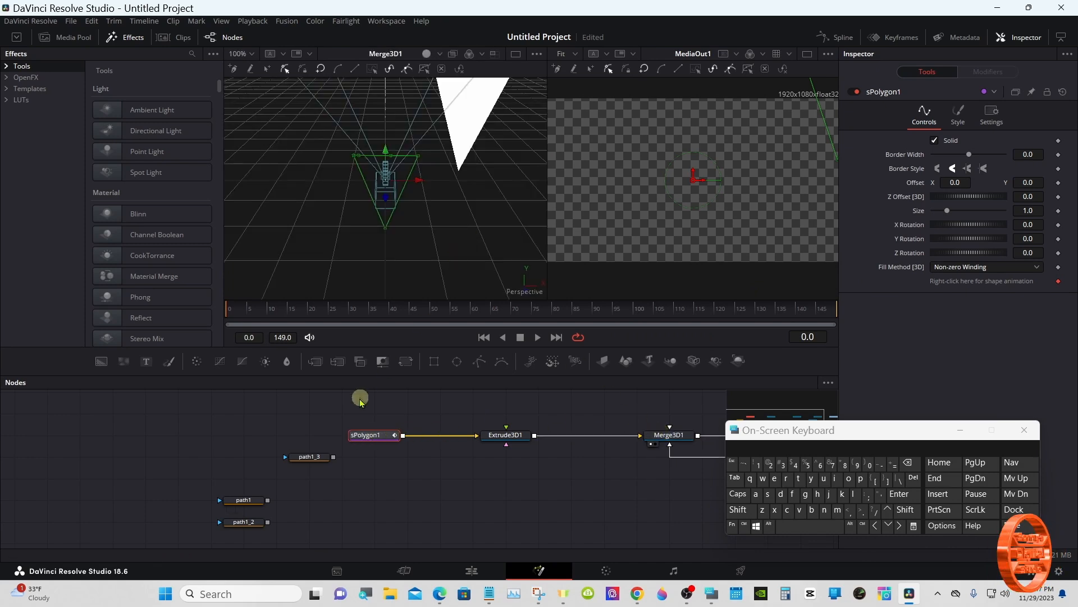
Move path1_3 up out of the way, then show path1 in the viewer and place it beside sPolygon1
left_click(309, 445)
left_click_drag(308, 458, 297, 422)
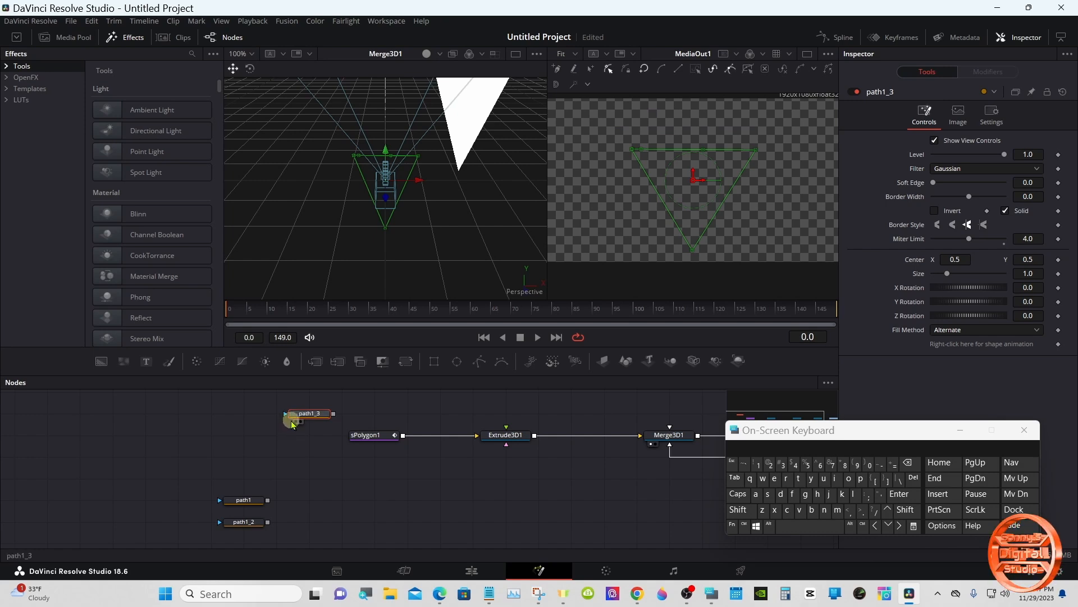
left_click(295, 422)
left_click_drag(252, 502, 243, 470)
left_click(231, 465)
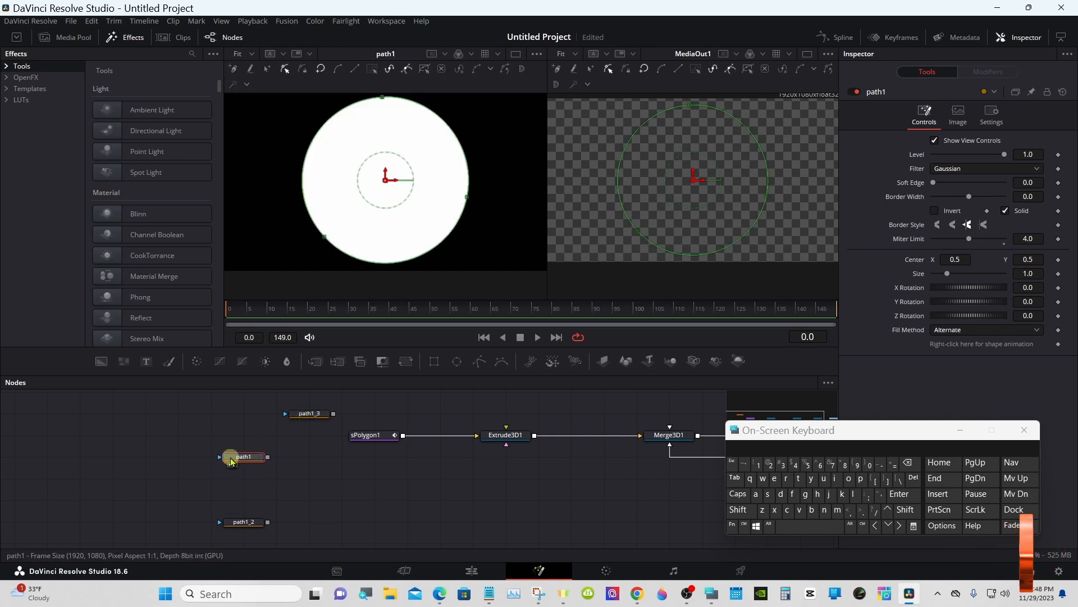
left_click_drag(249, 456, 270, 420)
left_click_drag(342, 393, 314, 437)
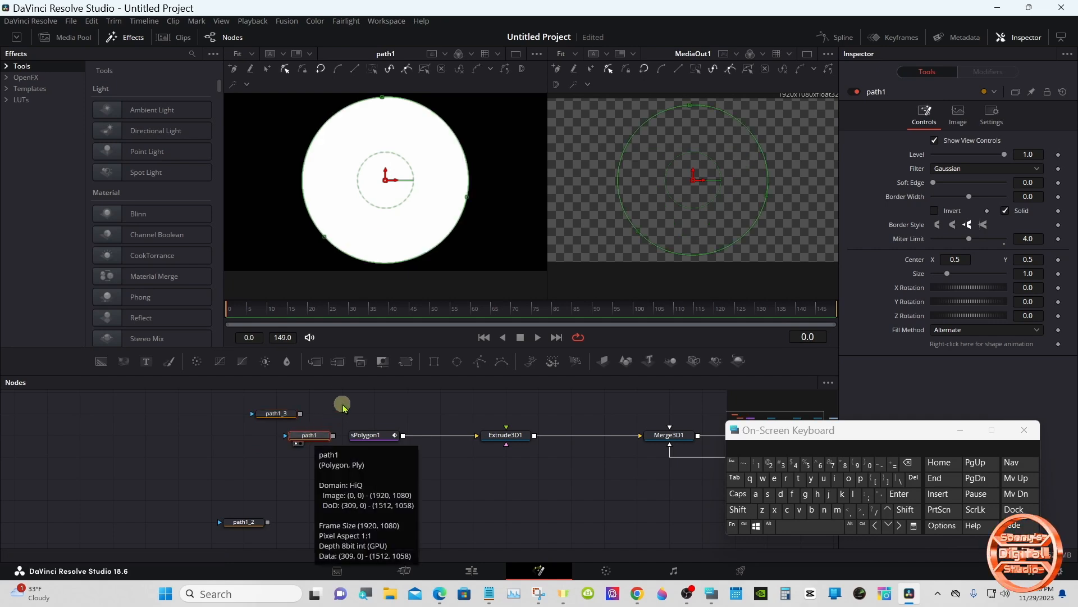
Move sPolygon1 up level with path1_3 and add a second sPolygon node beneath it
left_click(374, 431)
left_click_drag(374, 431, 375, 408)
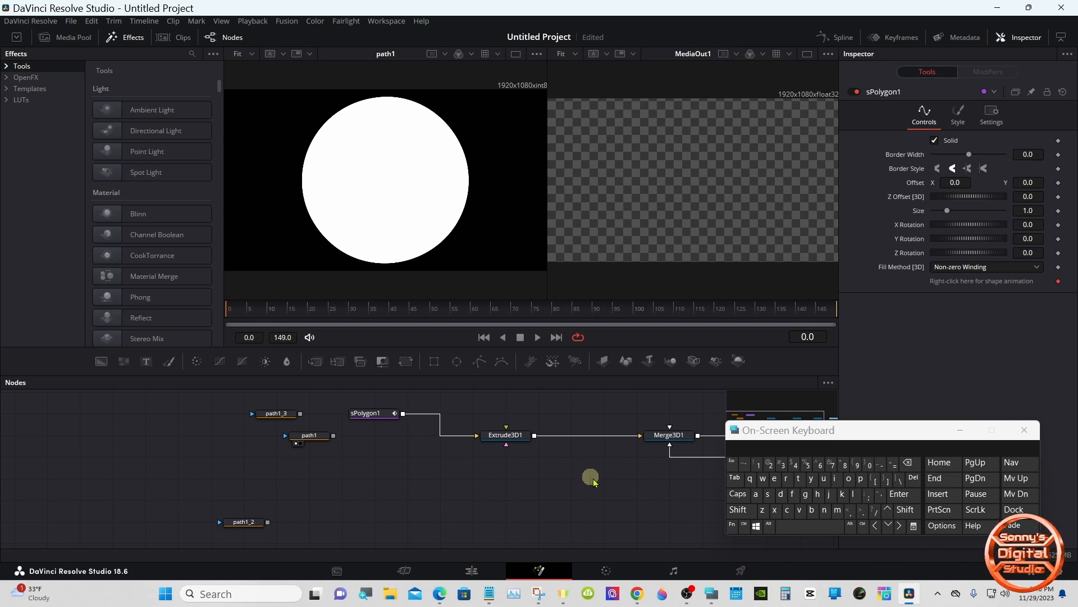
left_click(740, 510)
left_click(794, 527)
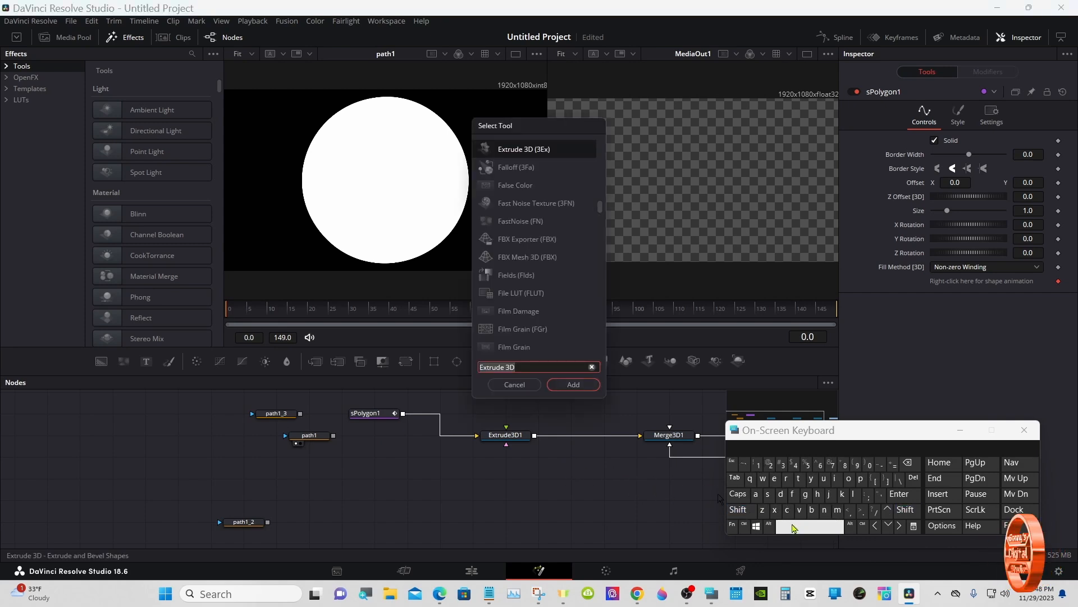
left_click(767, 493)
left_click(861, 478)
left_click(848, 477)
left_click(522, 168)
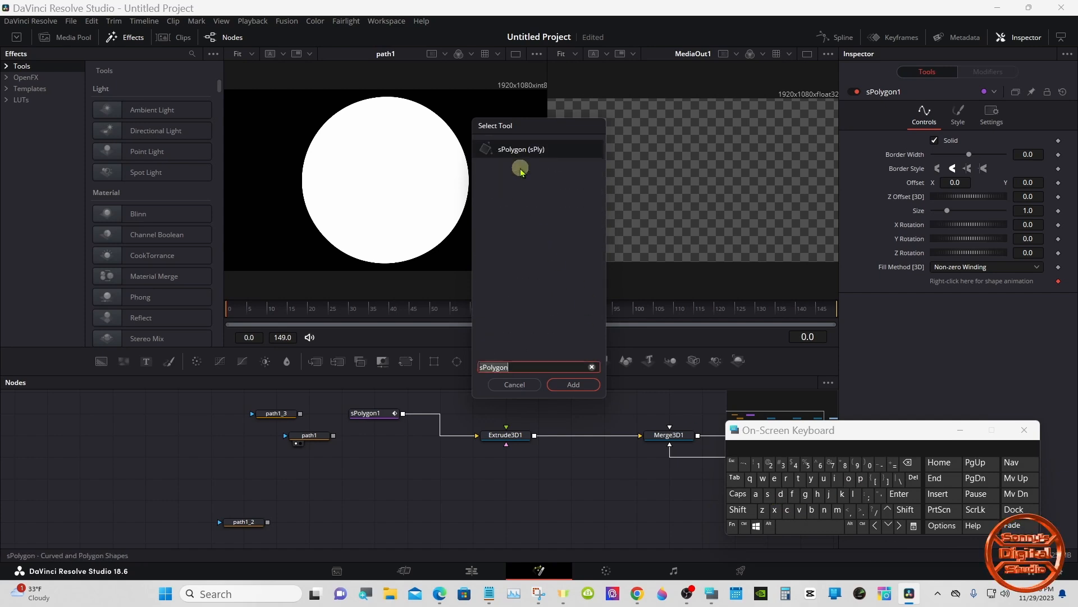
left_click(561, 385)
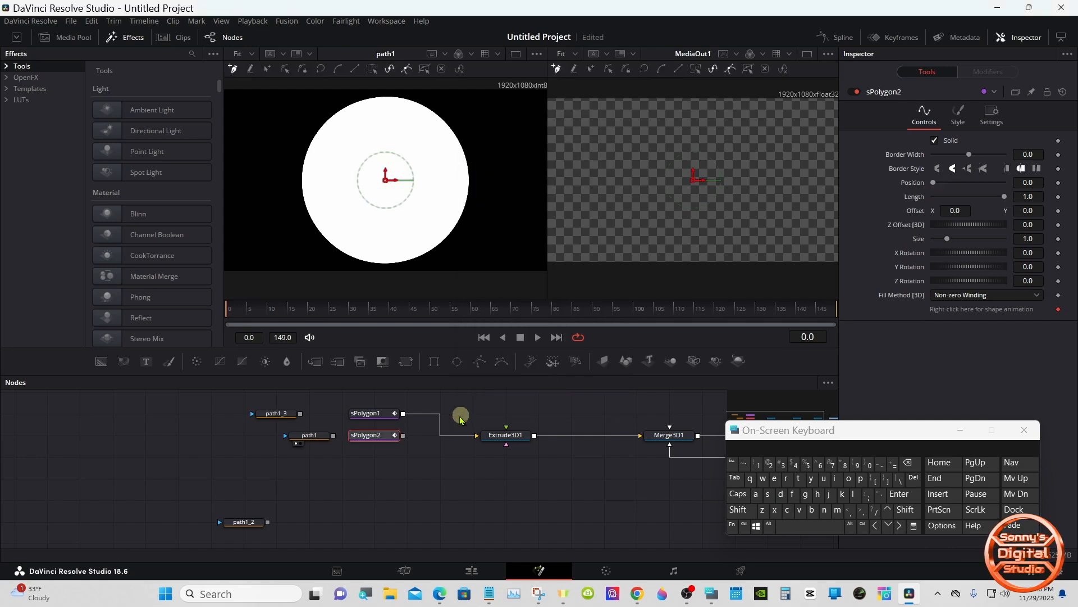
Select all points of path1's circle in the viewer and copy its polyline
left_click(318, 437)
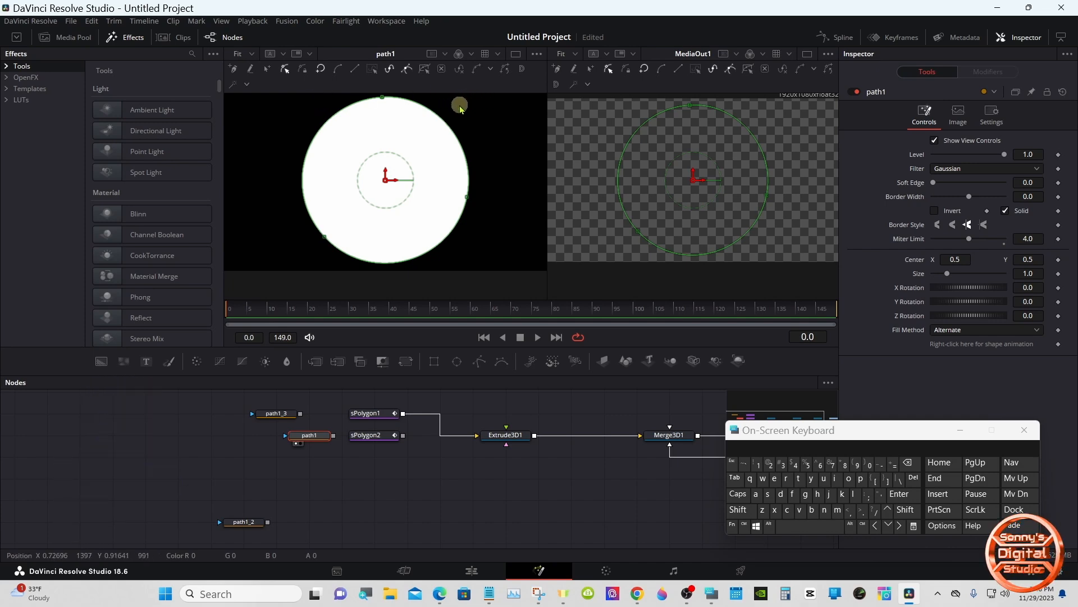
right_click(476, 135)
mouse_move(521, 149)
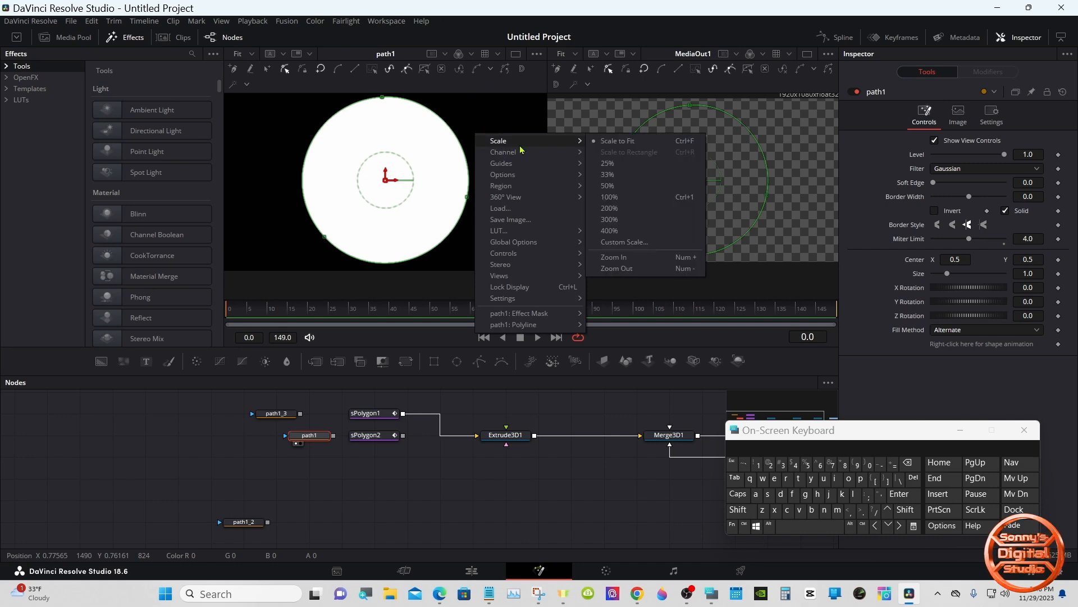
left_click(613, 269)
left_click_drag(309, 111, 457, 250)
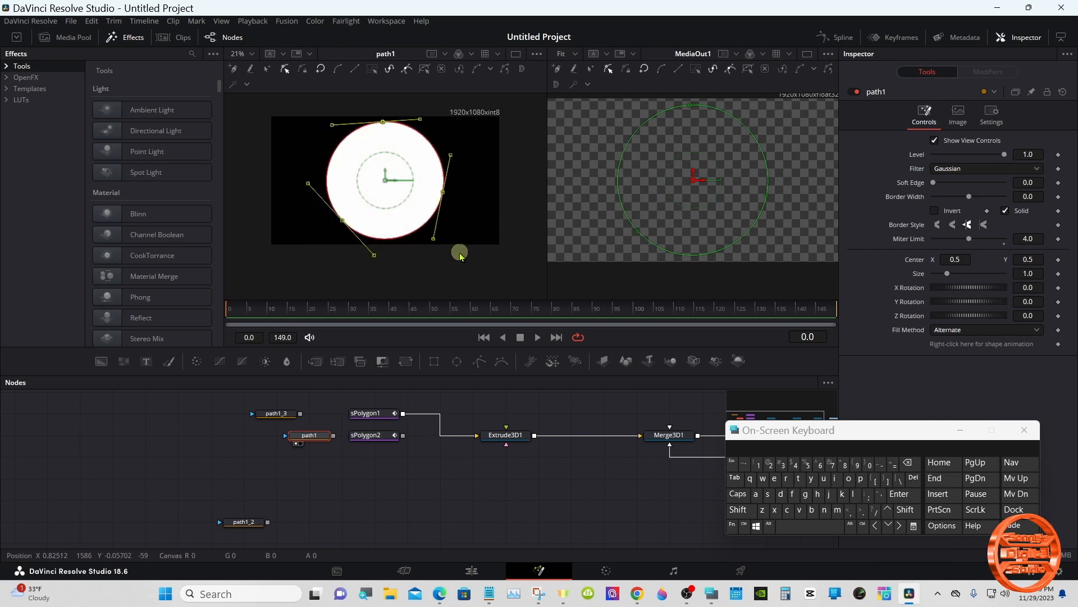
right_click(444, 194)
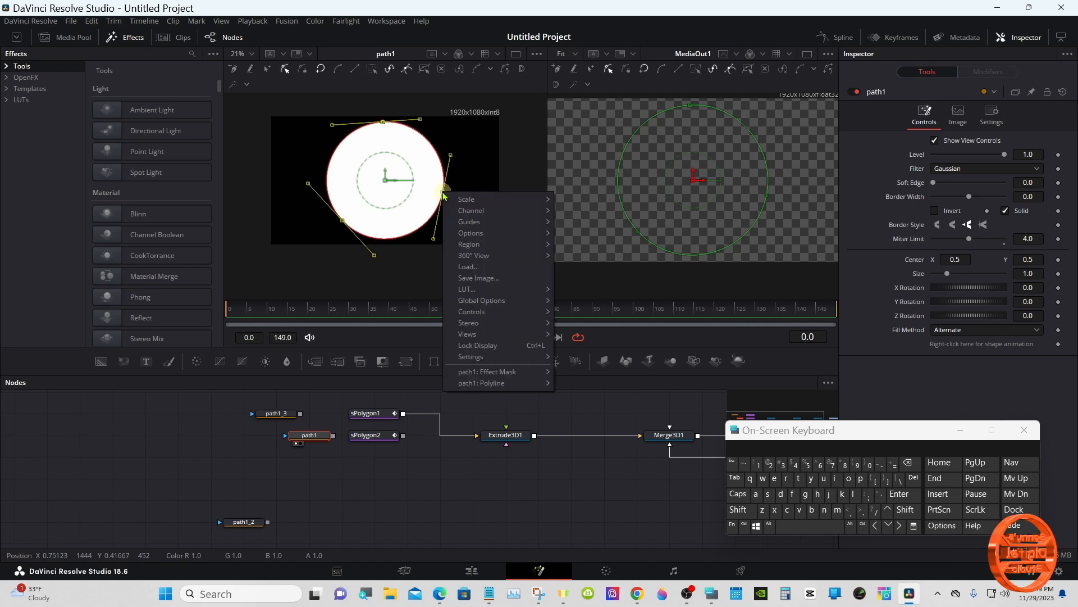
mouse_move(487, 387)
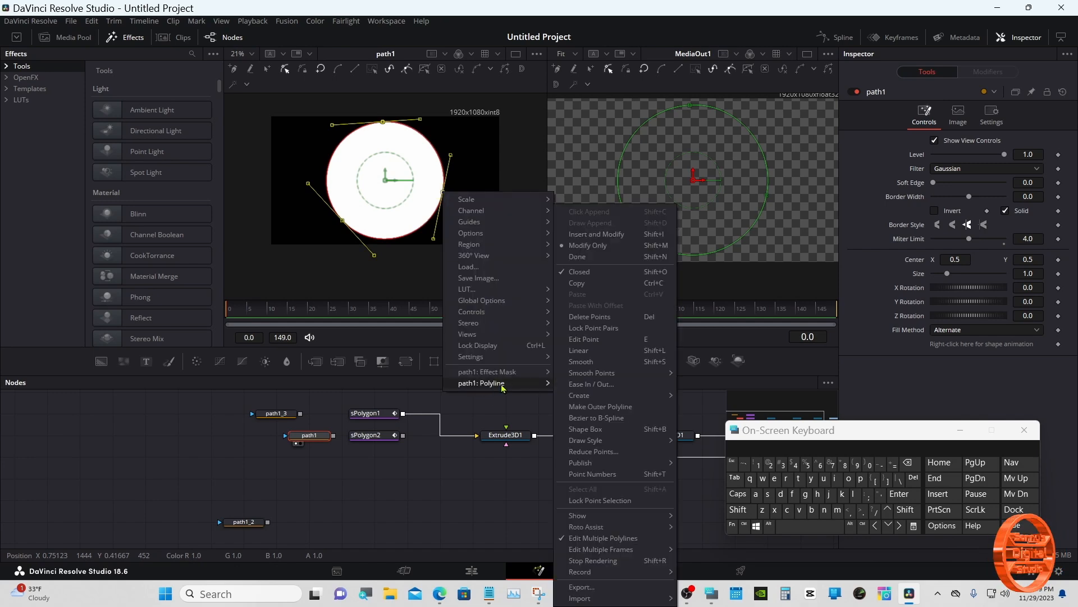
left_click(579, 283)
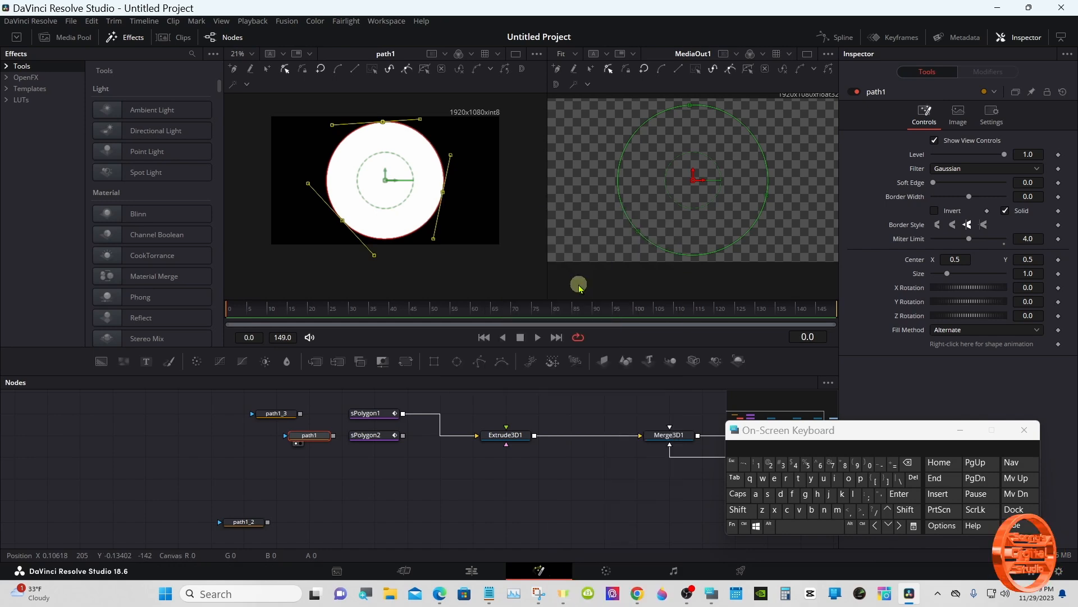
Paste the copied circle polyline into sPolygon2
left_click(393, 435)
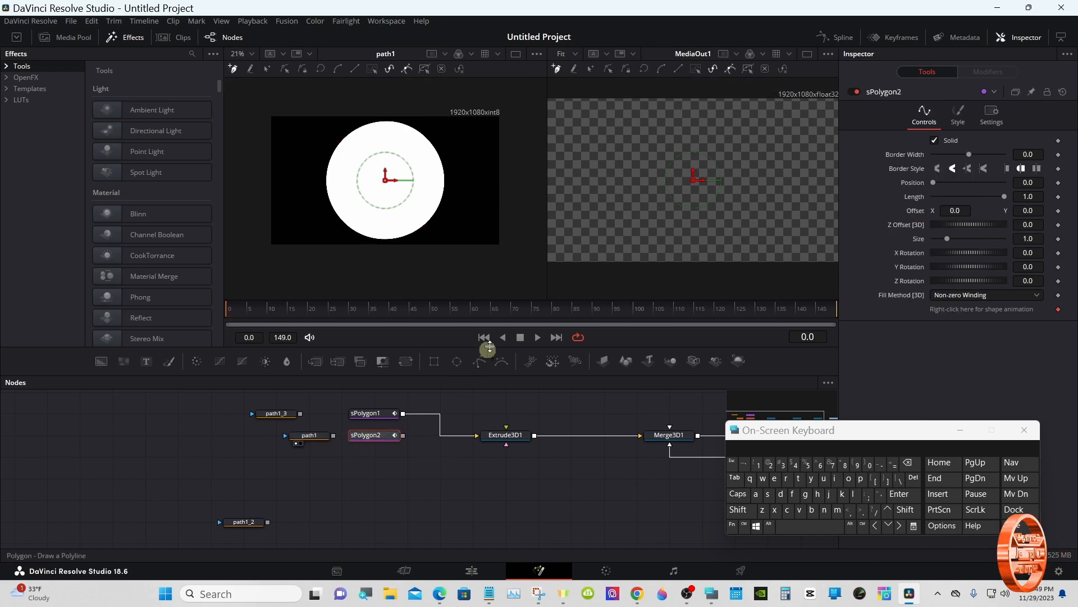
right_click(606, 178)
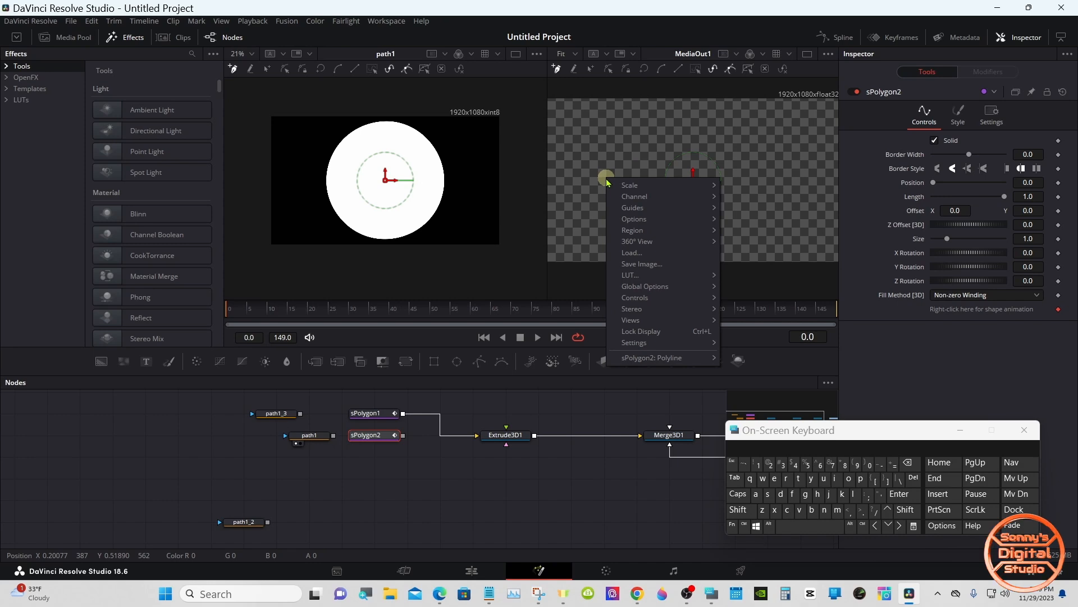
mouse_move(687, 362)
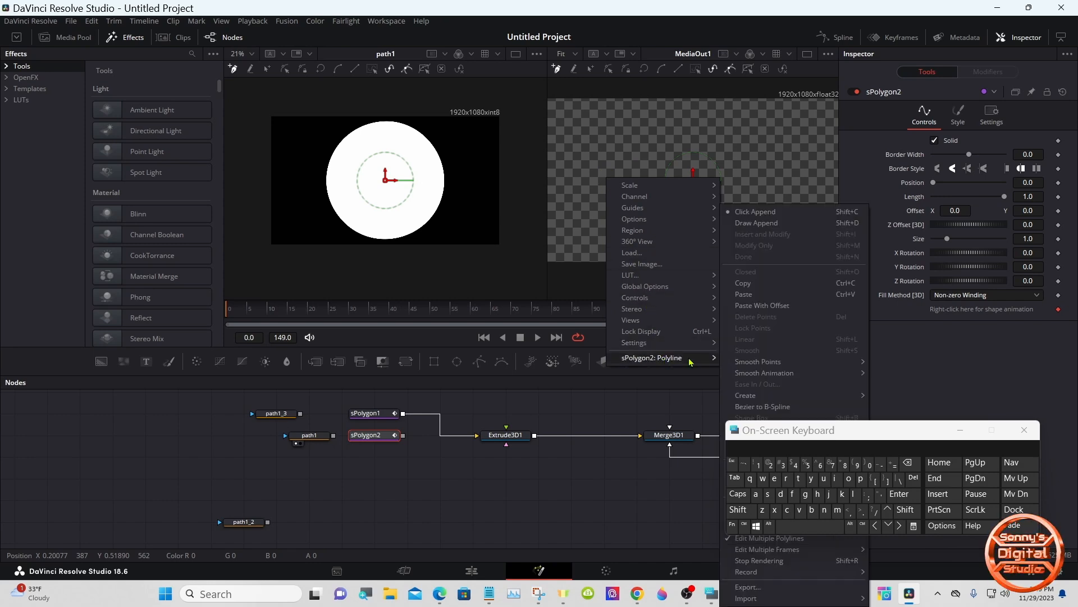
left_click(753, 306)
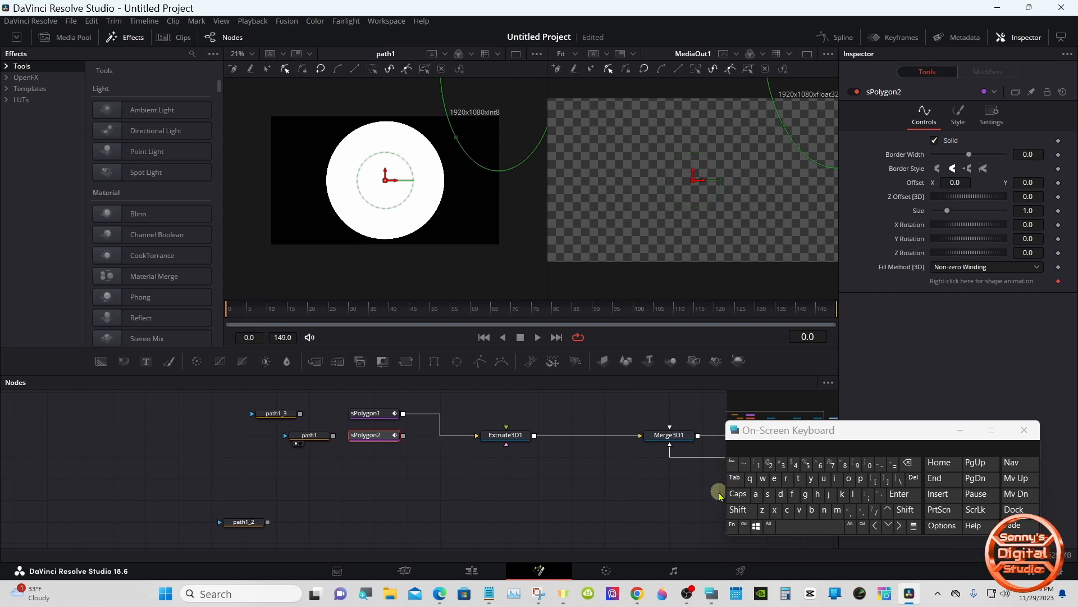
Add an sBoolean node between sPolygon2 and Extrude3D1
left_click(747, 508)
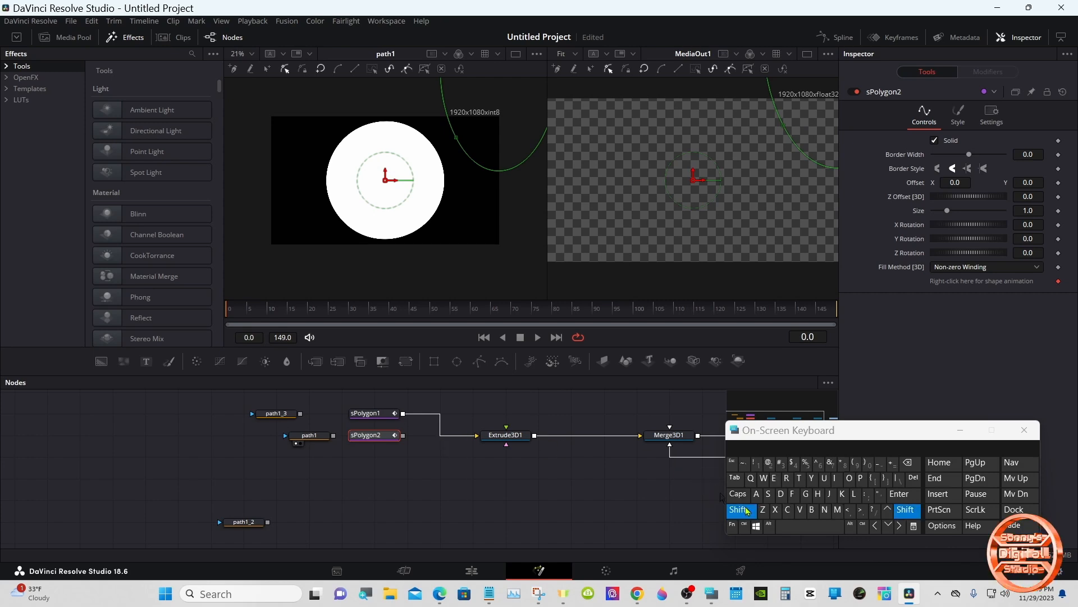
left_click(789, 530)
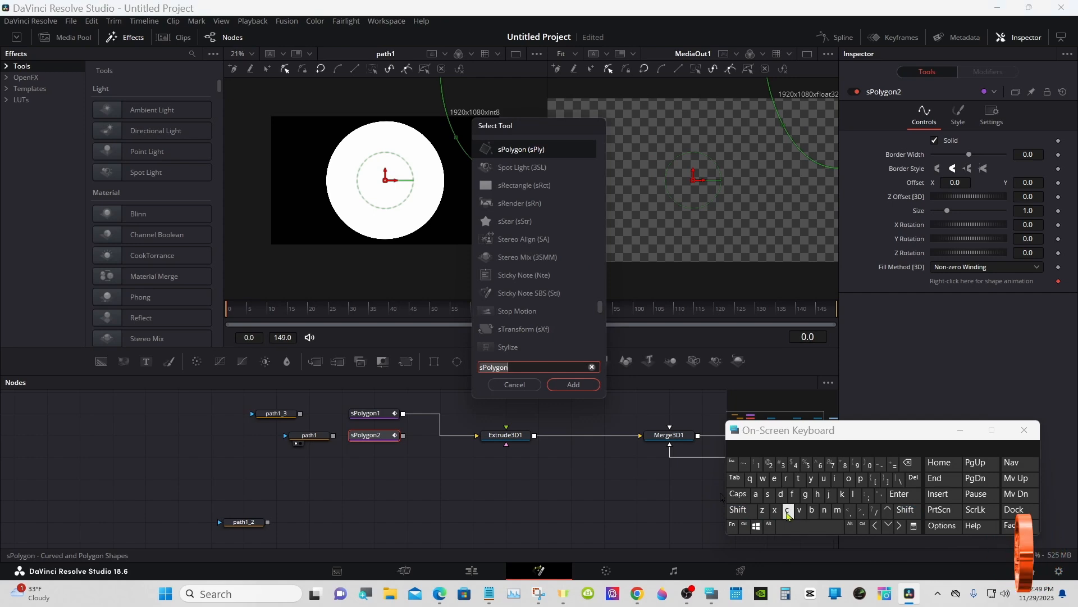
left_click(768, 494)
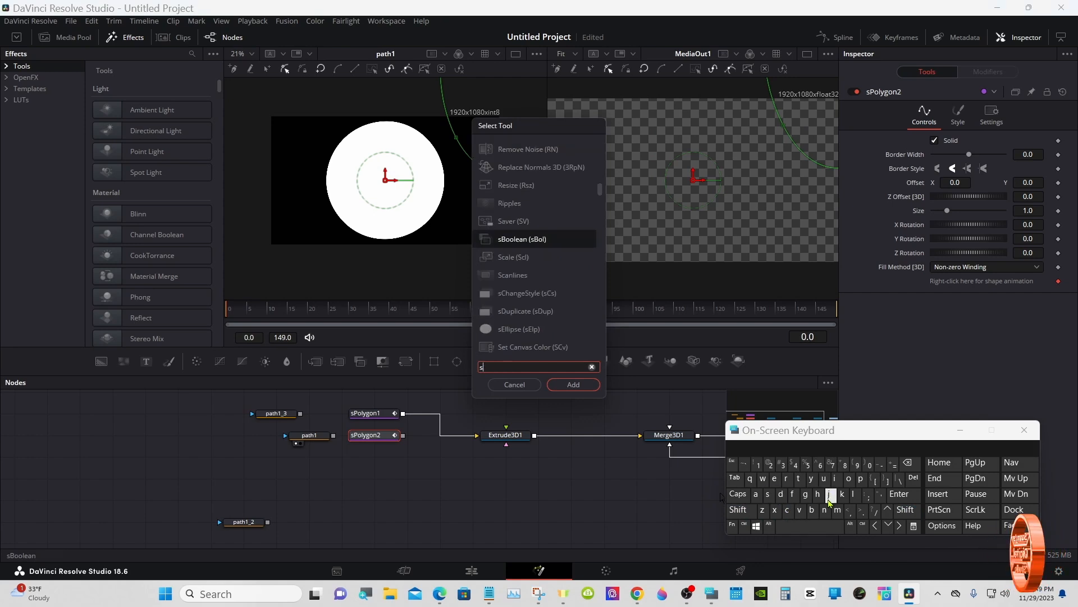
left_click(812, 509)
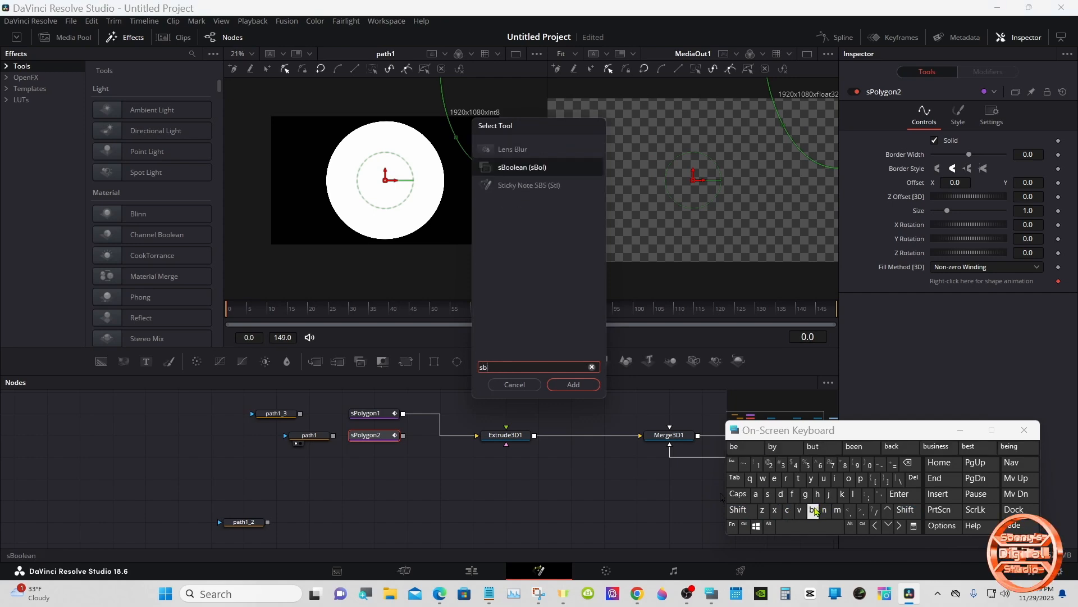
left_click(522, 167)
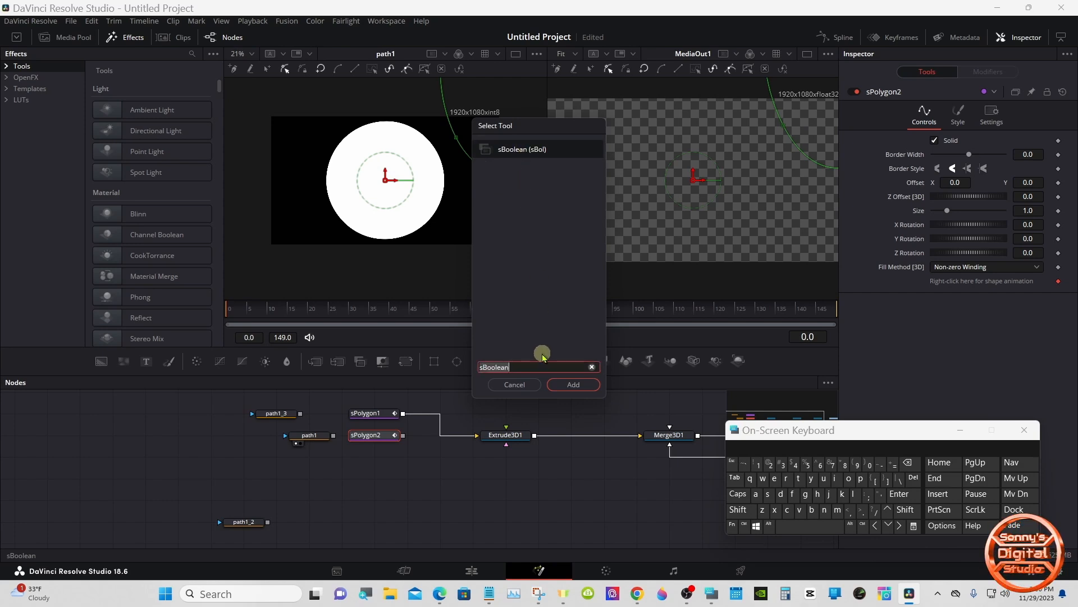
left_click(573, 384)
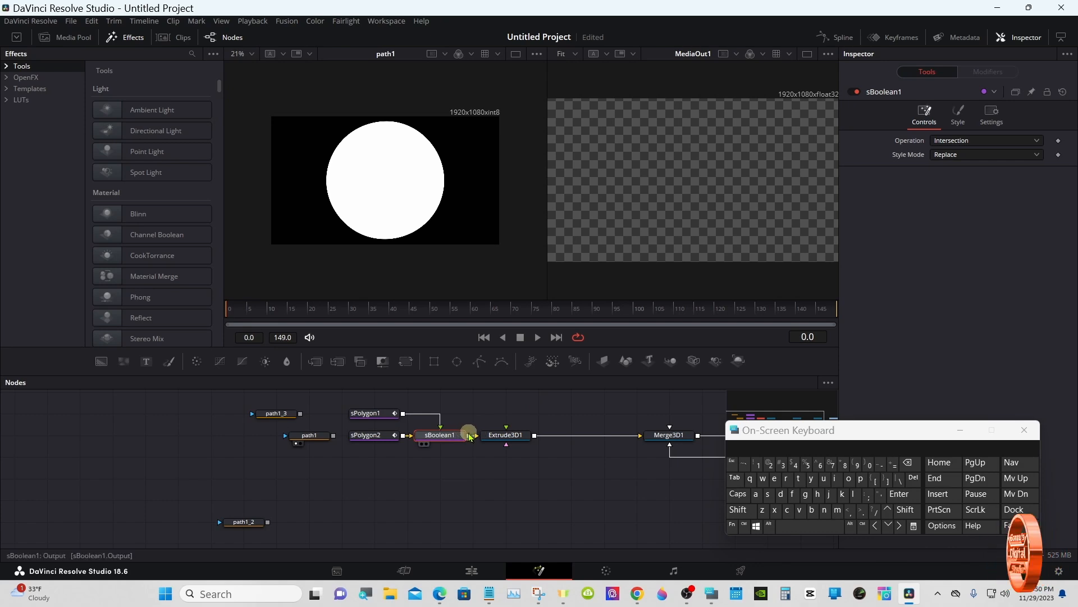
Rewire the shape nodes so sPolygon1 feeds the second input of sBoolean1, whose output goes to Extrude3D1
left_click_drag(473, 439, 373, 414)
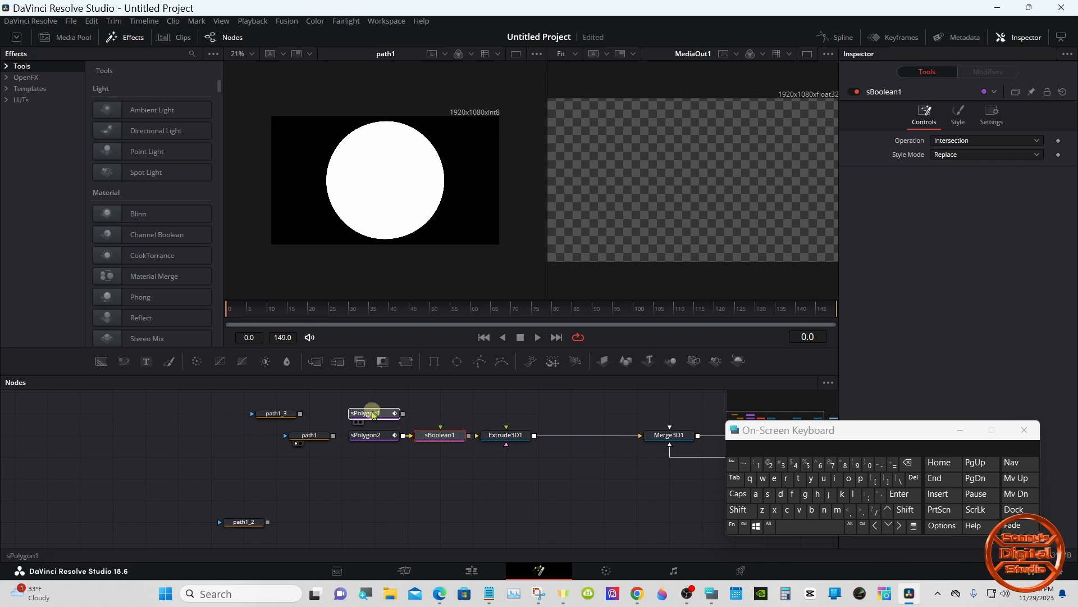
left_click(373, 413)
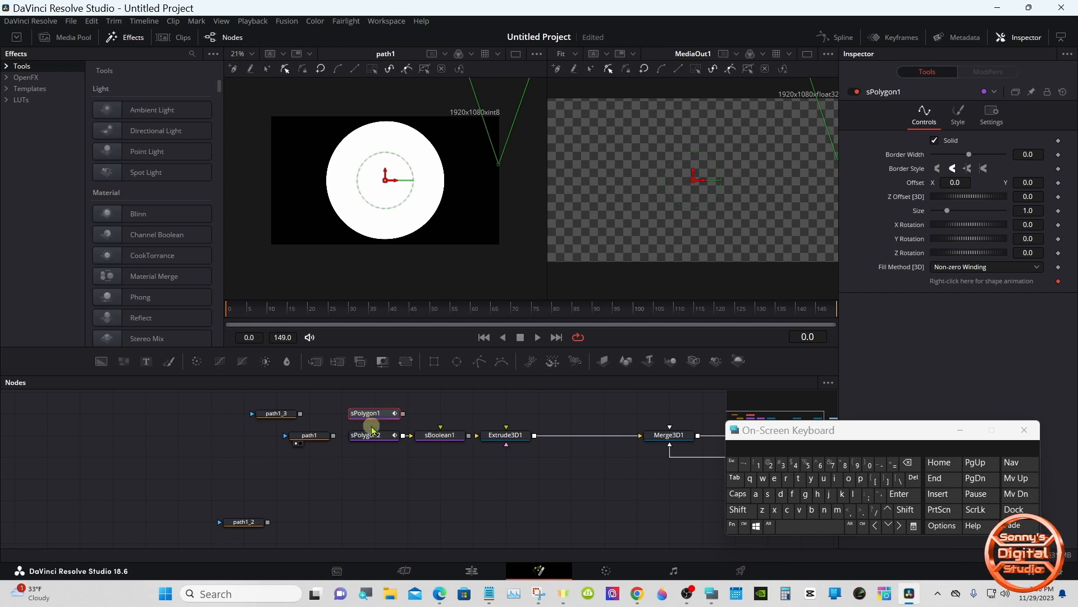
left_click(375, 436)
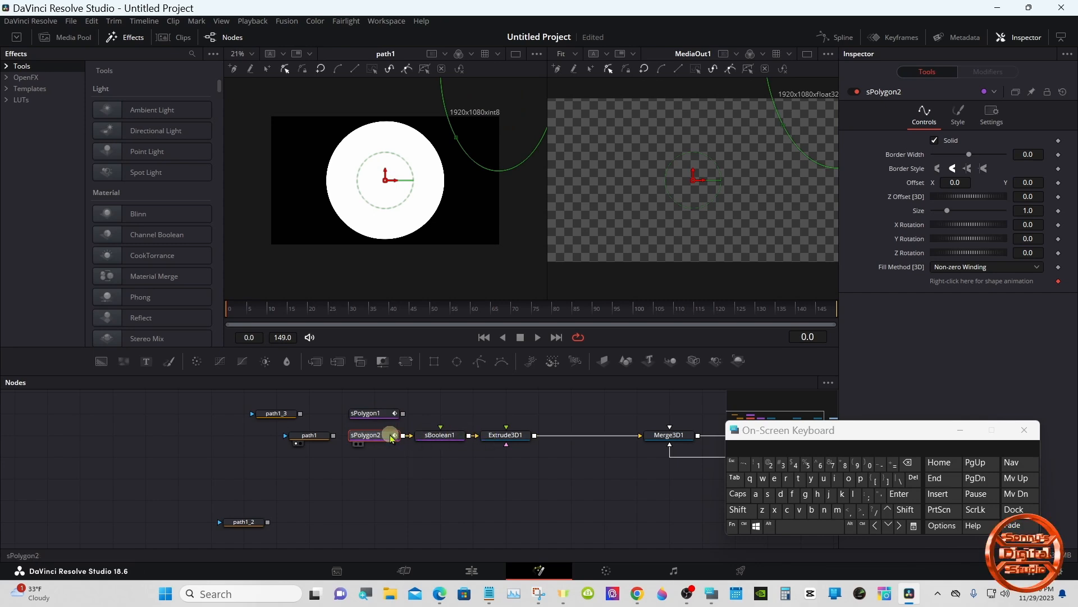
left_click(391, 417)
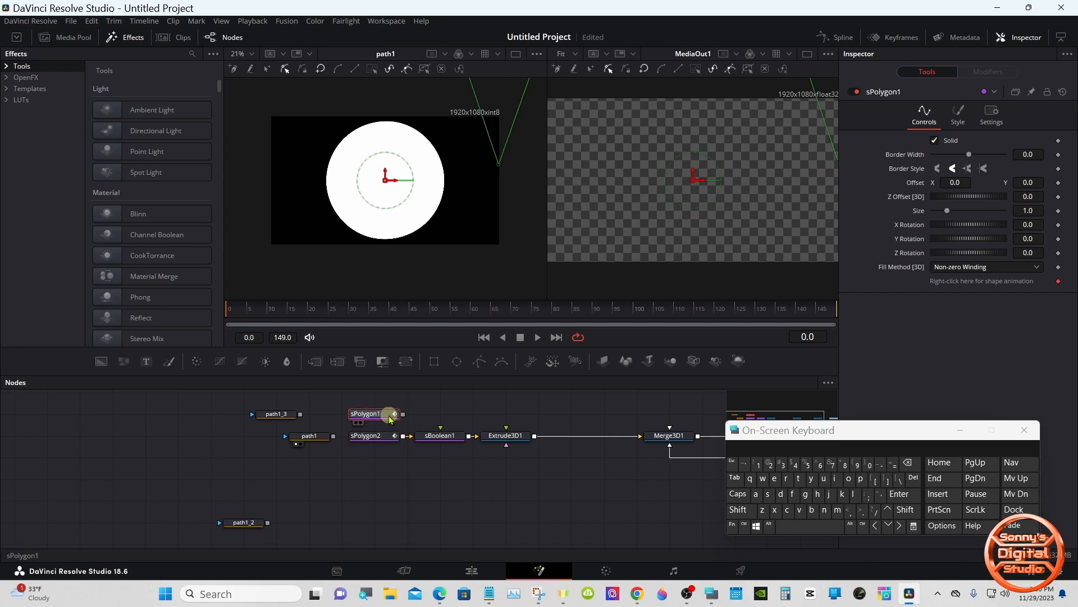
left_click_drag(403, 415, 448, 437)
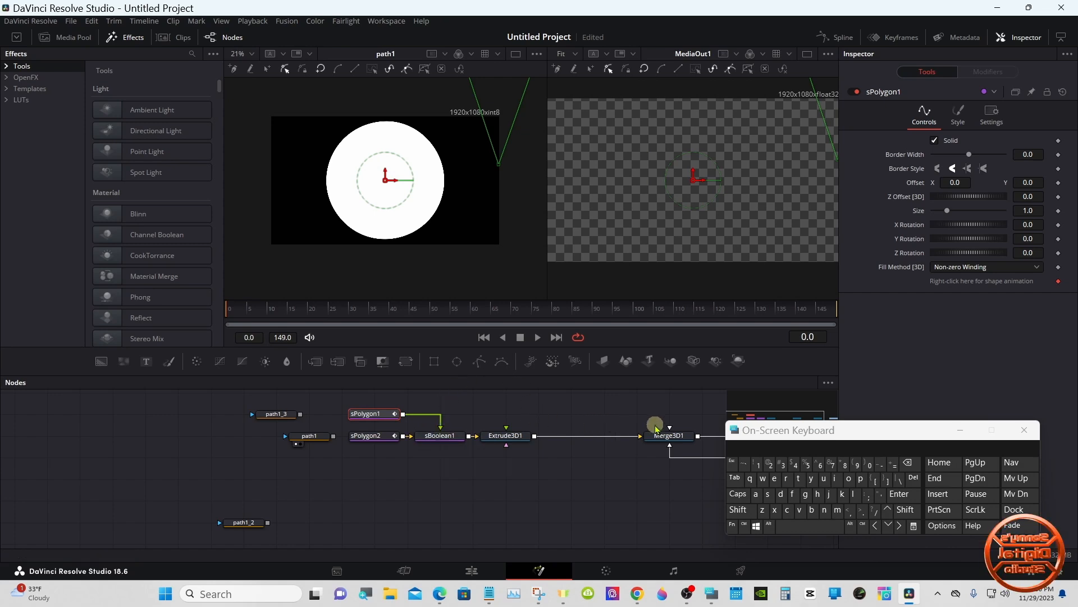
Show Merge3D1 in the viewer displaying path1 and set the sBoolean1 operation to Subtract
left_click_drag(655, 436, 477, 239)
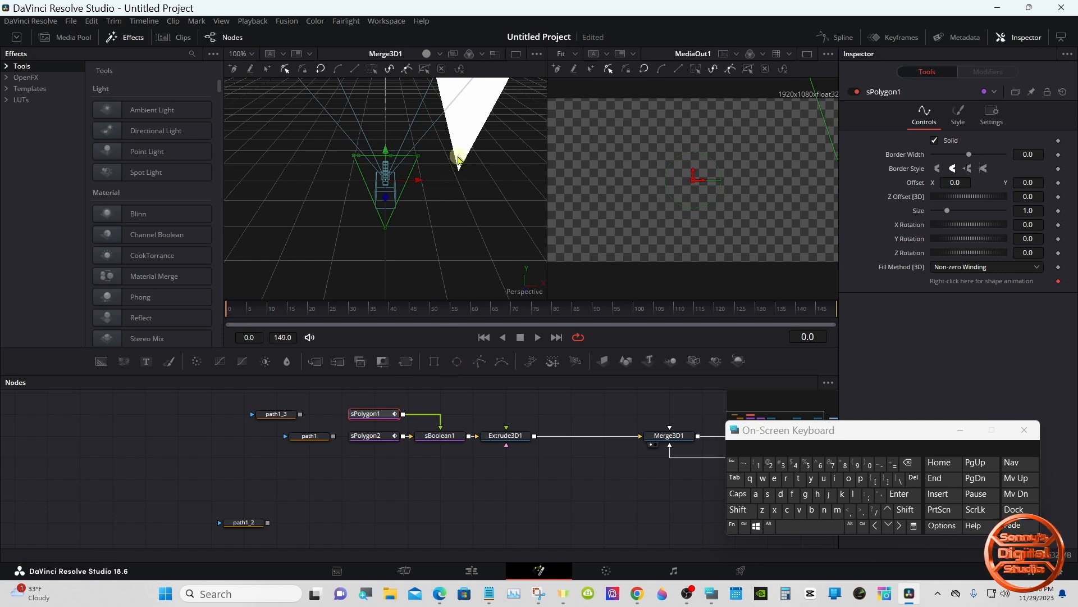
left_click(450, 435)
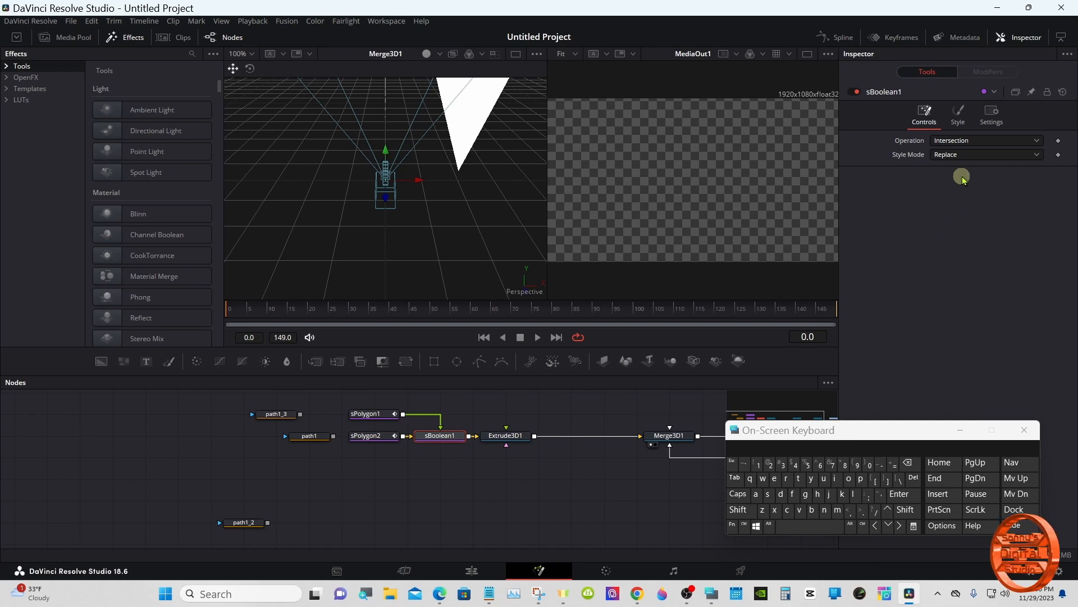
left_click(987, 142)
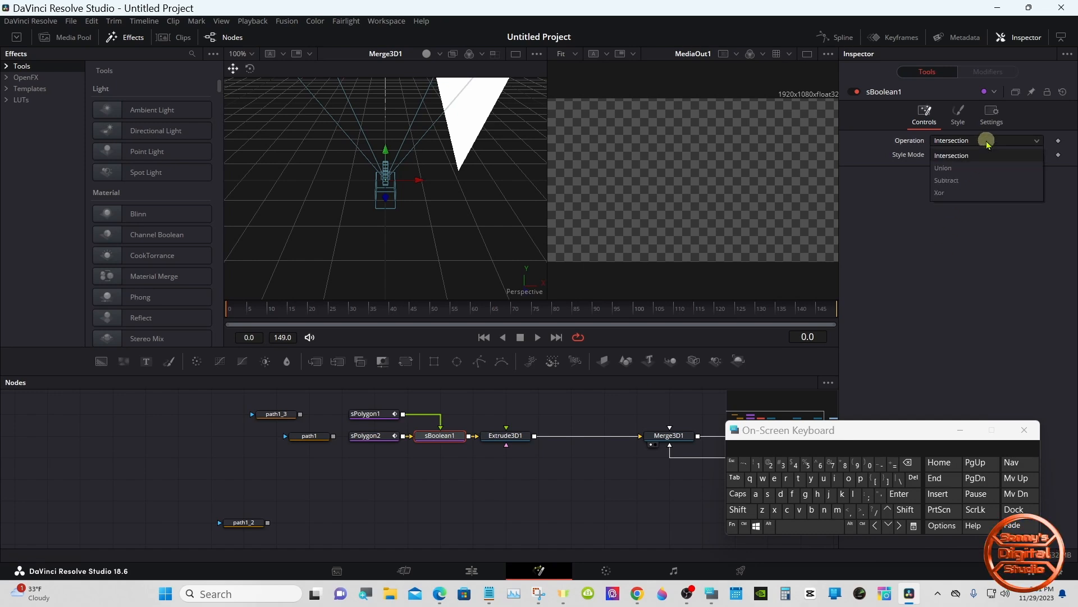
left_click(978, 180)
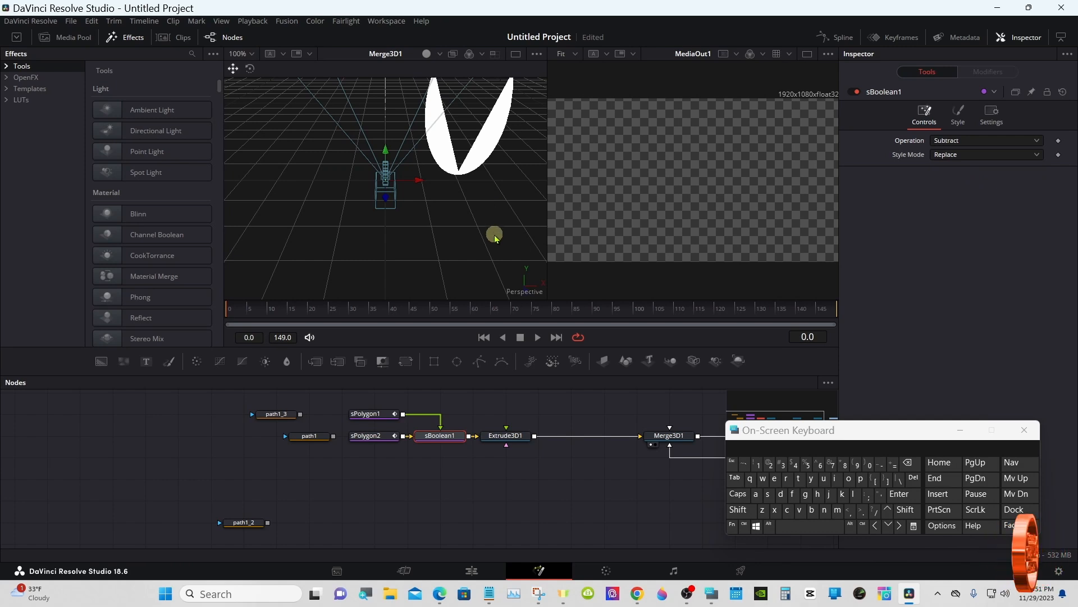
Select Camera3D1 to display its settings and minimize the On-Screen Keyboard
left_click_drag(751, 430, 770, 416)
left_click(685, 509)
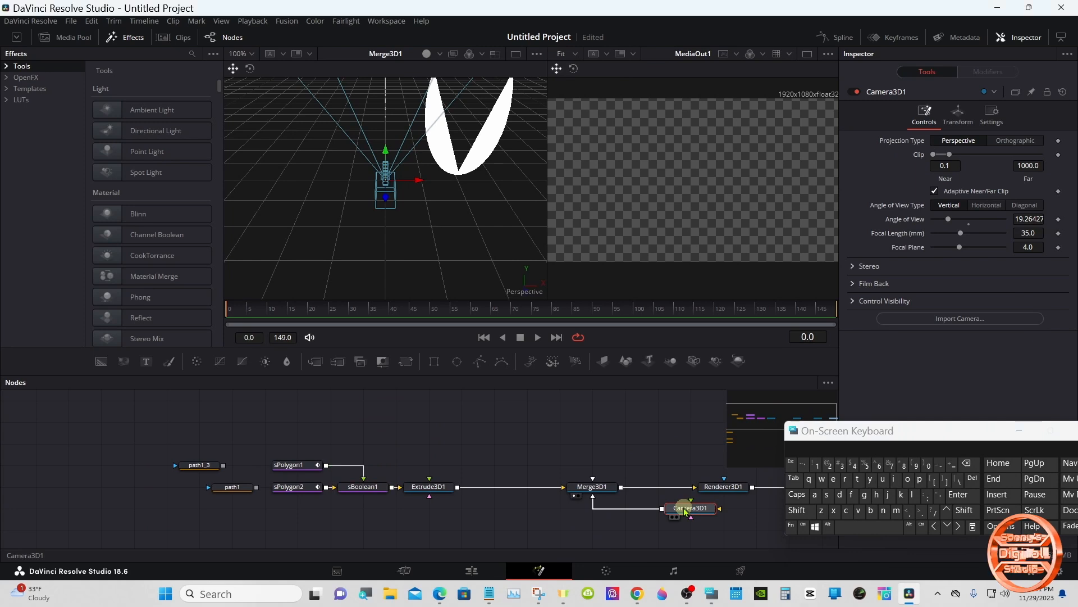
left_click_drag(886, 441, 722, 449)
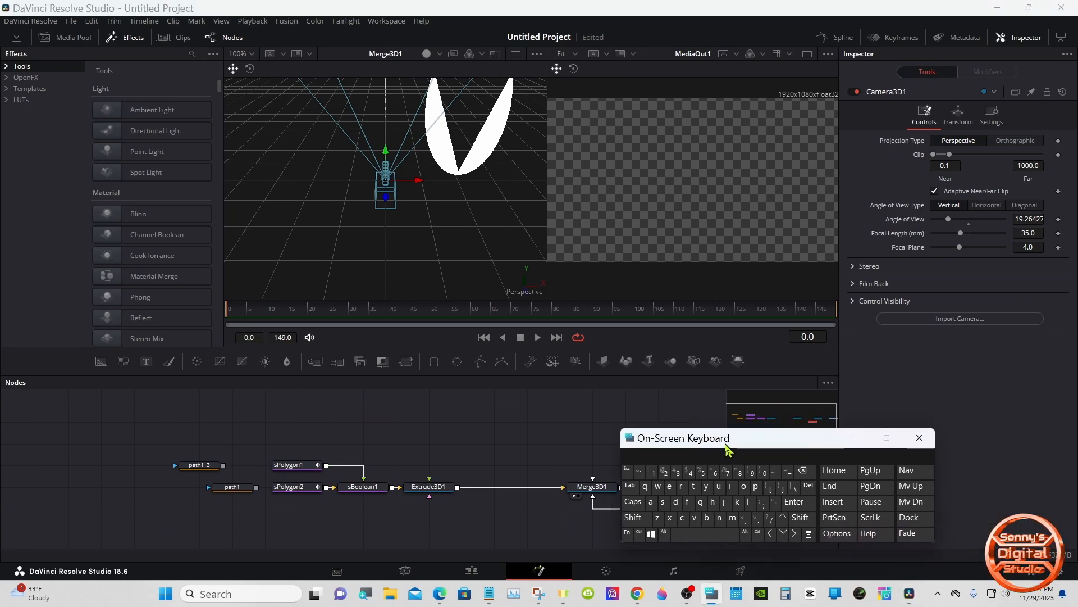
left_click(854, 437)
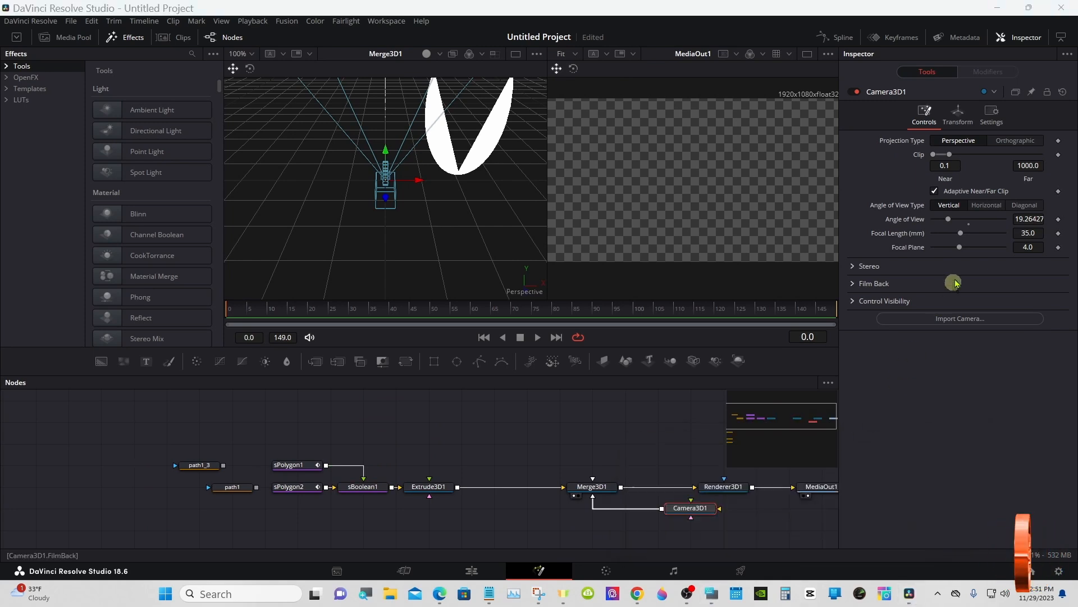
Enable Use Target in Camera3D1's transform and set its Z translation to about 3.04
left_click(971, 118)
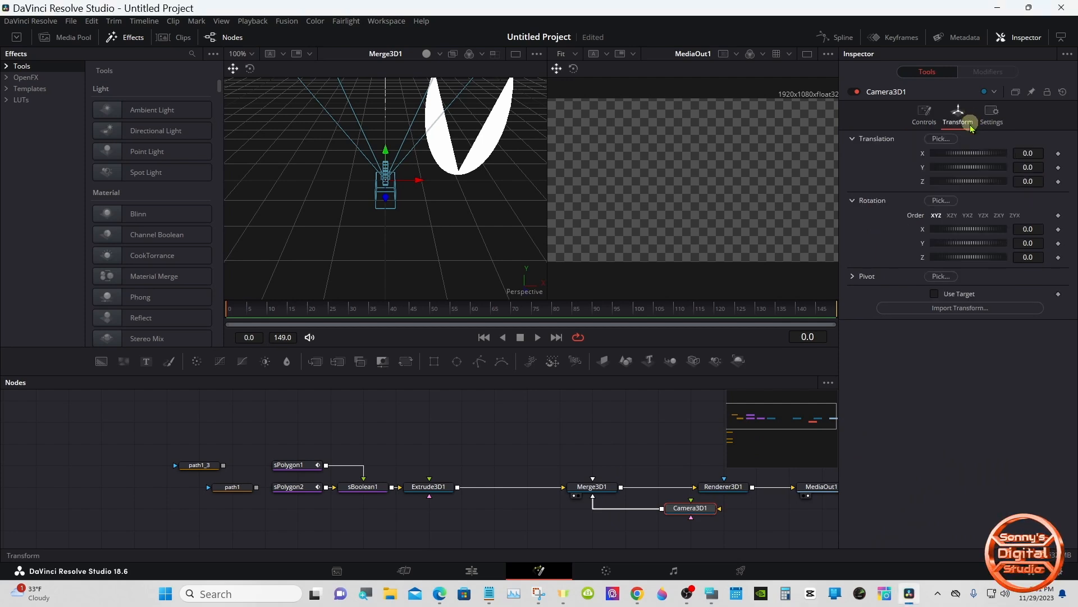
left_click(935, 294)
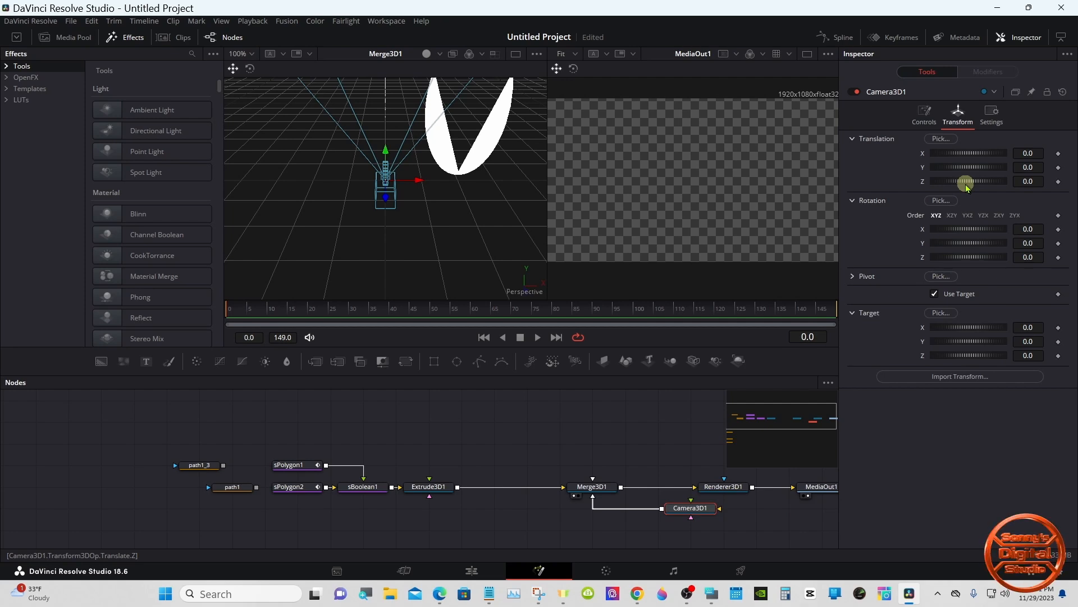
left_click_drag(966, 183, 977, 185)
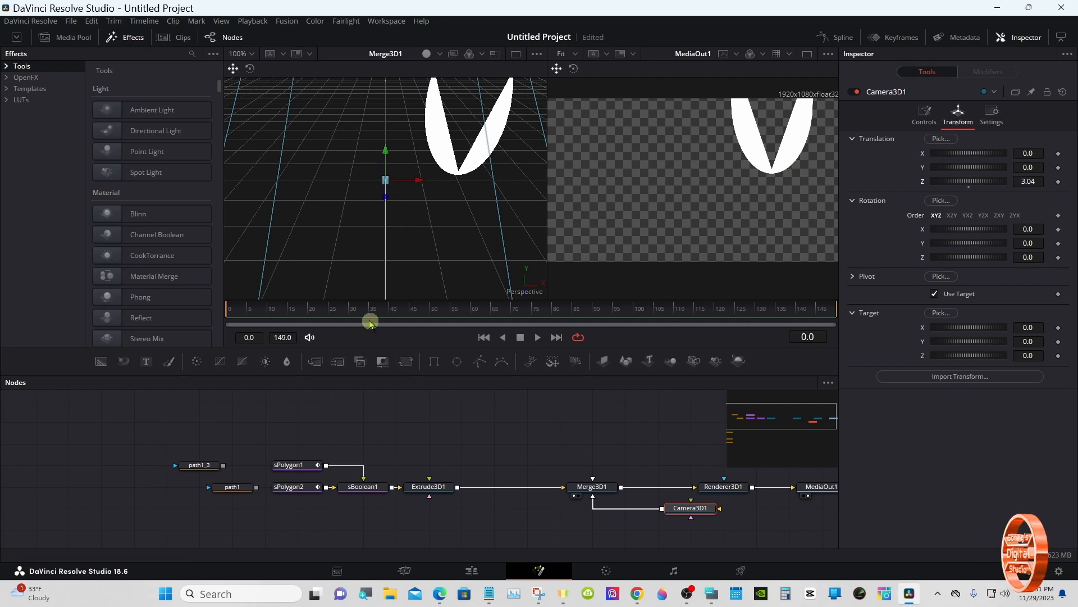
Add the sNoge values .png image to the node graph, display it in the viewer and enlarge the node area
left_click(66, 37)
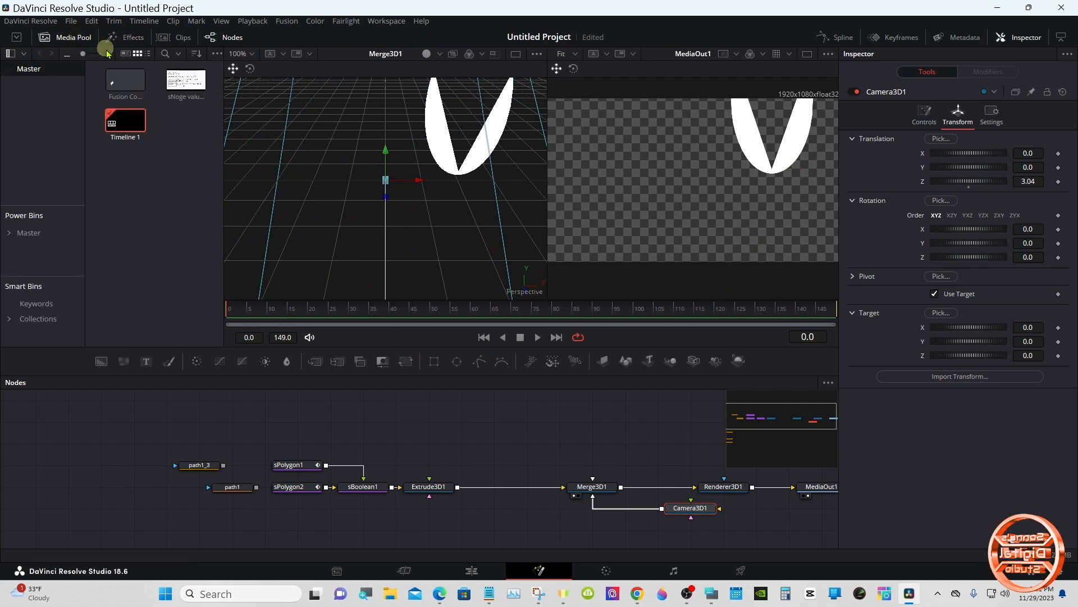
left_click_drag(168, 83, 214, 414)
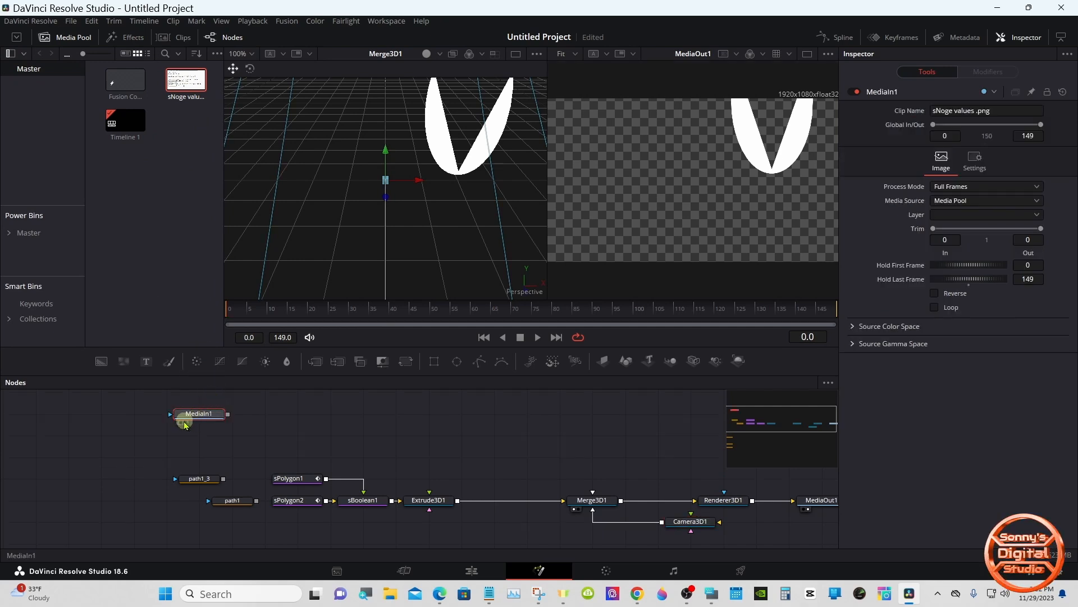
left_click(181, 423)
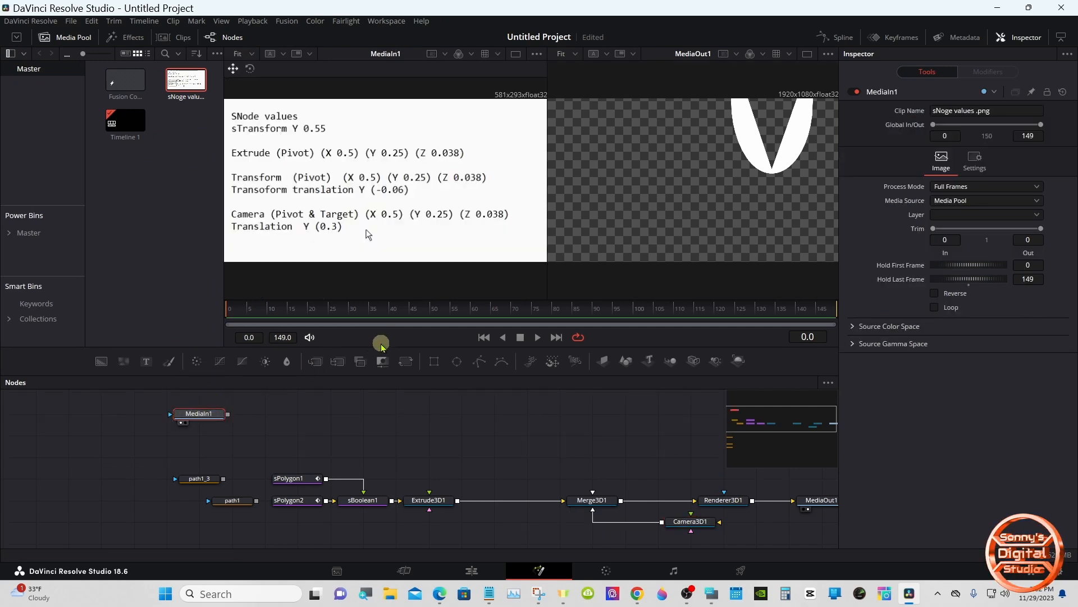
left_click_drag(381, 346, 385, 409)
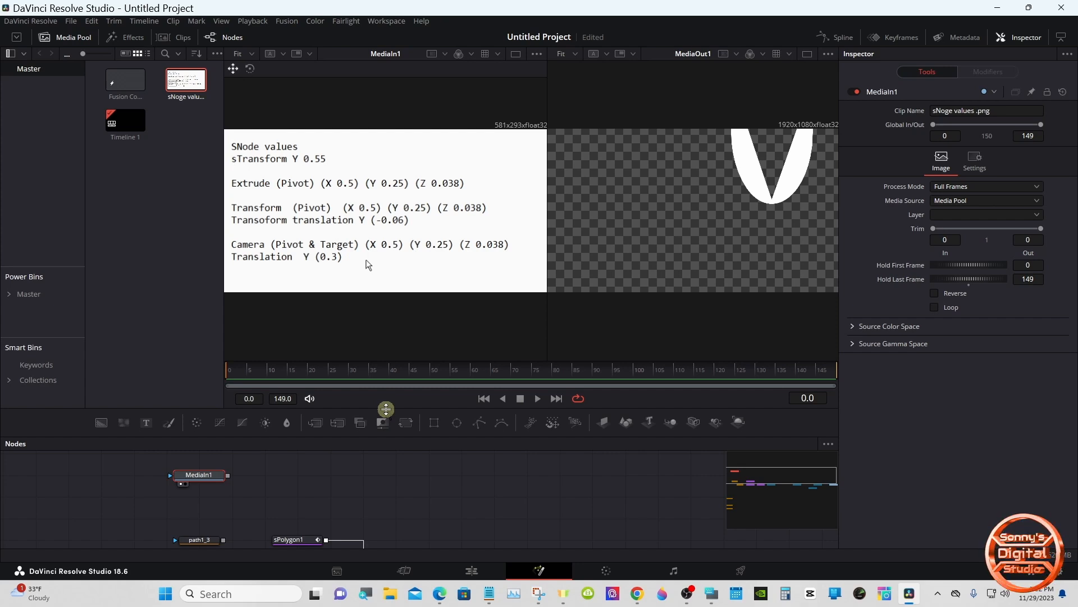
left_click_drag(386, 408, 386, 310)
Show Merge3D1 in the viewer in place of the reference image and select Camera3D1
left_click_drag(571, 464, 482, 201)
left_click(437, 464)
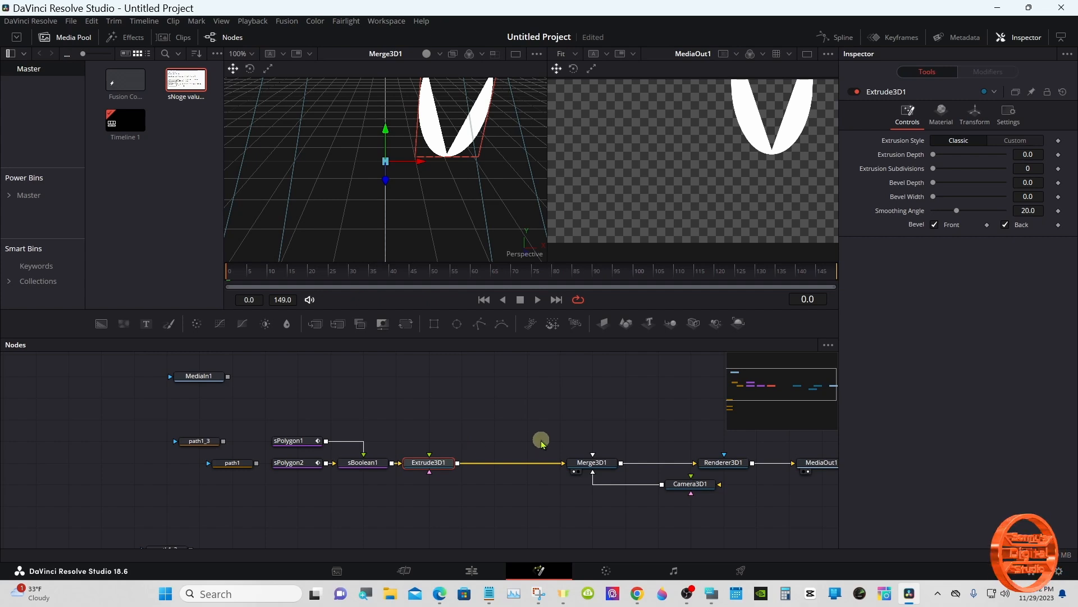
left_click(676, 484)
Bring up the On-Screen Keyboard and set the camera's target X to 0.5
left_click(711, 593)
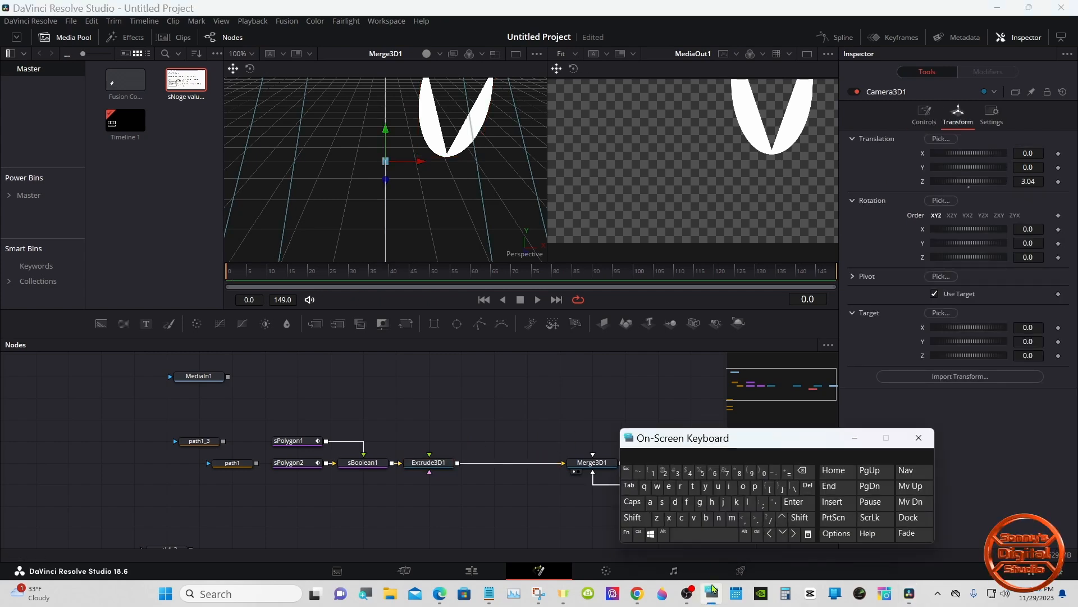
left_click_drag(712, 438, 656, 428)
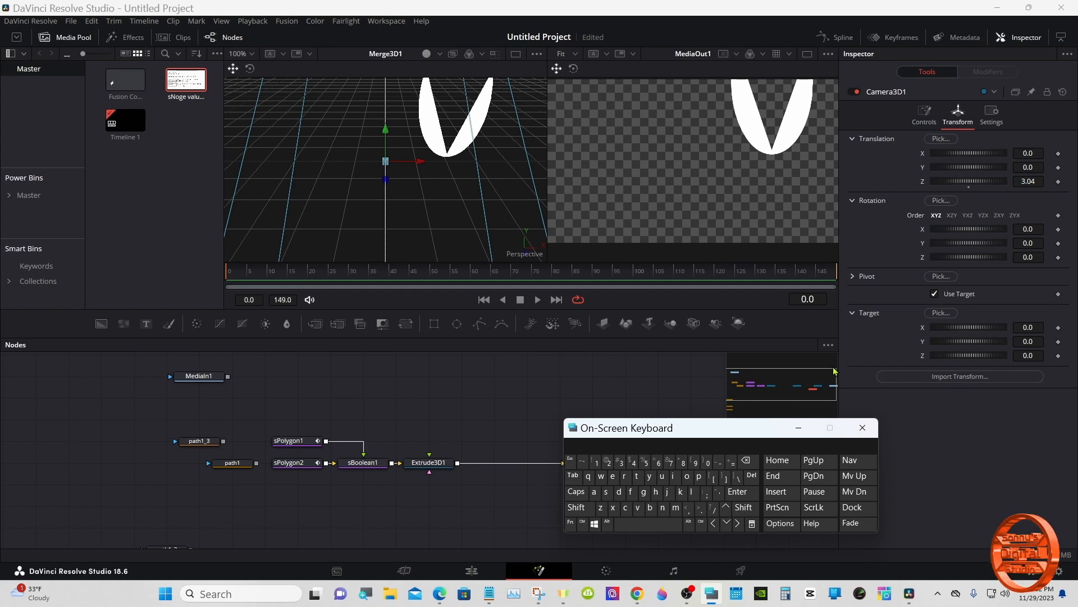
left_click(1033, 326)
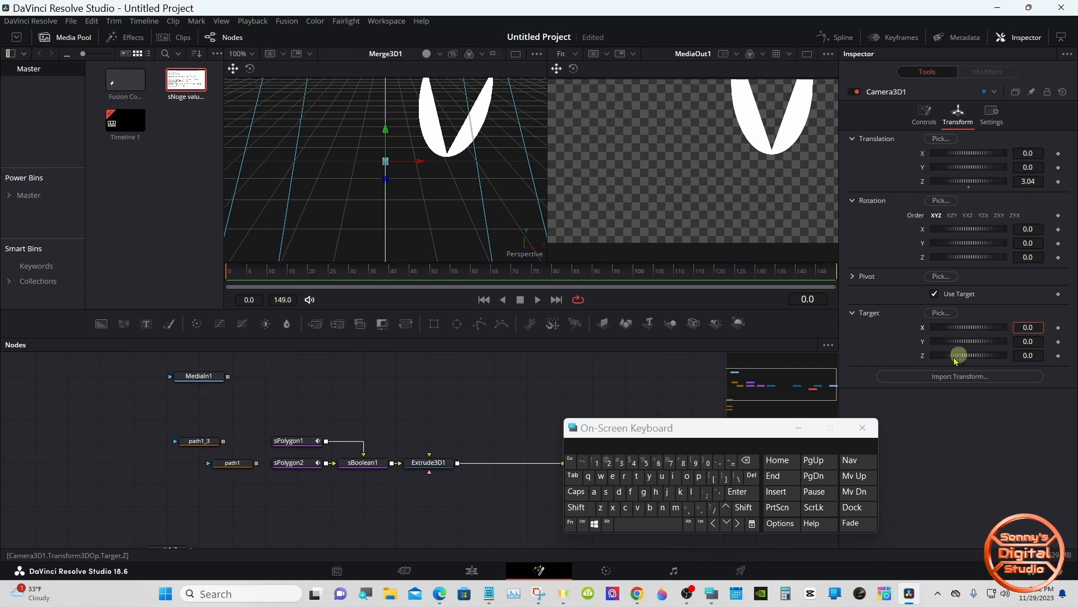
left_click(746, 462)
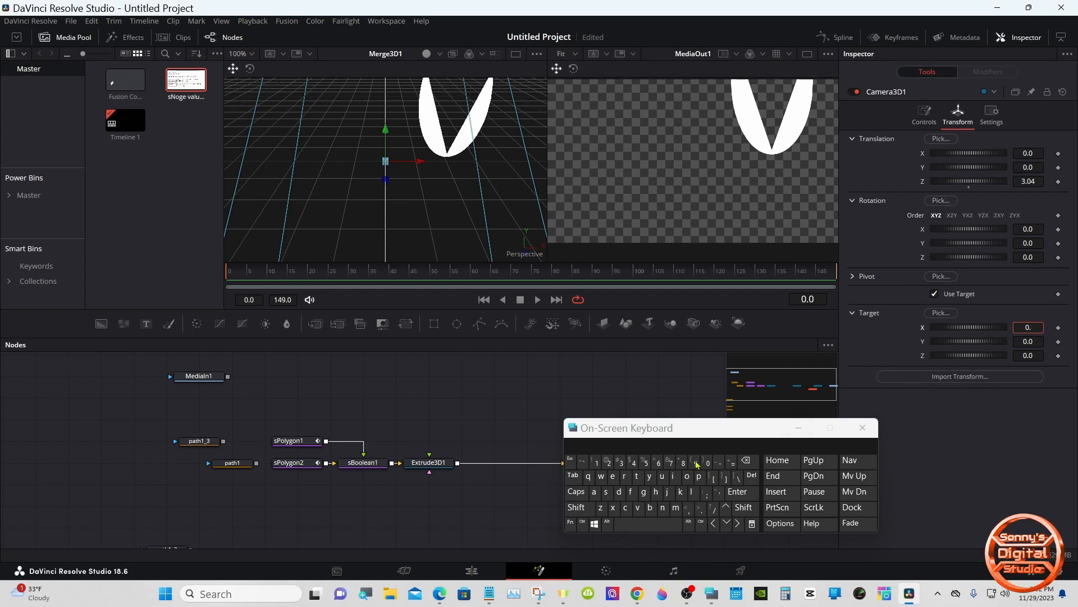
left_click(645, 462)
left_click(733, 493)
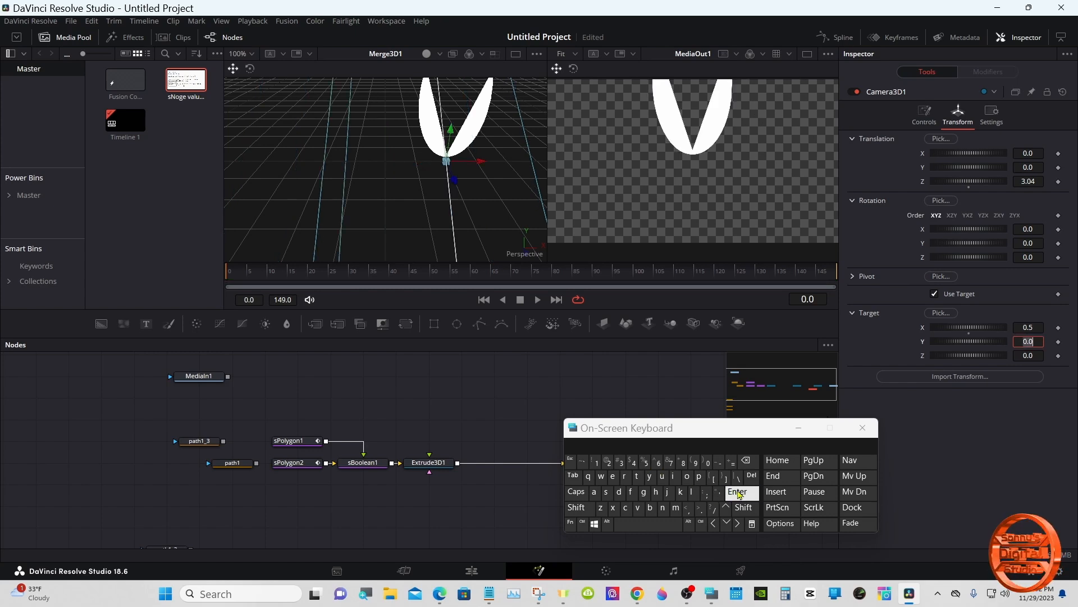
Set the camera's target Y to 0.25 and target Z to 0.038
left_click(1029, 339)
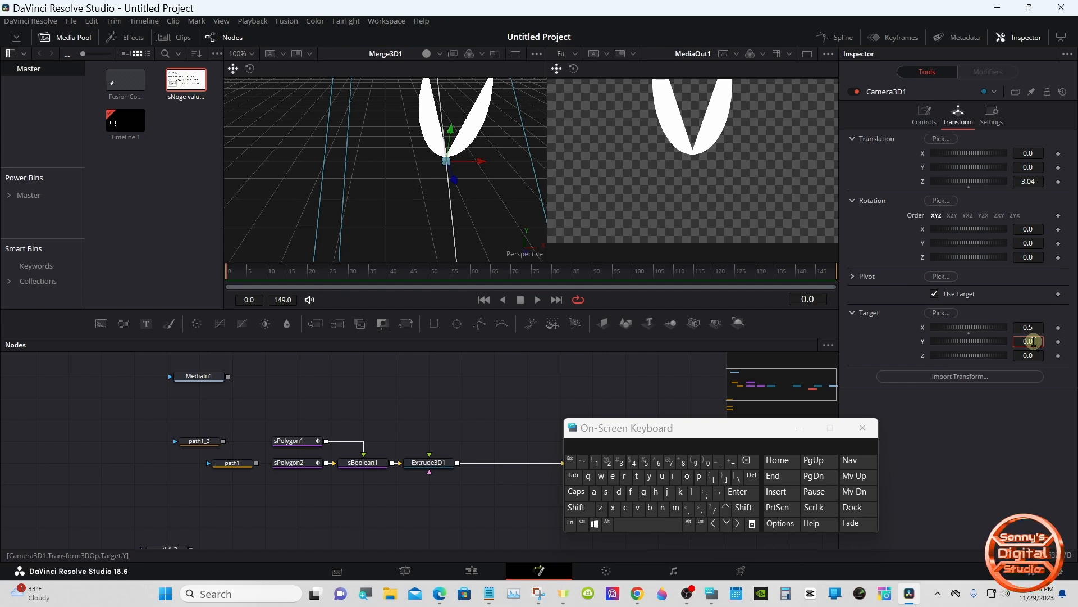
left_click(746, 460)
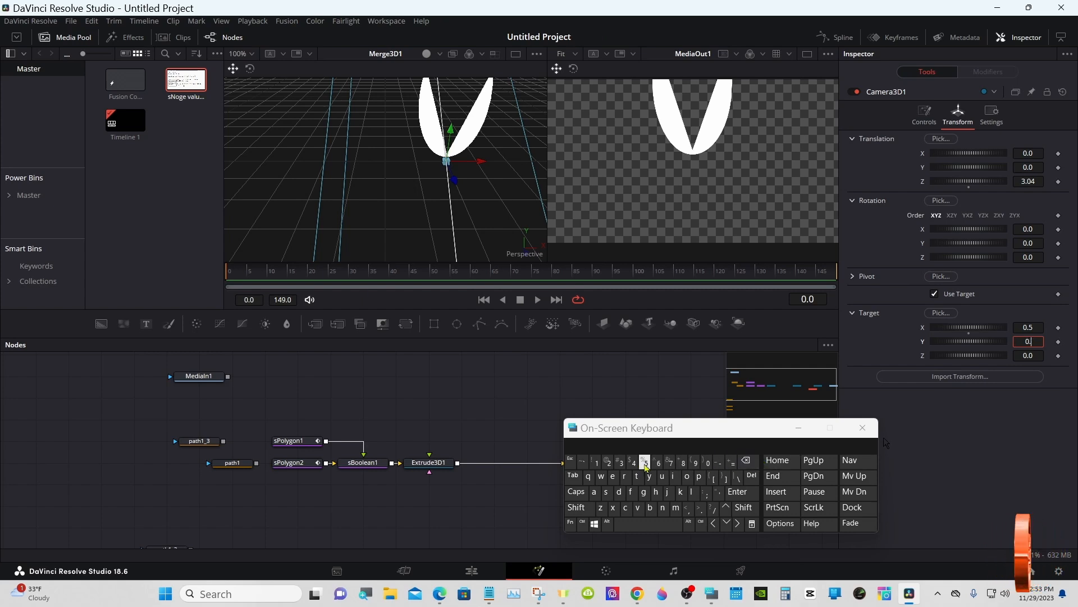
left_click(608, 462)
left_click(645, 461)
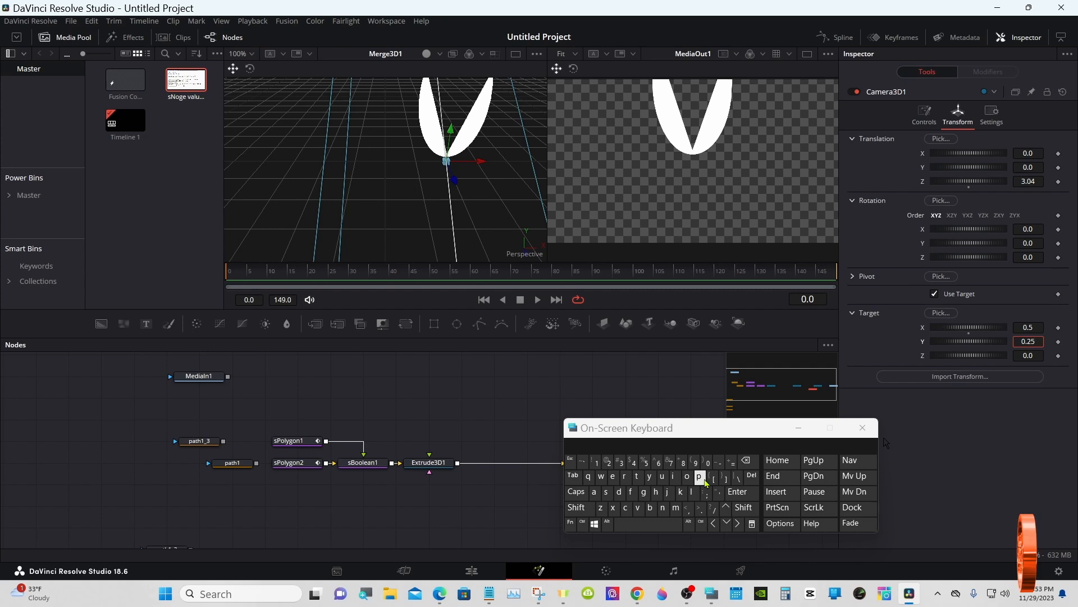
left_click(738, 492)
left_click(1034, 355)
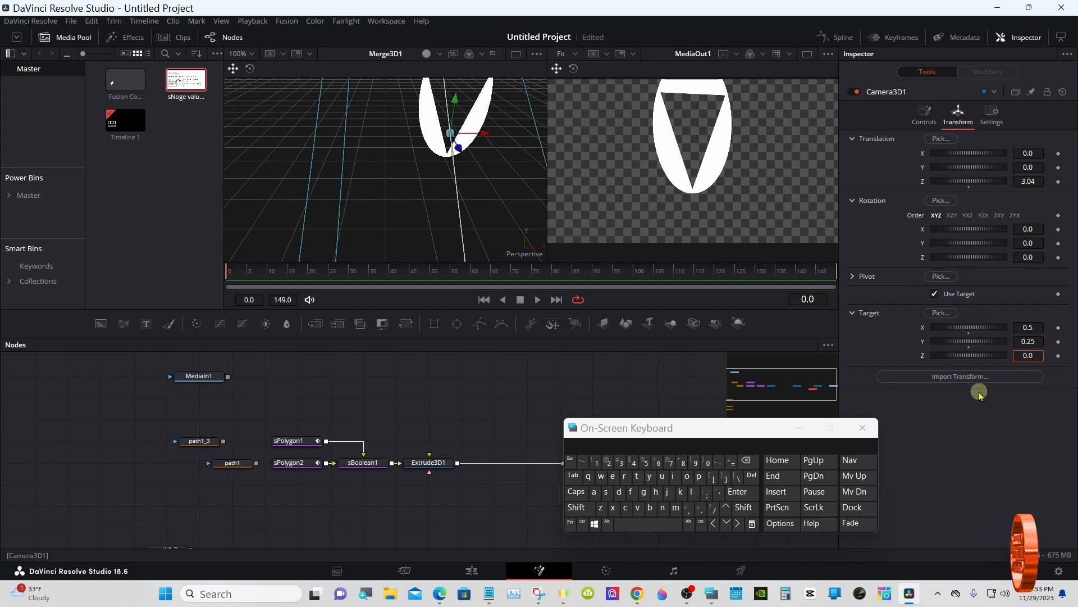
left_click(621, 464)
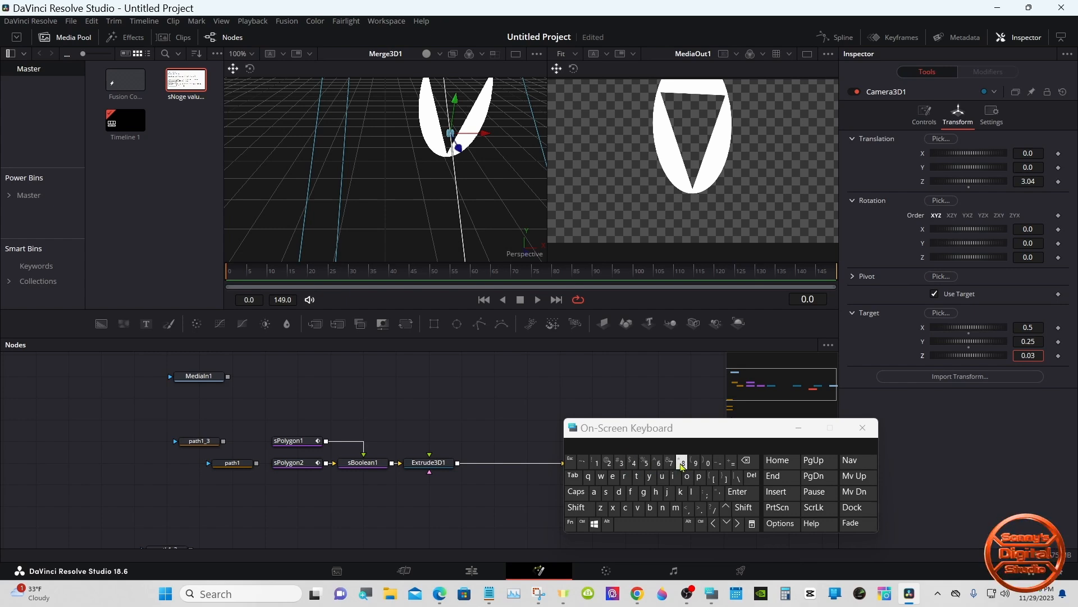
type("8")
left_click(737, 491)
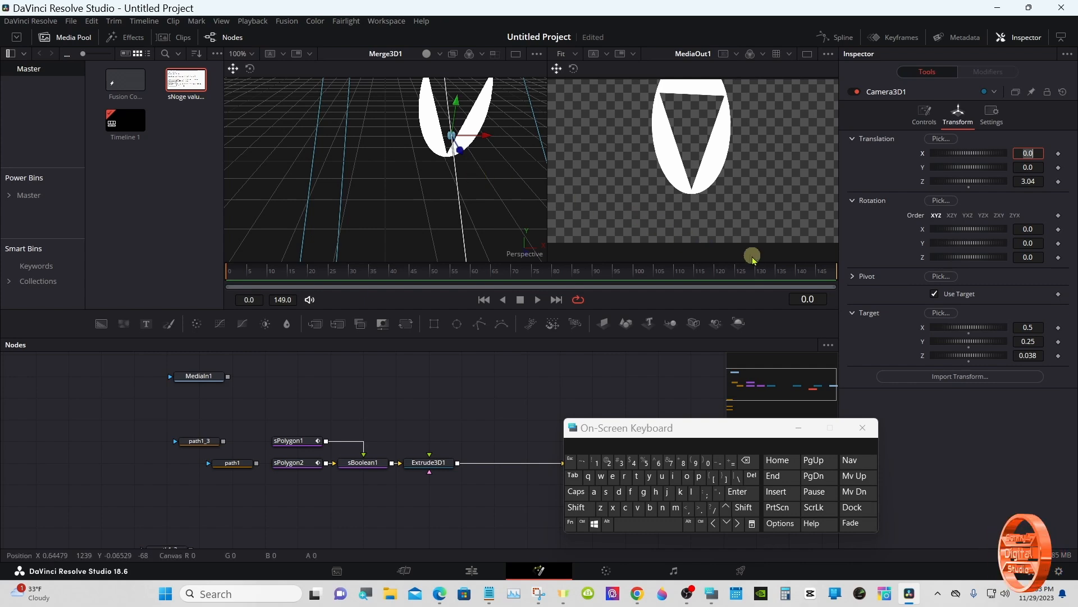
Expand the camera's Pivot settings and set the pivot X to 0.5
left_click(853, 277)
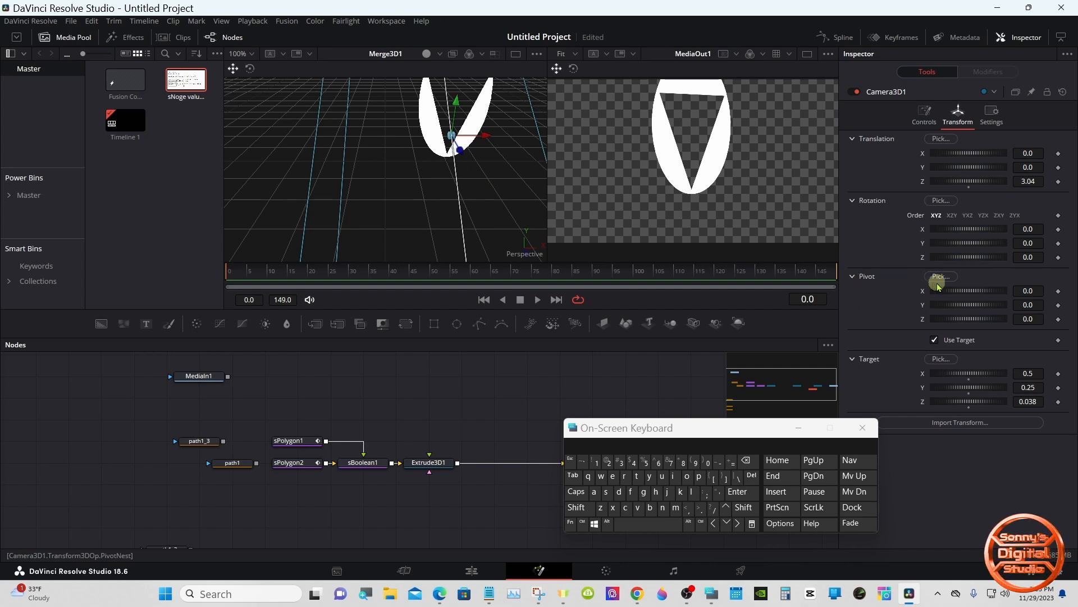
left_click(1032, 290)
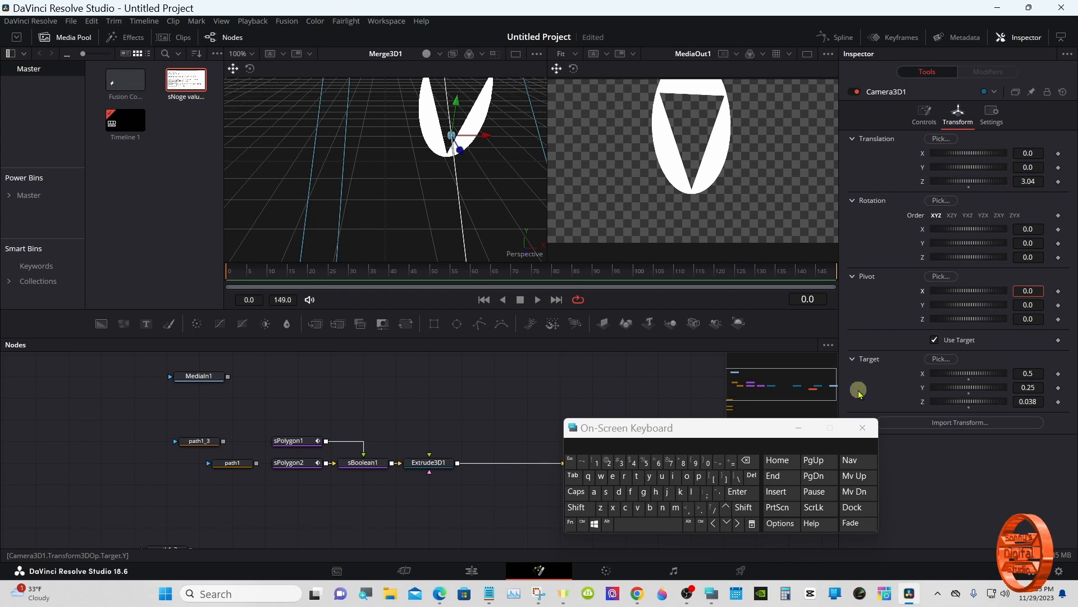
left_click(746, 460)
left_click(647, 470)
left_click(737, 491)
Set the camera's pivot Y to 0.25 and pivot Z to 0.038
left_click(1028, 305)
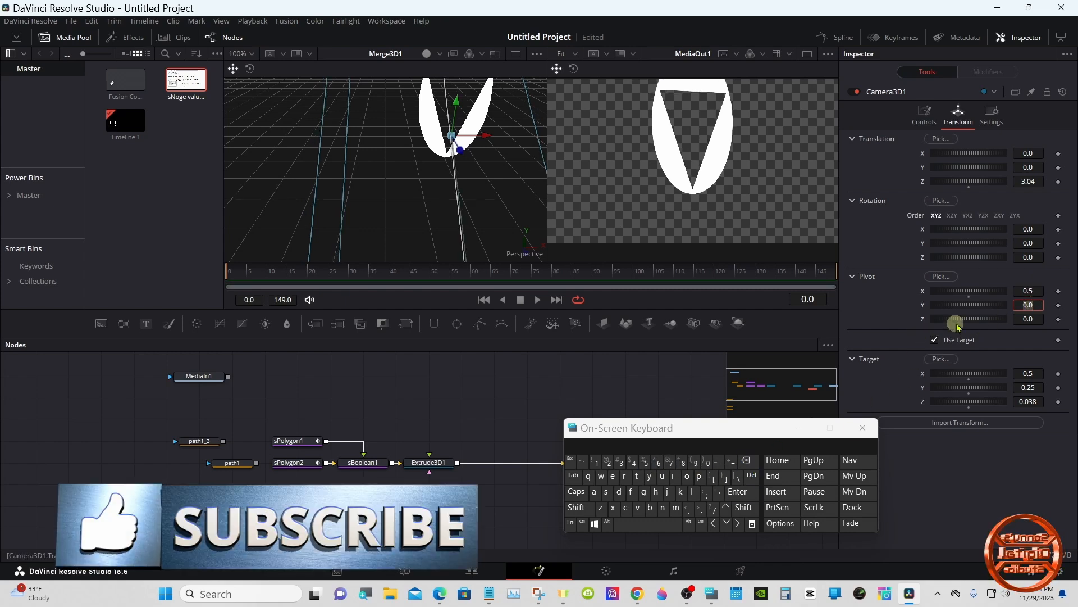
left_click(746, 460)
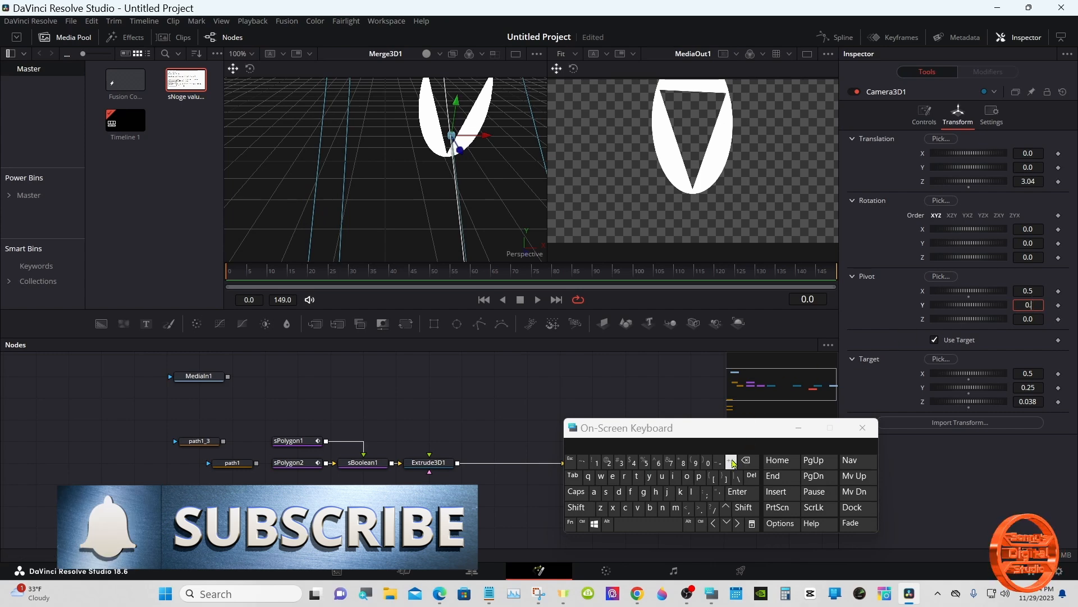
left_click(608, 461)
left_click(646, 462)
left_click(737, 491)
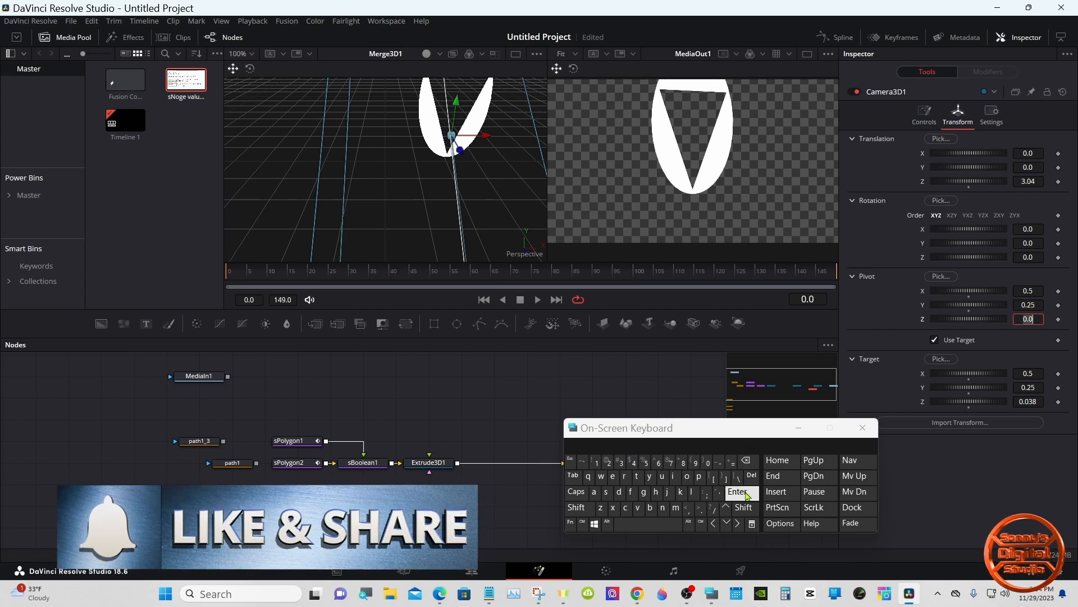
left_click(1032, 318)
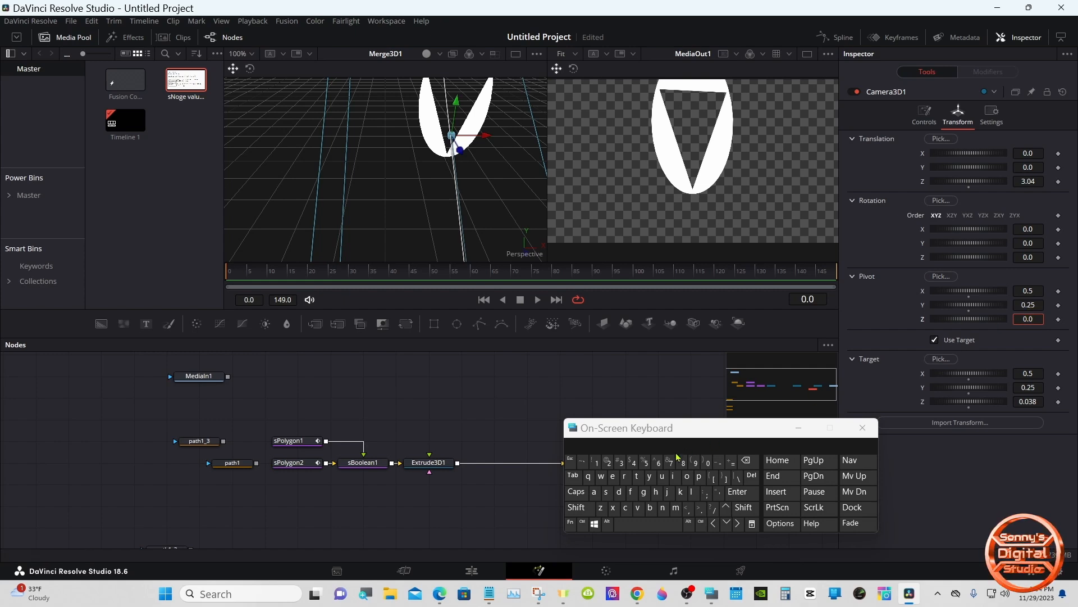
left_click(620, 461)
left_click(683, 461)
left_click(737, 492)
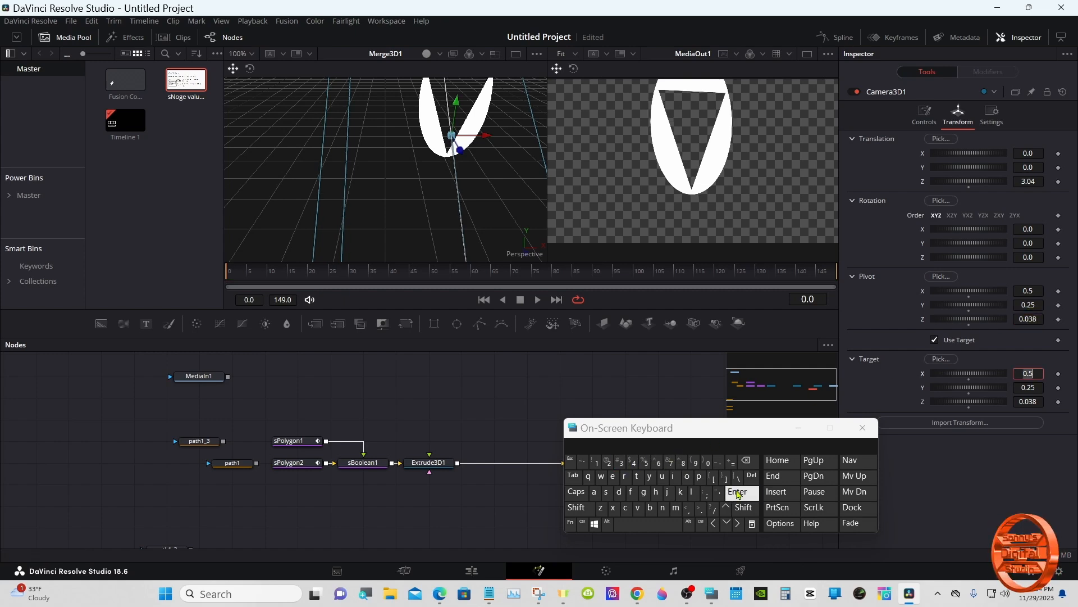
Move Extrude3D1 closer to Merge3D1 to make room after sBoolean1, with the On-Screen Keyboard out of the way
left_click_drag(584, 427, 683, 430)
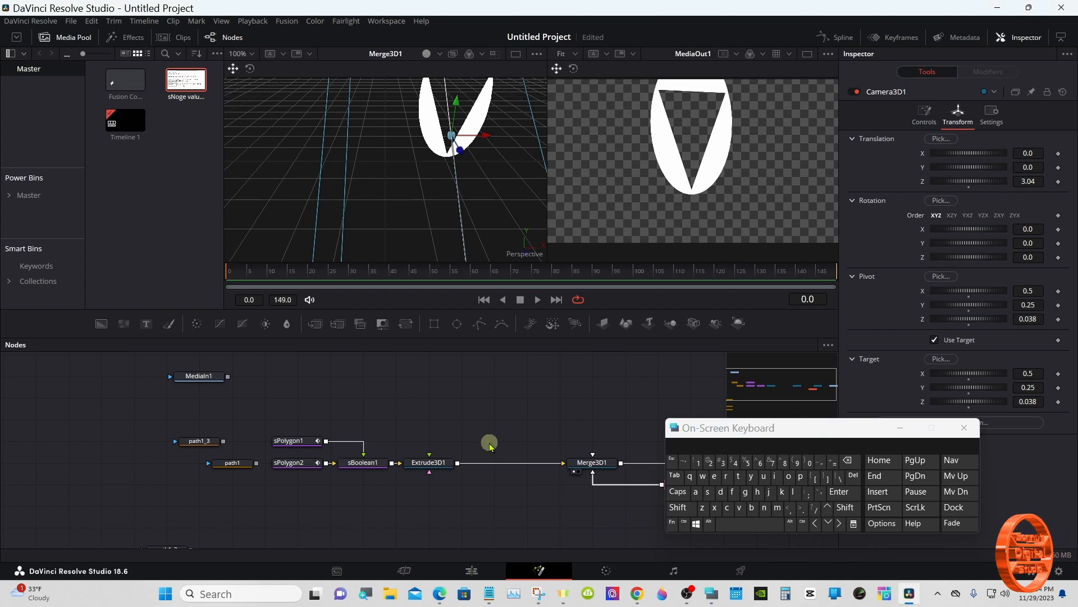
left_click(439, 463)
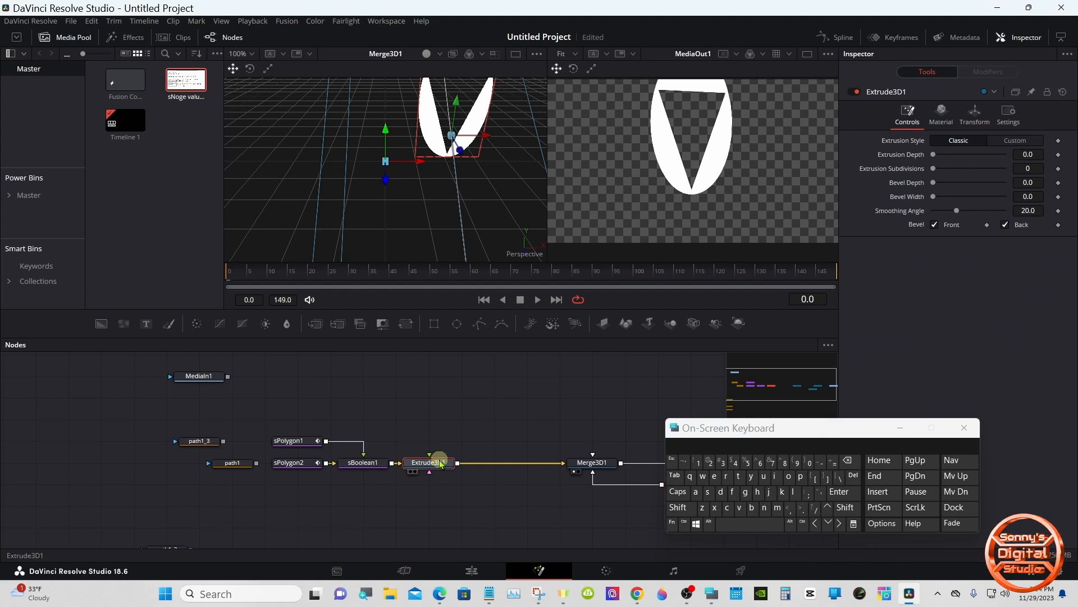
left_click_drag(439, 464, 504, 463)
Add an sTransform node between sBoolean1 and Extrude3D1
left_click(386, 464)
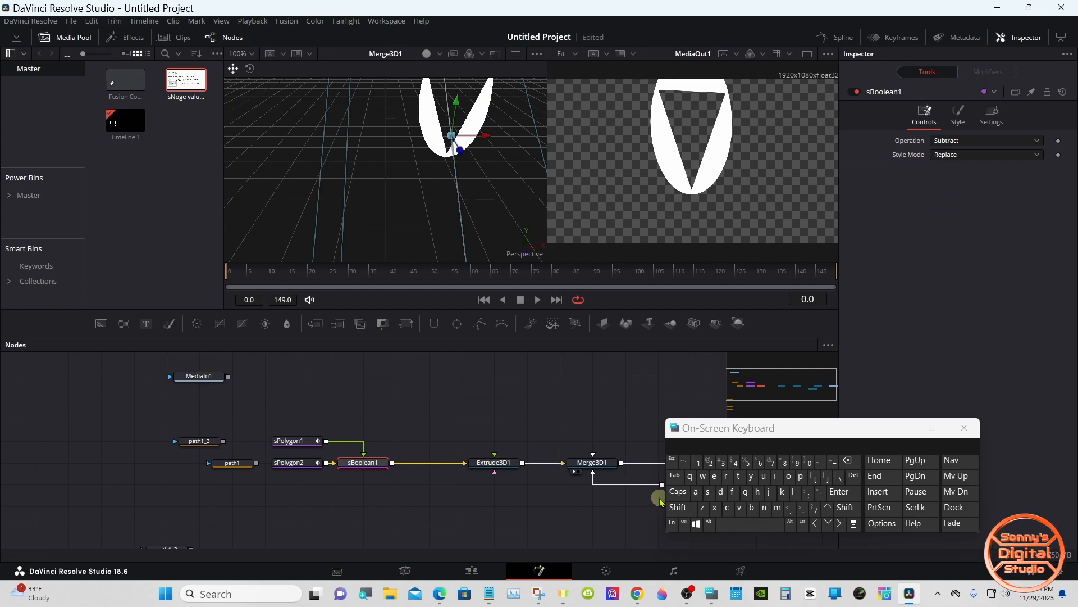
left_click(678, 508)
left_click(729, 527)
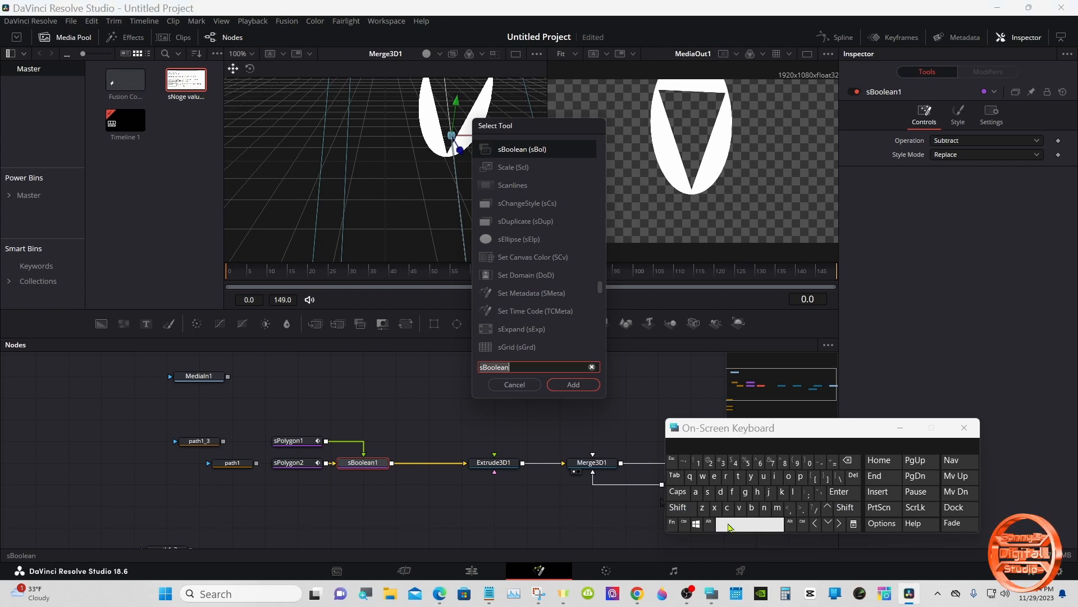
left_click(707, 492)
left_click(739, 476)
left_click(726, 476)
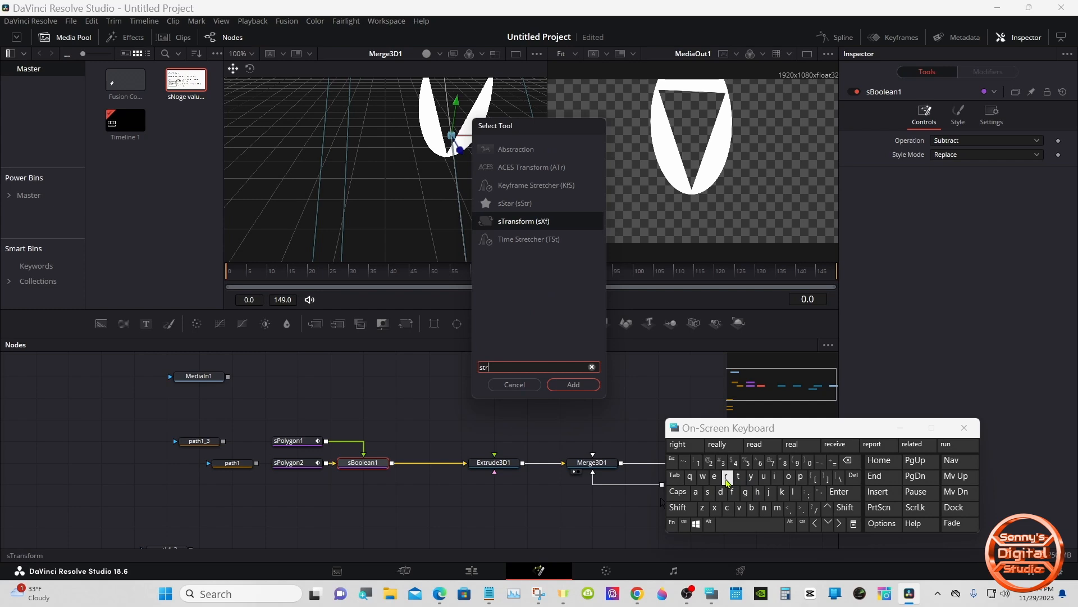
left_click(519, 221)
left_click(562, 385)
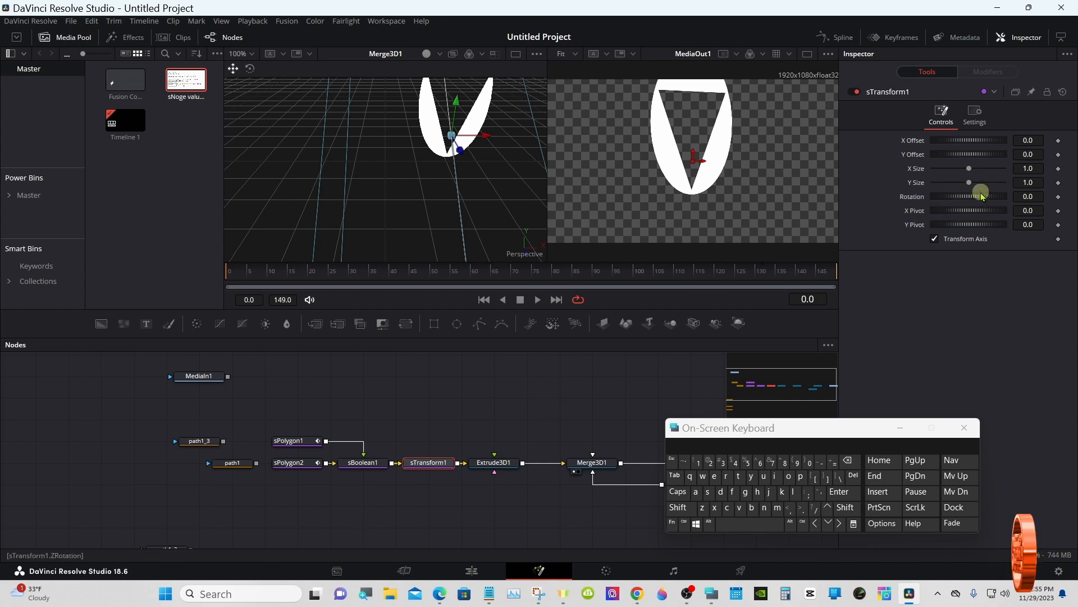
Set the Y Size of sTransform1 to 0.55
left_click_drag(969, 183, 961, 184)
left_click(1037, 181)
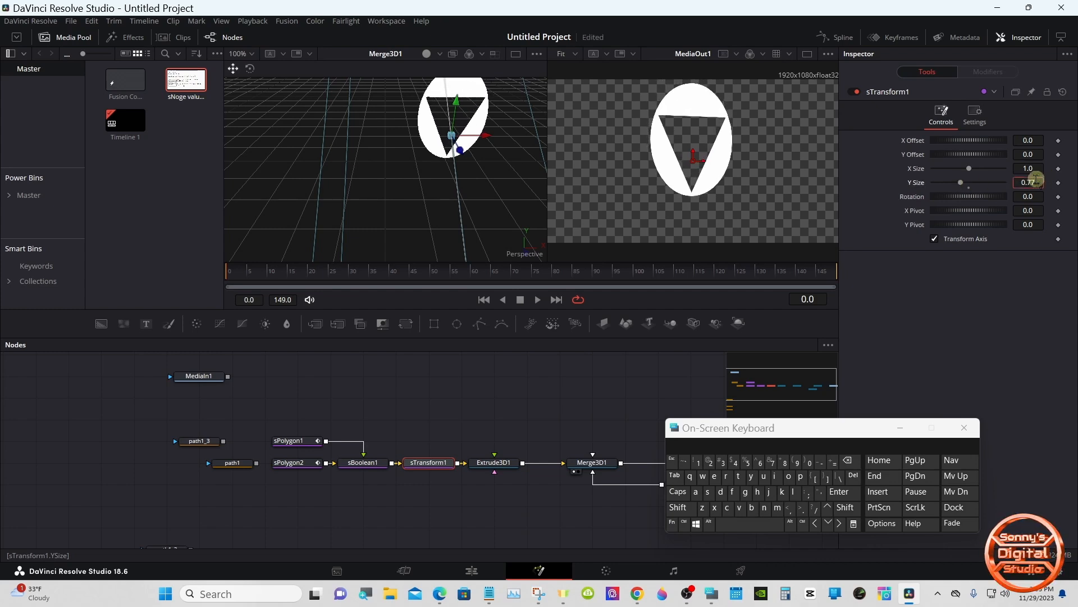
left_click(847, 459)
left_click(846, 459)
left_click(746, 461)
left_click(746, 462)
left_click(841, 493)
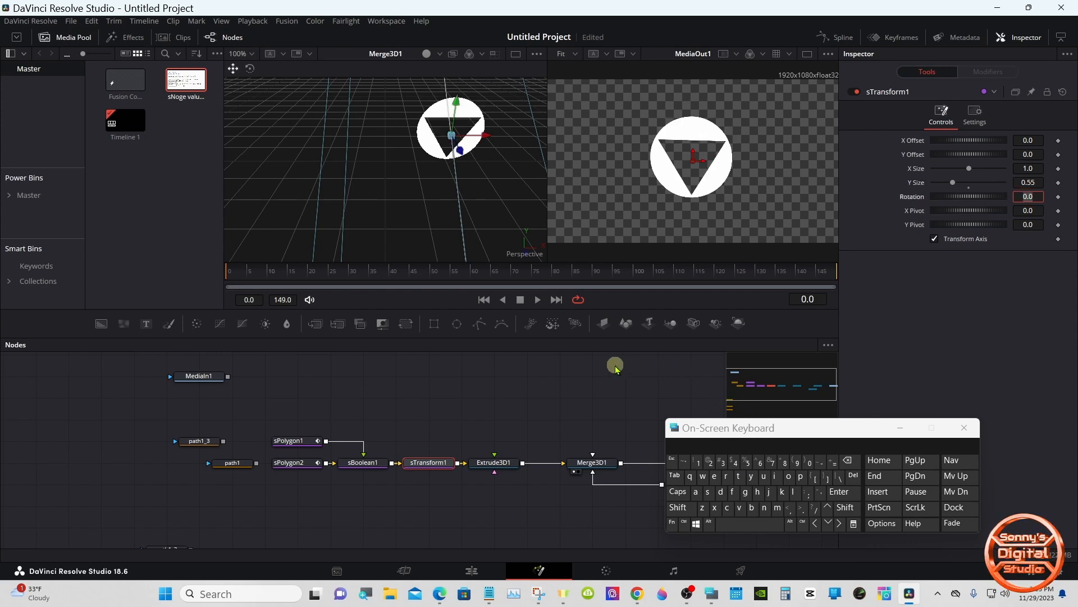
Set the pivot X of Extrude3D1 to 0.5 in its transform settings
left_click(486, 465)
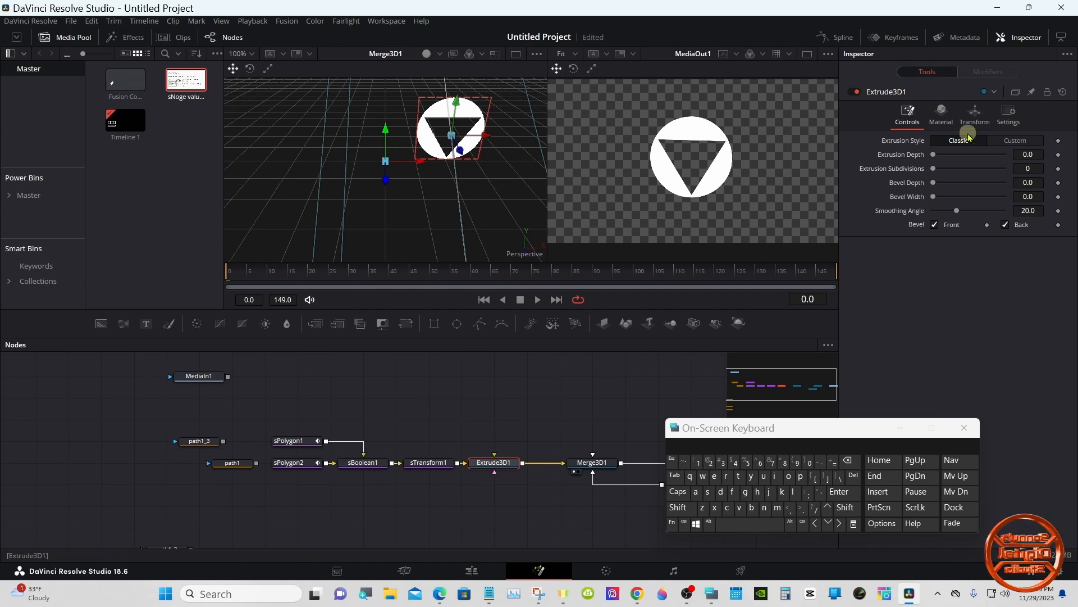
left_click(982, 119)
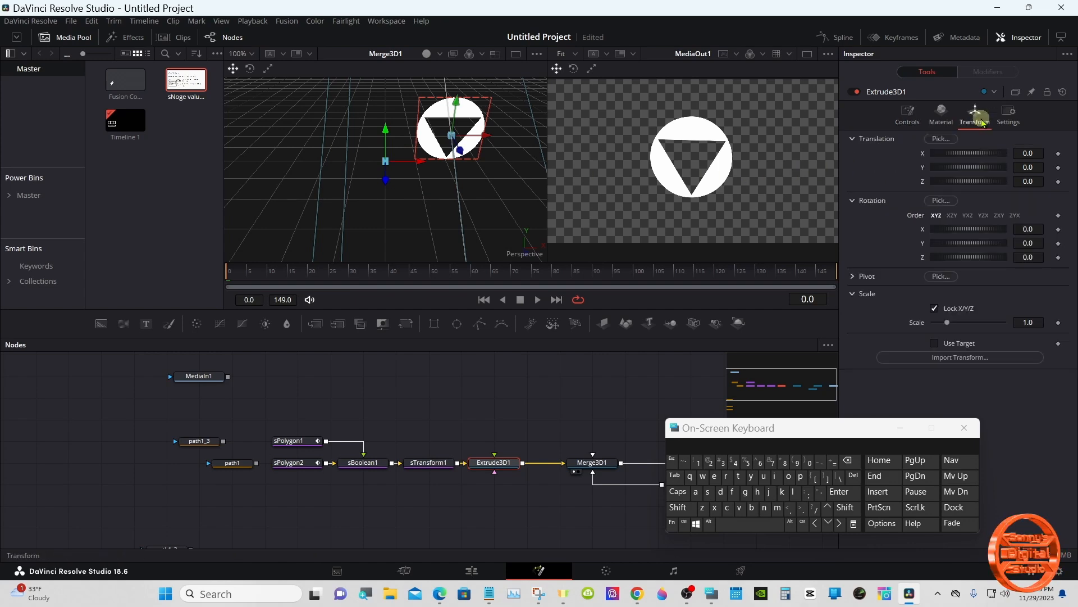
left_click(854, 276)
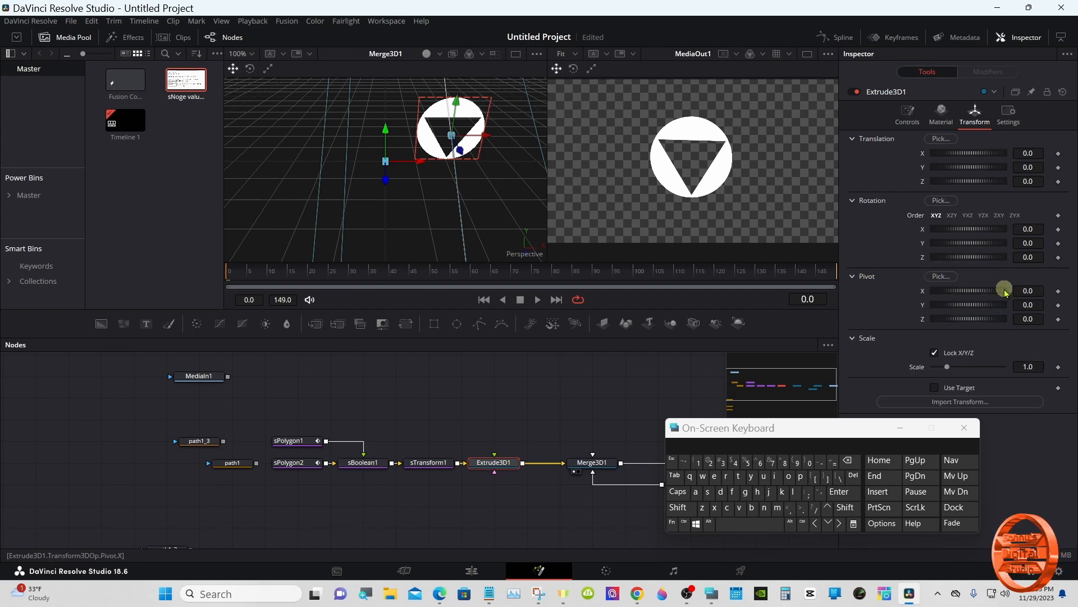
left_click(1038, 289)
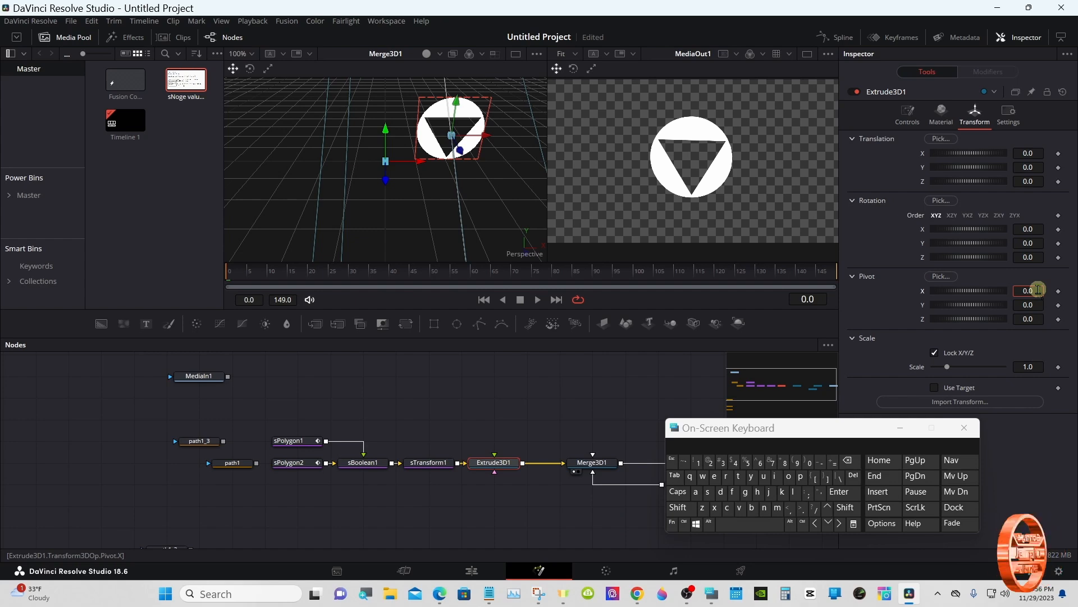
left_click(849, 461)
left_click(748, 461)
left_click(839, 491)
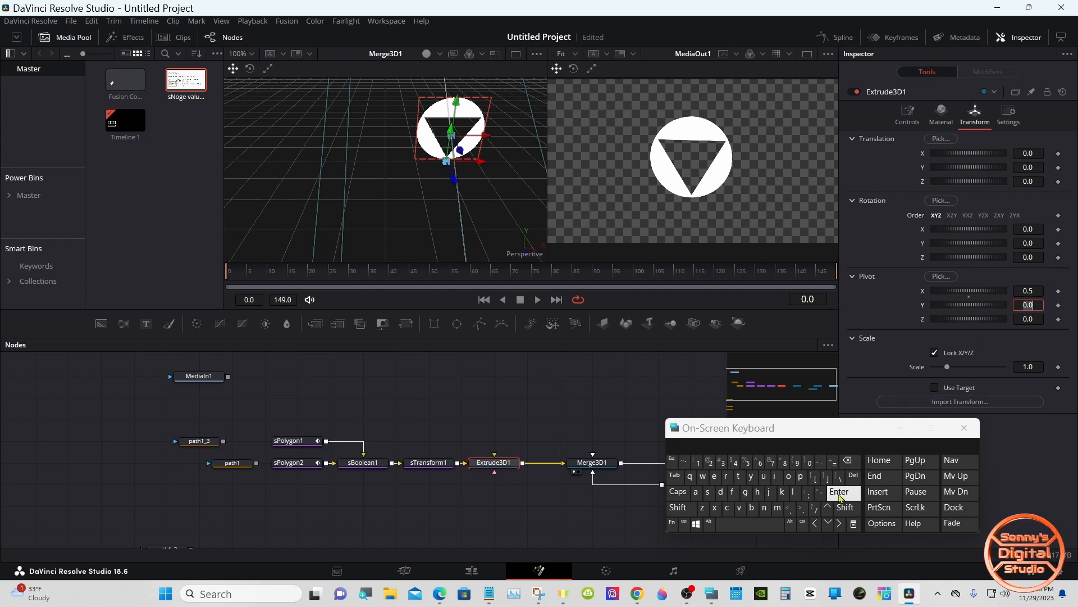
Set the pivot Y of Extrude3D1 to 0.25 and its pivot Z to 0.038
left_click(848, 461)
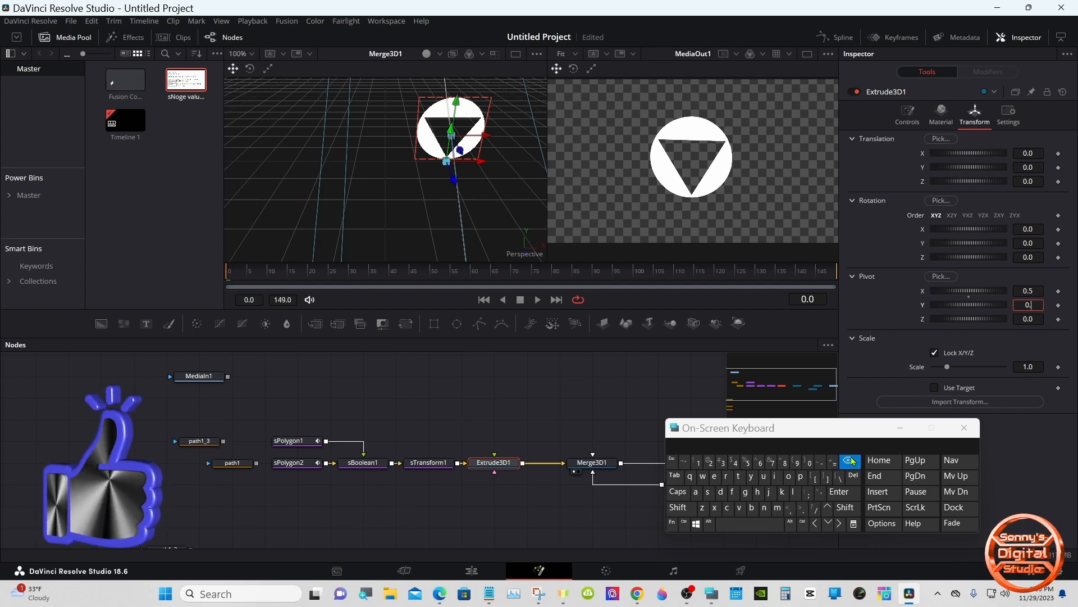
left_click(710, 461)
left_click(747, 461)
left_click(840, 492)
left_click(724, 464)
left_click(784, 461)
left_click(840, 492)
left_click(853, 276)
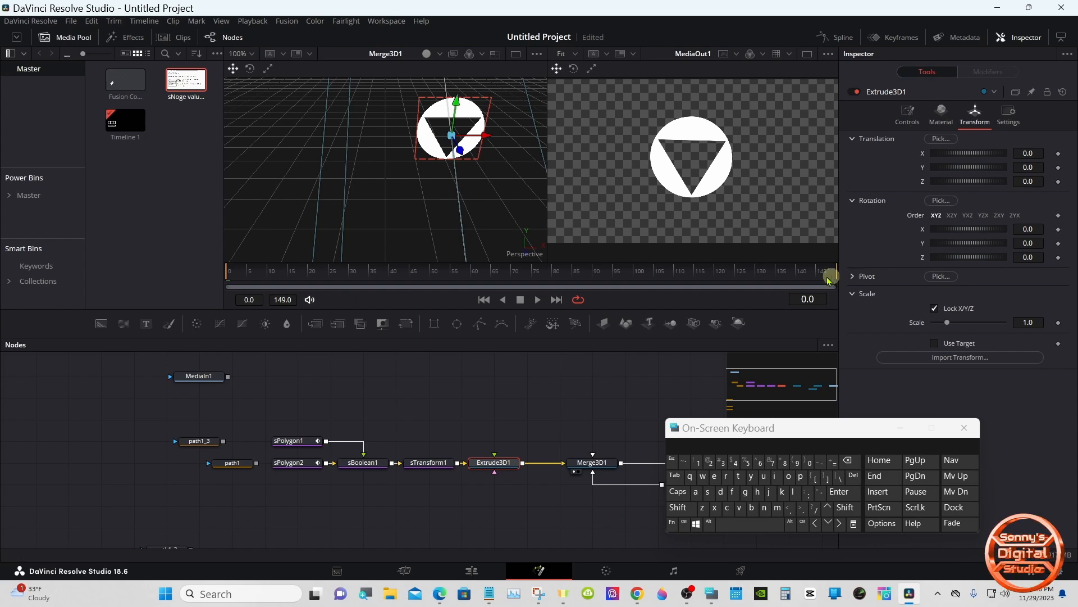
Set the Y translation of Camera3D1 to 0.3
left_click_drag(702, 431, 808, 423)
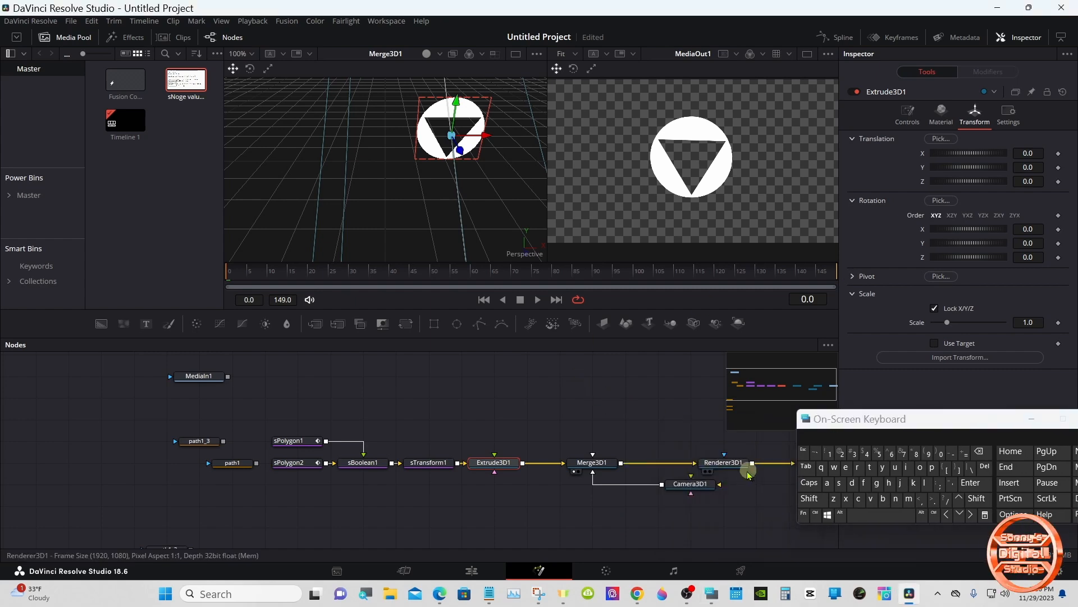
left_click(697, 483)
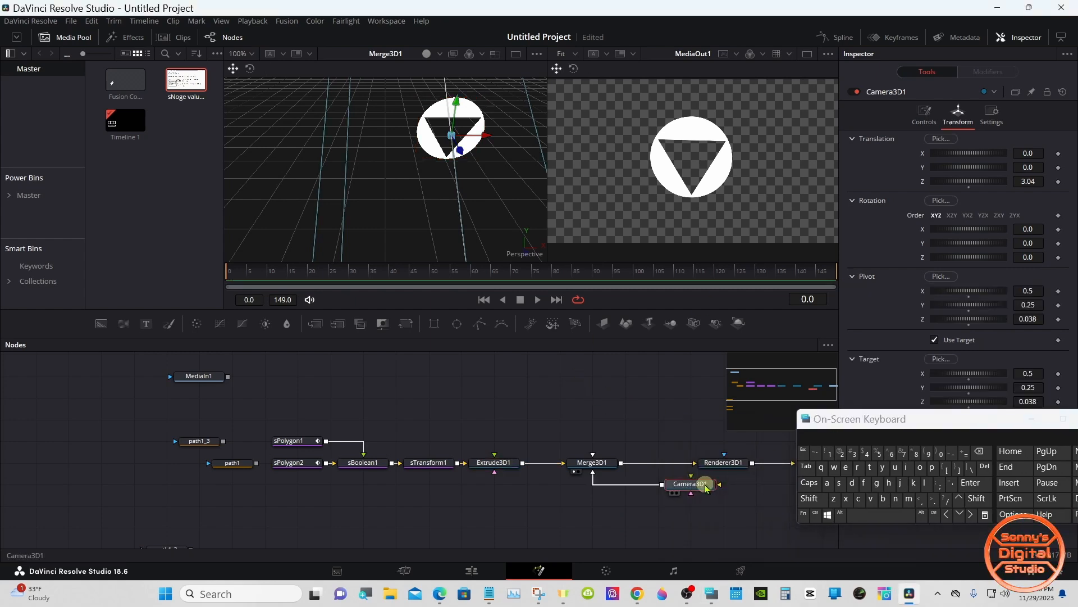
left_click(853, 359)
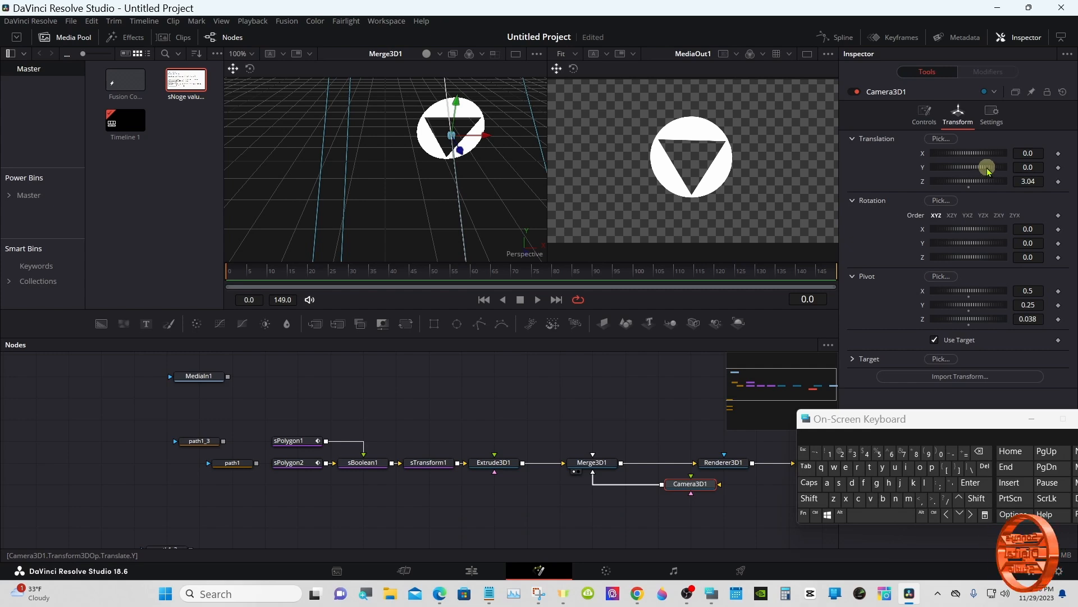
left_click(1032, 167)
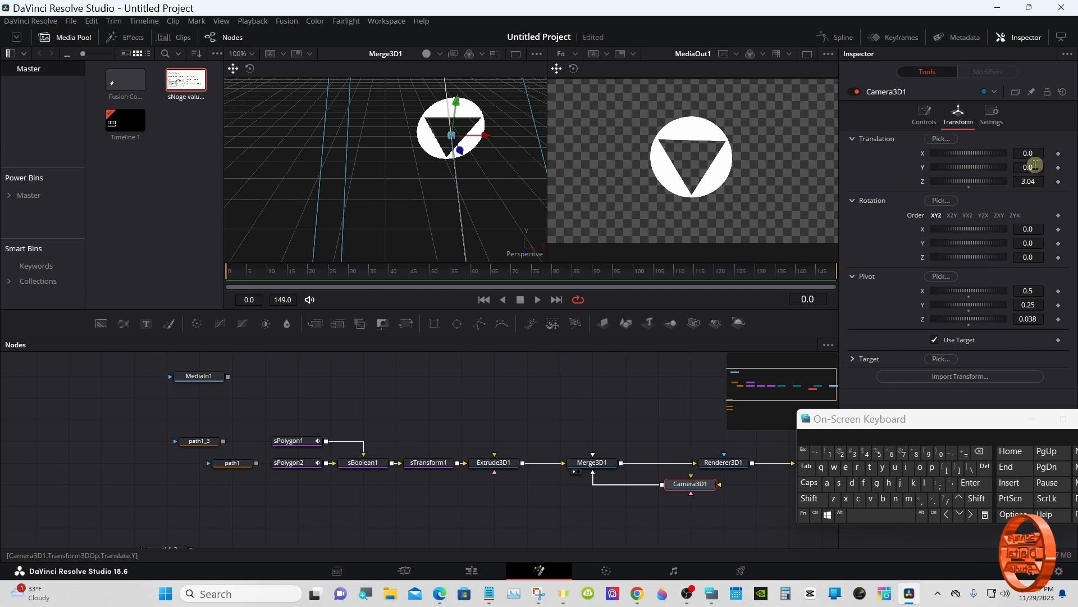
left_click(978, 451)
left_click(854, 452)
left_click(971, 484)
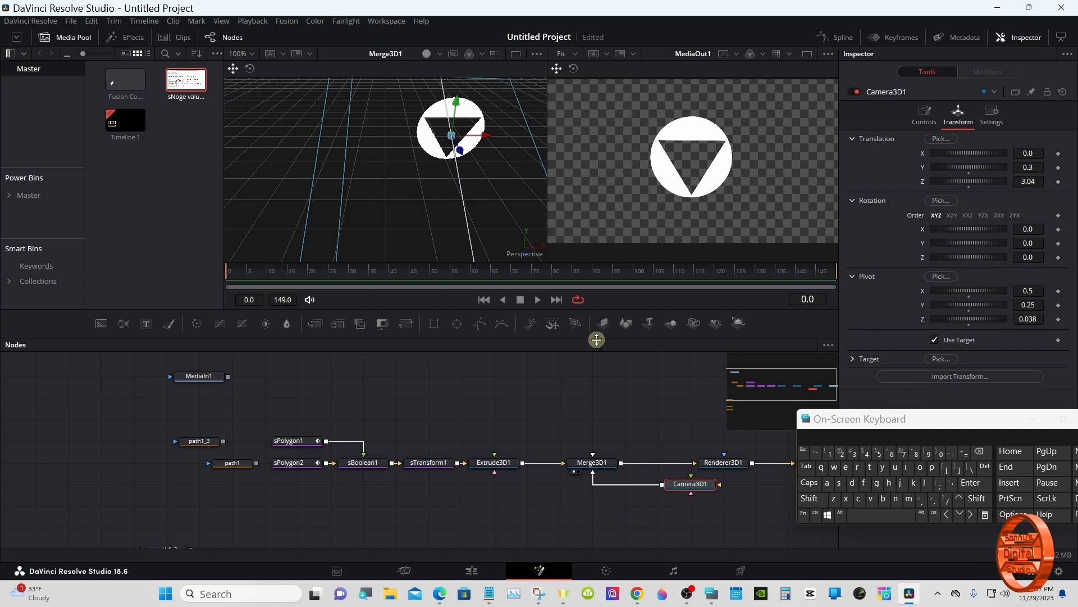
Shift Camera3D1 sideways to an X translation of about 0.464, lining it up with the logo
right_click(499, 172)
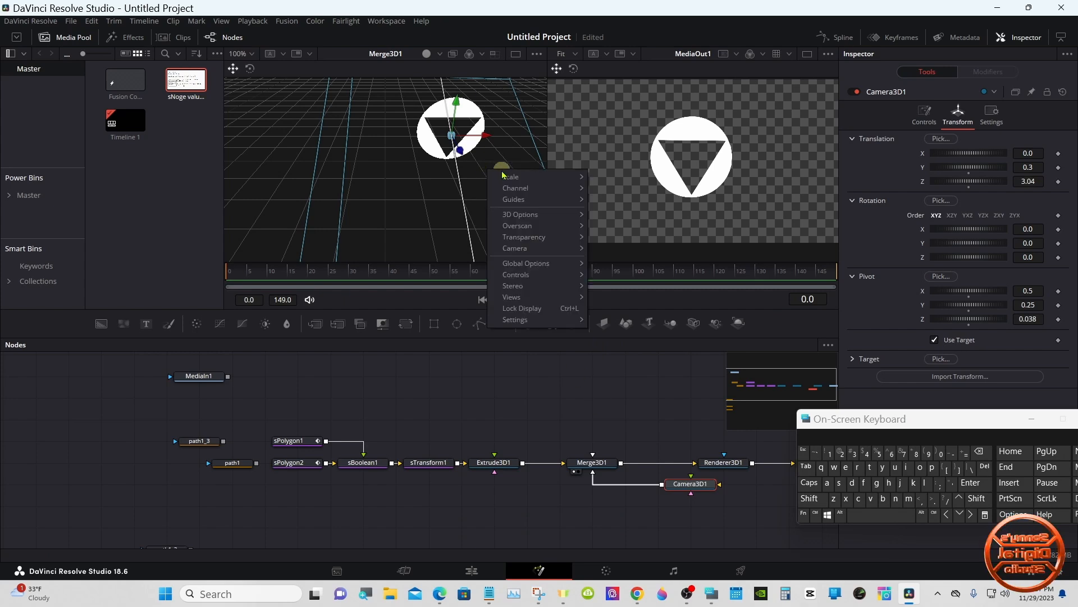
mouse_move(506, 177)
left_click(601, 177)
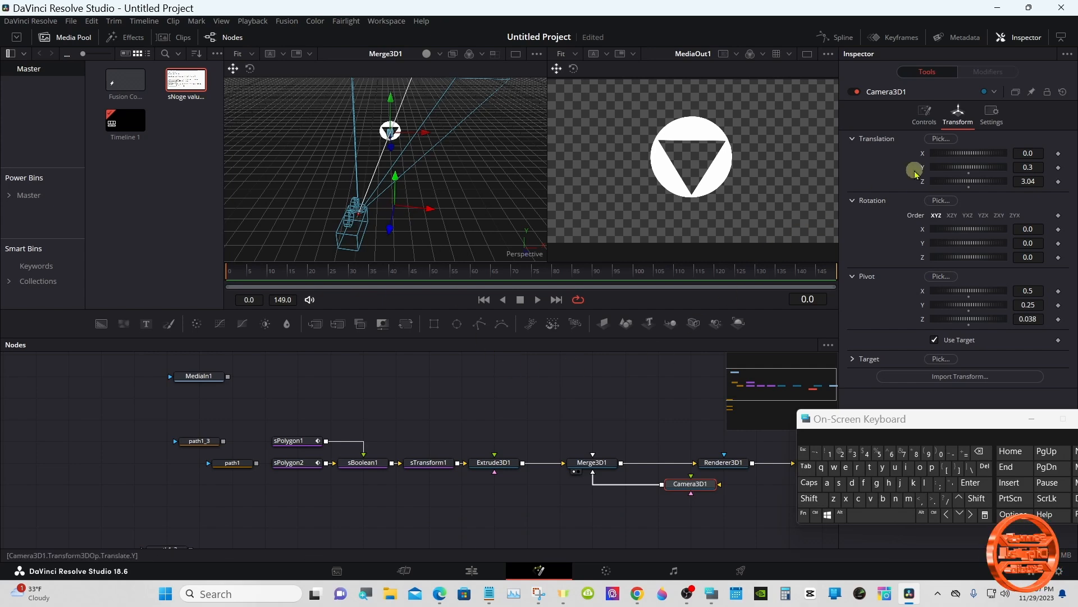
left_click_drag(965, 152, 977, 153)
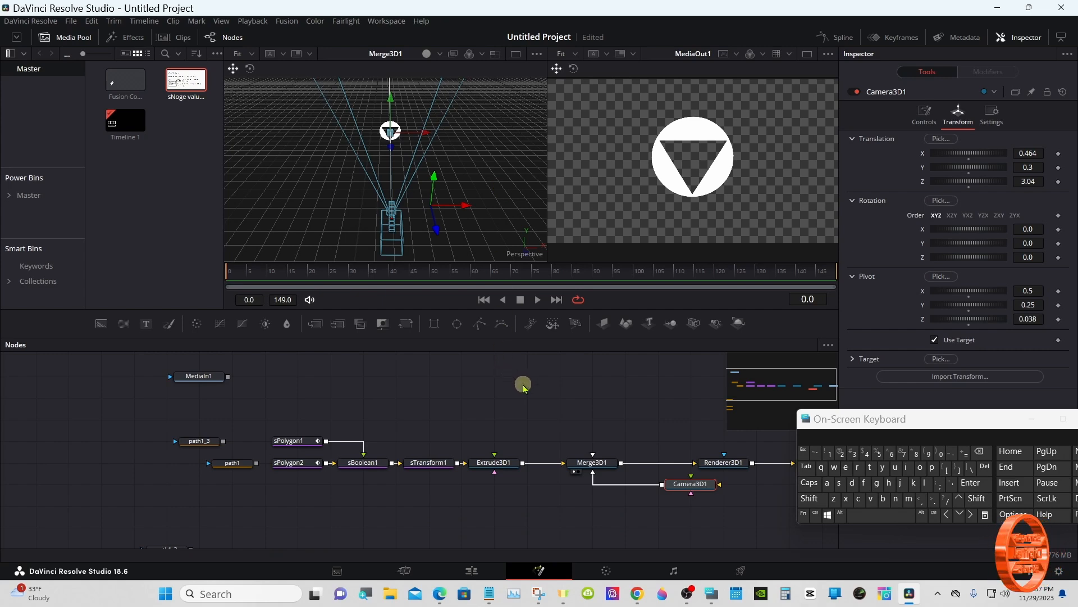
Move Merge3D1 closer to Renderer3D1 and add a Transform 3D node between Extrude3D1 and Merge3D1
left_click(600, 461)
left_click_drag(612, 461, 656, 466)
left_click(505, 462)
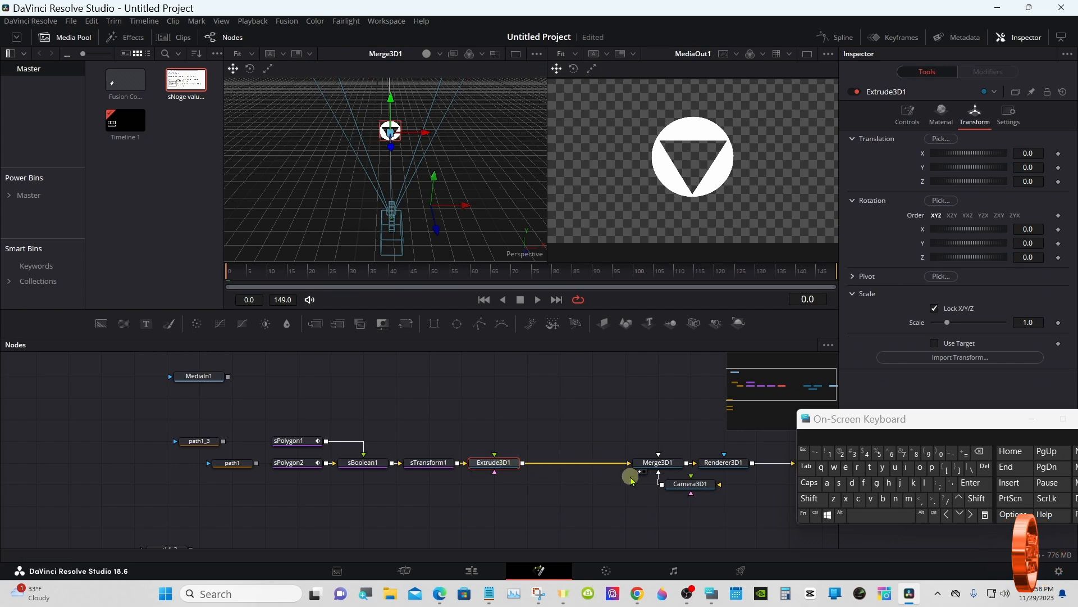
left_click(813, 500)
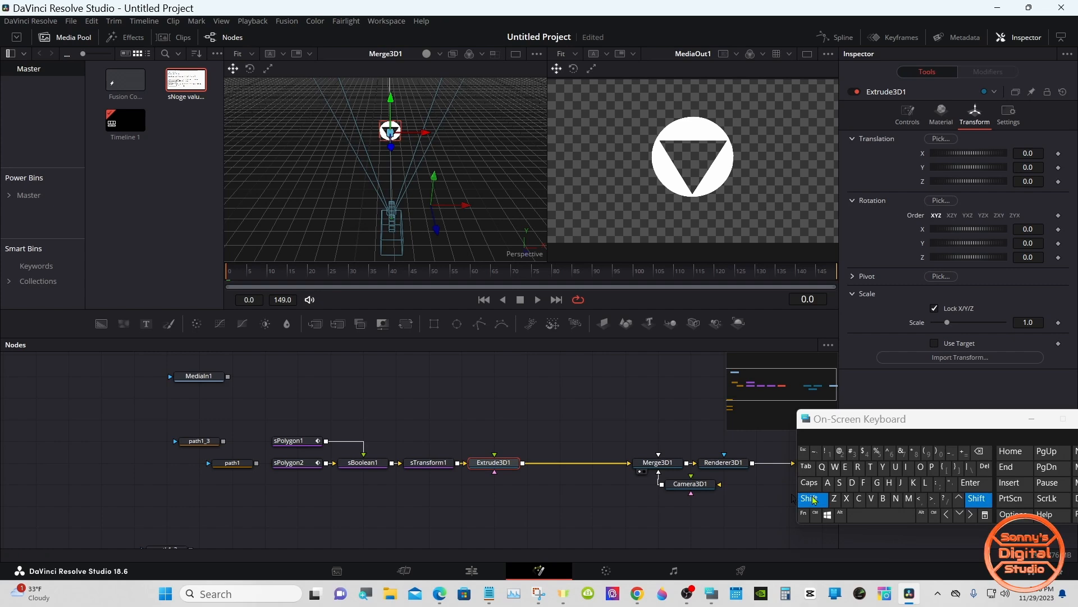
left_click(857, 515)
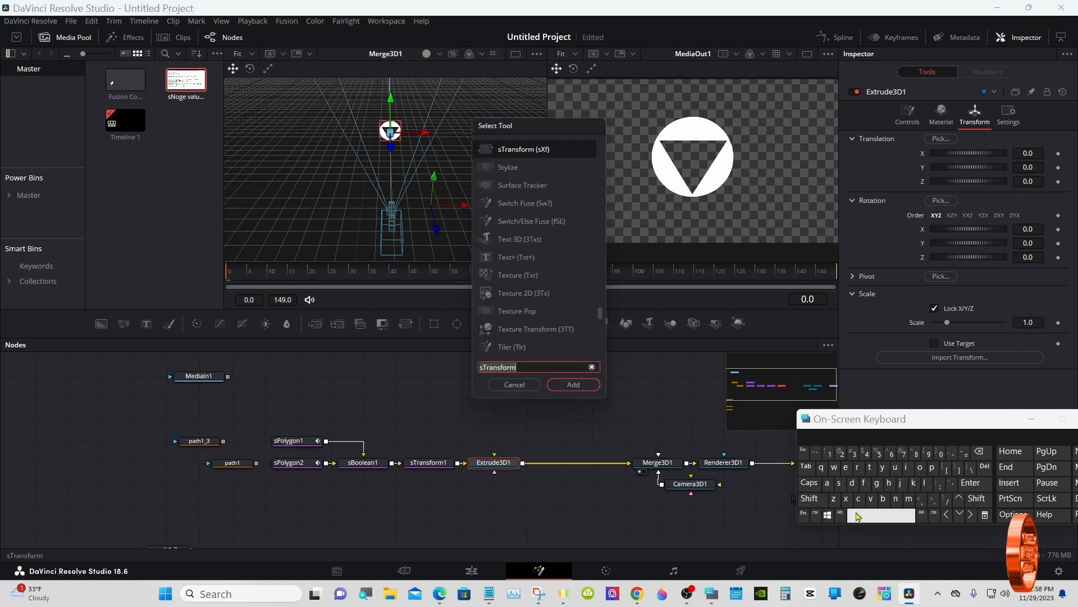
left_click(874, 473)
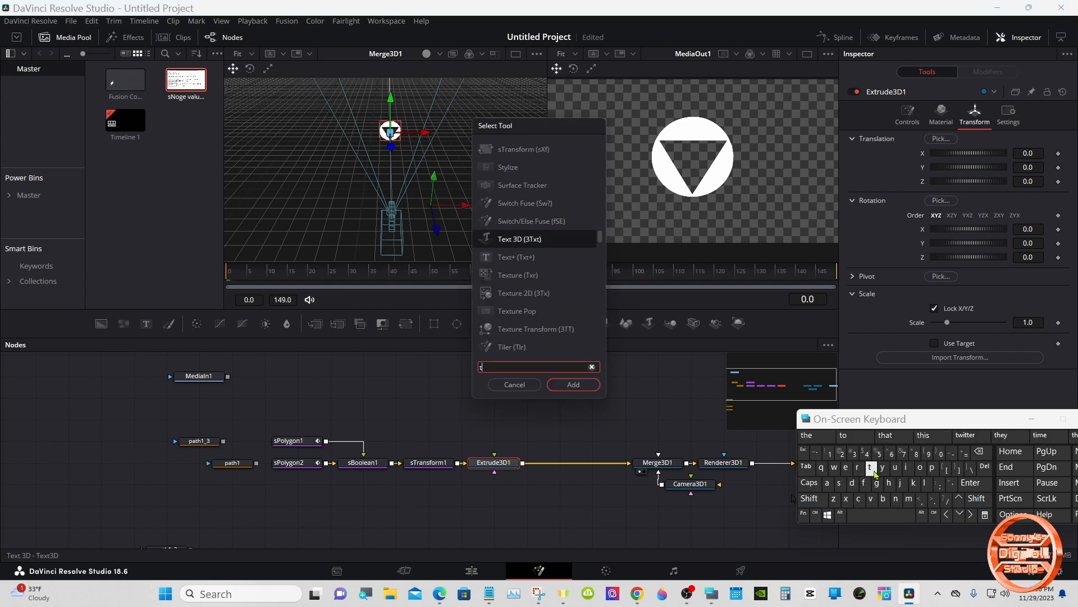
left_click(858, 470)
left_click(827, 482)
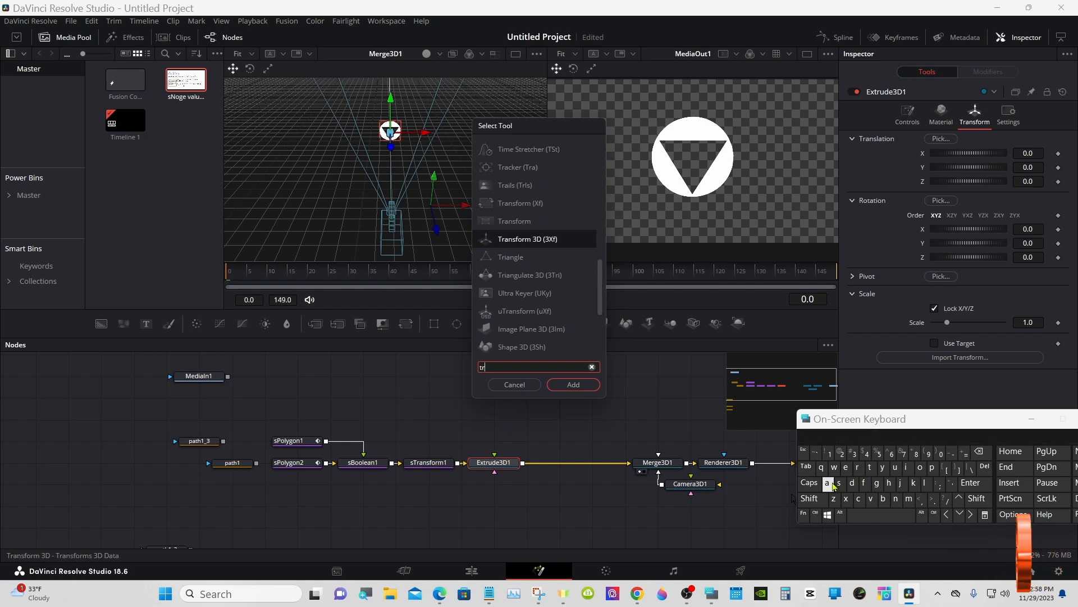
left_click(532, 241)
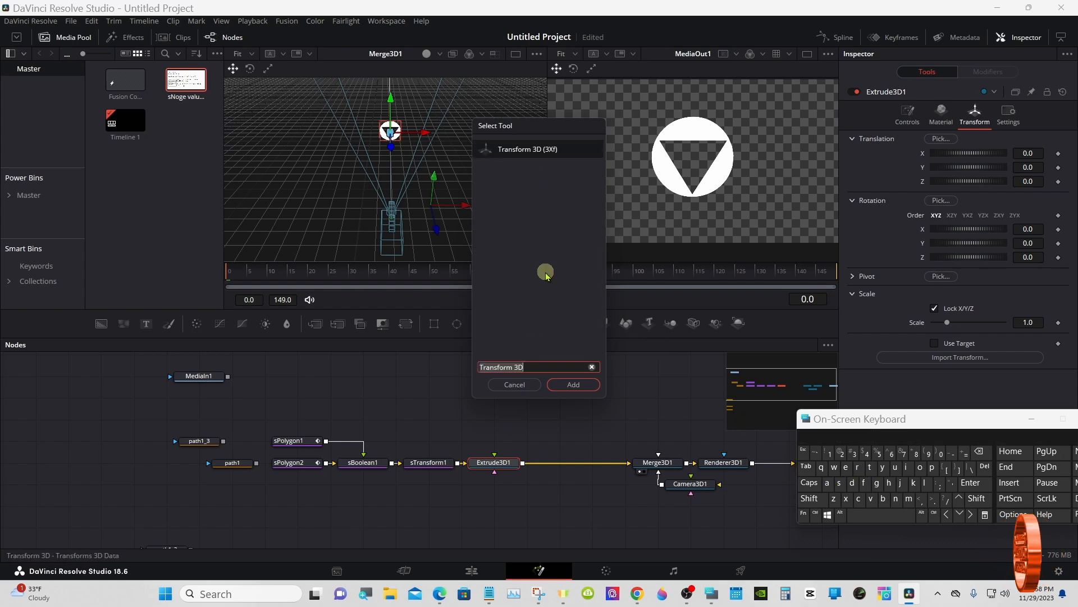
left_click(567, 383)
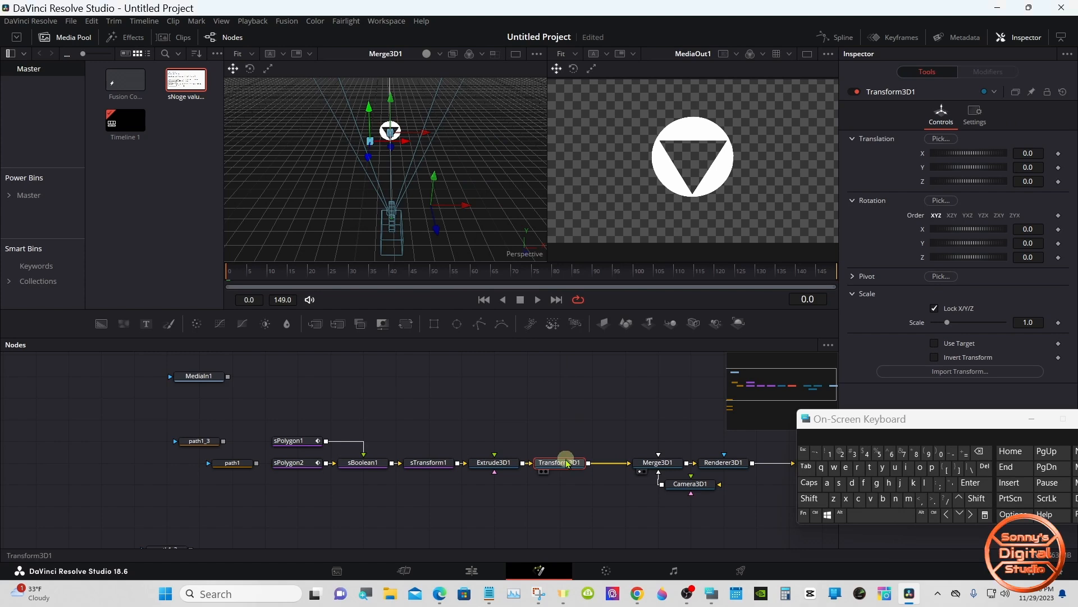
Set the pivot X of Transform3D1 to 0.5, with the On-Screen Keyboard clear of the Inspector
left_click_drag(849, 417, 558, 419)
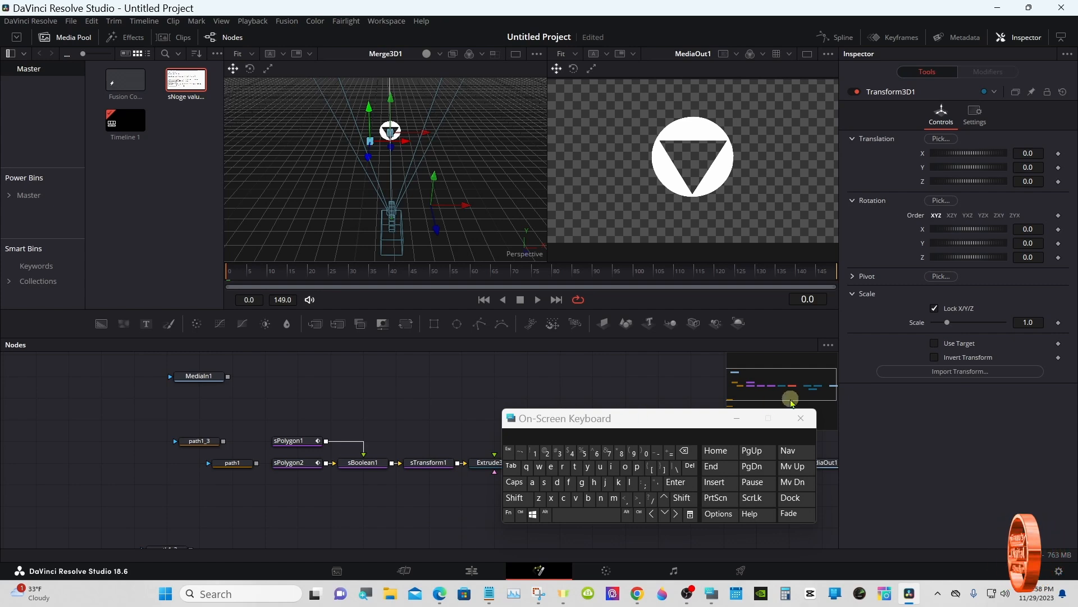
left_click(853, 277)
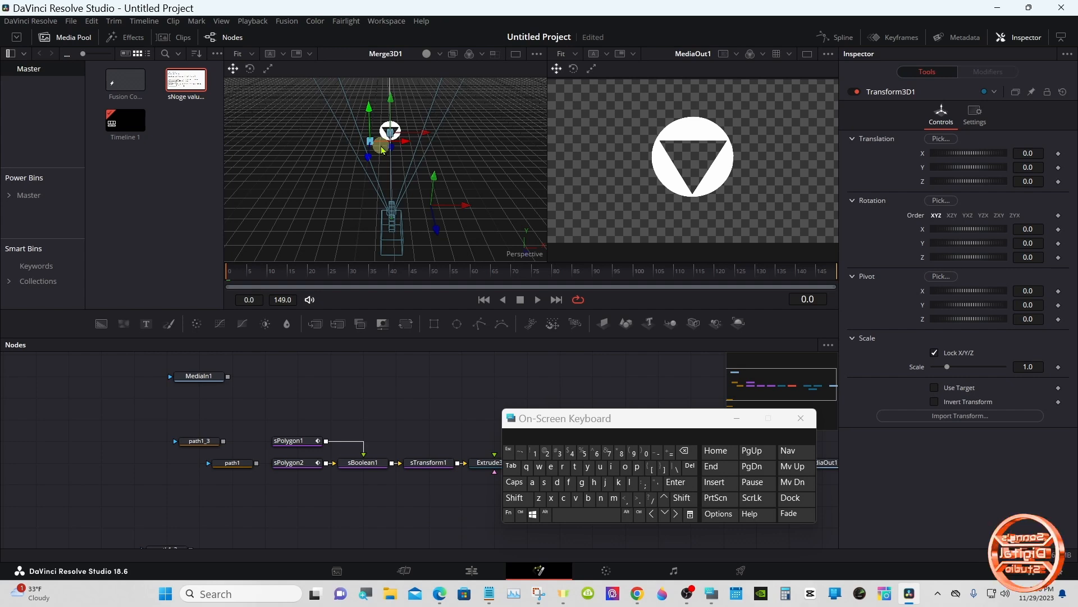
left_click(1035, 290)
left_click(688, 455)
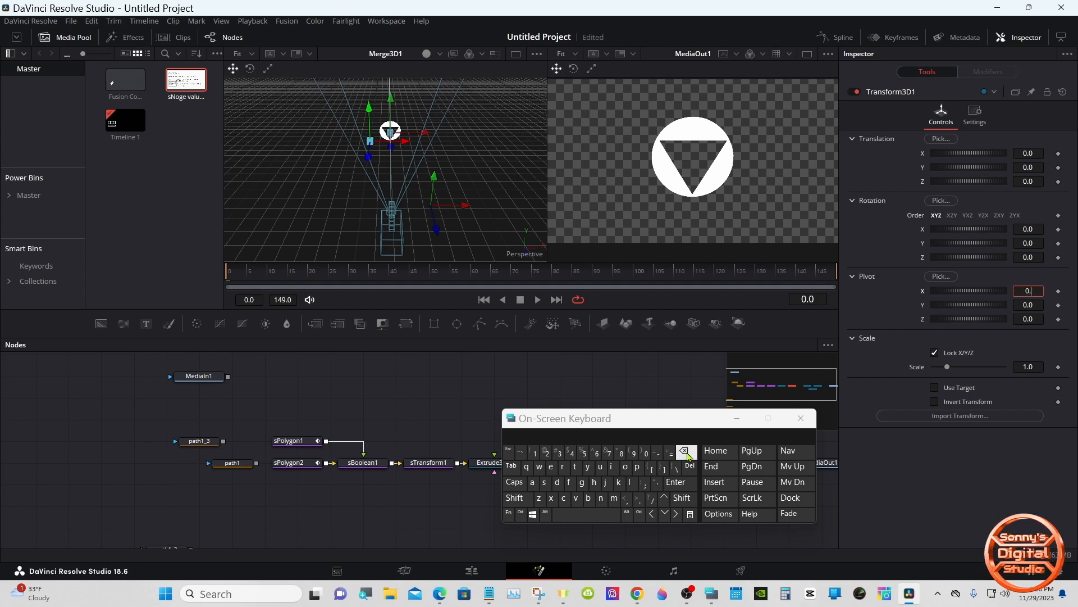
left_click(584, 452)
left_click(674, 484)
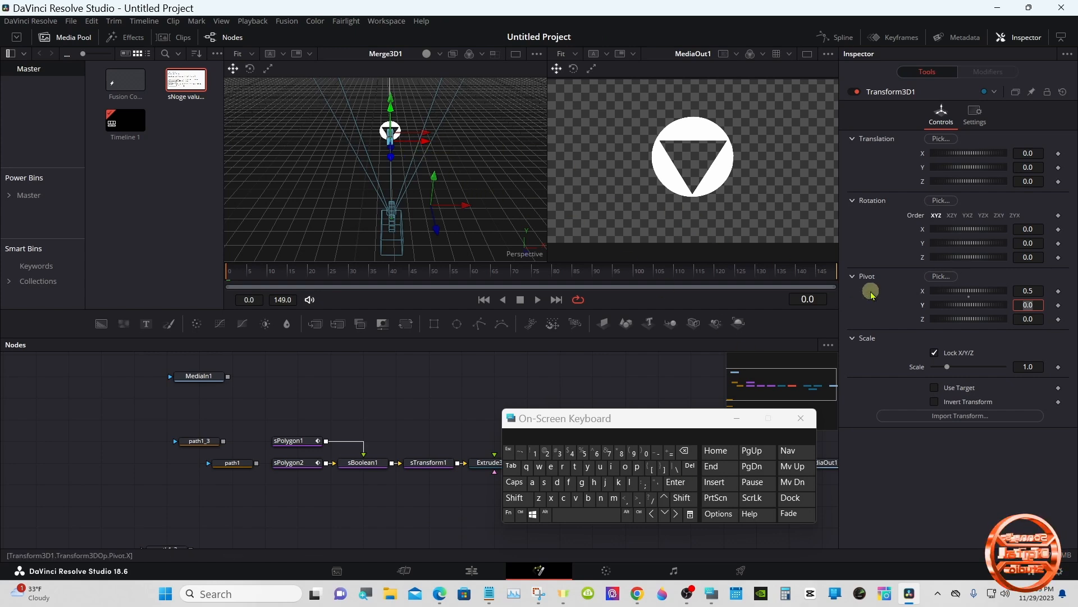
Set the pivot Y of Transform3D1 to 0.25 and its pivot Z to 0.038
left_click(1032, 305)
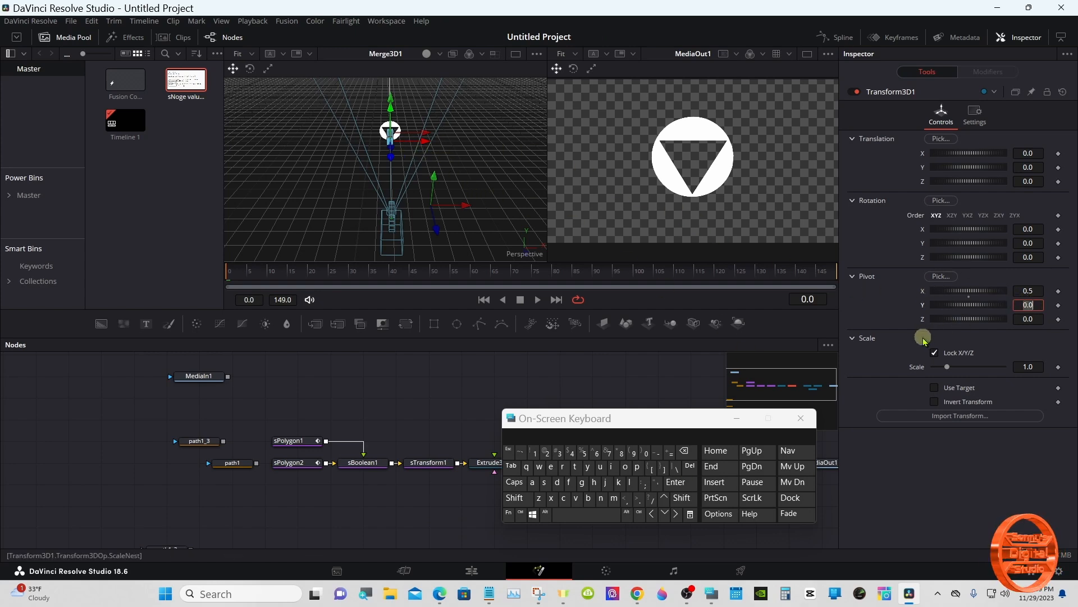
left_click(675, 452)
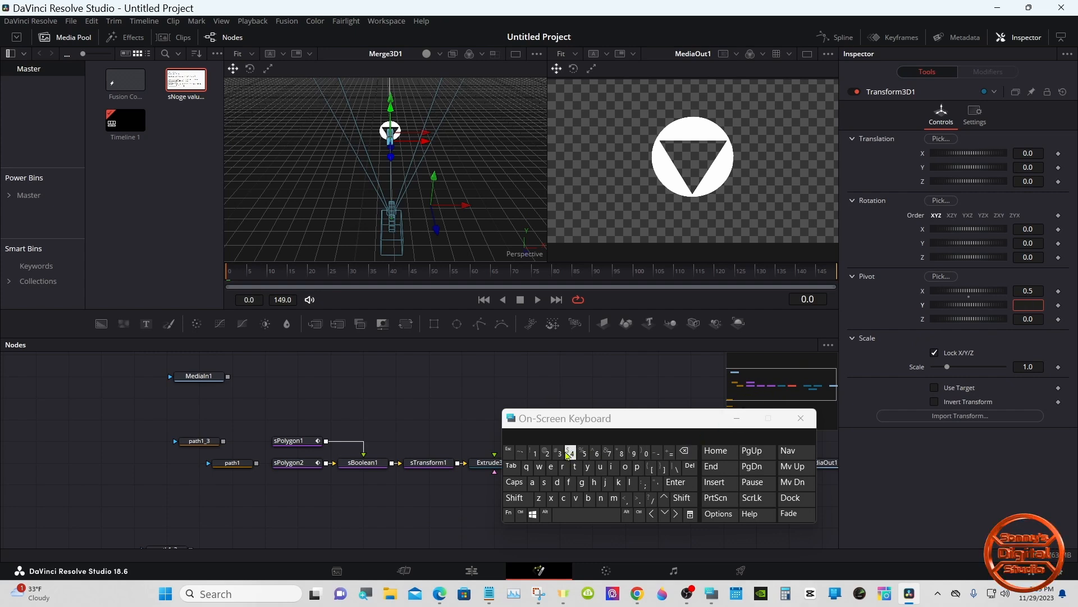
left_click(645, 452)
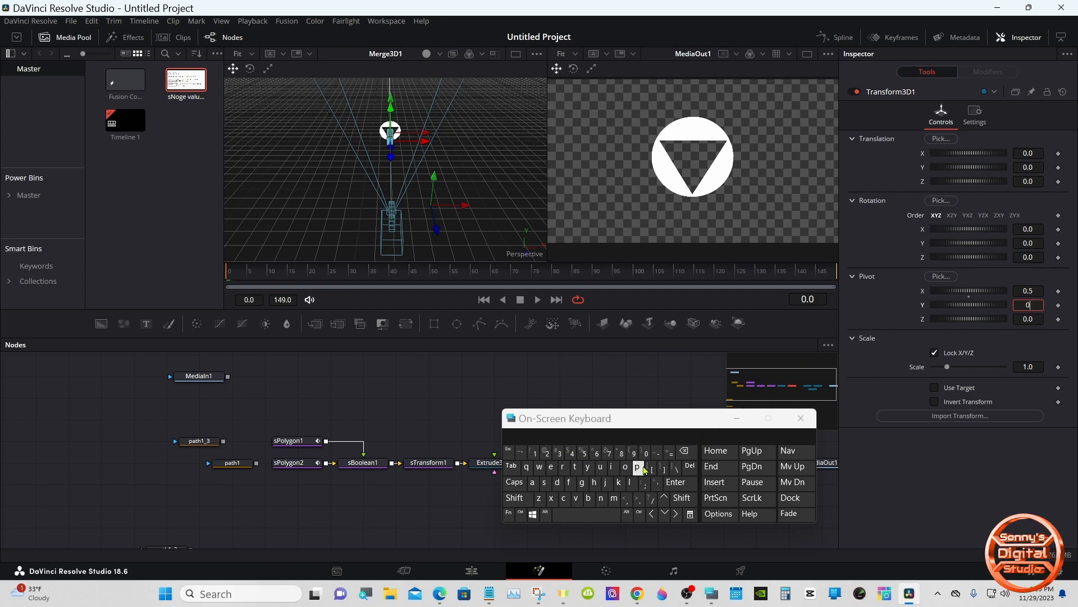
left_click(626, 499)
left_click(546, 452)
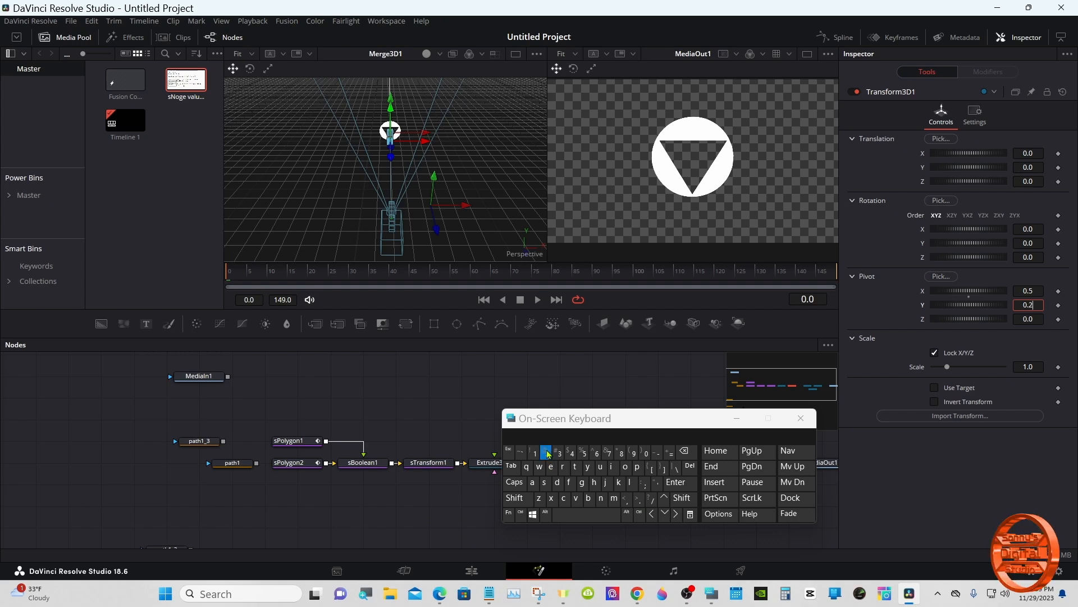
left_click(584, 452)
left_click(674, 483)
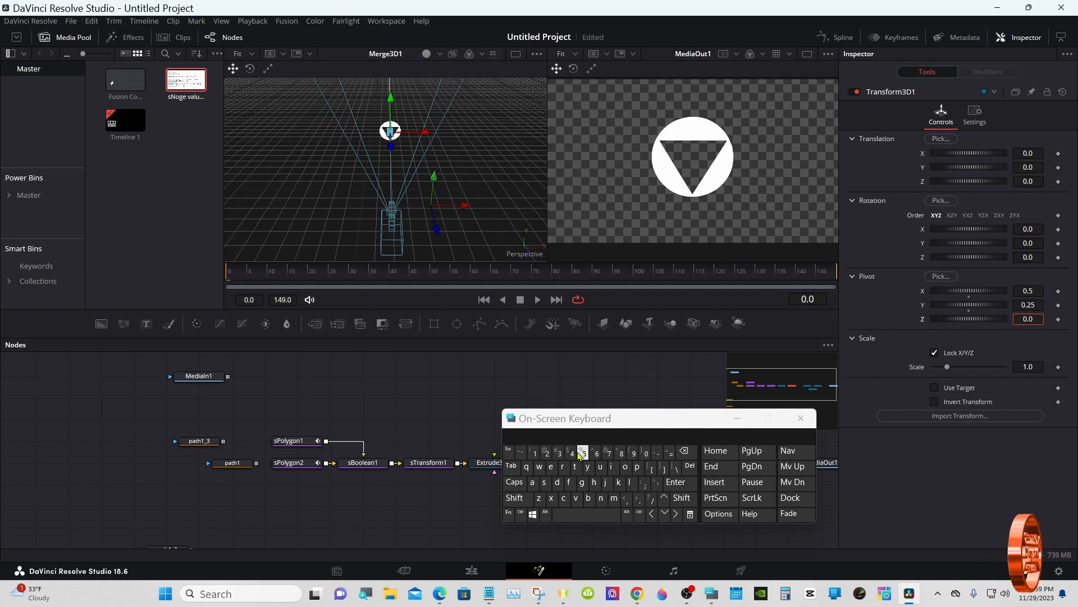
left_click(560, 453)
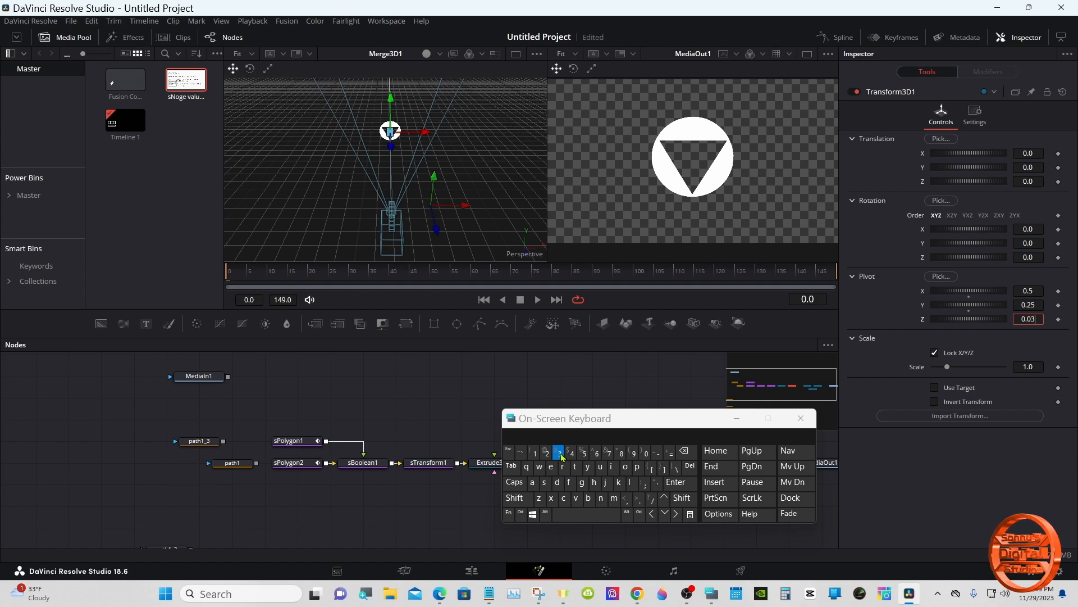
left_click(621, 456)
left_click(678, 483)
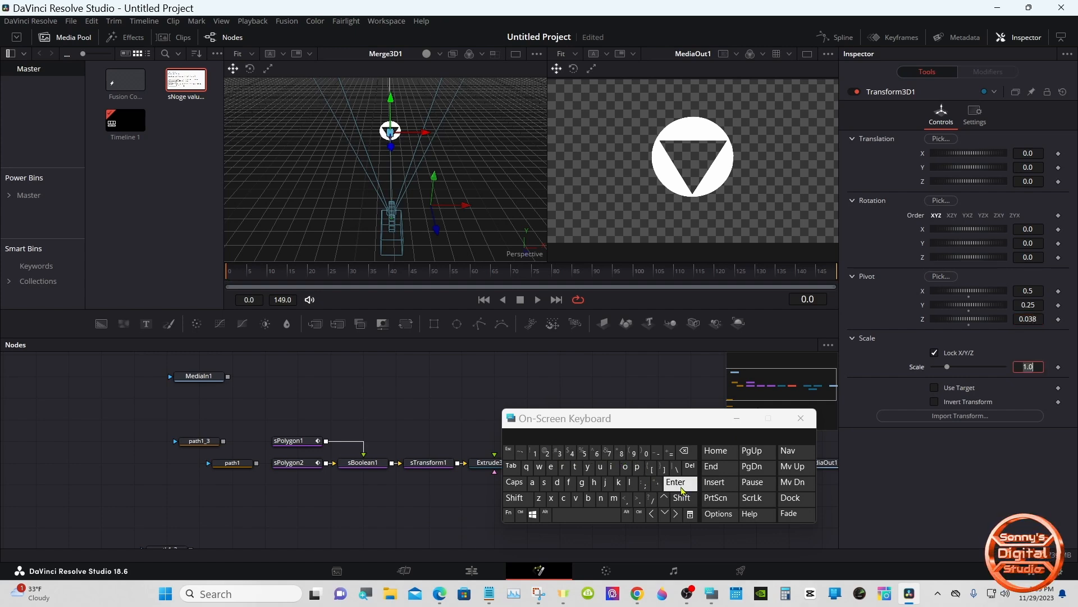
Give Extrude3D1 a first extrusion depth of about 0.0425, with the logo framed up close and the On-Screen Keyboard moved aside
left_click(487, 462)
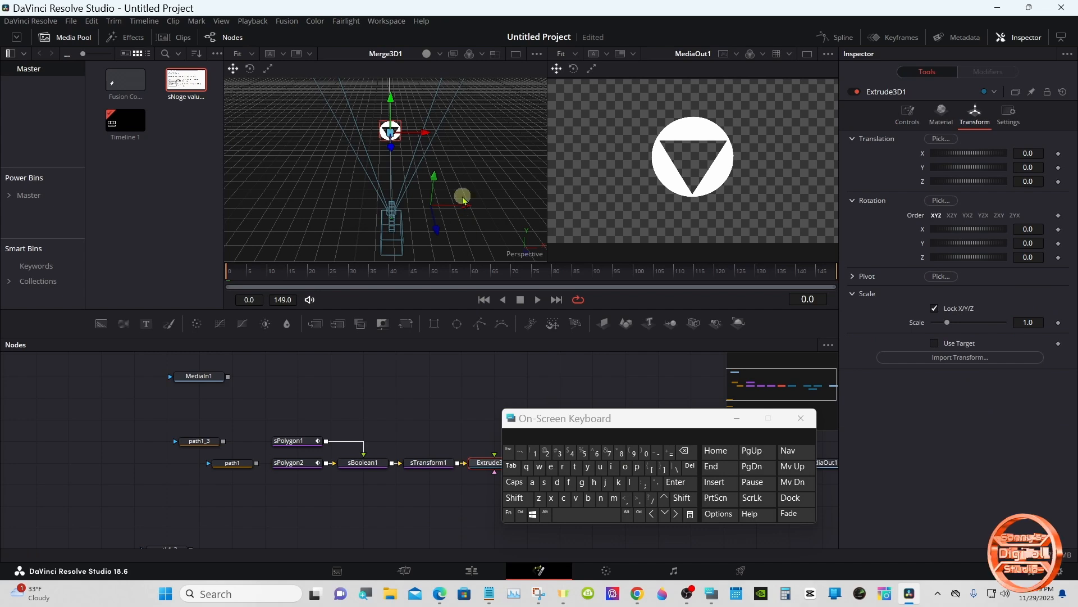
right_click(463, 167)
mouse_move(505, 171)
left_click(584, 171)
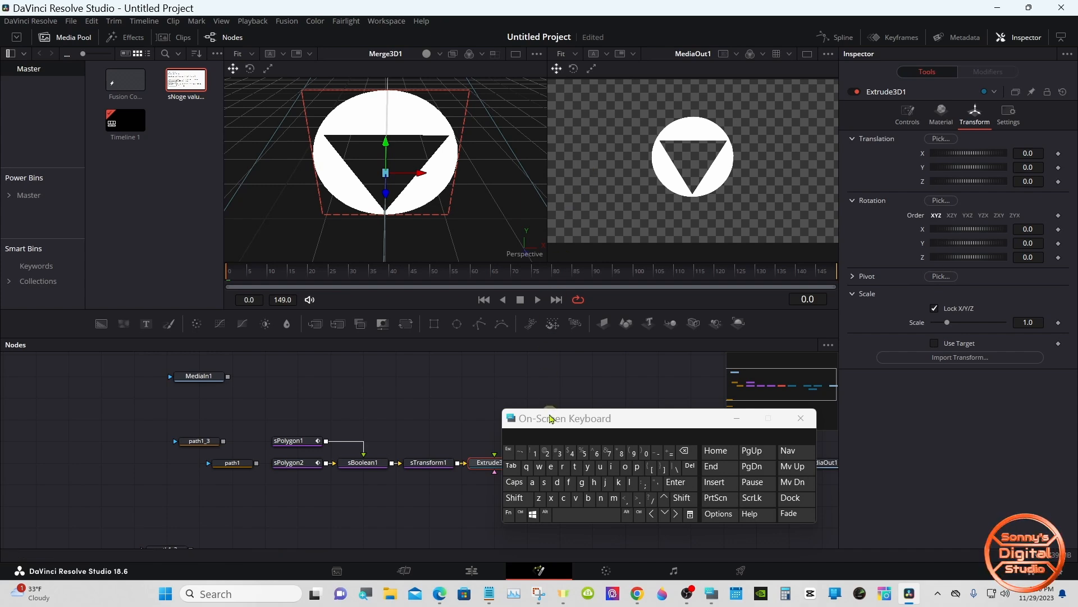
left_click_drag(552, 419, 612, 421)
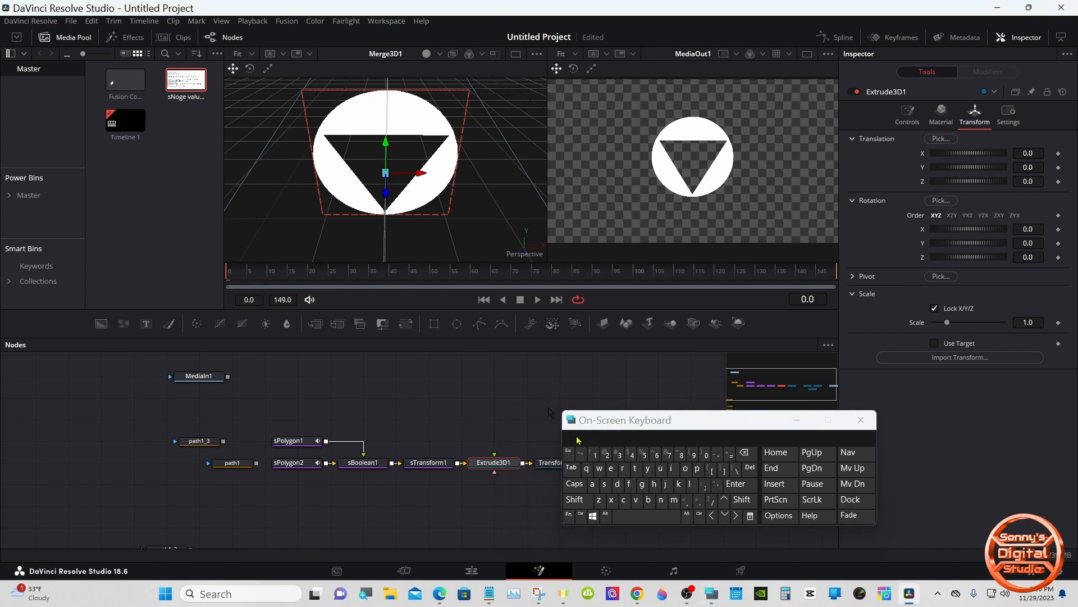
left_click(920, 124)
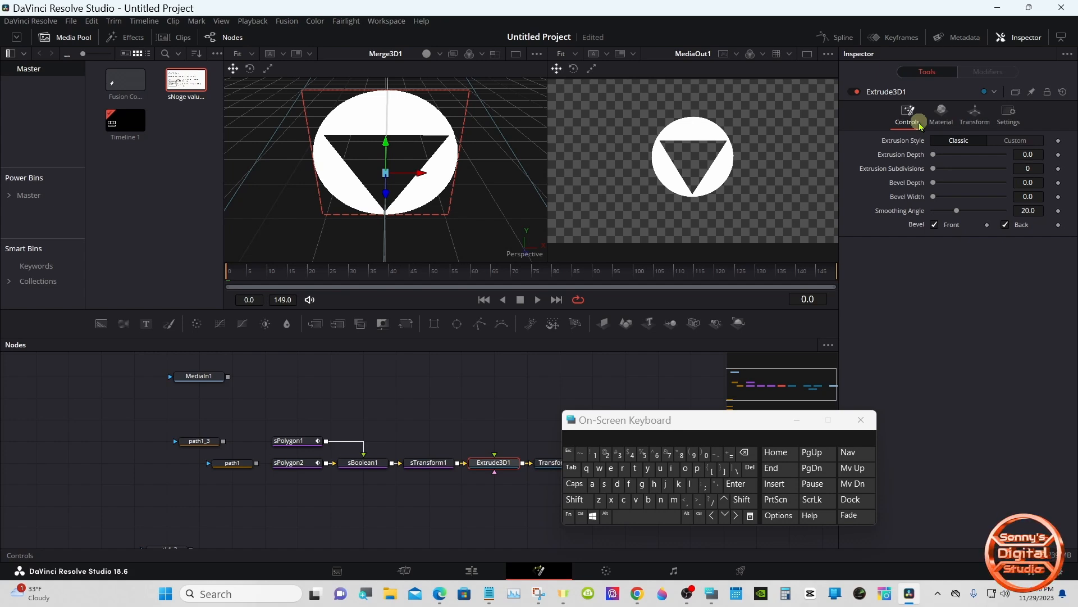
left_click_drag(934, 153, 949, 157)
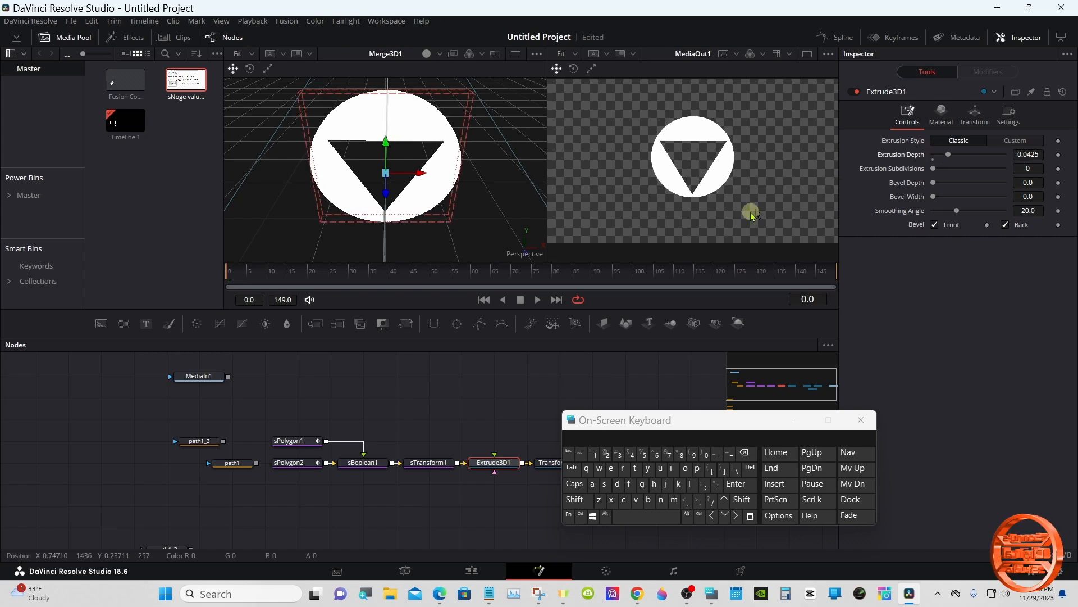
Turn on lighting in the 3D viewer and increase Extrude3D1's extrusion depth to about 0.0646 while viewing the logo edge-on
left_click(579, 500)
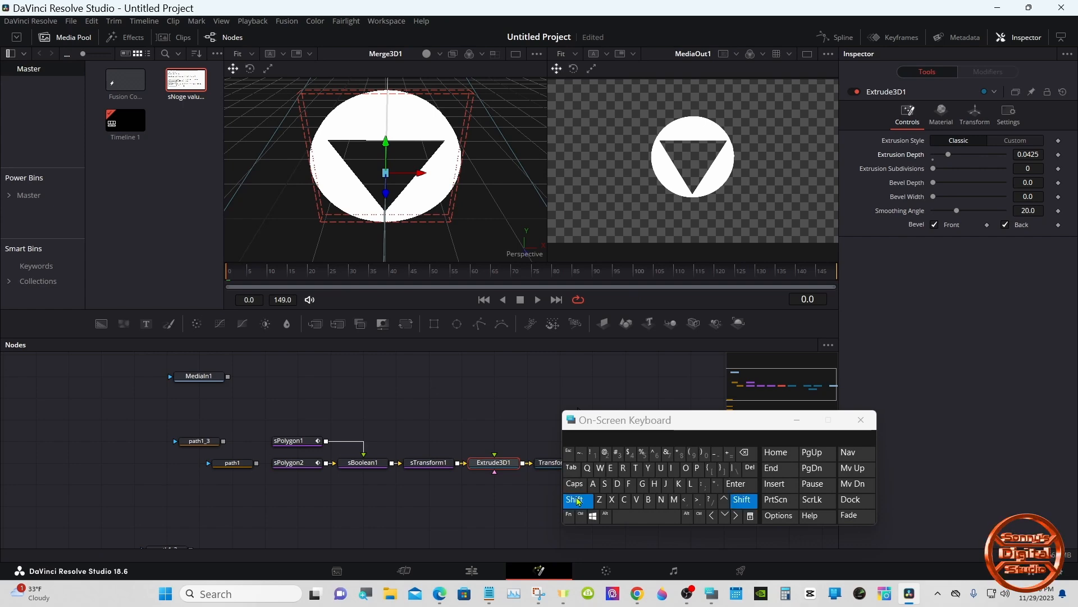
left_click_drag(501, 233, 249, 176)
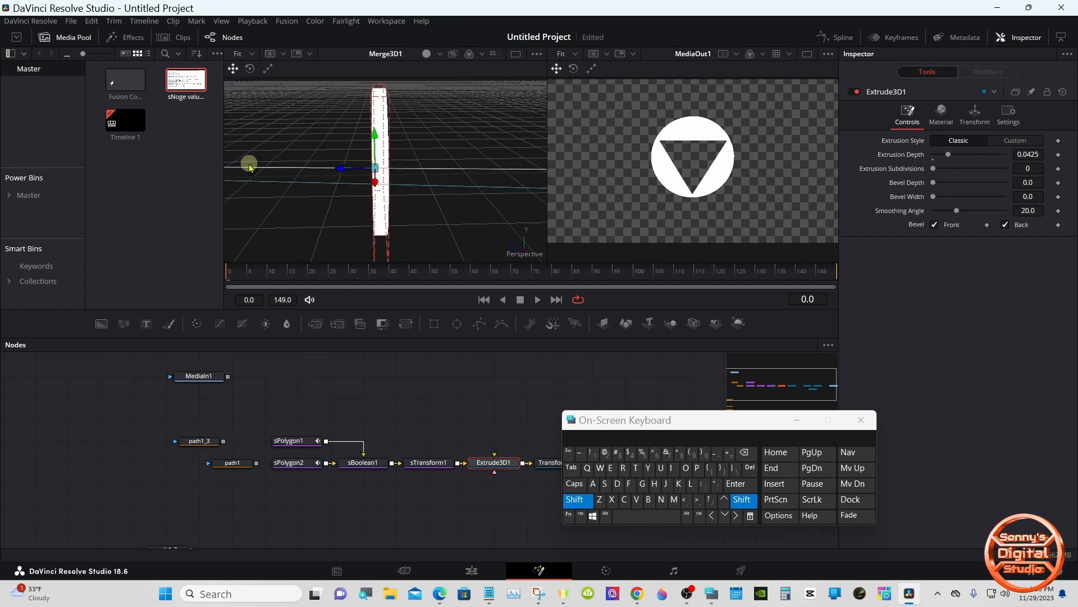
left_click(429, 54)
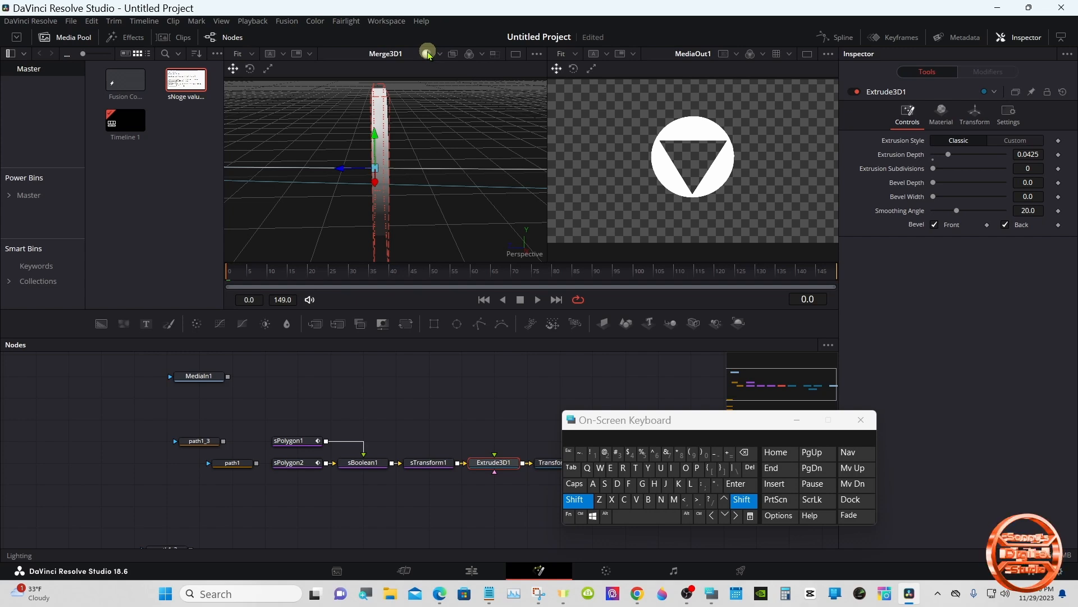
left_click_drag(945, 161, 968, 158)
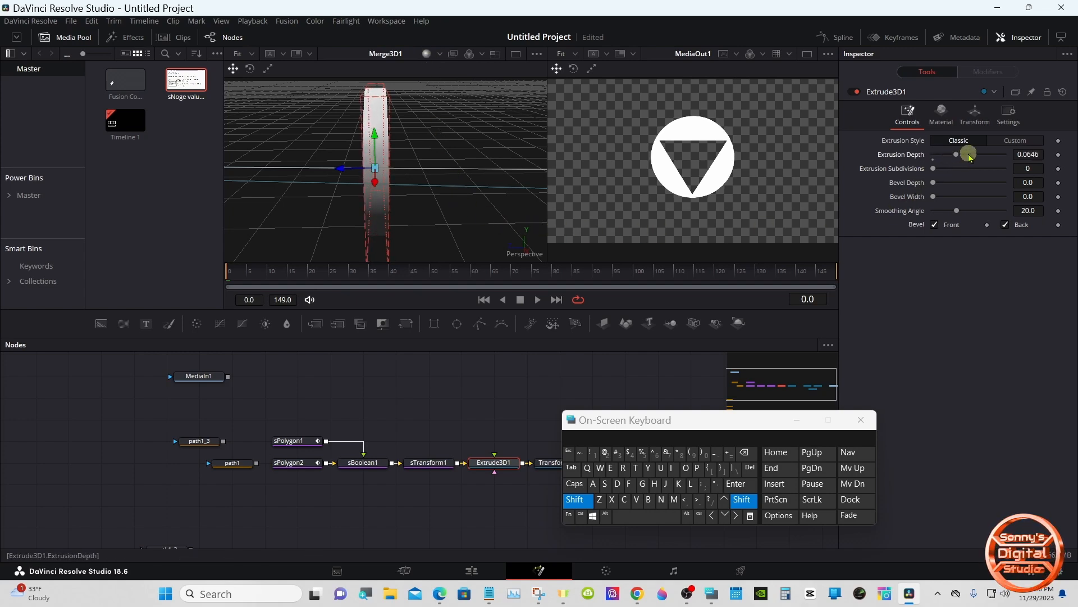
Set the extrusion depth of Extrude3D1 to exactly 0.07
left_click(739, 498)
left_click(1039, 154)
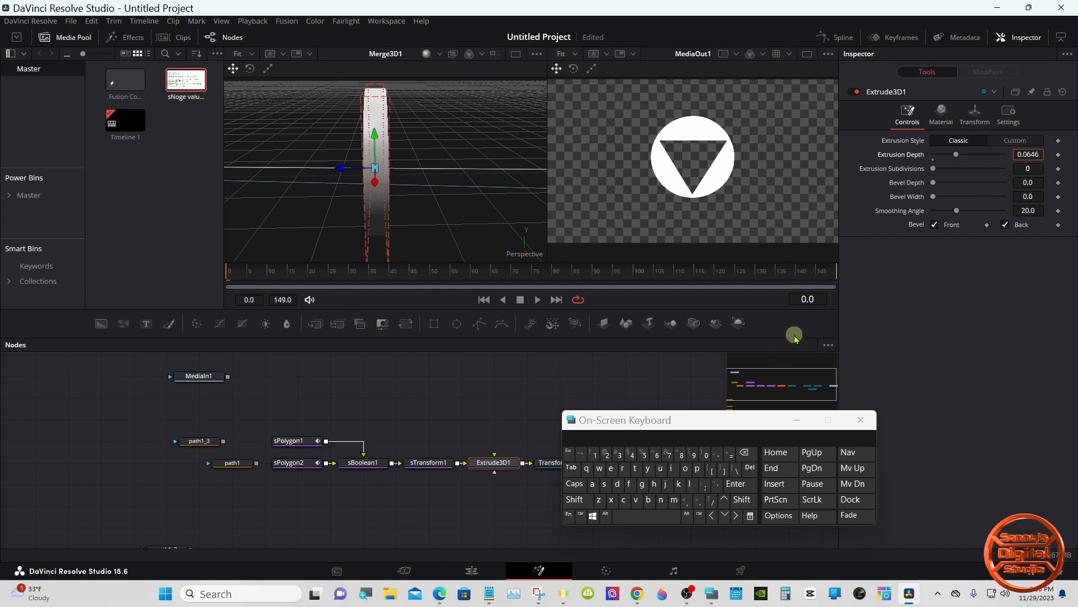
left_click(746, 453)
left_click(747, 453)
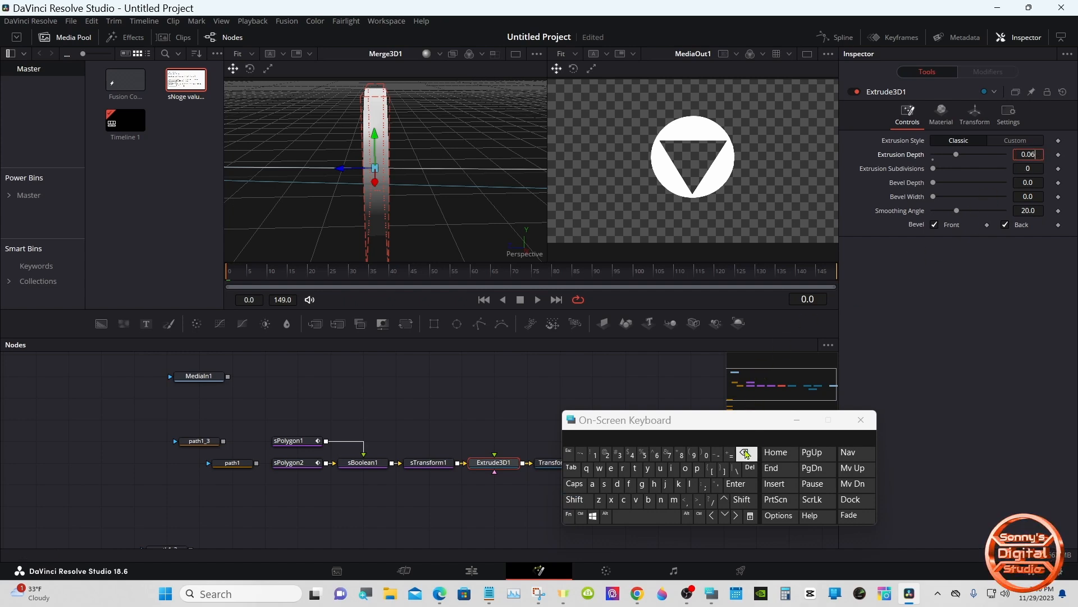
left_click(744, 453)
left_click(668, 456)
left_click(739, 481)
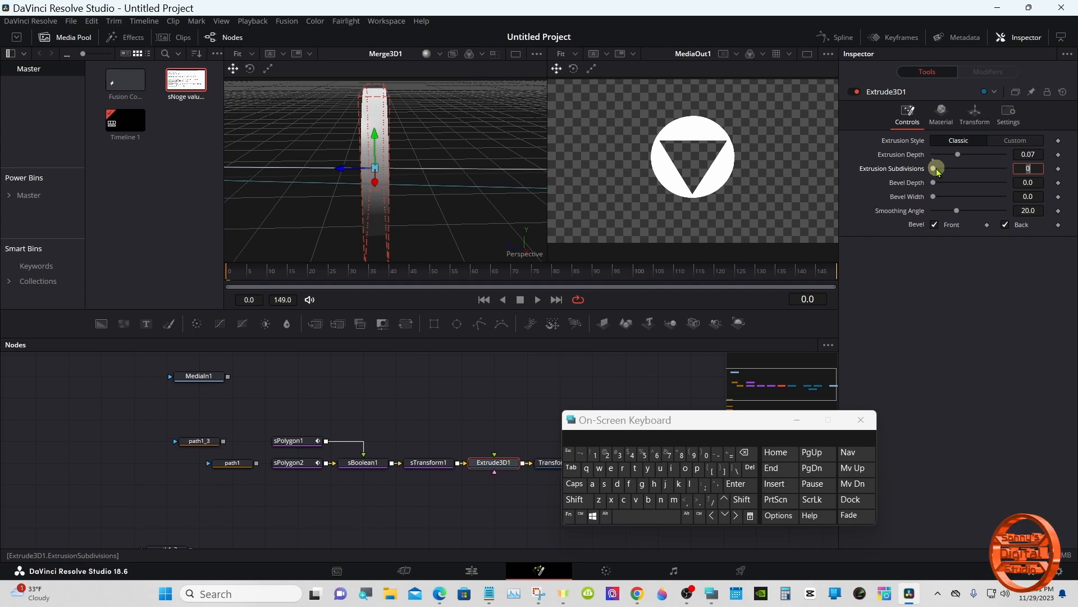
Set Extrude3D1 to 10 extrusion subdivisions and a smoothing angle of 60, with bevel depth and bevel width of about 0.0031 each
left_click_drag(937, 169, 1005, 168)
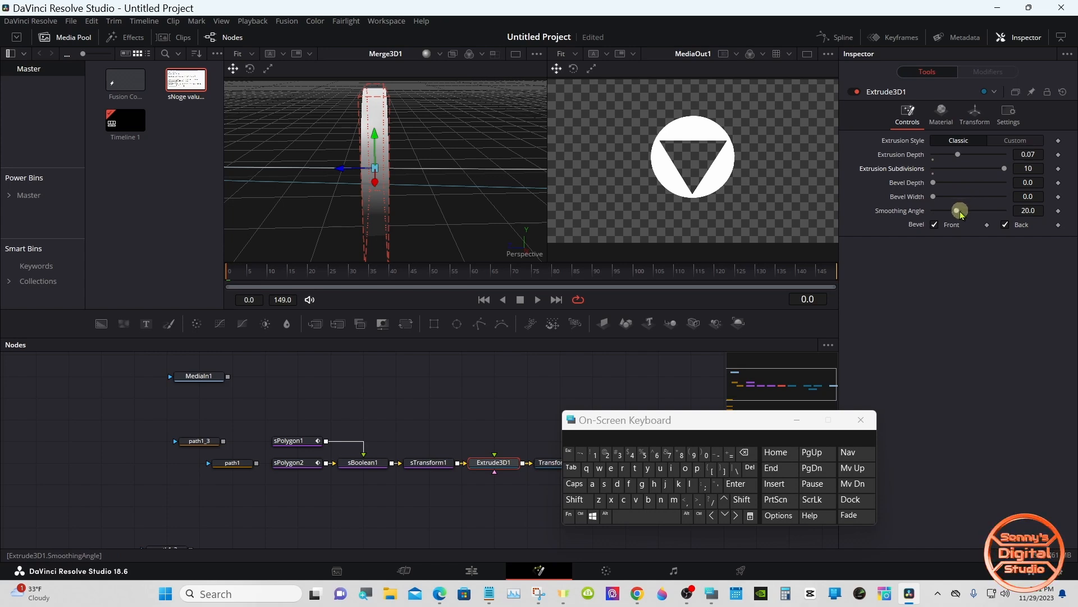
left_click_drag(958, 211, 1029, 209)
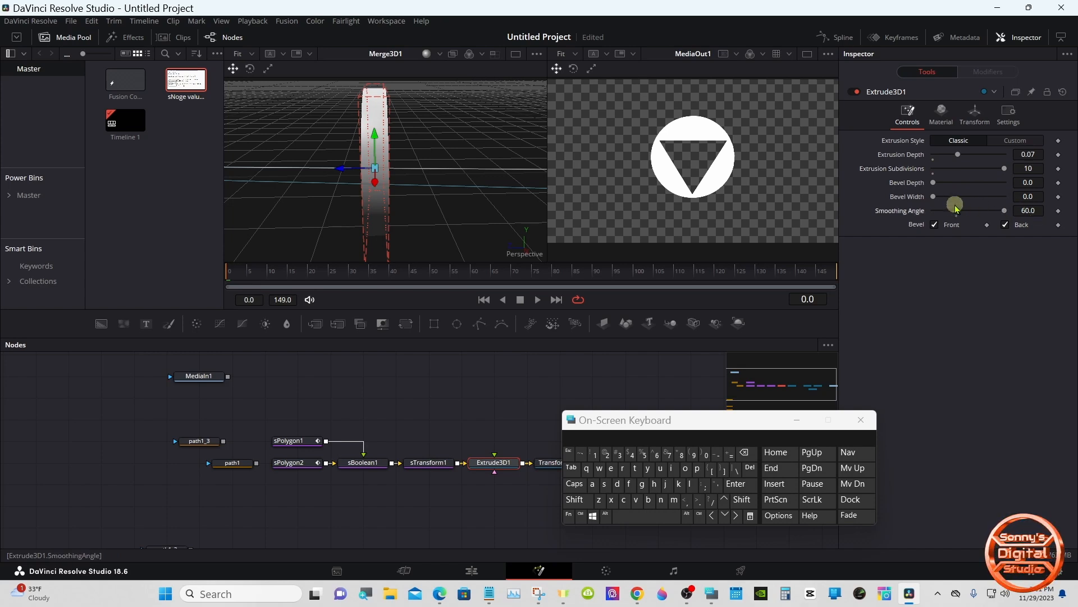
left_click_drag(934, 186, 935, 187)
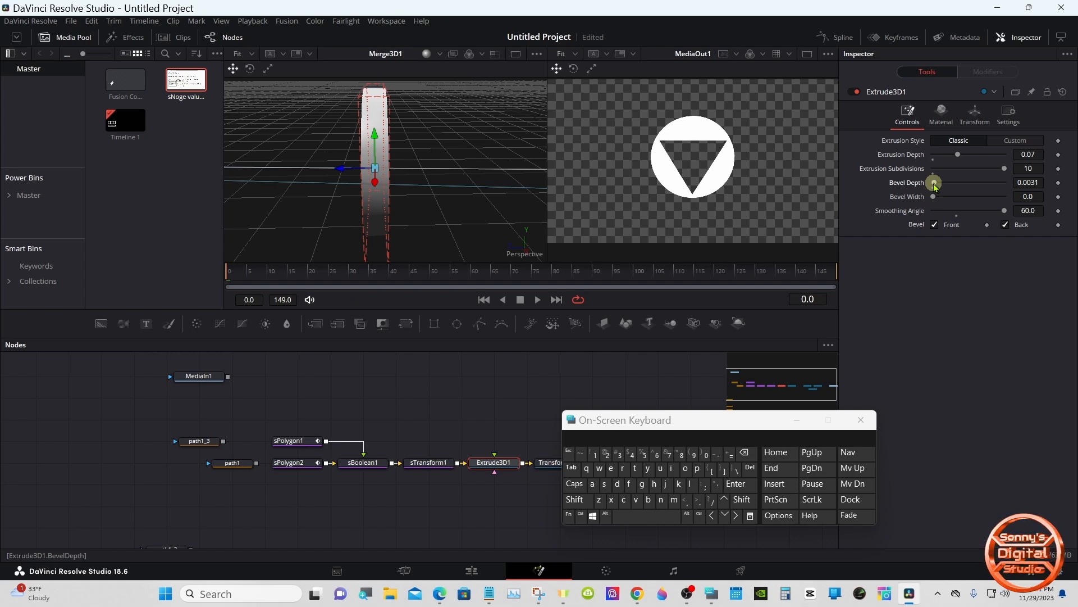
left_click_drag(934, 196, 940, 200)
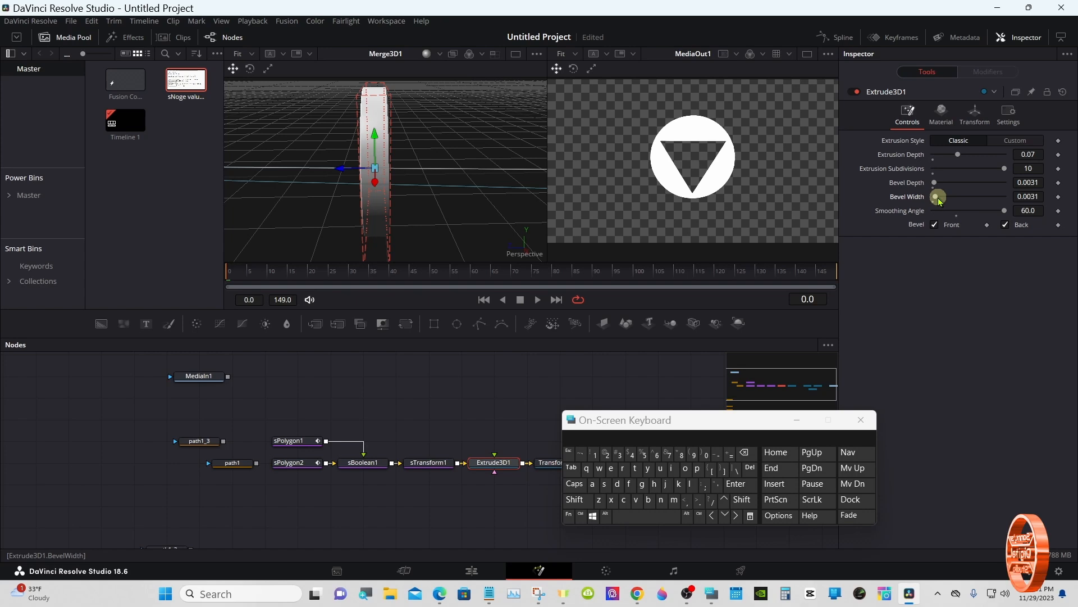
Switch Extrude3D1 to the Custom extrusion style and add points that shape its profile into a flat-topped trapezoid with steep sides
left_click(1015, 142)
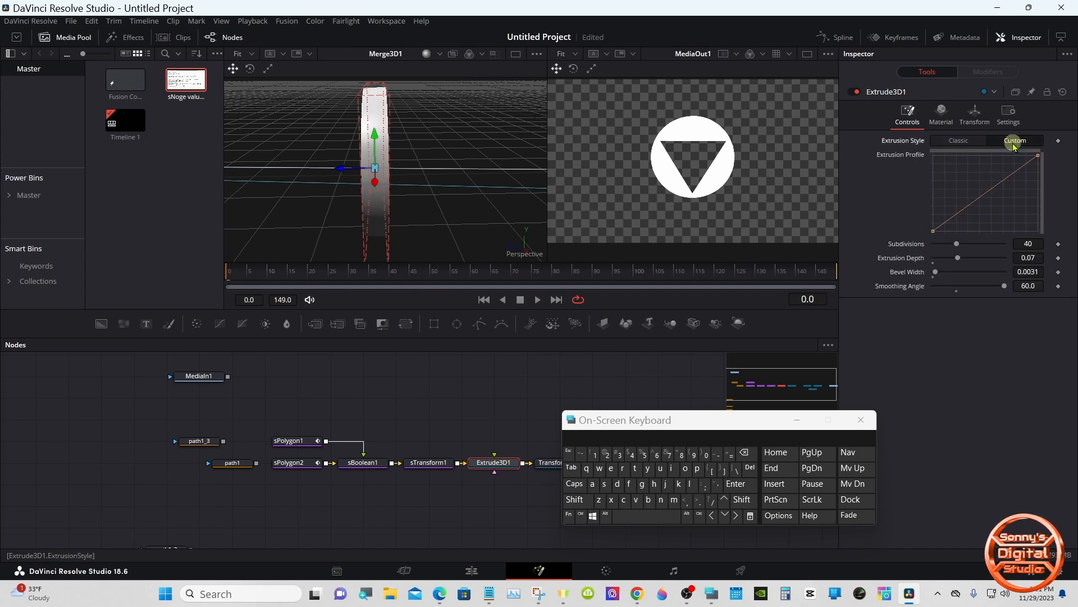
left_click_drag(957, 216, 955, 156)
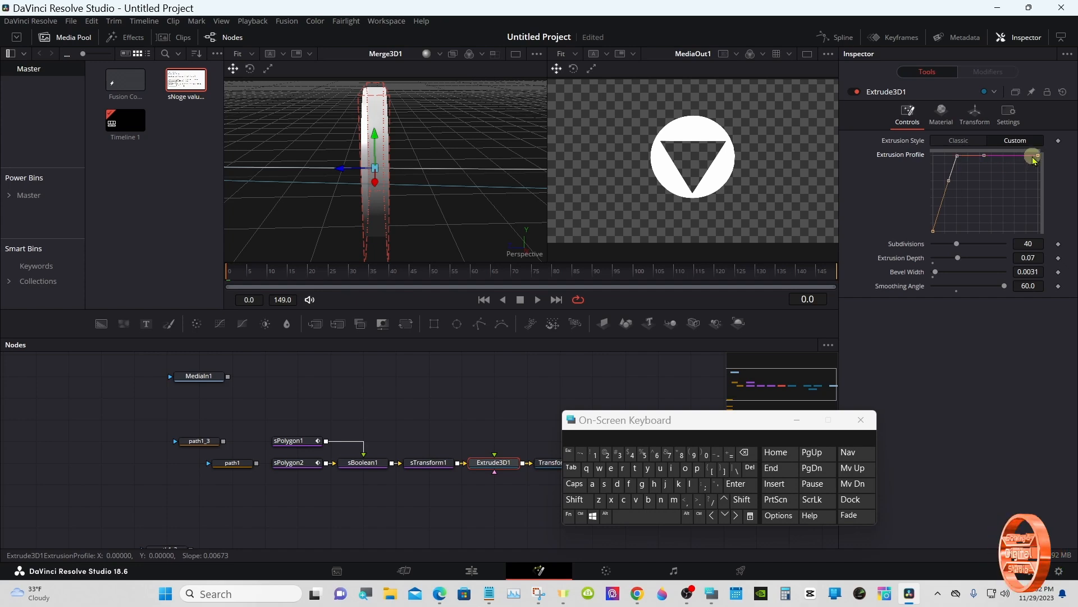
mouse_move(1038, 159)
left_mouse_down()
mouse_move(1036, 227)
mouse_move(1012, 226)
mouse_move(1017, 163)
left_mouse_up()
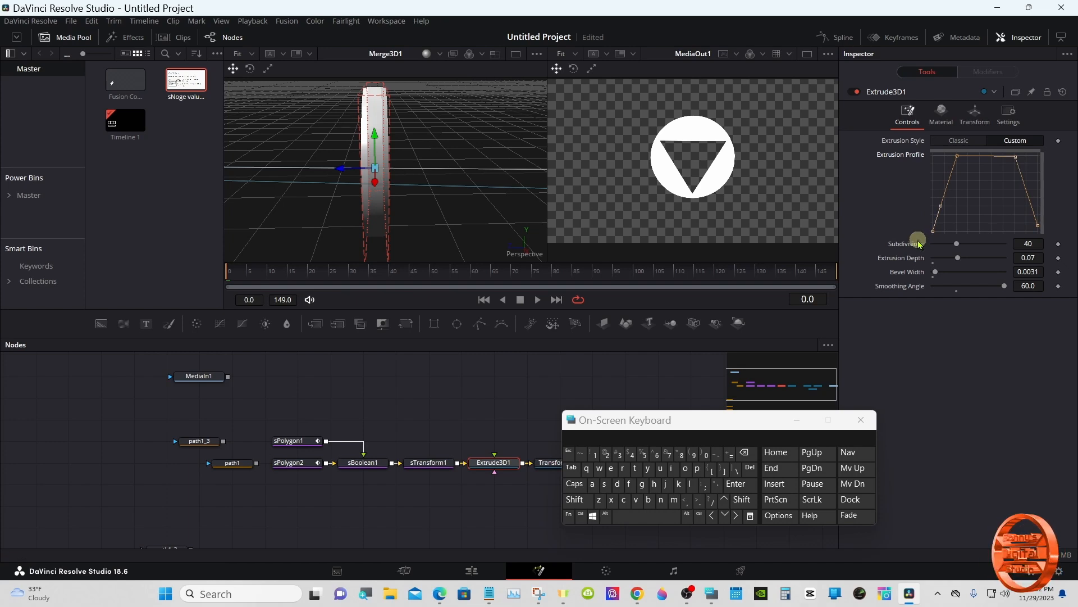
Bend both sloping sides of the extrusion profile outward by pulling the handles of its lower end points
left_click_drag(940, 207, 931, 208)
left_click_drag(1008, 193, 1046, 240)
left_click_drag(1032, 202, 1052, 202)
left_click(968, 202)
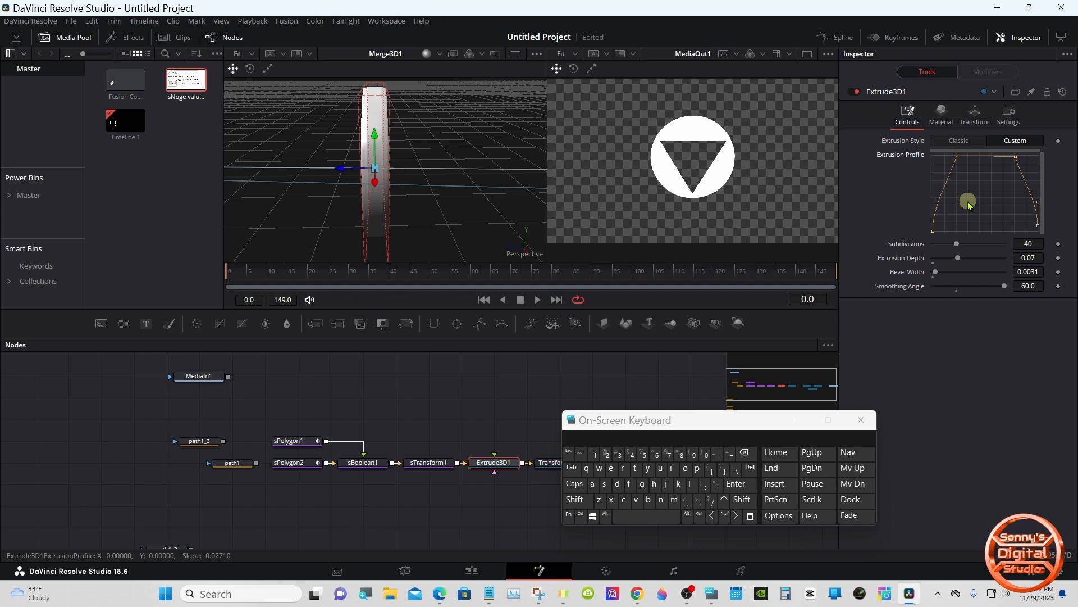
Flatten the handles of the profile's two top points and extend them outward to round both upper corners
right_click(970, 205)
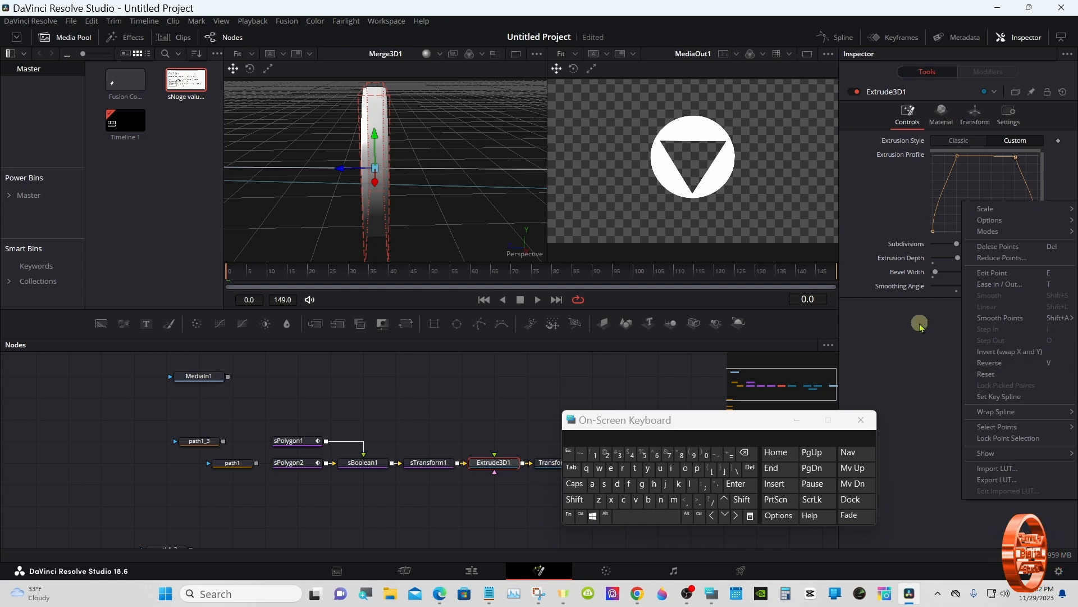
left_click(886, 202)
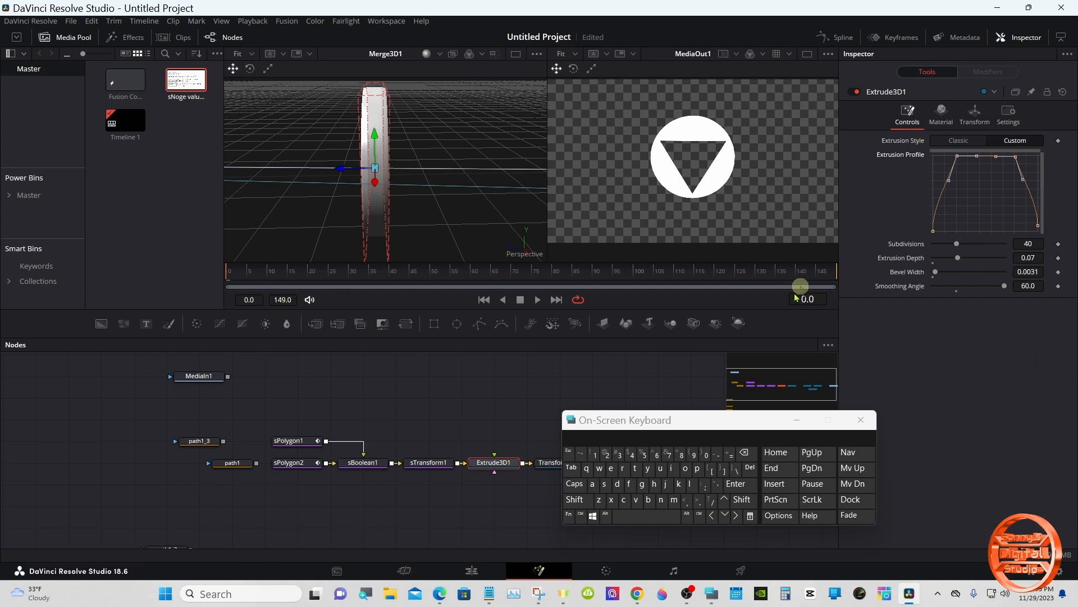
left_click(631, 485)
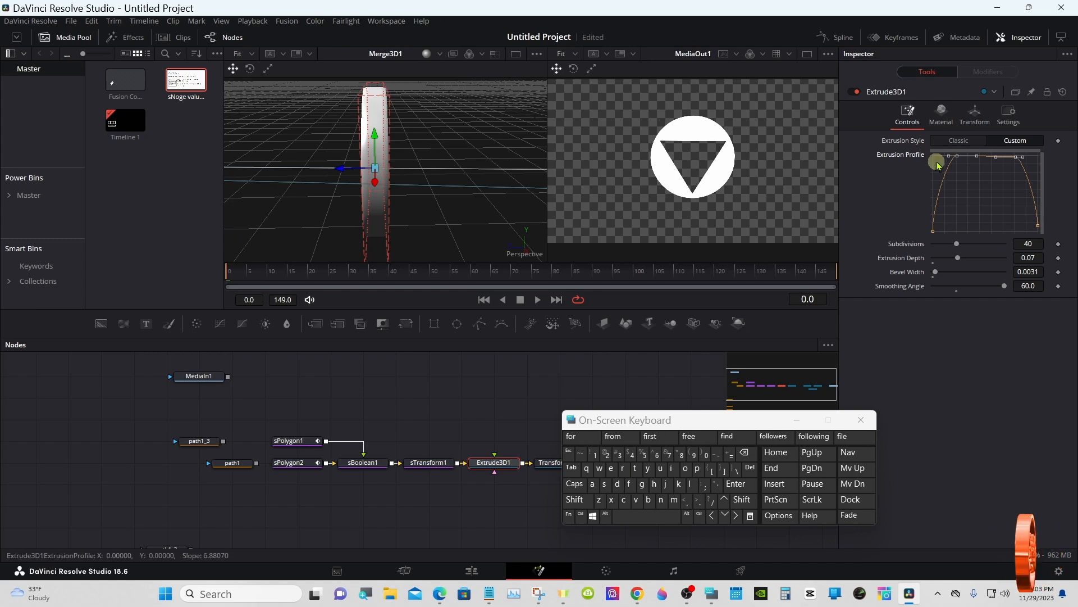
left_click_drag(949, 157, 932, 157)
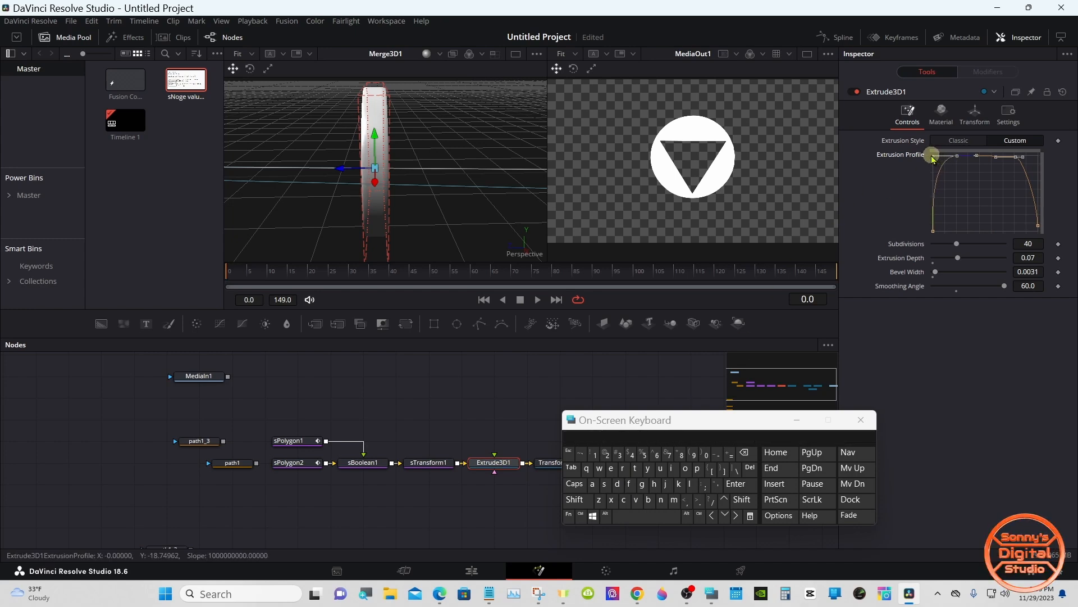
left_click_drag(1025, 158, 1039, 161)
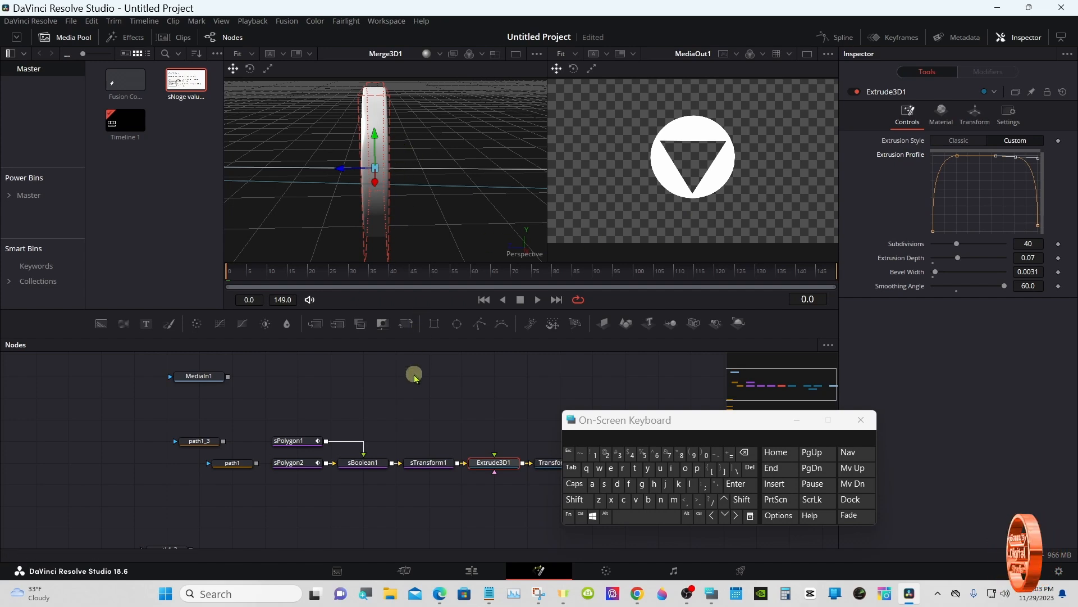
Enlarge the node area and shift sTransform1 and all nodes after it to the right, opening a gap behind sBoolean1
left_click_drag(420, 334, 420, 295)
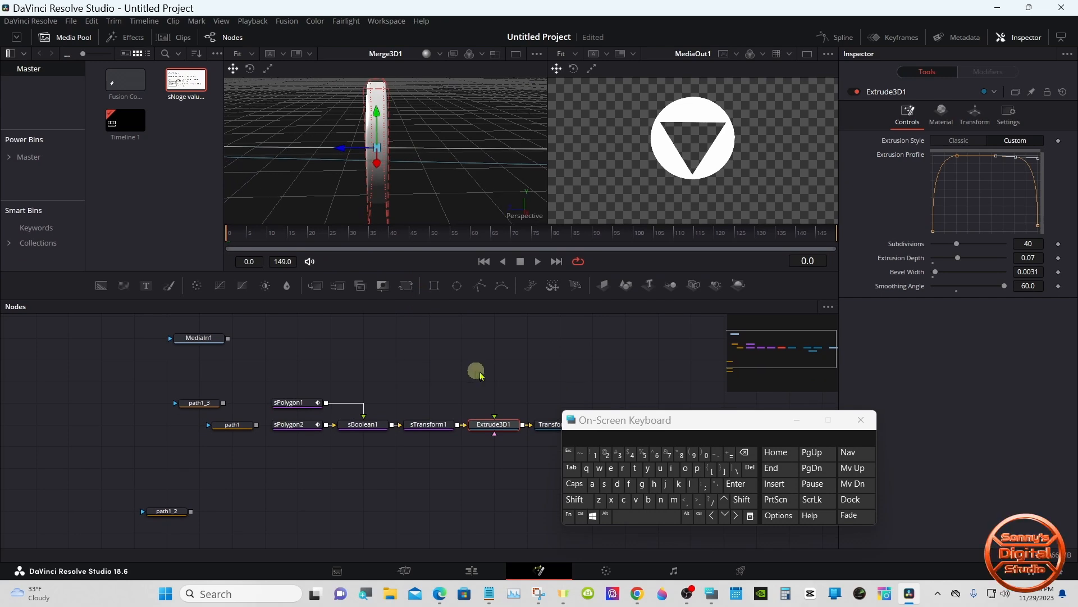
left_click(797, 419)
left_click_drag(405, 393, 786, 450)
left_click_drag(497, 425, 784, 421)
left_click(713, 592)
Add an sMerge node between sBoolean1 and sTransform1
left_click(364, 425)
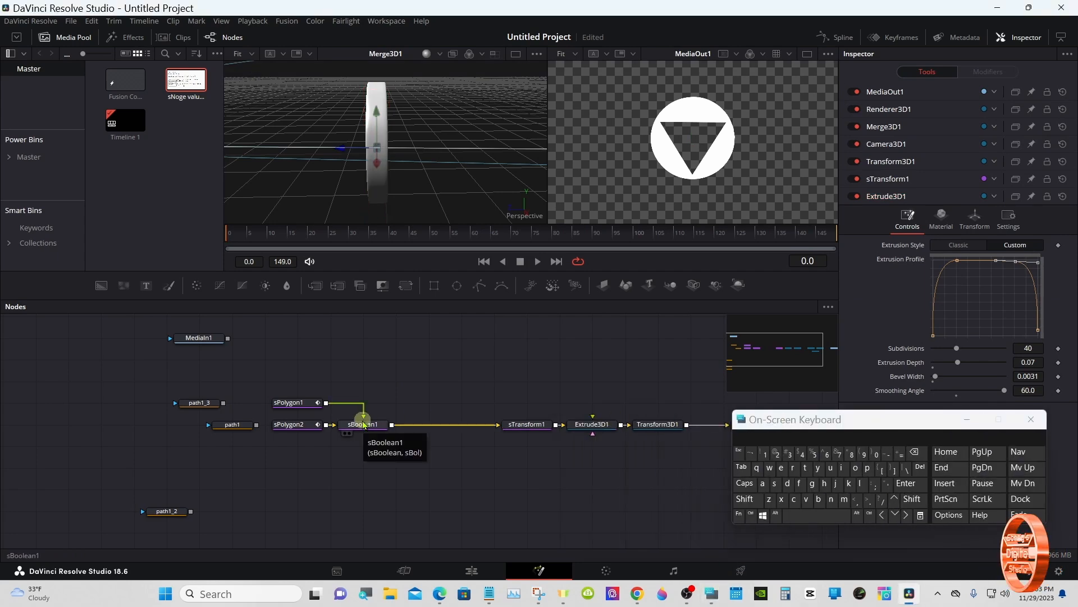
left_click(364, 425)
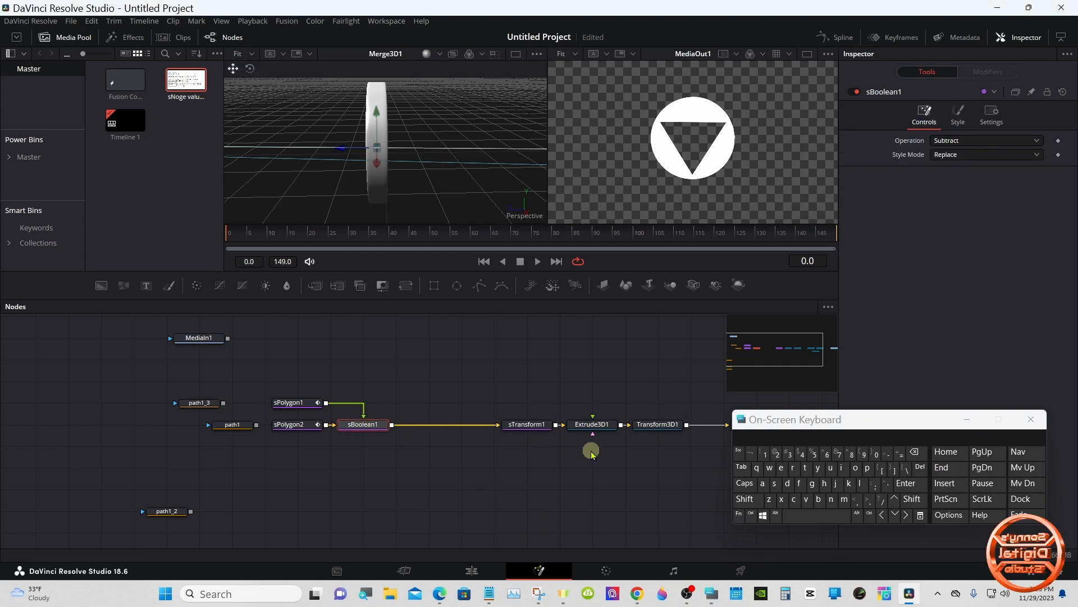
left_click(762, 504)
left_click(802, 516)
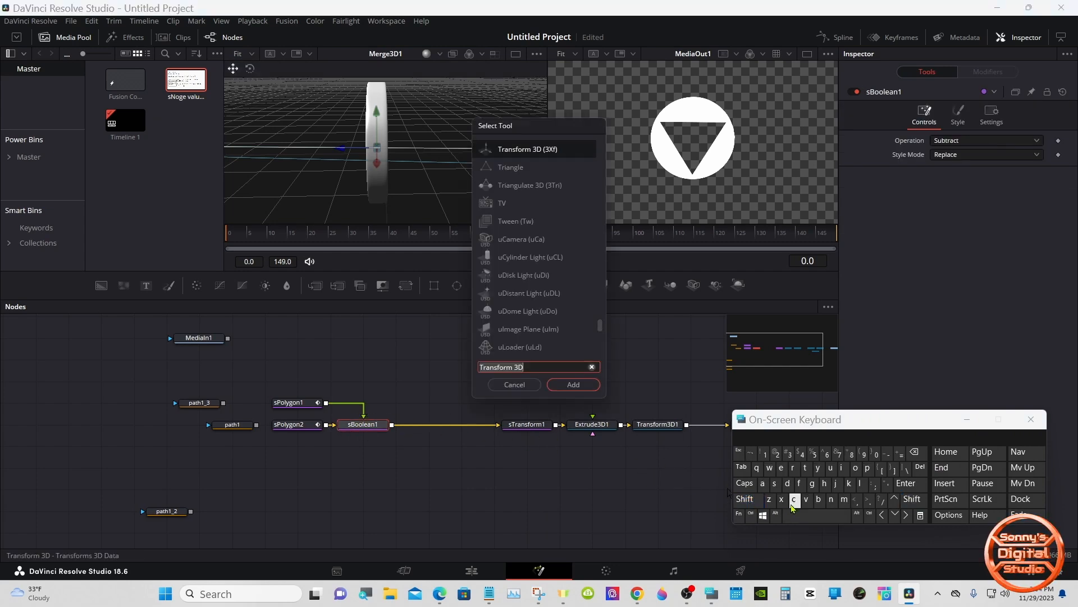
type("sm")
left_click(528, 221)
left_click(572, 384)
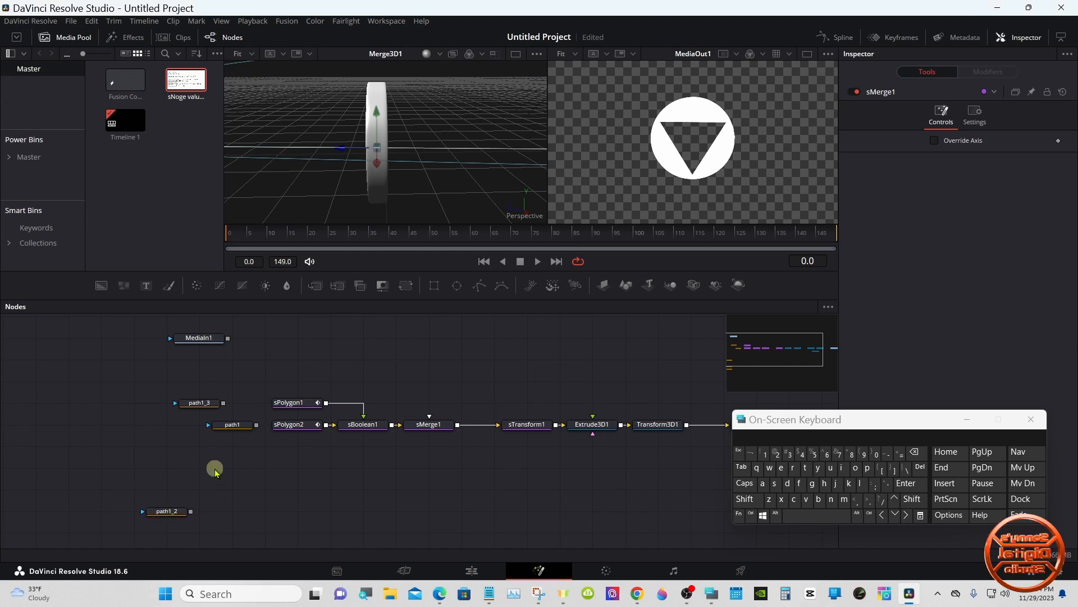
Bring path1_2, path1_4 and path1_5 closer to the shape nodes, stacked in a column beneath path1
left_click_drag(167, 508, 200, 466)
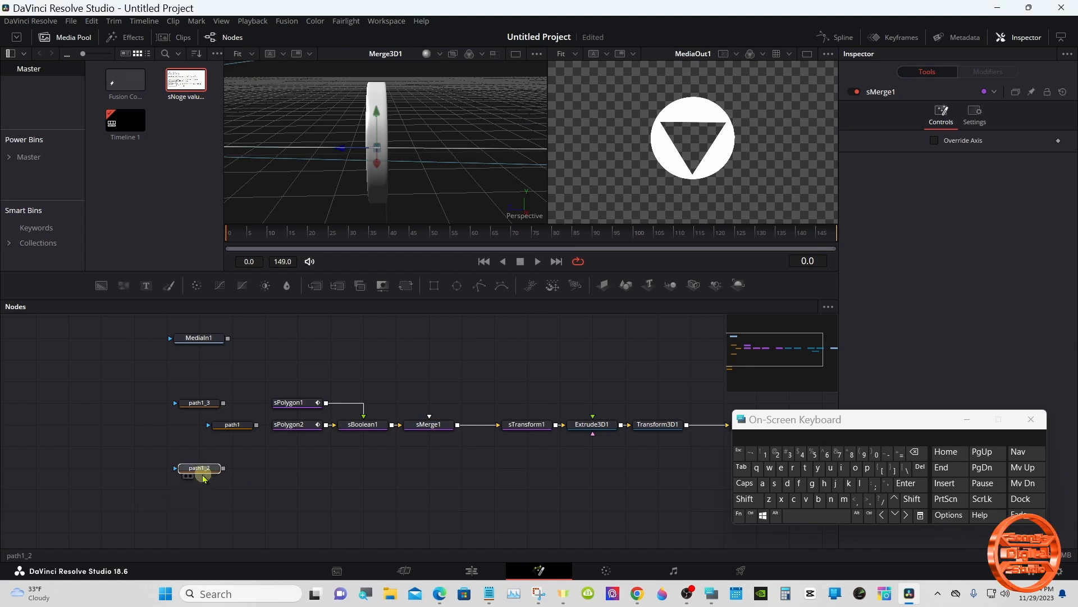
left_click_drag(736, 357, 755, 368)
left_click_drag(219, 497, 276, 481)
left_click(476, 423)
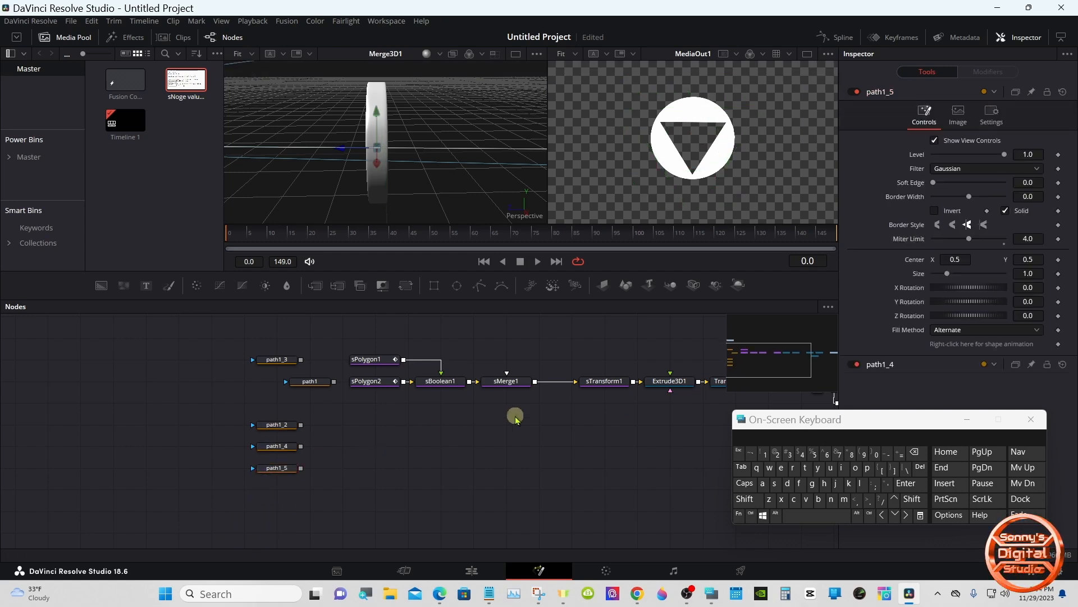
left_click_drag(752, 363, 767, 360)
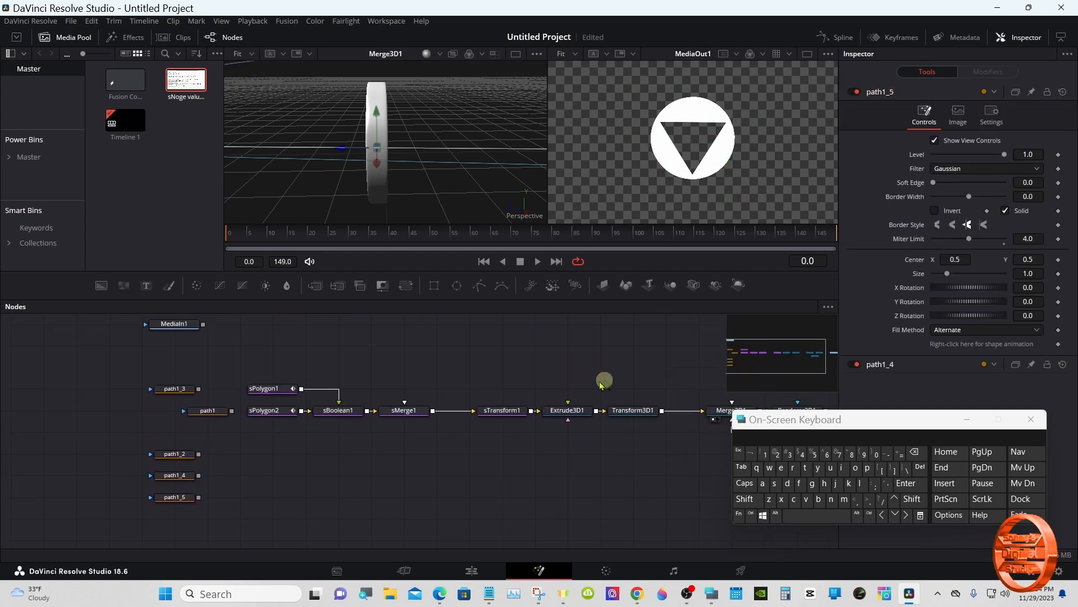
Stack path1_3 and path1 further left, away from the sPolygon nodes, and move path1_2 to just below and left of sPolygon2
left_click_drag(170, 388, 105, 367)
left_click_drag(186, 411, 86, 391)
left_click(86, 392)
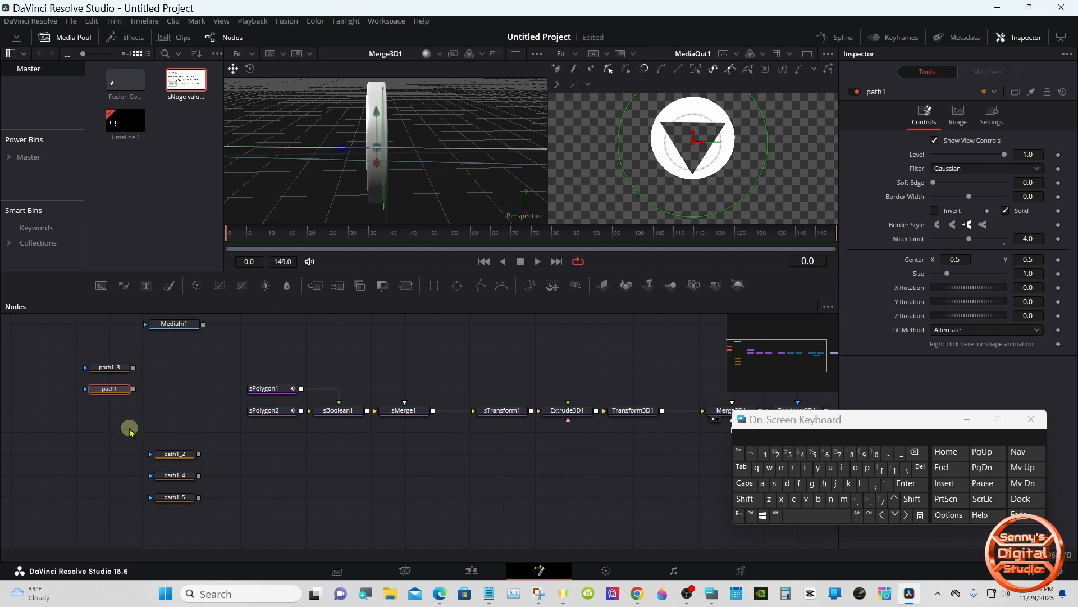
left_click_drag(191, 448, 204, 433)
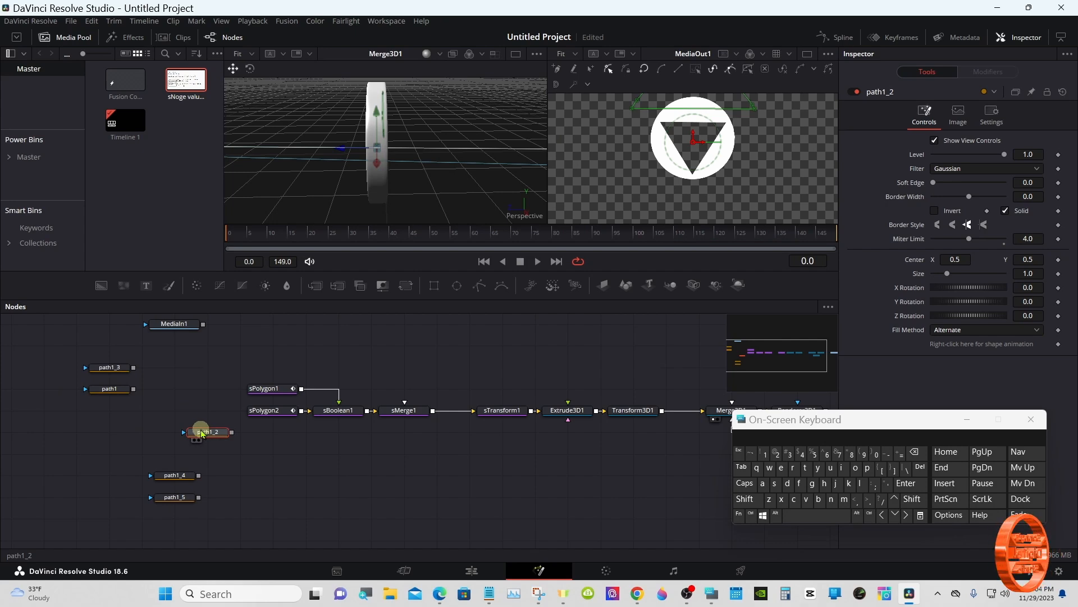
Show path1_2 in the left viewer and add an unconnected sPolygon node beside it, beneath sPolygon2
left_click(194, 440)
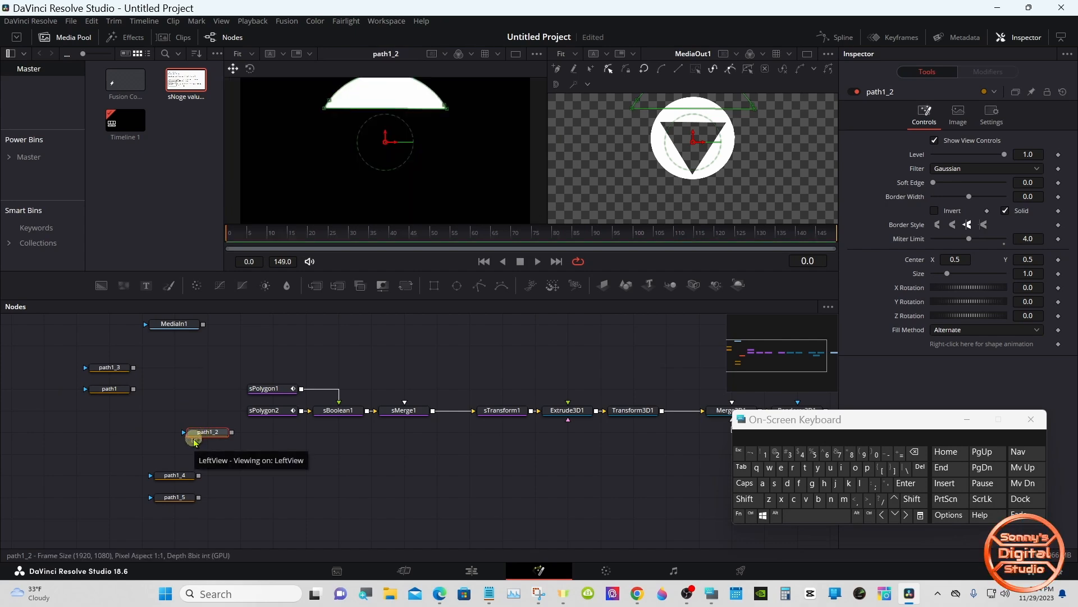
left_click_drag(344, 297, 346, 347)
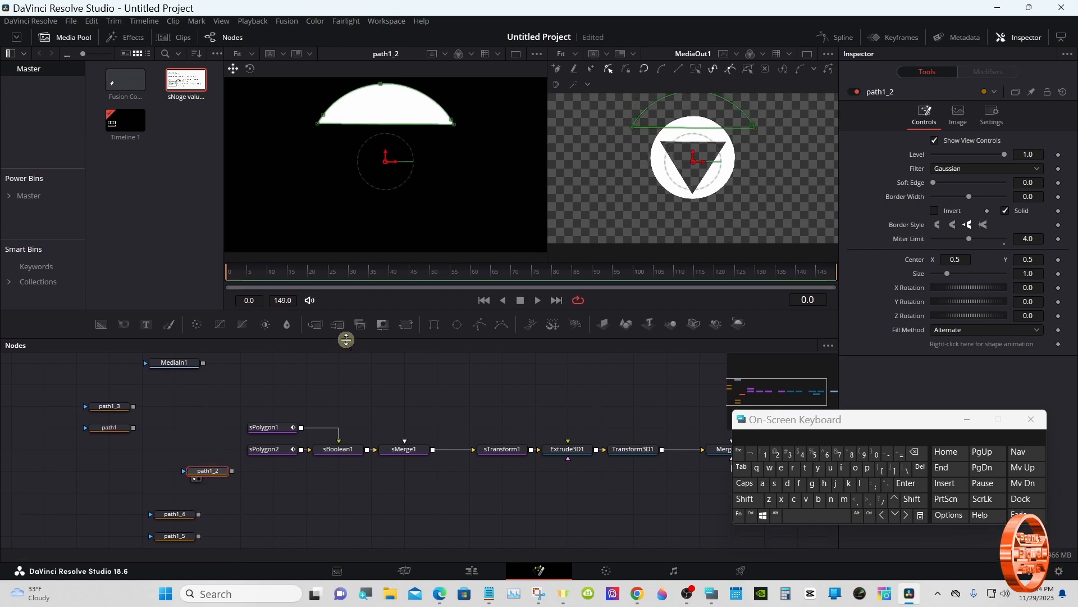
left_click(283, 474)
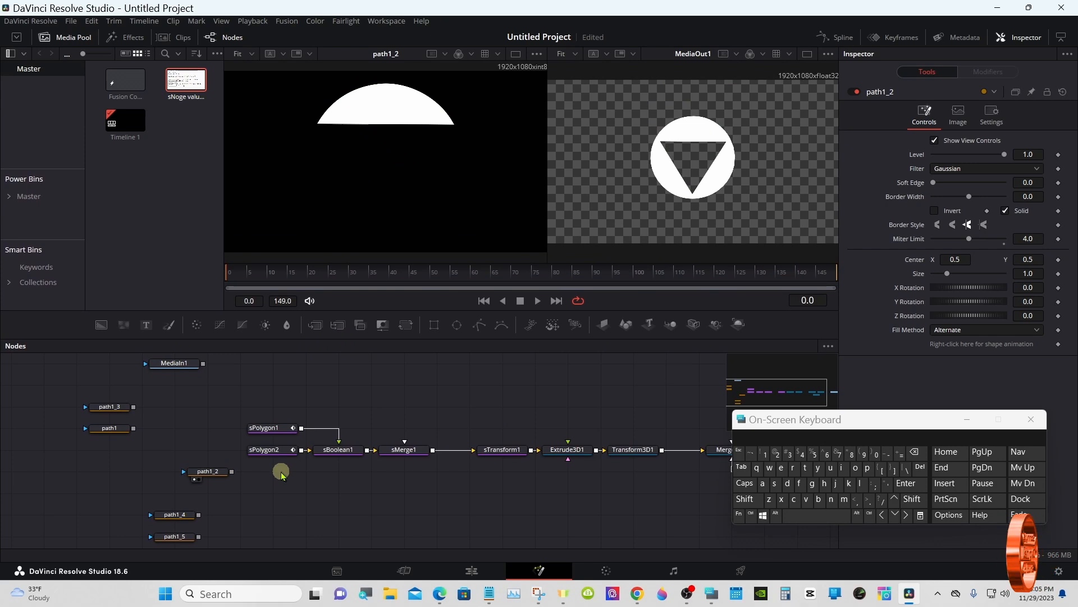
left_click(745, 499)
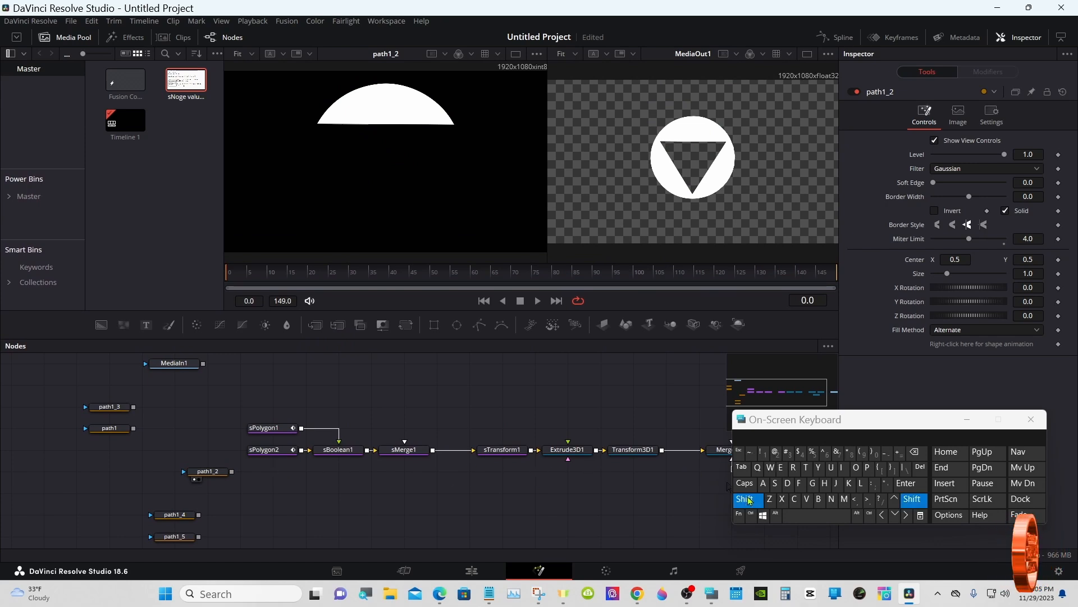
left_click(801, 518)
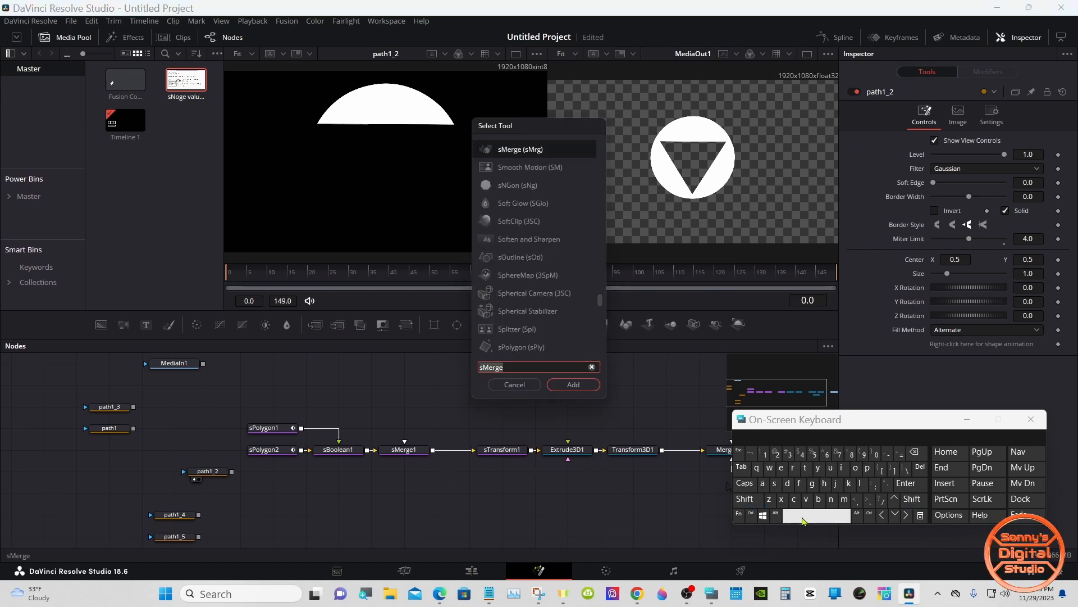
left_click(775, 483)
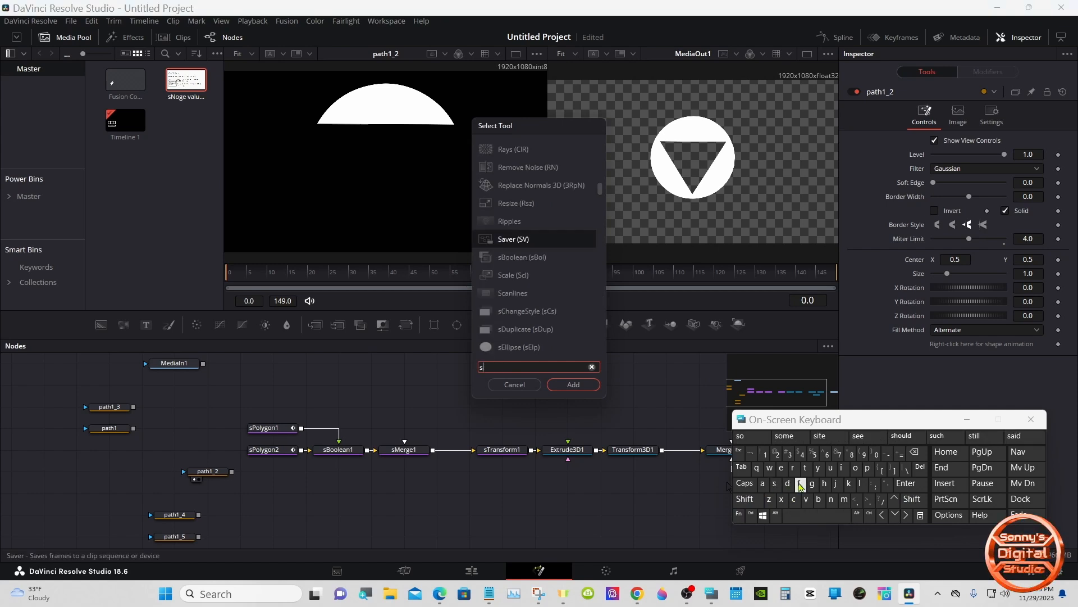
left_click(867, 468)
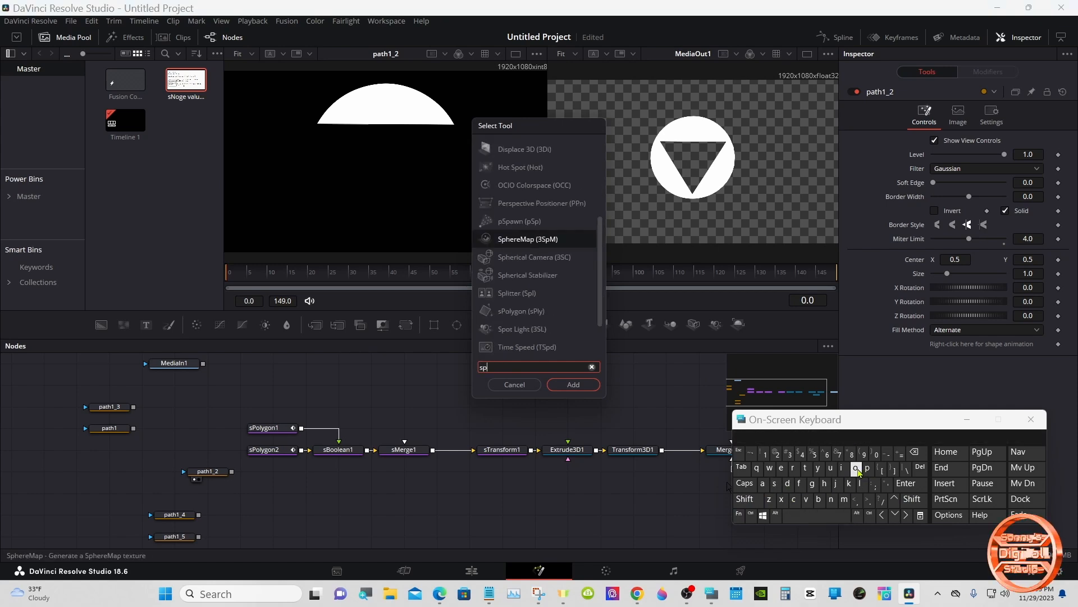
left_click(854, 467)
left_click(493, 164)
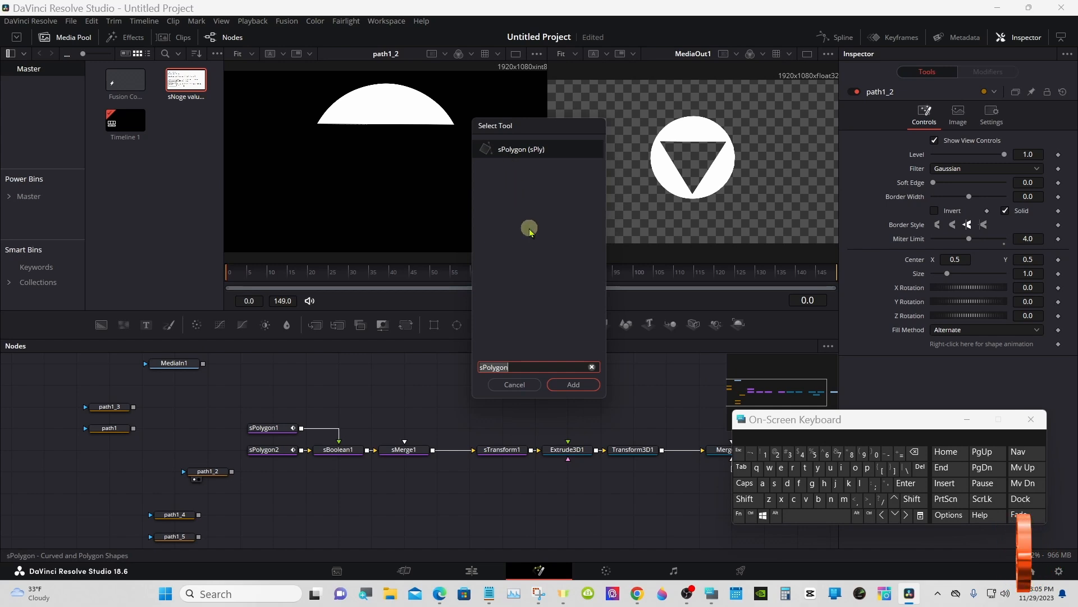
left_click(567, 384)
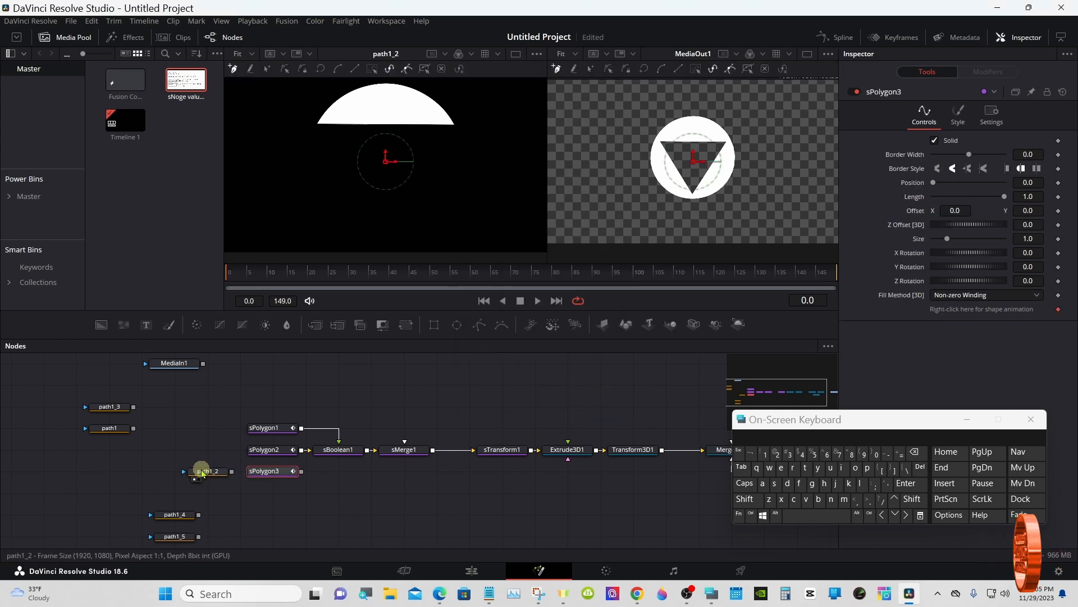
Copy the complete polyline of path1_2 with all its points selected
left_click(204, 472)
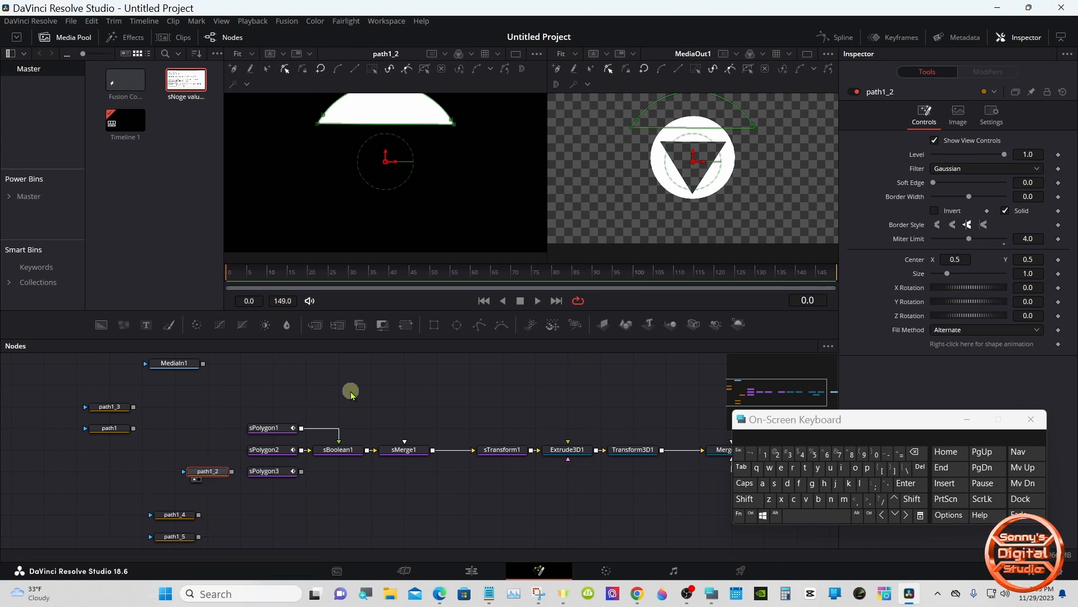
left_click_drag(384, 337, 386, 392)
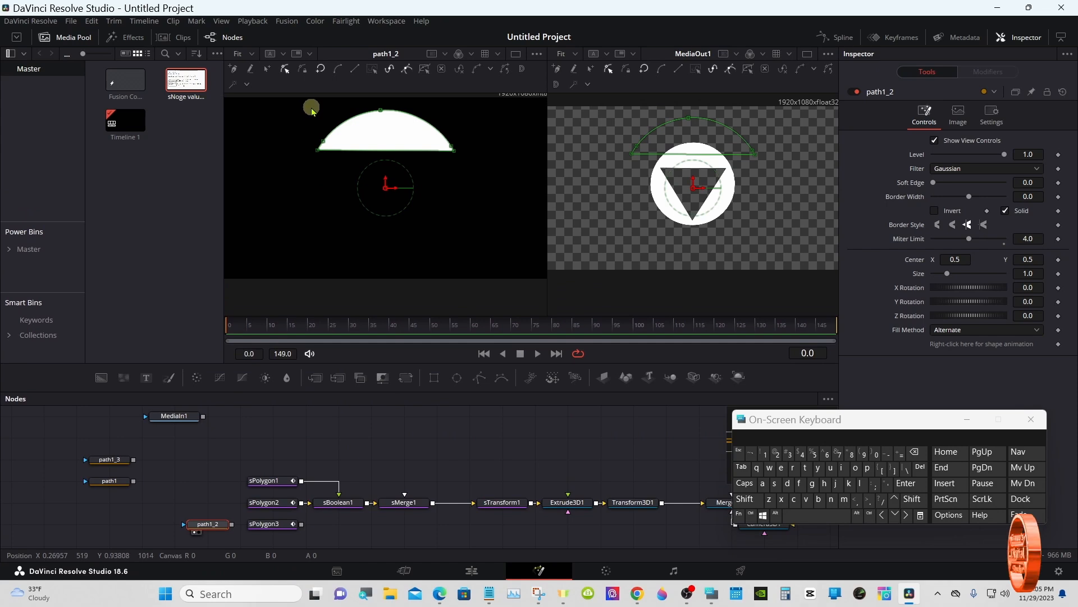
left_click_drag(310, 96, 470, 185)
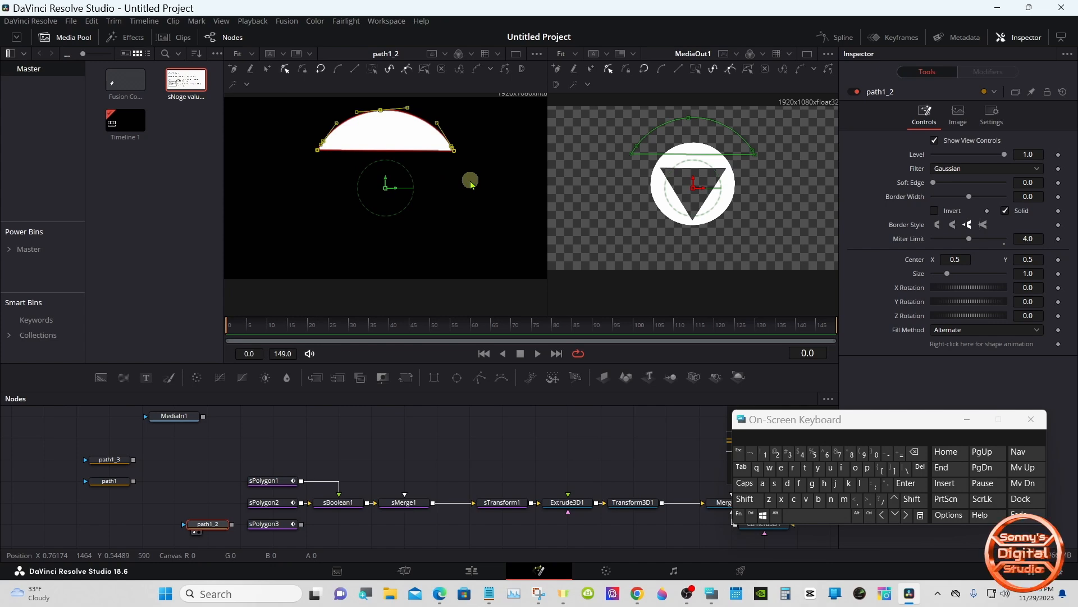
right_click(456, 153)
mouse_move(509, 344)
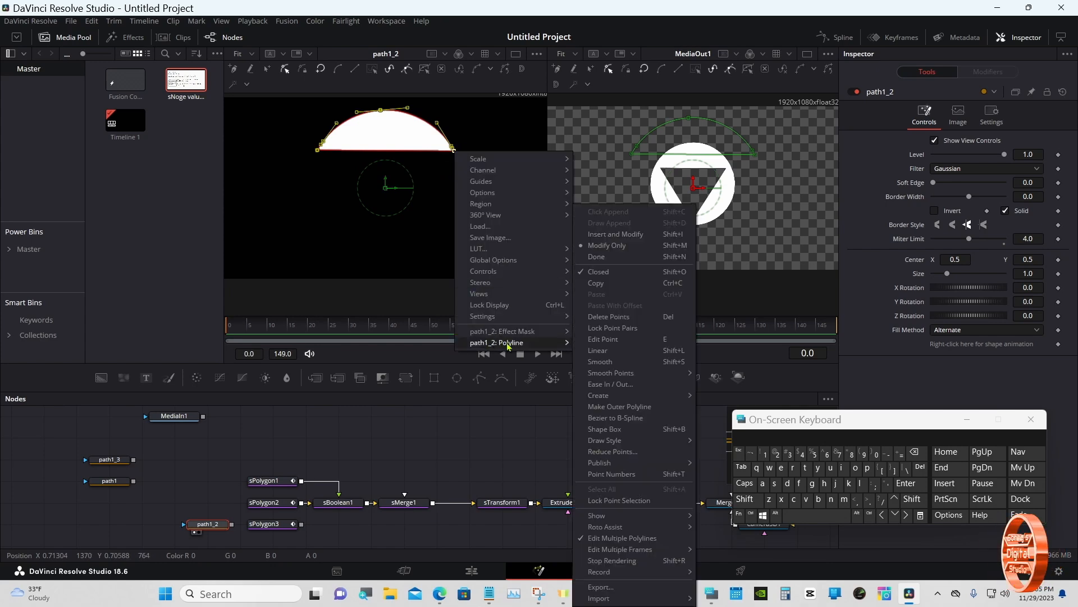
left_click(600, 283)
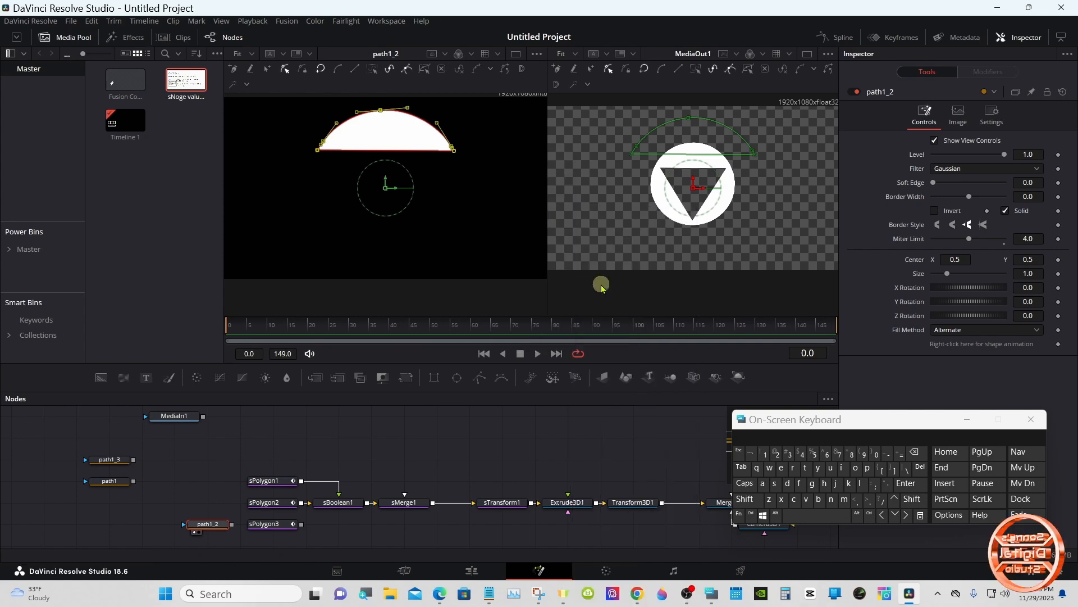
Paste the copied polyline into sPolygon3
left_click(273, 526)
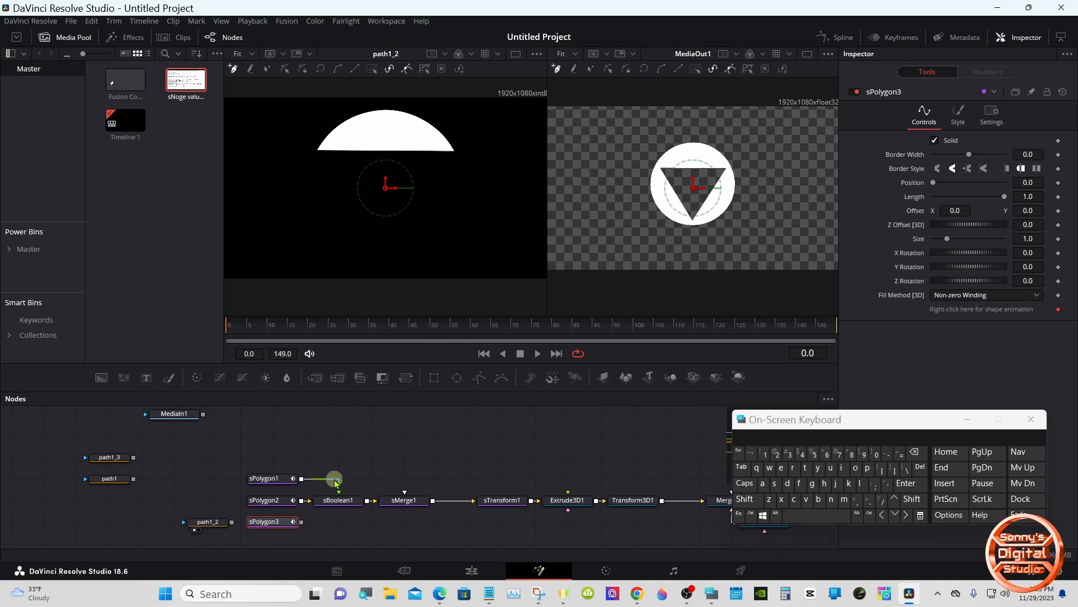
right_click(589, 170)
mouse_move(654, 352)
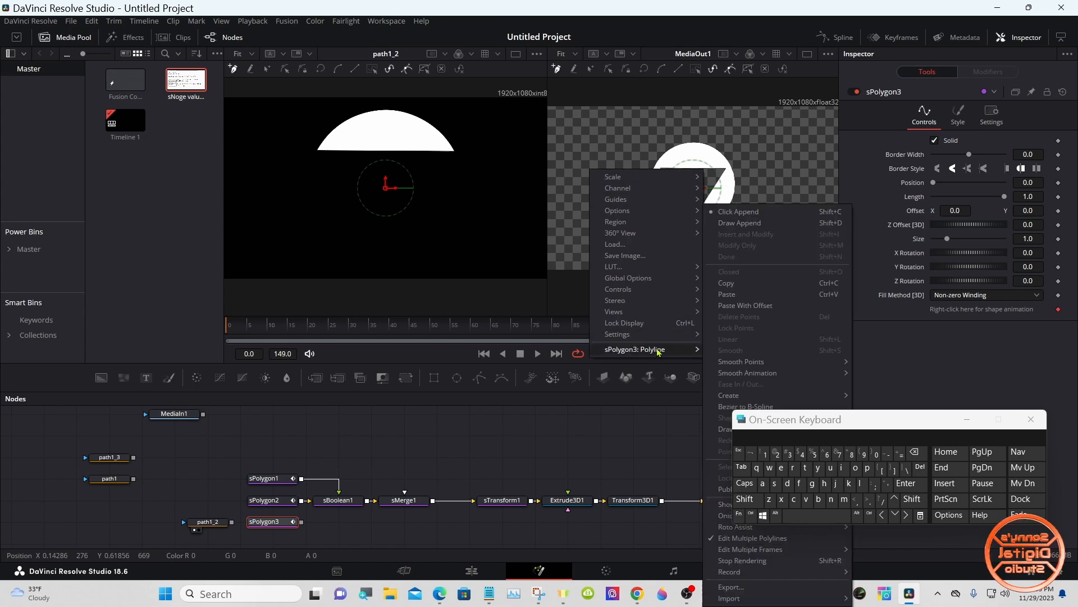
left_click(737, 296)
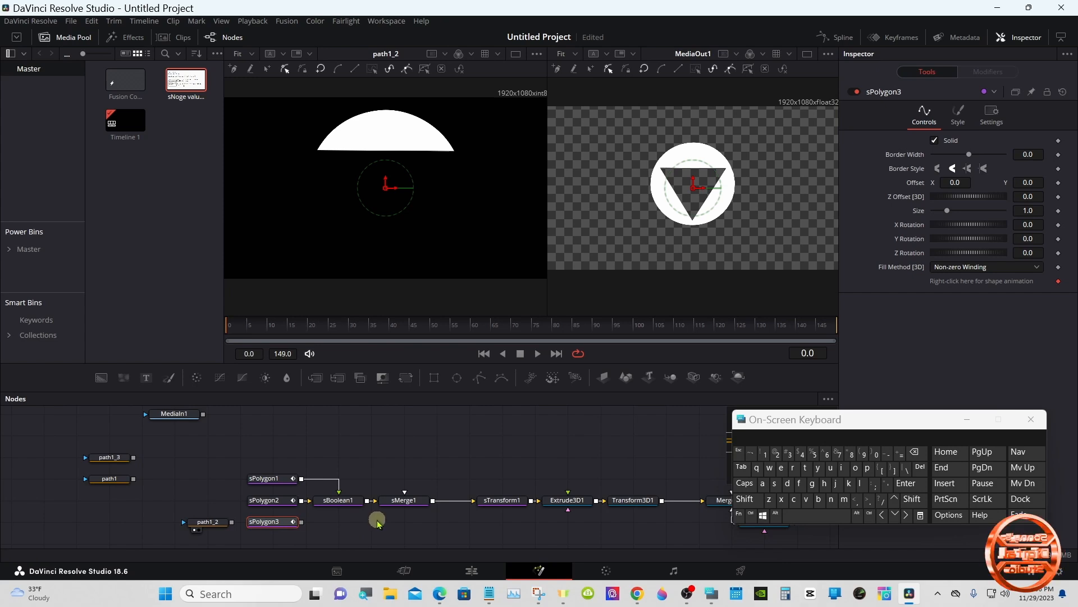
Route sPolygon3 into sMerge1 through a new sBoolean node with its operation set to Subtract
left_click_drag(302, 522, 402, 509)
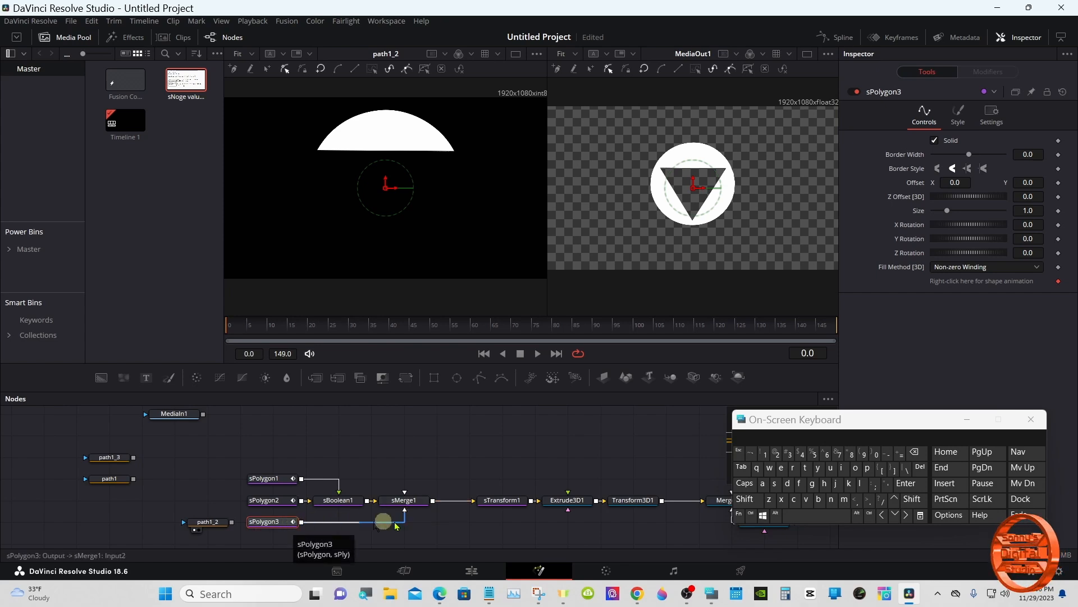
left_click(747, 500)
left_click(797, 515)
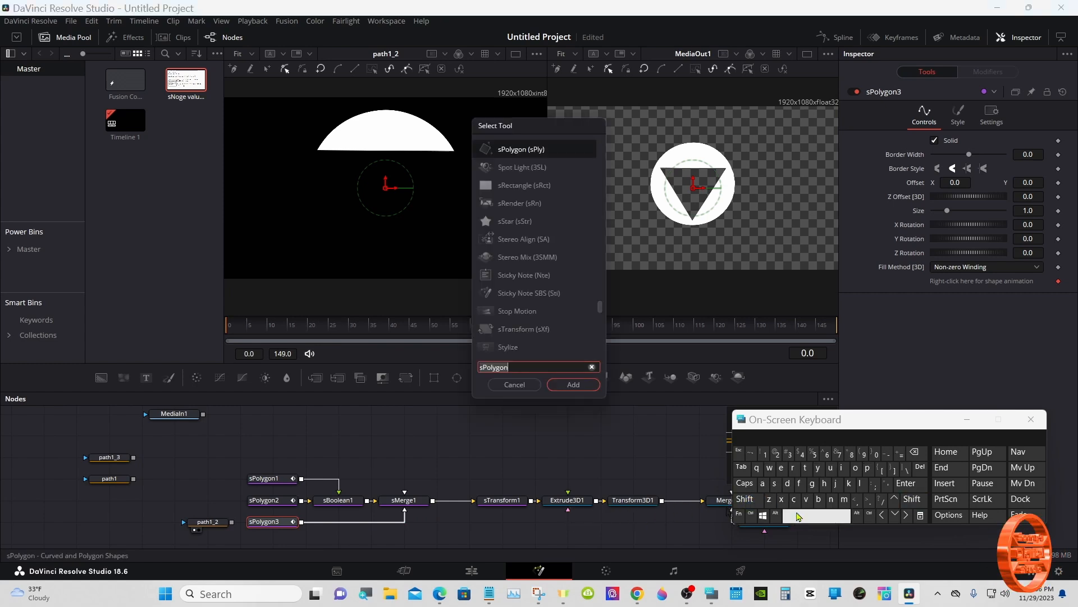
left_click(777, 484)
left_click(818, 499)
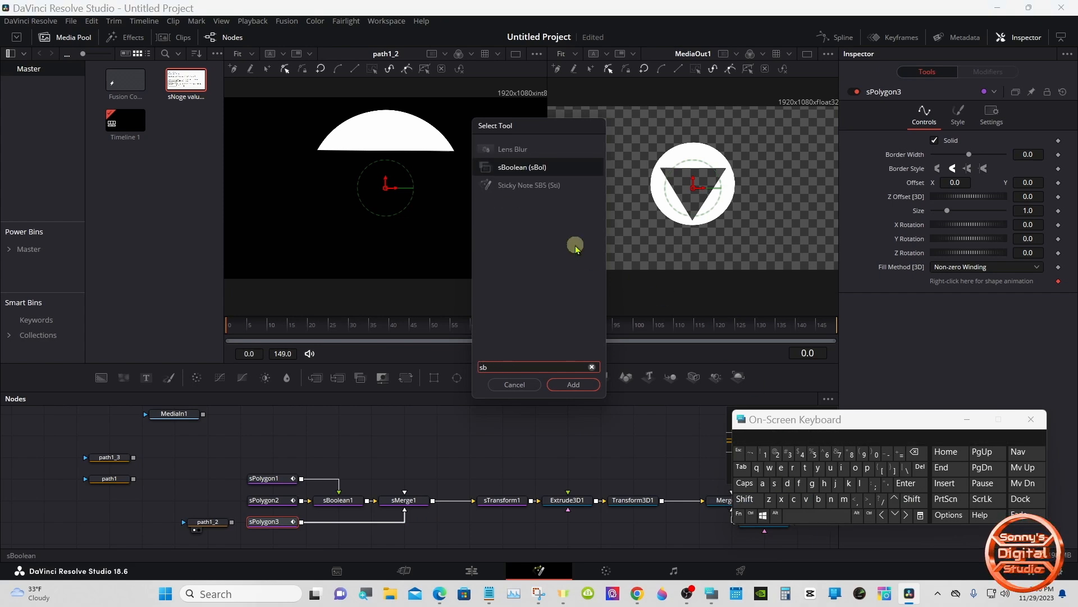
left_click(534, 173)
left_click(559, 383)
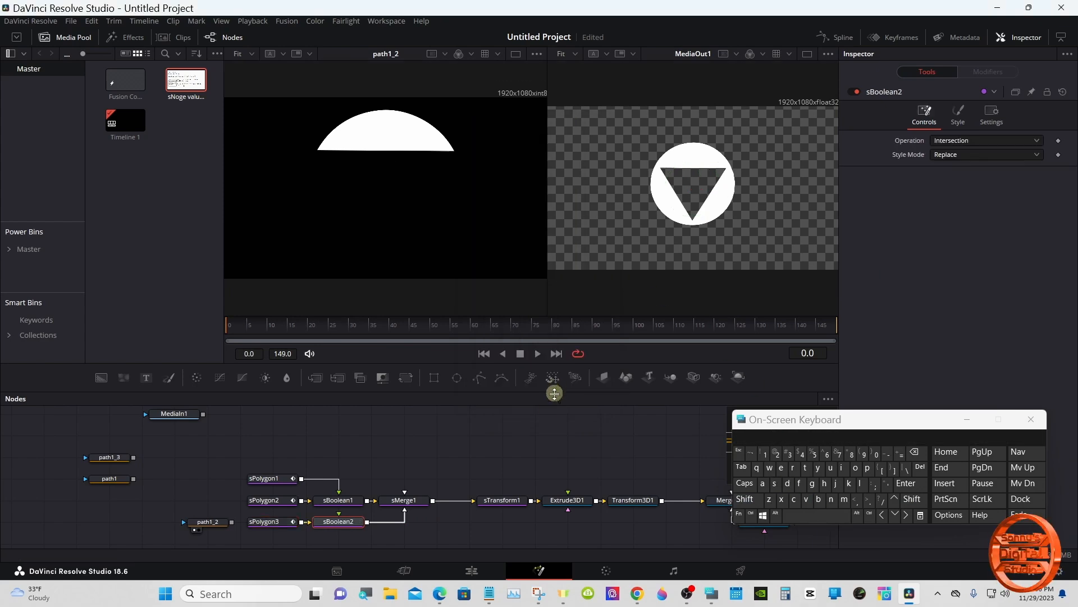
left_click(950, 141)
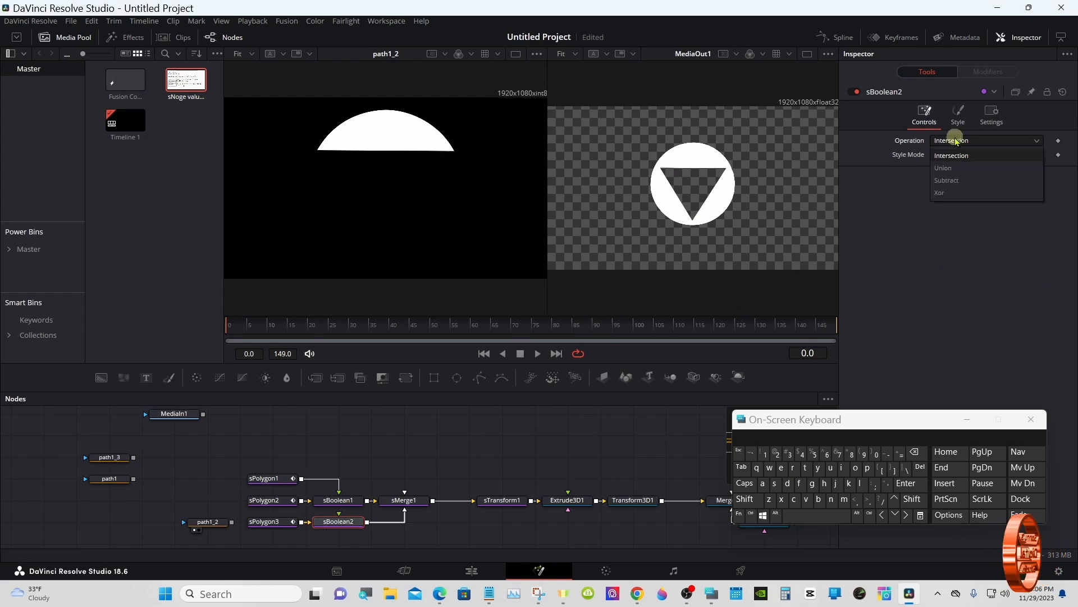
left_click(956, 180)
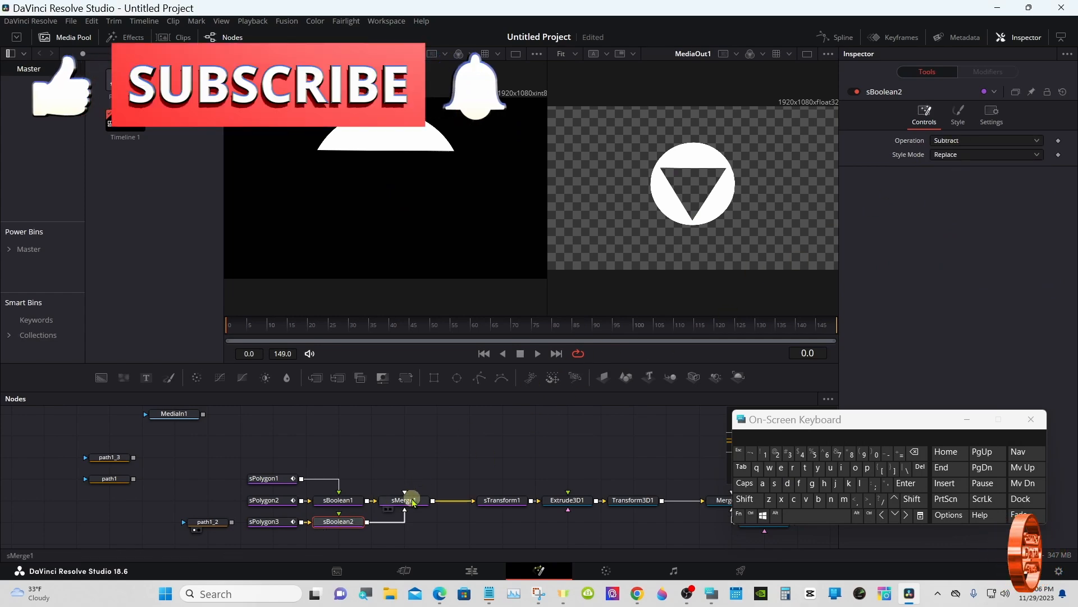
Shift sMerge1, sTransform1, Extrude3D1 and Transform3D1 to the right, widening the gap behind the sBoolean nodes
left_click_drag(406, 500, 436, 502)
left_click(437, 501)
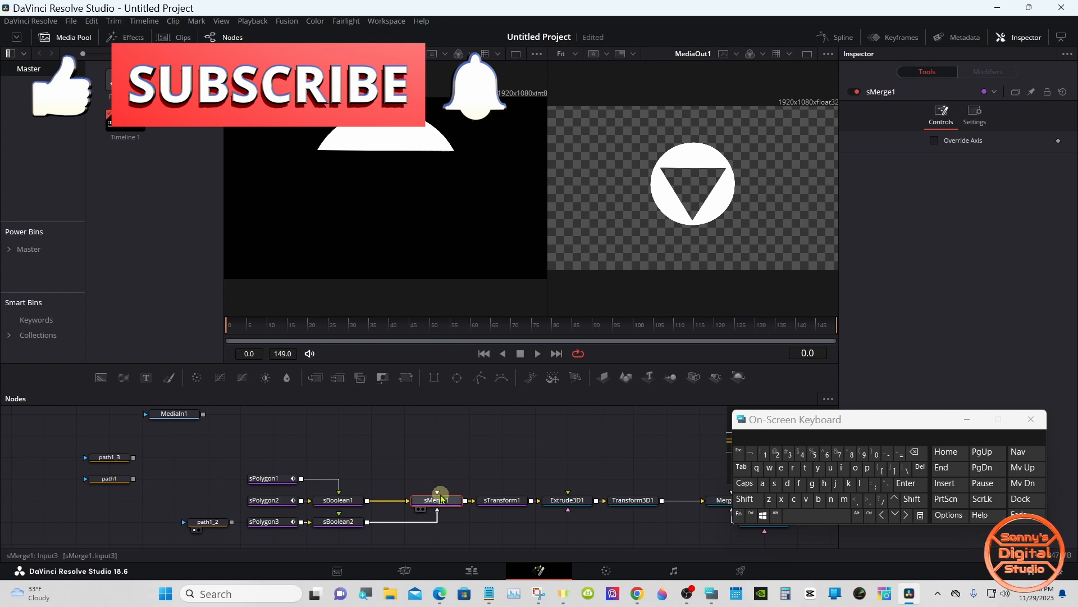
left_click_drag(421, 479, 625, 506)
left_click_drag(620, 503, 652, 504)
left_click(522, 522)
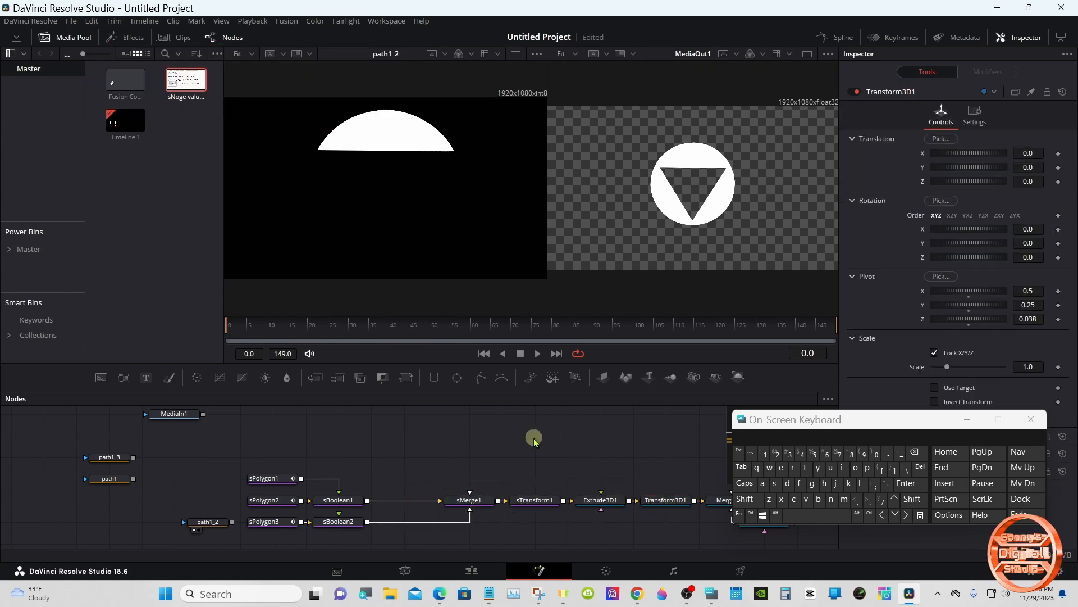
Detach sBoolean2, insert it between sBoolean1 and sMerge1, and connect sPolygon3 to its second input
left_click_drag(533, 393, 531, 339)
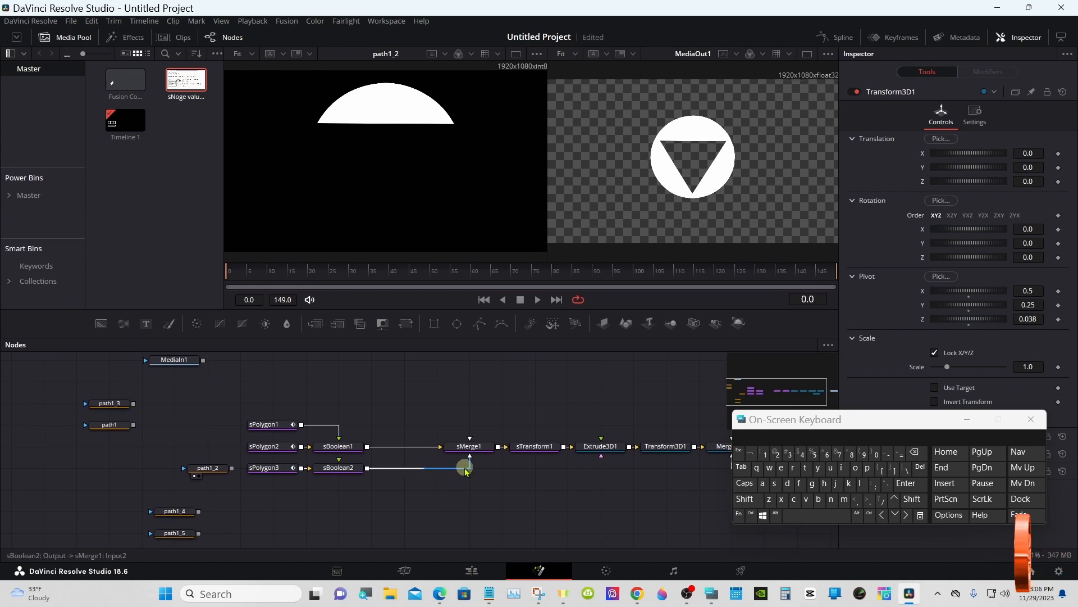
left_click_drag(465, 469, 462, 465)
left_click_drag(356, 466, 411, 471)
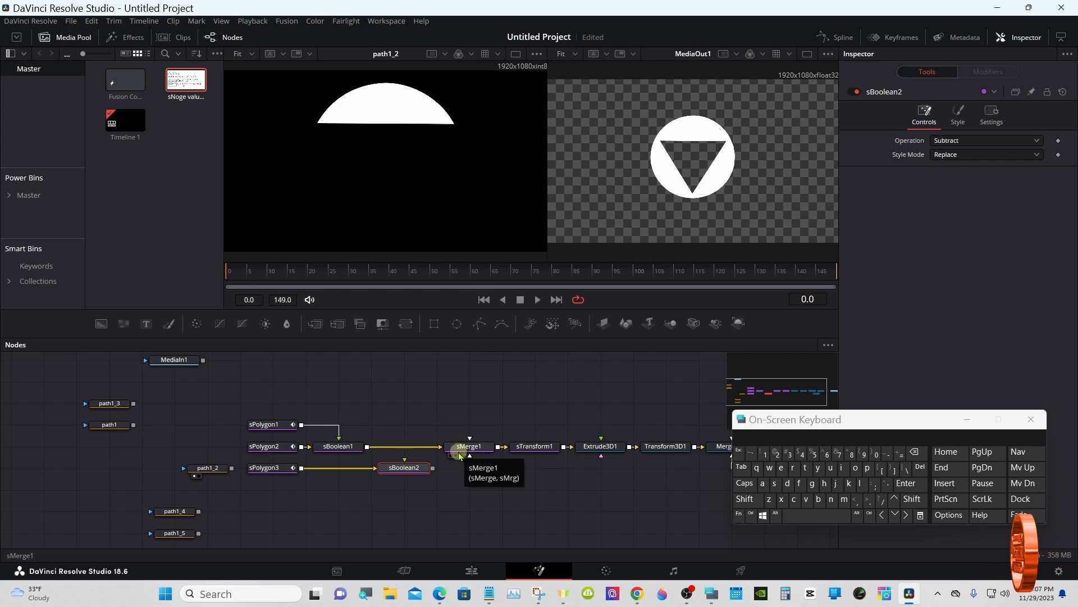
left_click(745, 499)
left_click_drag(418, 473, 418, 452)
left_click(745, 499)
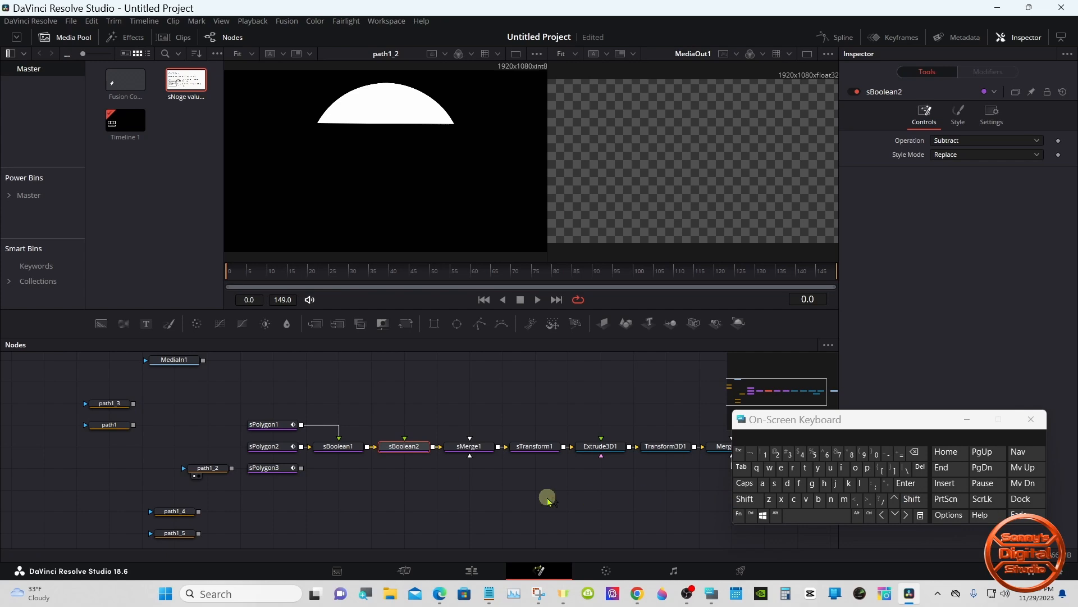
left_click_drag(301, 467, 404, 455)
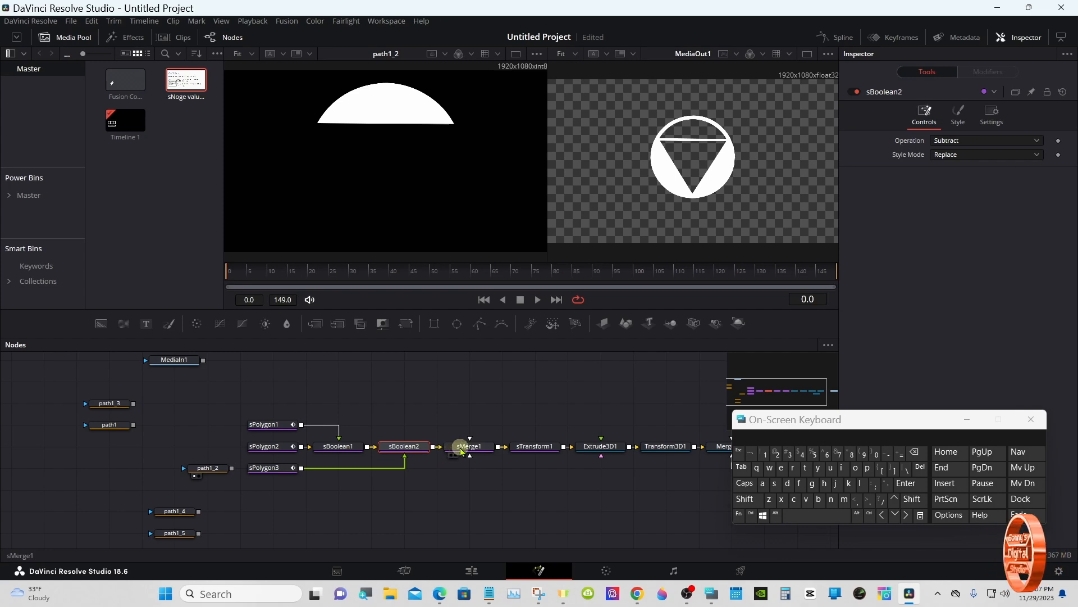
Move sMerge1 and sTransform1 down below the sBoolean row, and place path1_4 directly beneath path1_2
left_click_drag(464, 452, 441, 493)
left_click_drag(524, 446, 525, 489)
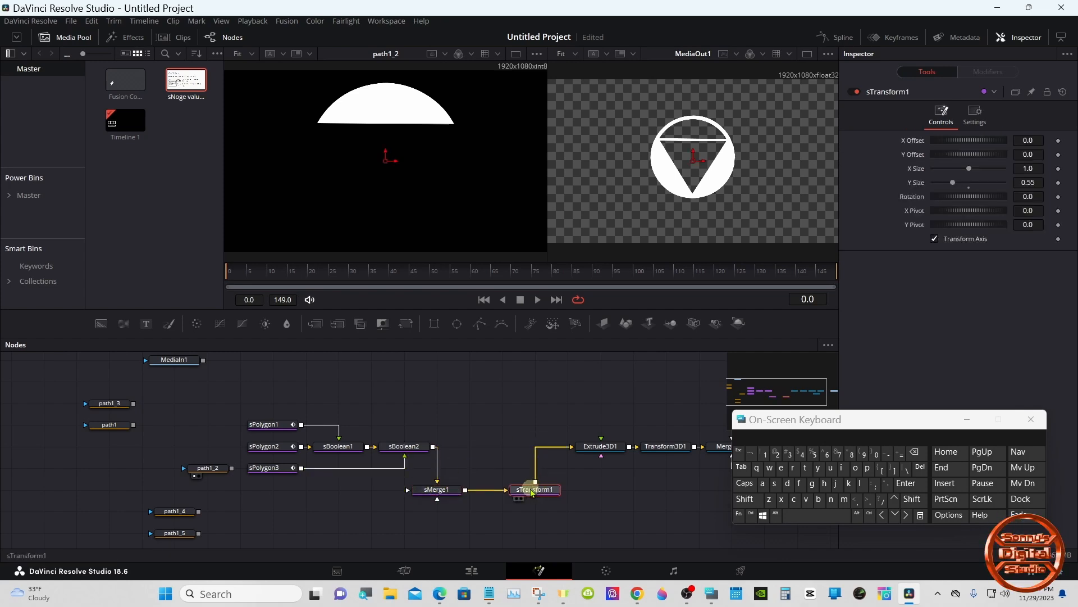
left_click_drag(169, 514, 227, 502)
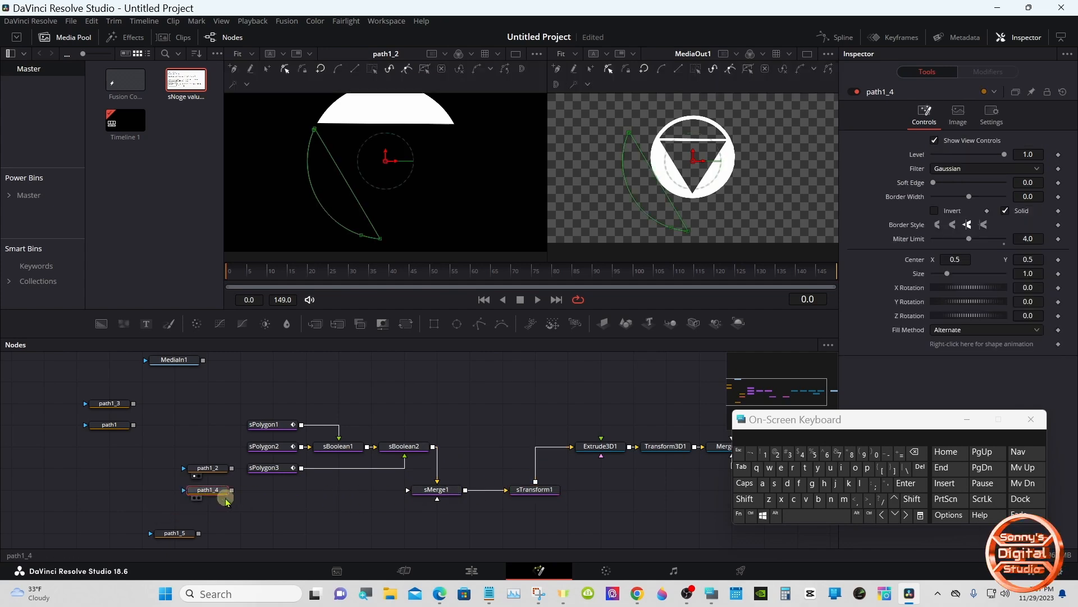
Add an unconnected sPolygon node beside path1_4, beneath sPolygon3
left_click(277, 494)
left_click(745, 499)
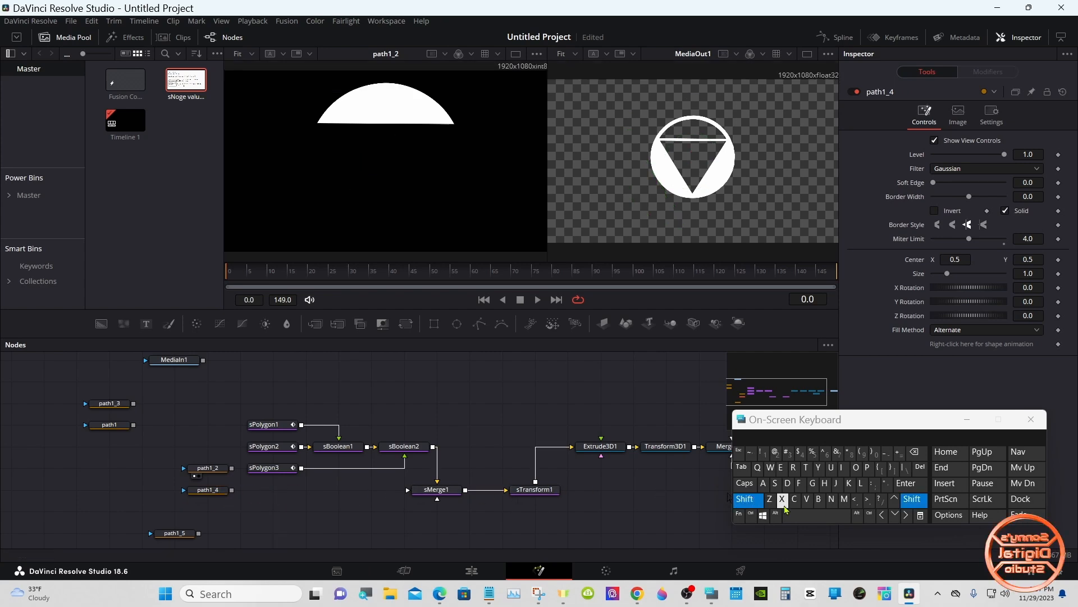
left_click(798, 517)
type("sBoolean")
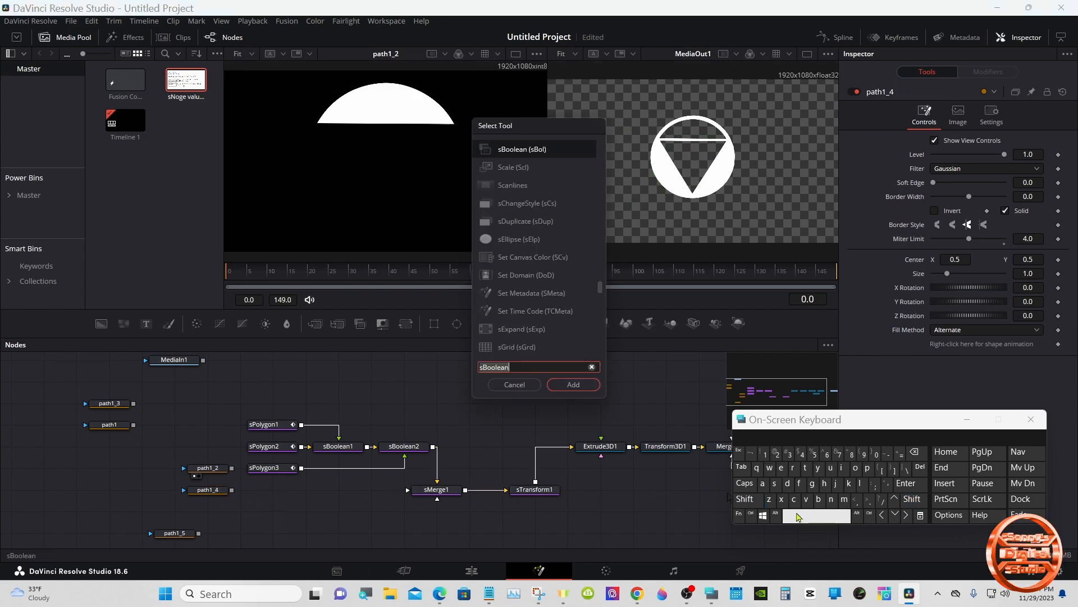
type("sp")
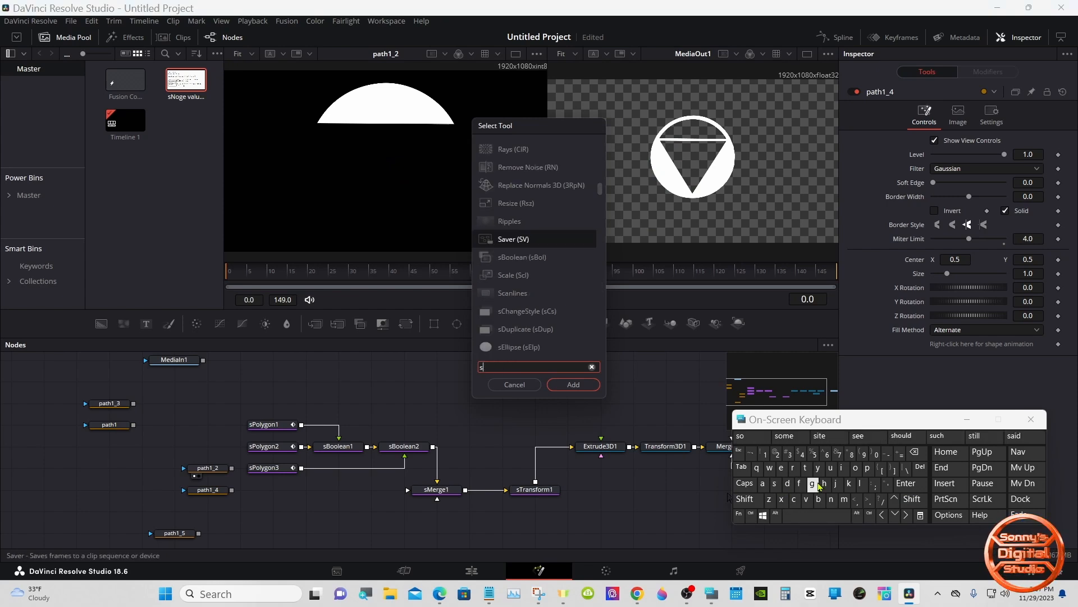
left_click(856, 468)
left_click(528, 170)
left_click(560, 384)
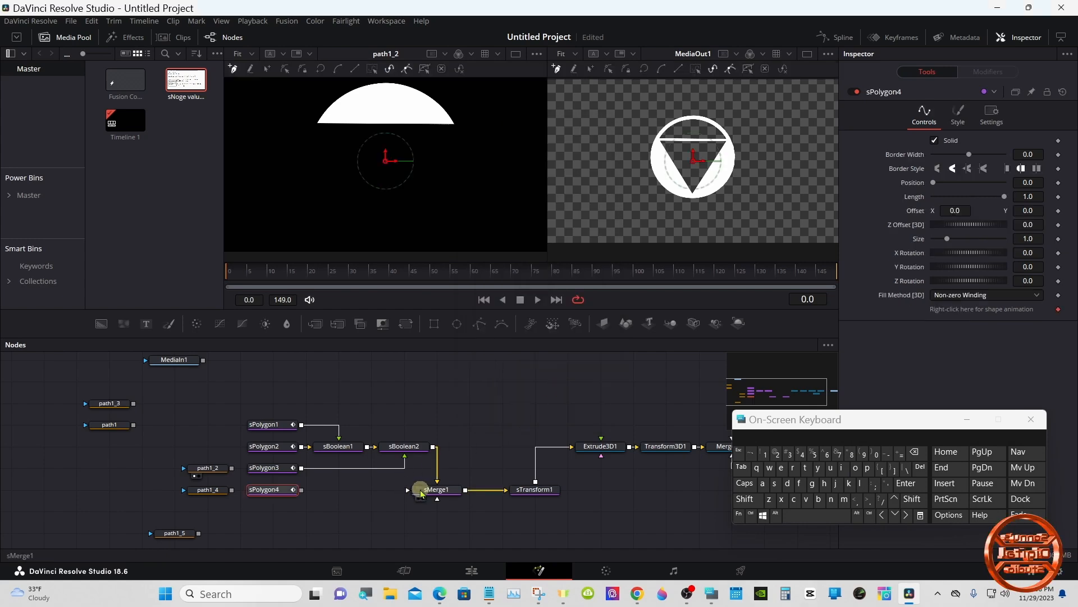
Move sMerge1 up level with sPolygon3, and insert an sBoolean node between it and sTransform1, placed directly beneath sMerge1
left_click(422, 494)
left_click_drag(424, 493, 425, 477)
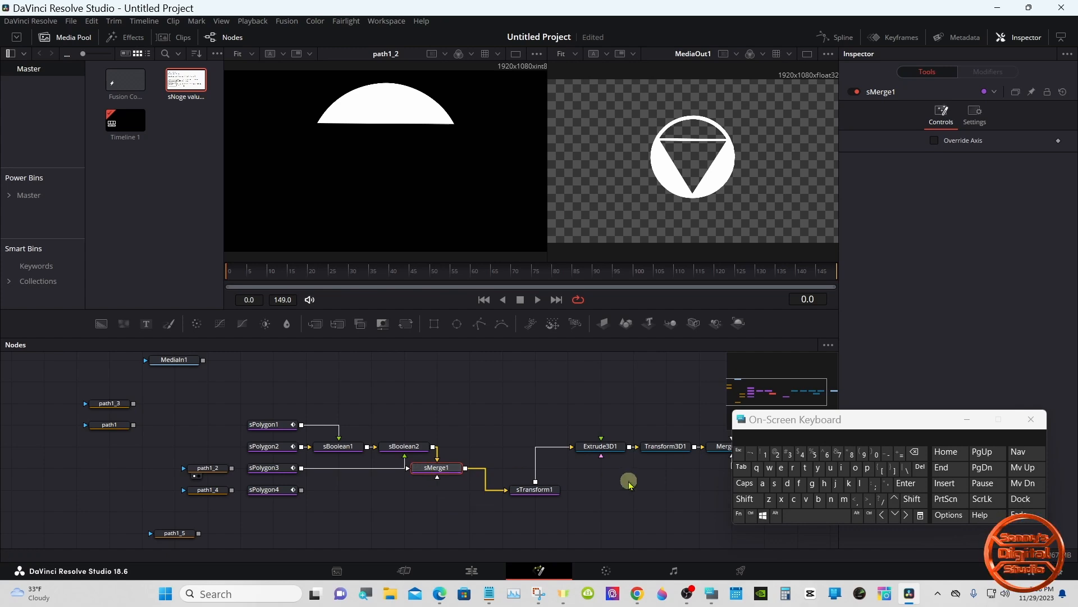
left_click(745, 499)
left_click(798, 515)
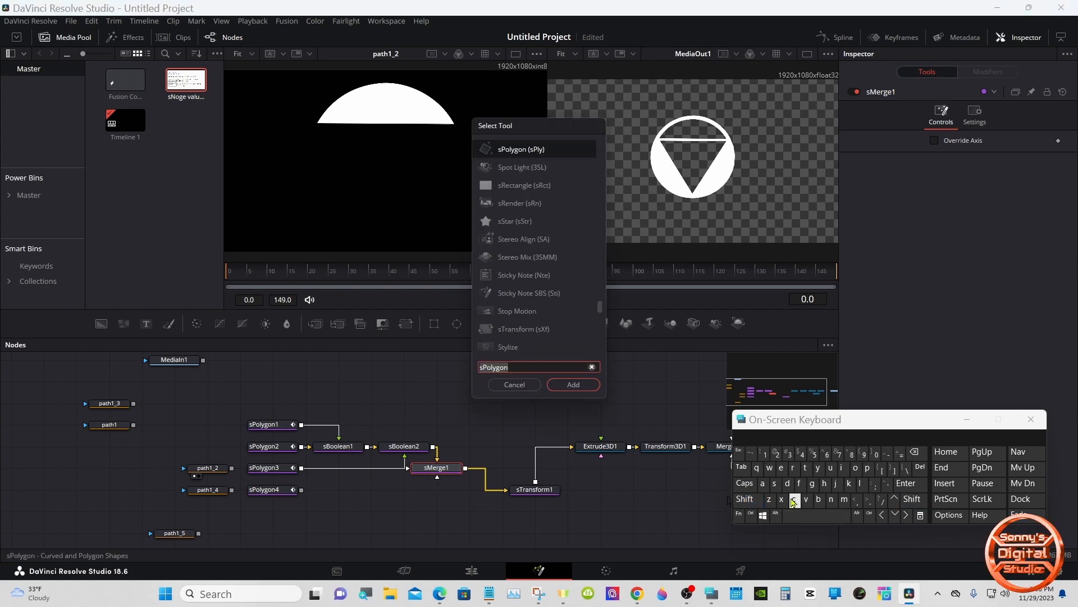
left_click(775, 485)
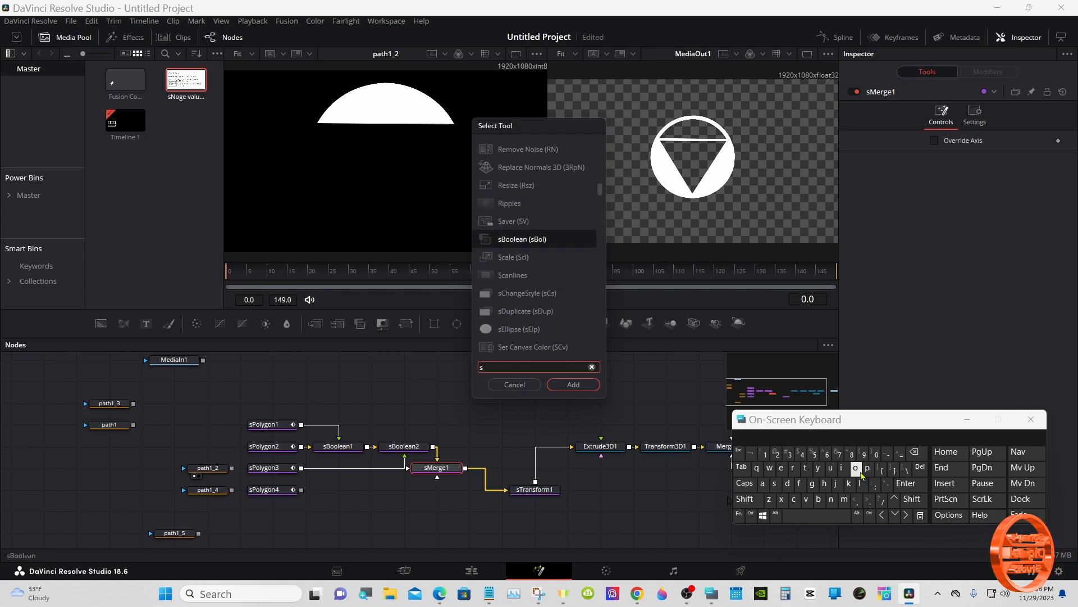
left_click(820, 498)
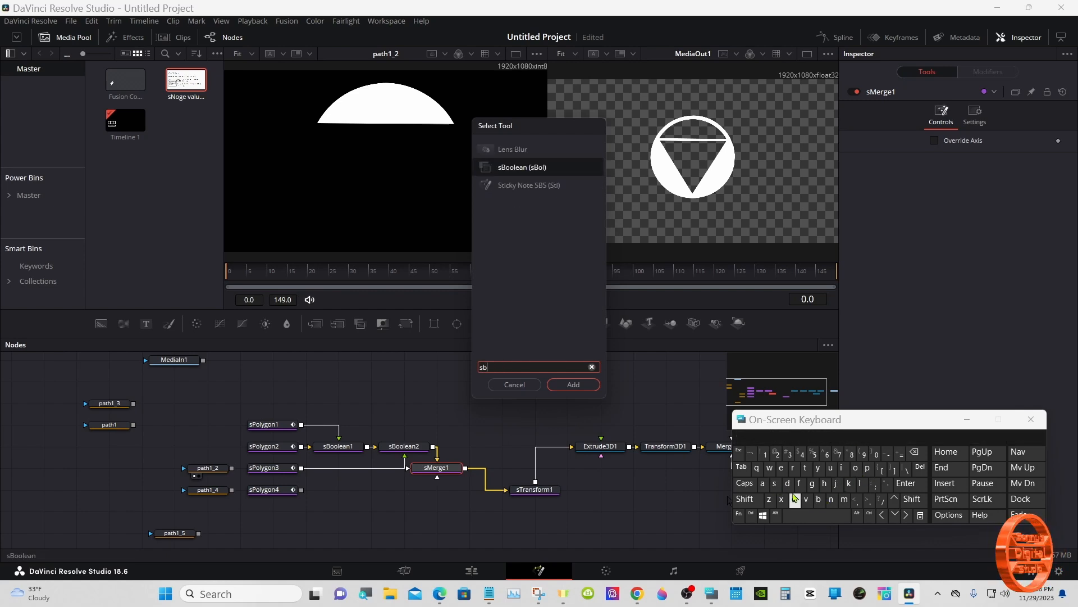
left_click(532, 166)
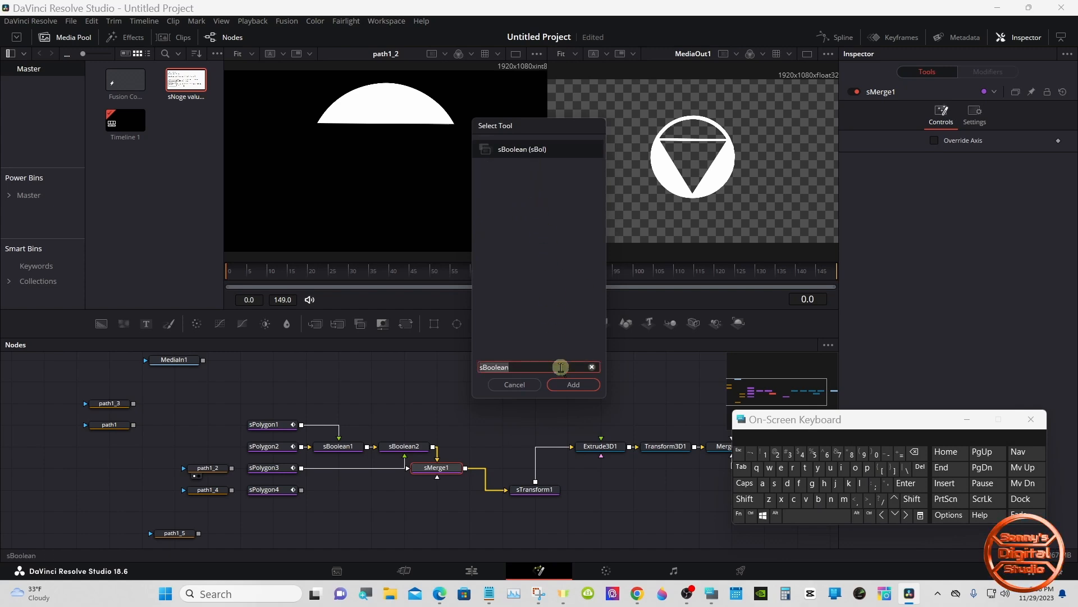
left_click(569, 384)
left_click_drag(502, 465, 433, 501)
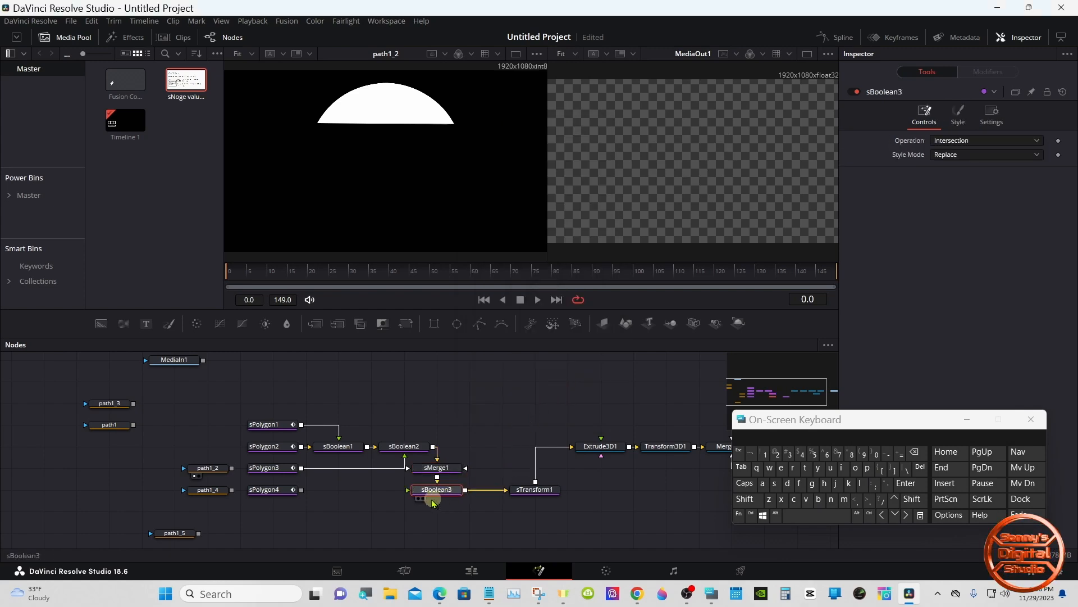
Copy all points of path1_4's polyline and paste them into sPolygon4's polyline
left_click(222, 492)
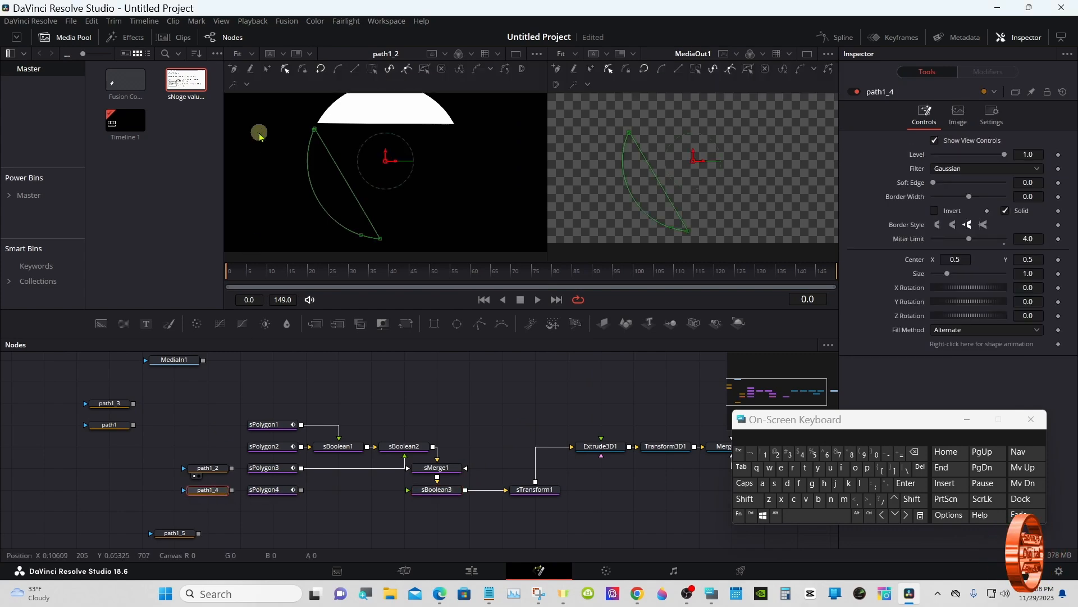
left_click_drag(279, 116, 358, 170)
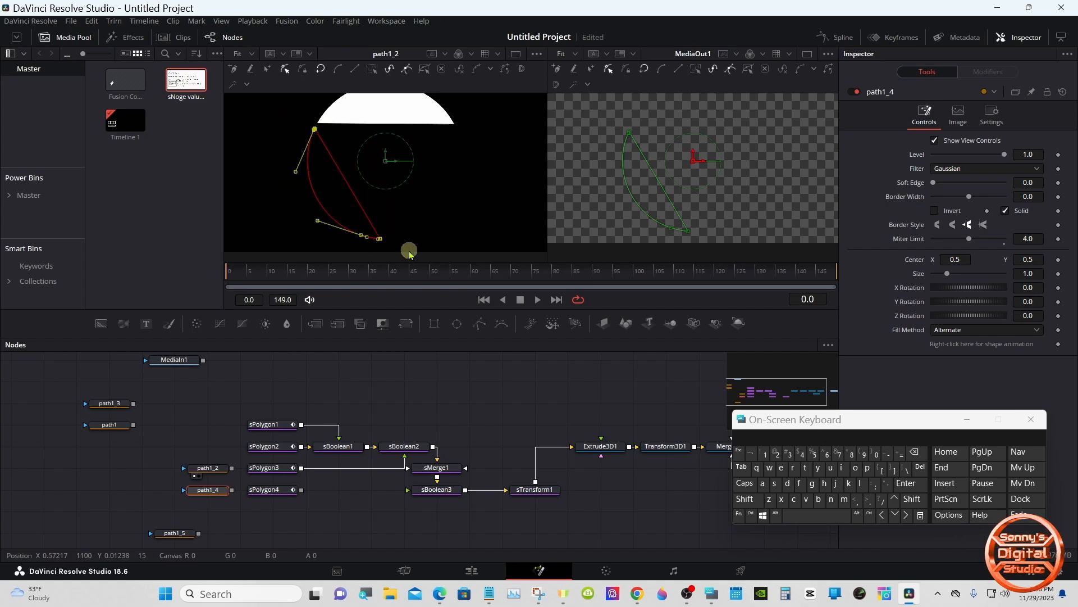
right_click(378, 239)
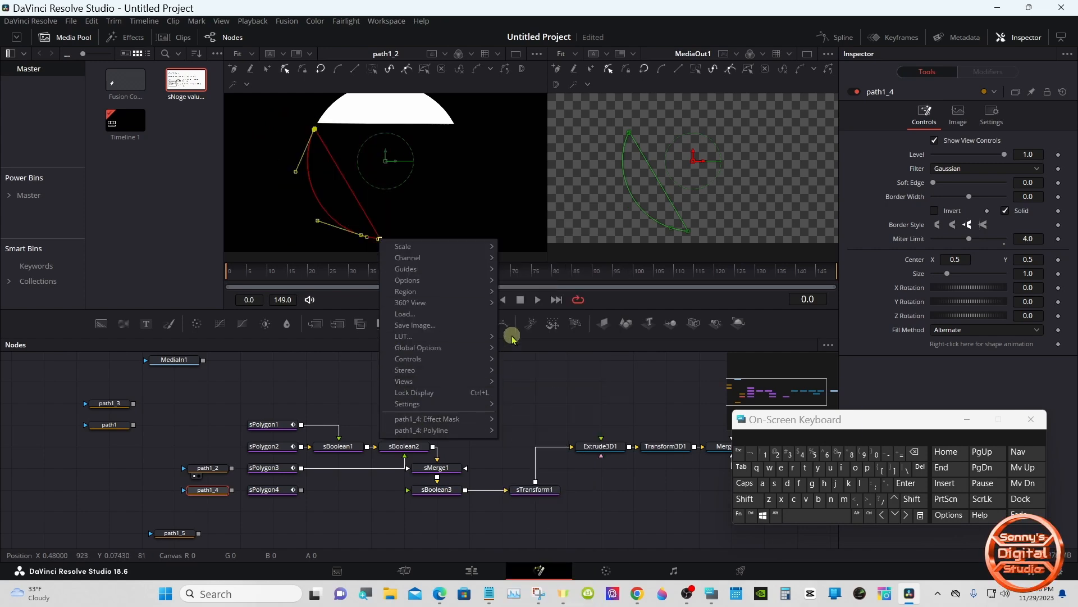
mouse_move(438, 430)
left_click(527, 286)
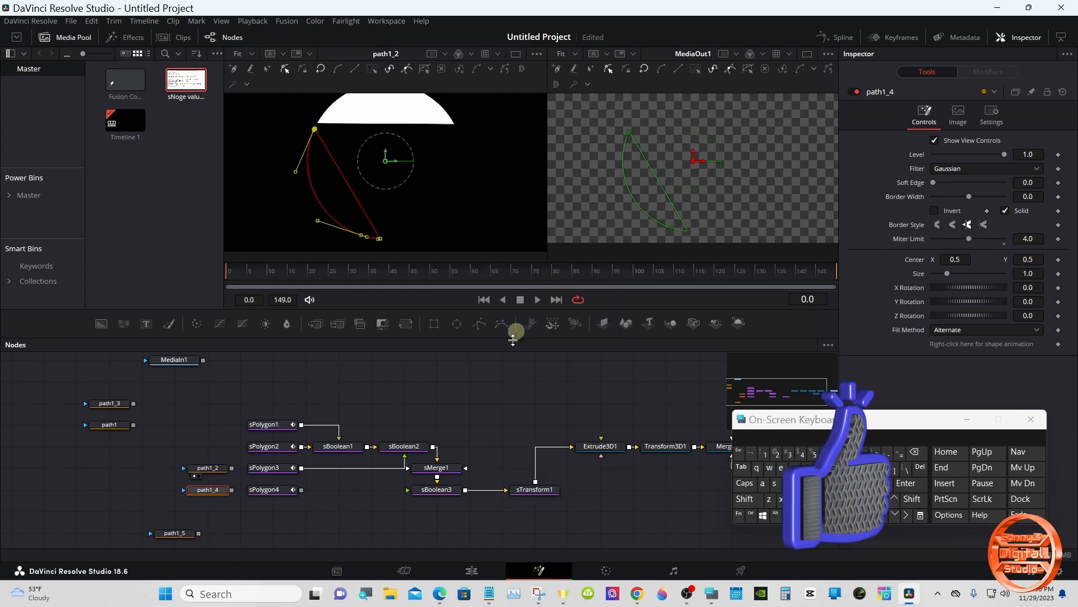
left_click(283, 490)
right_click(573, 144)
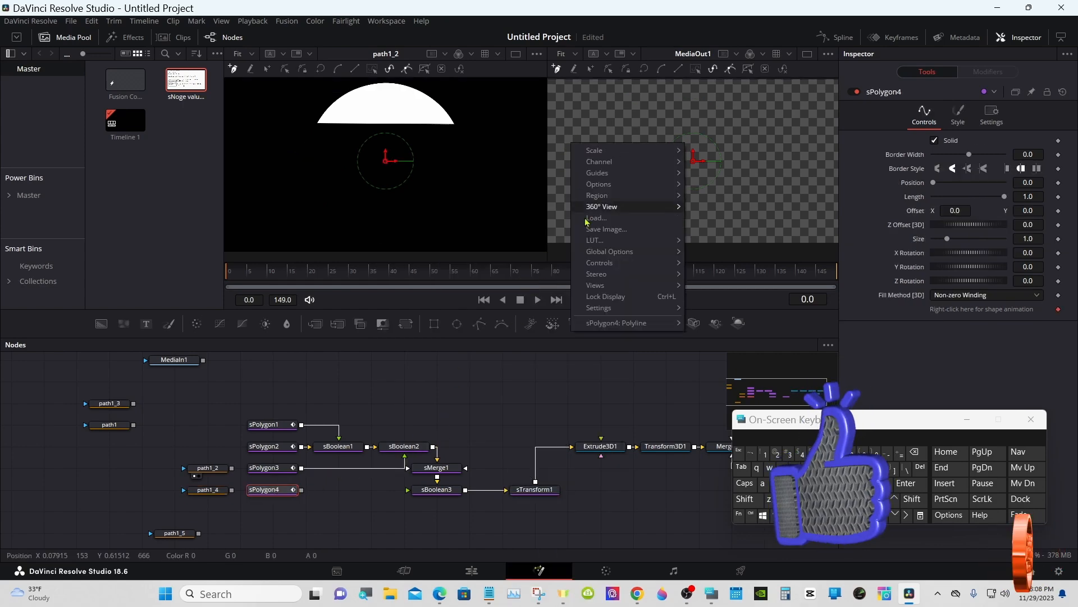
mouse_move(618, 322)
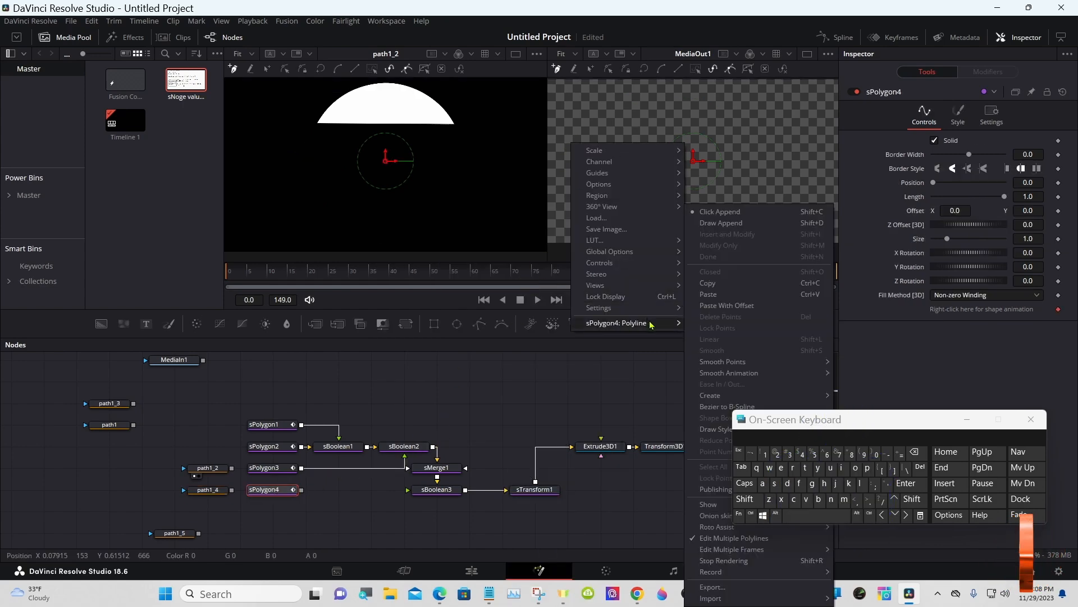
left_click(706, 296)
Connect sPolygon4 to the second input of sBoolean3 and set that node's operation to Subtract
left_click_drag(301, 489, 426, 494)
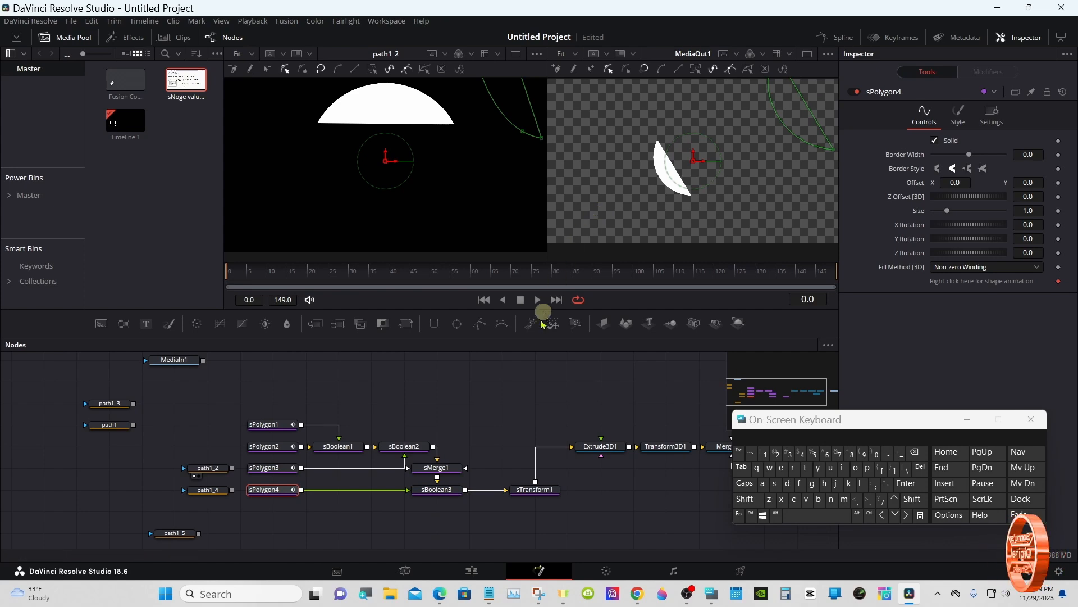
left_click(451, 489)
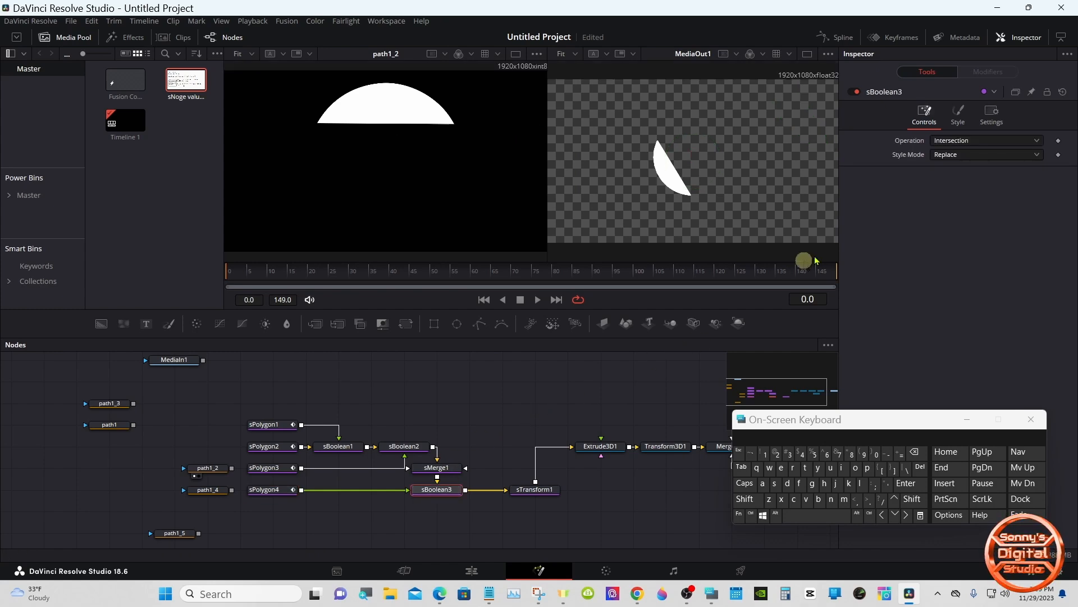
left_click(960, 143)
left_click(961, 178)
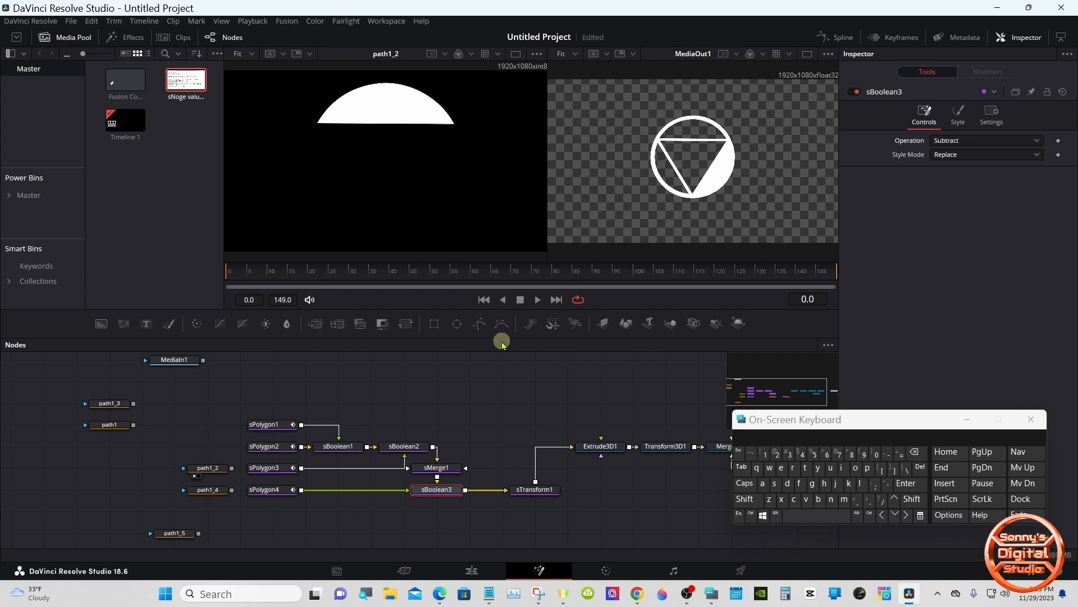
Insert another sBoolean node between sBoolean3 and sTransform1, placing it directly beneath sBoolean3
left_click_drag(502, 338, 501, 296)
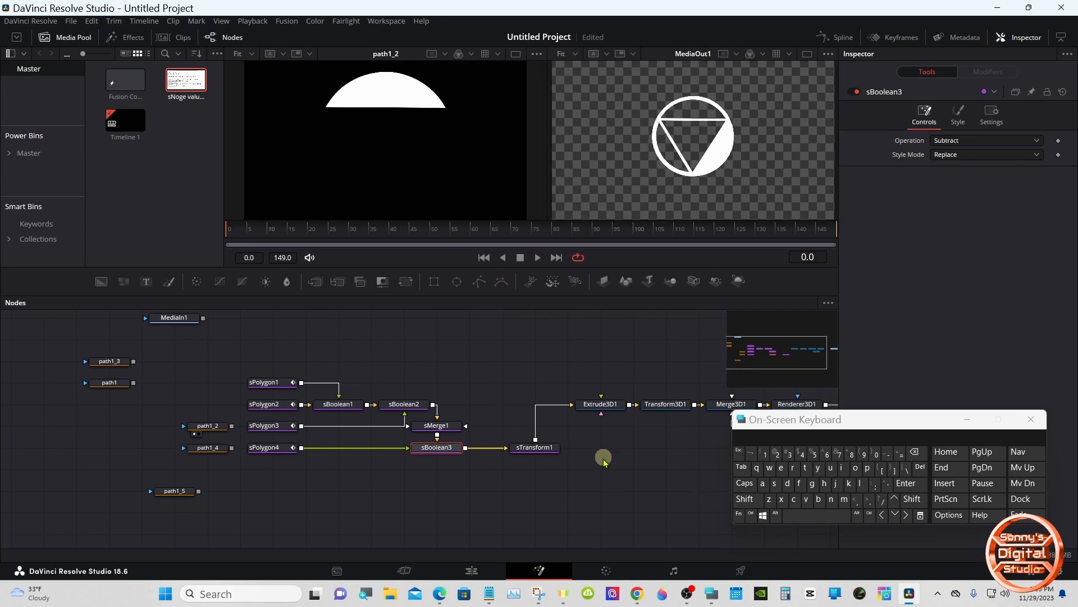
left_click(745, 499)
left_click(816, 515)
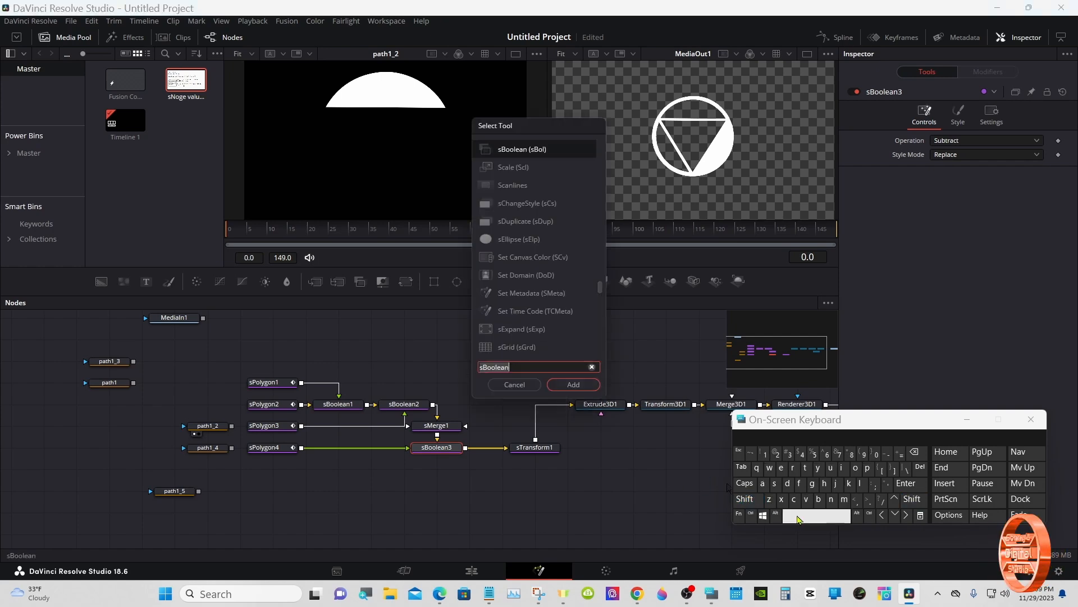
left_click(572, 385)
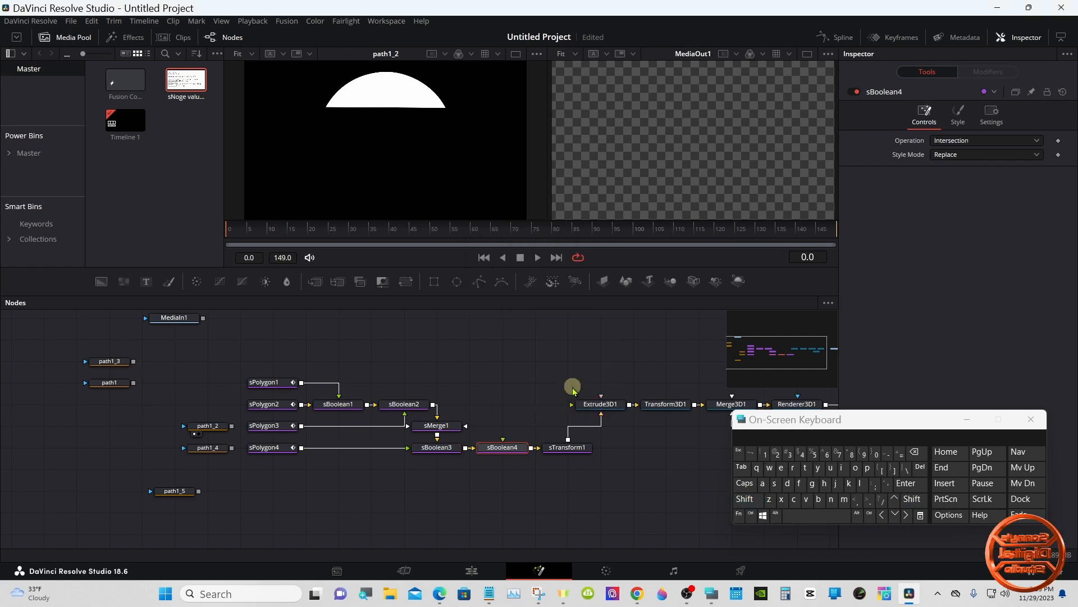
left_click_drag(516, 448, 455, 476)
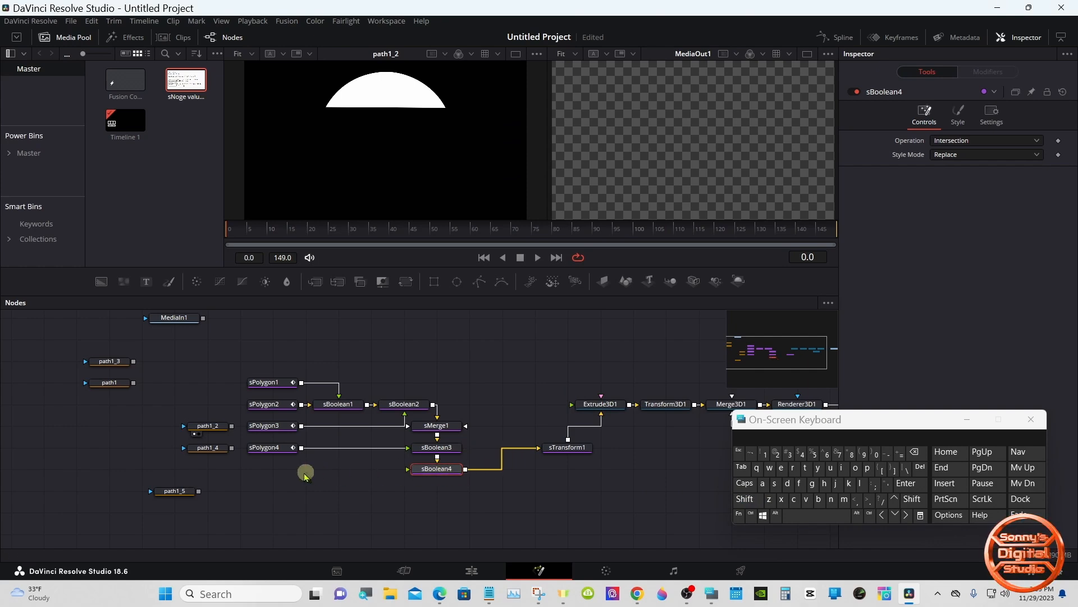
Place path1_5 directly beneath path1_4 and add an unconnected sPolygon node beside it, below sPolygon4
left_click_drag(178, 489, 212, 470)
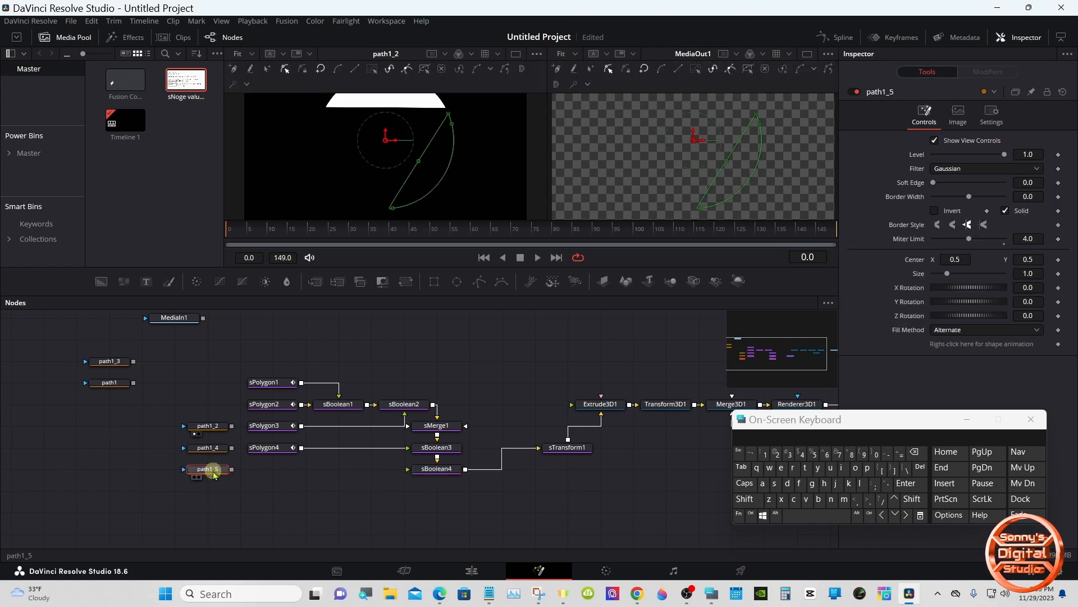
left_click(268, 473)
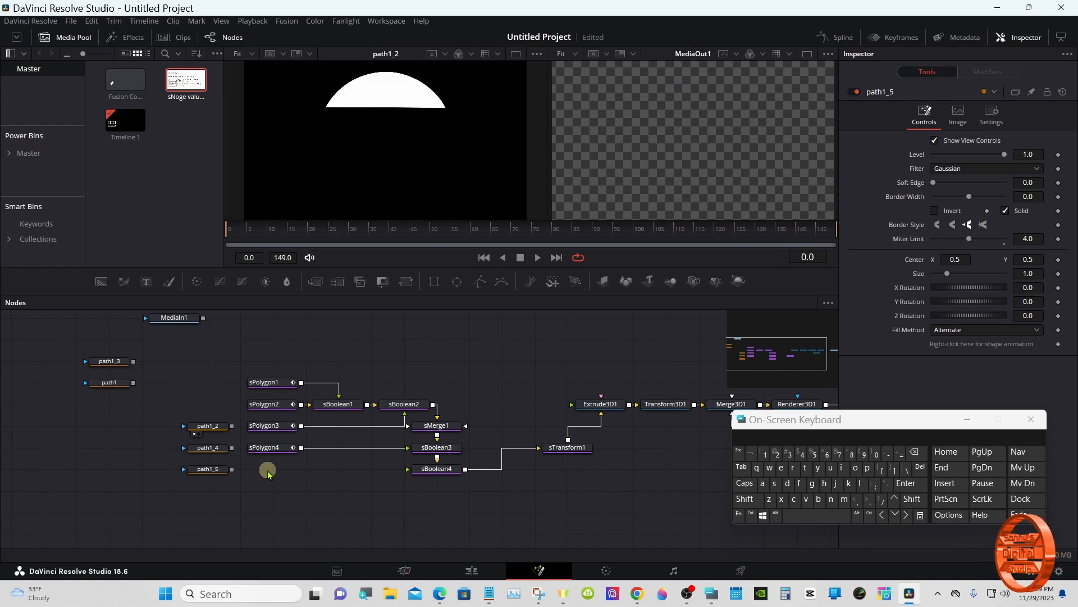
left_click(743, 500)
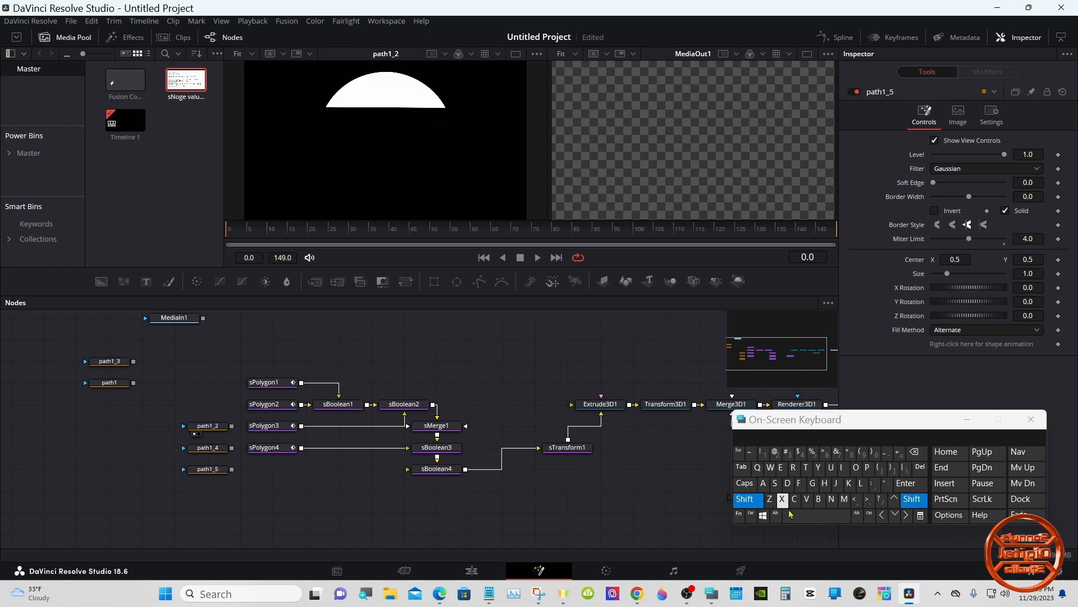
left_click(811, 516)
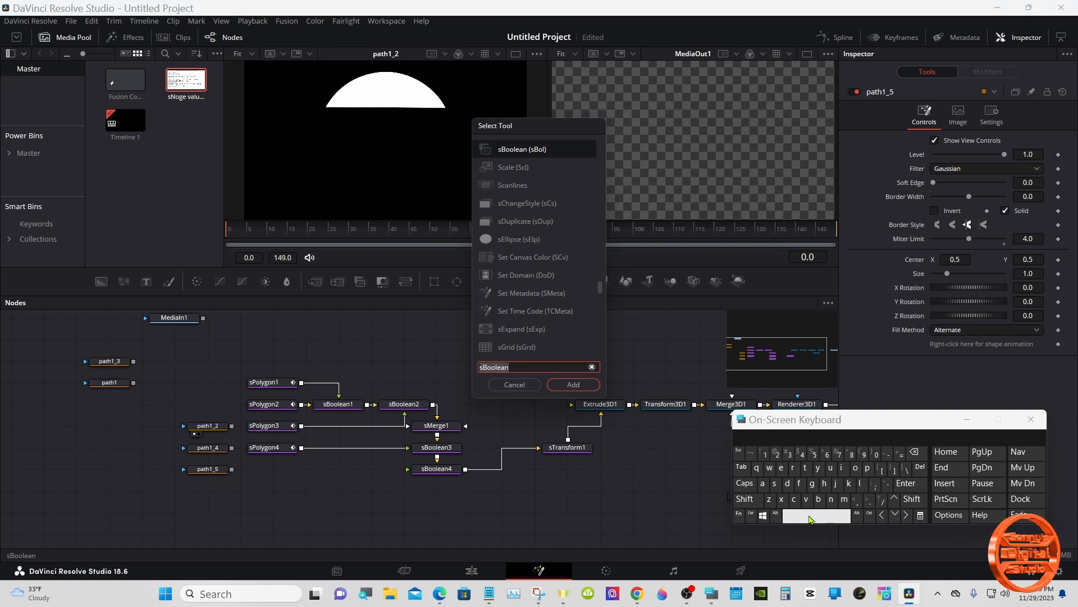
left_click(774, 483)
left_click(868, 468)
left_click(856, 468)
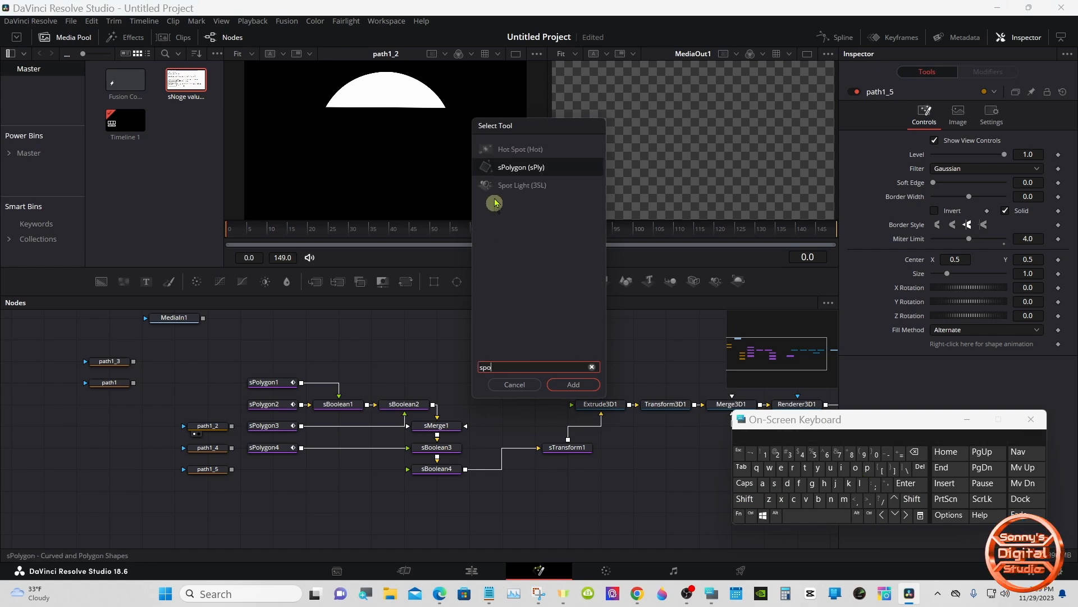
left_click(504, 168)
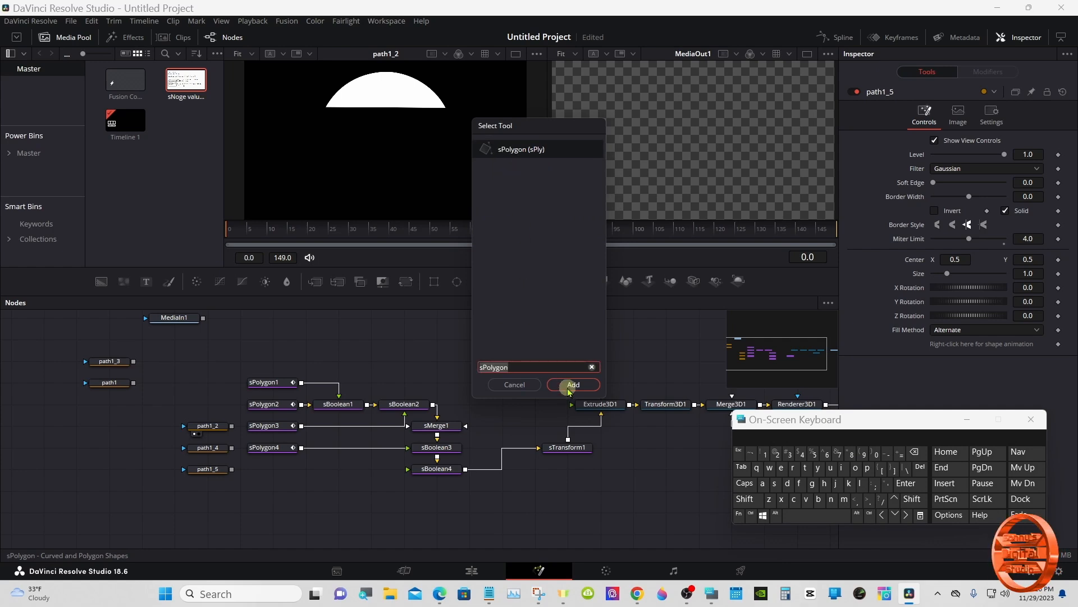
left_click(570, 387)
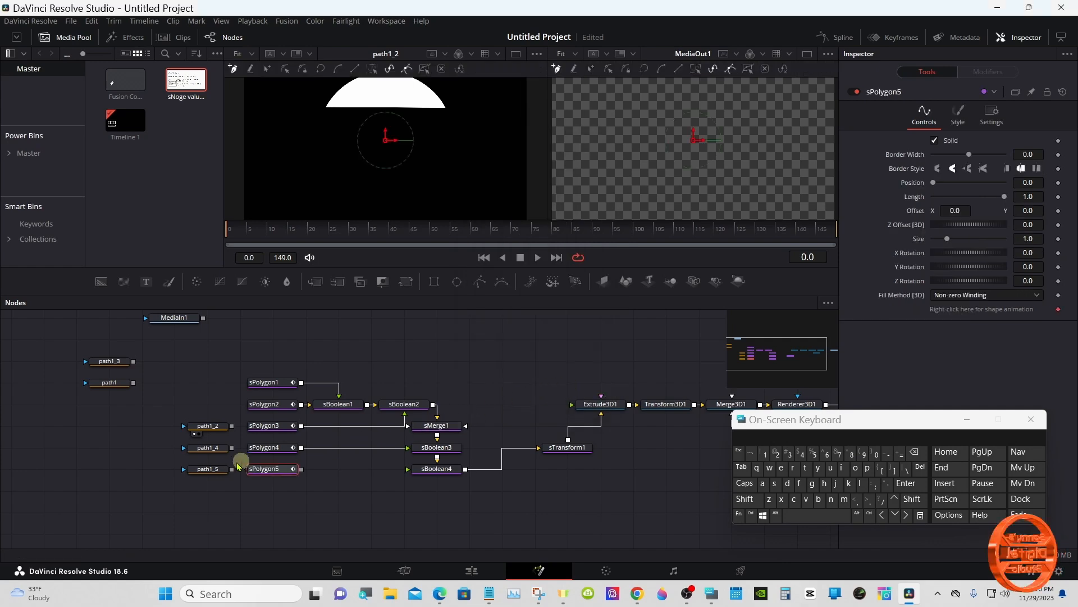
Copy all points of path1_5's polyline into sPolygon5, and connect sPolygon5 to the second input of sBoolean4
left_click(212, 470)
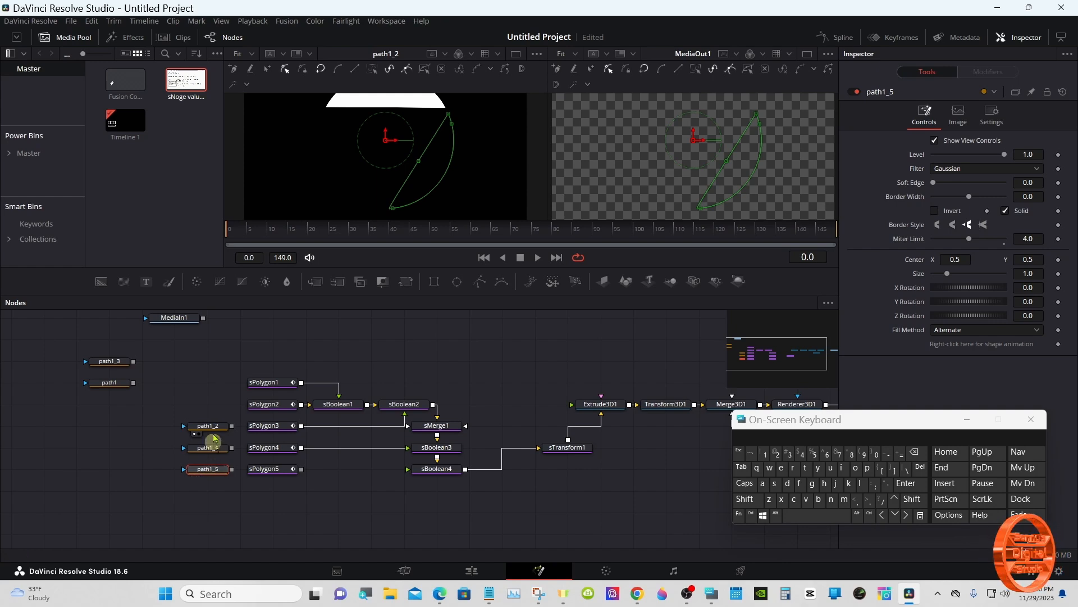
left_click_drag(424, 296, 424, 325)
left_click_drag(494, 111, 377, 238)
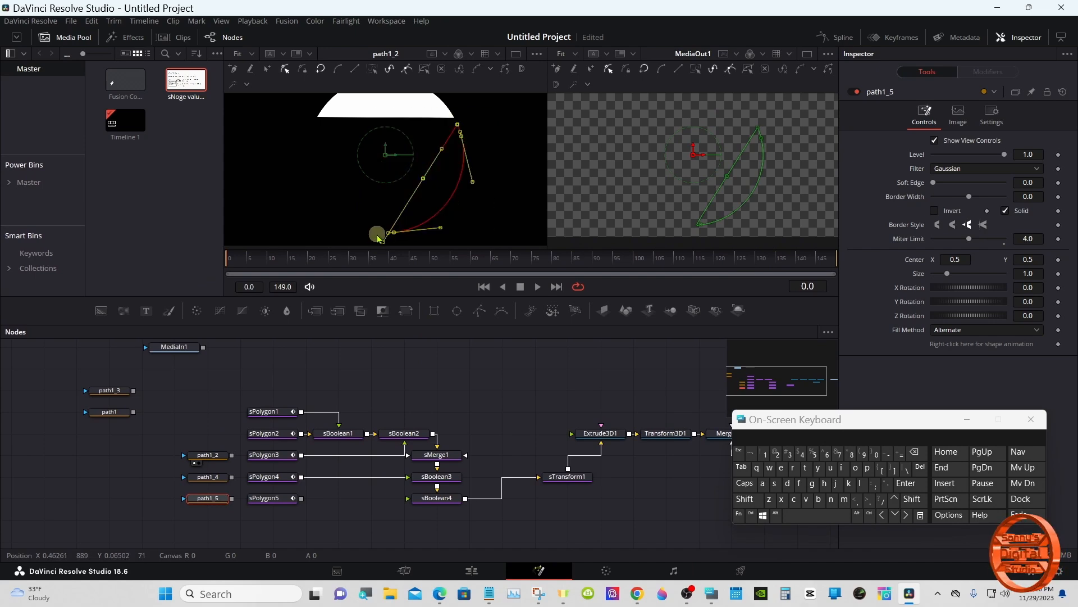
right_click(389, 234)
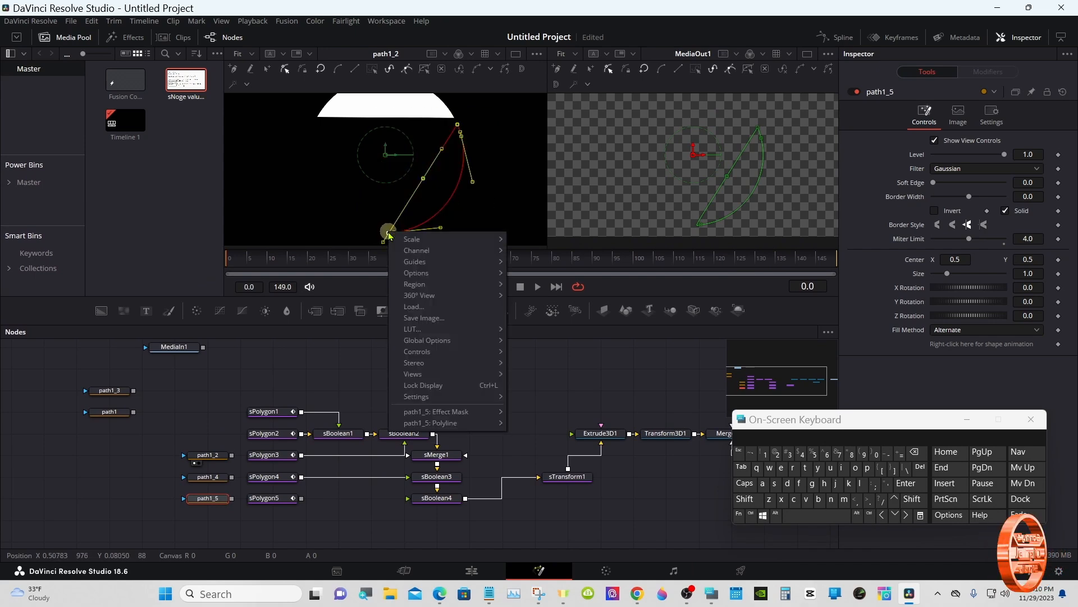
mouse_move(448, 425)
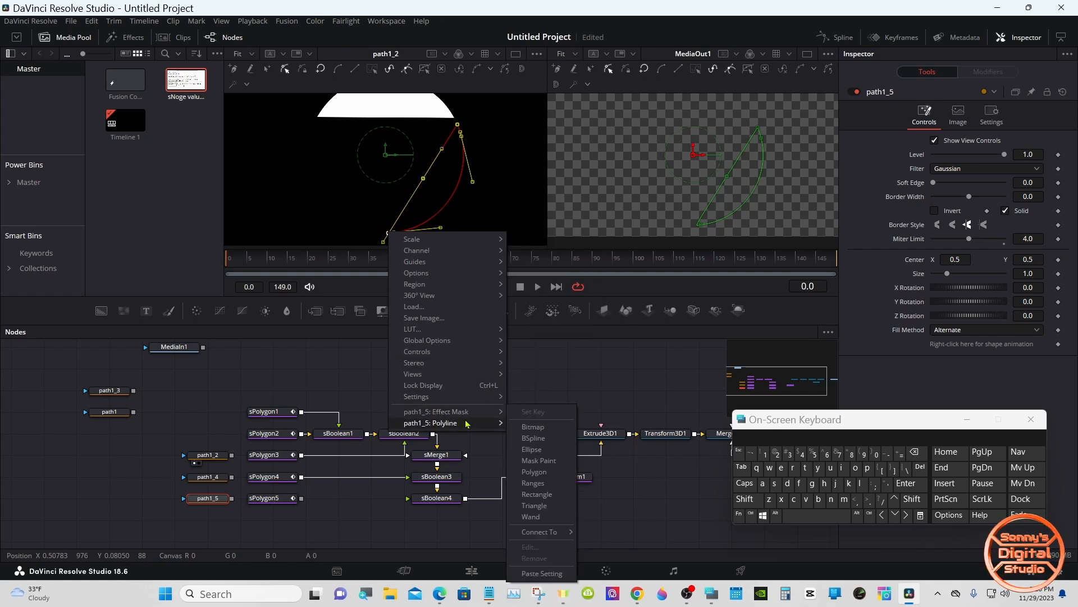
left_click(531, 281)
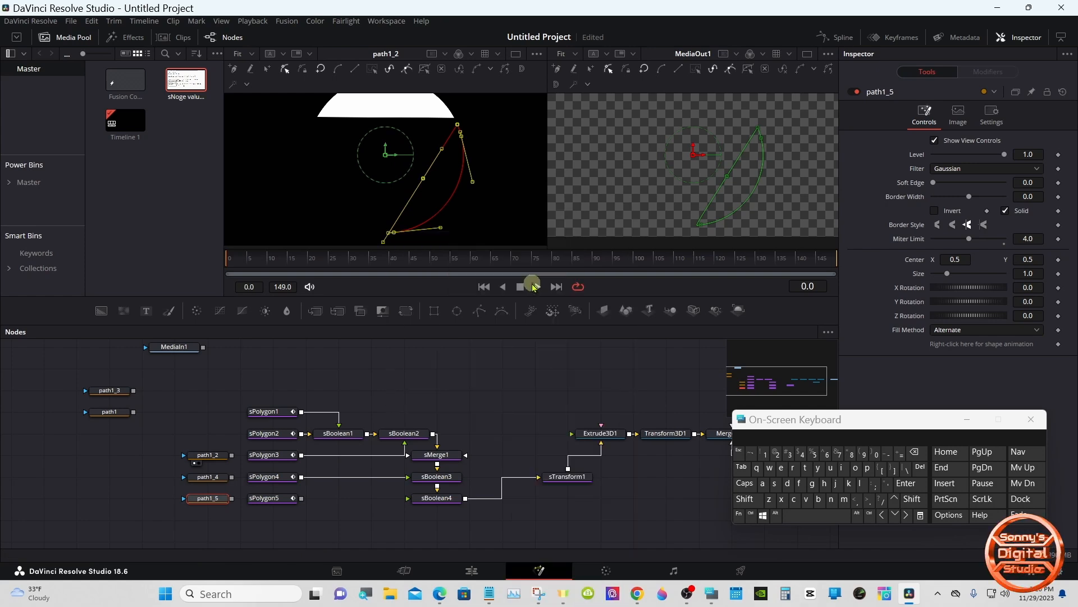
left_click(272, 498)
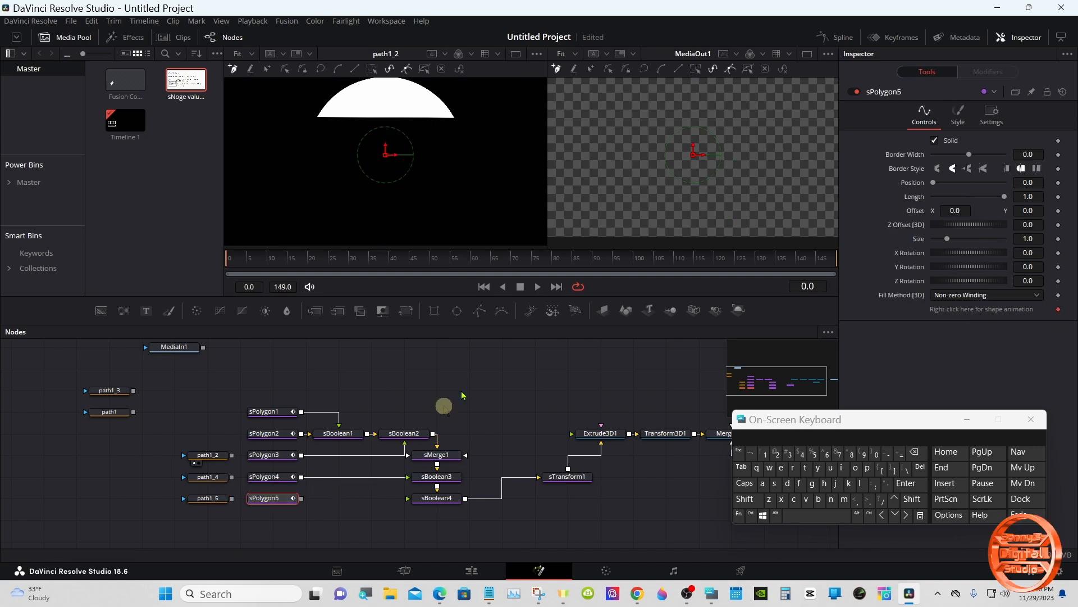
right_click(617, 128)
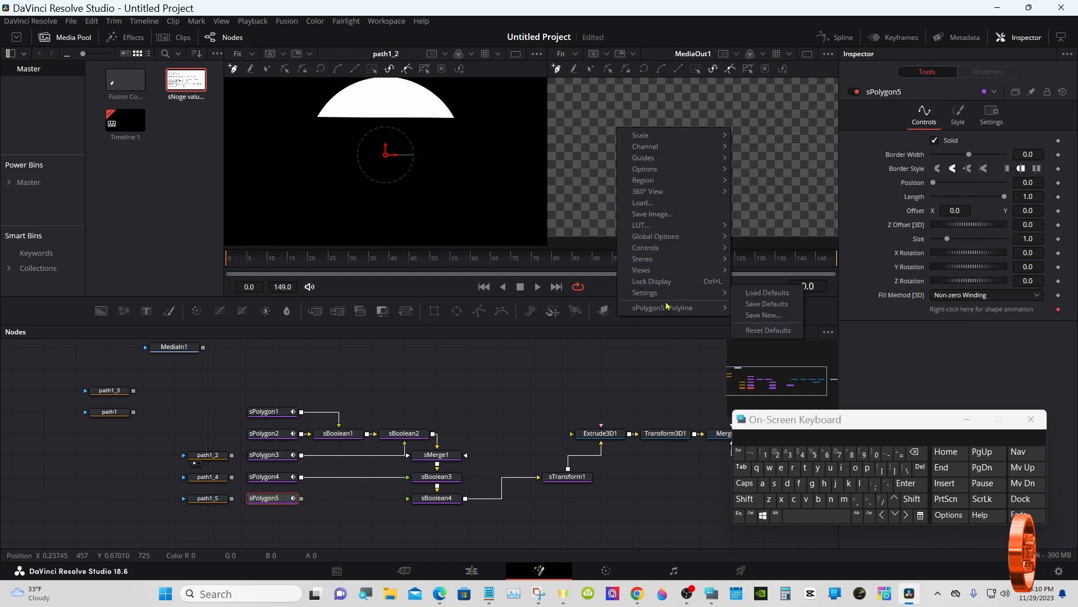
mouse_move(665, 307)
left_click(754, 293)
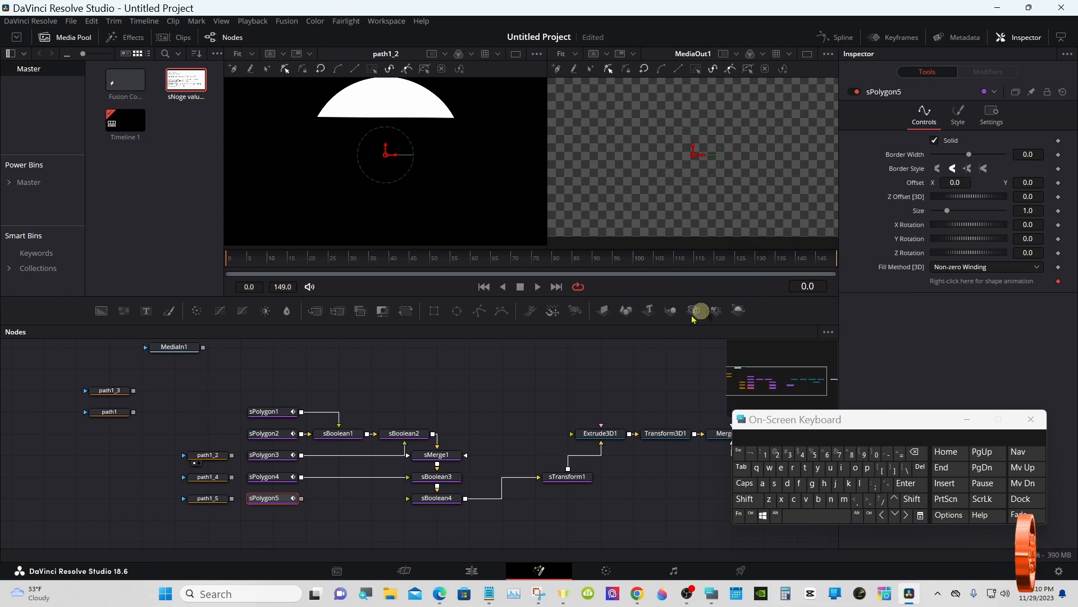
left_click_drag(301, 498, 426, 503)
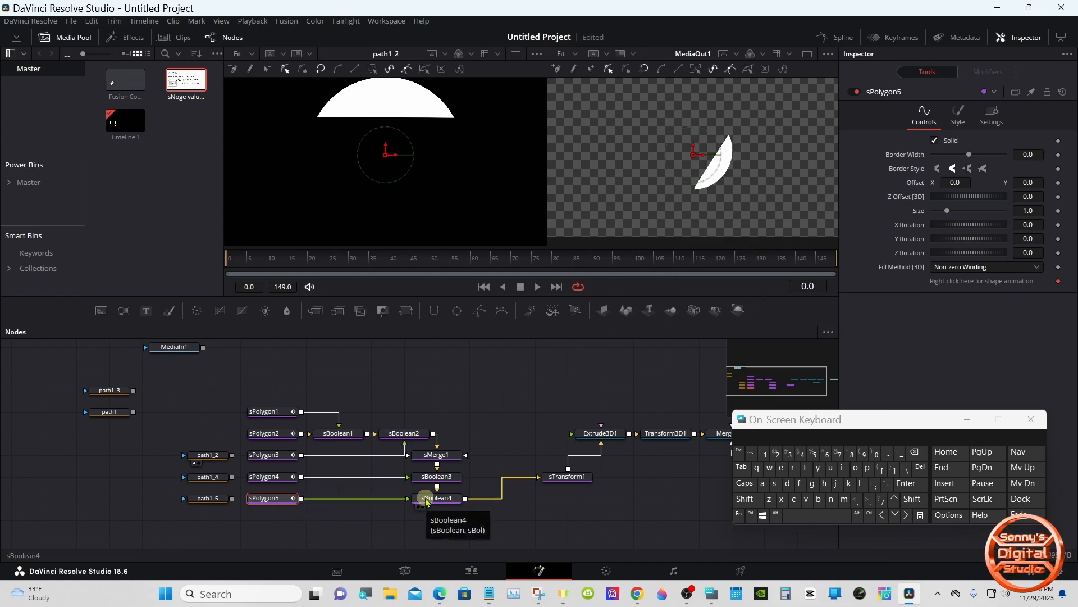
Set the operation of sBoolean4 to Subtract
left_click(426, 500)
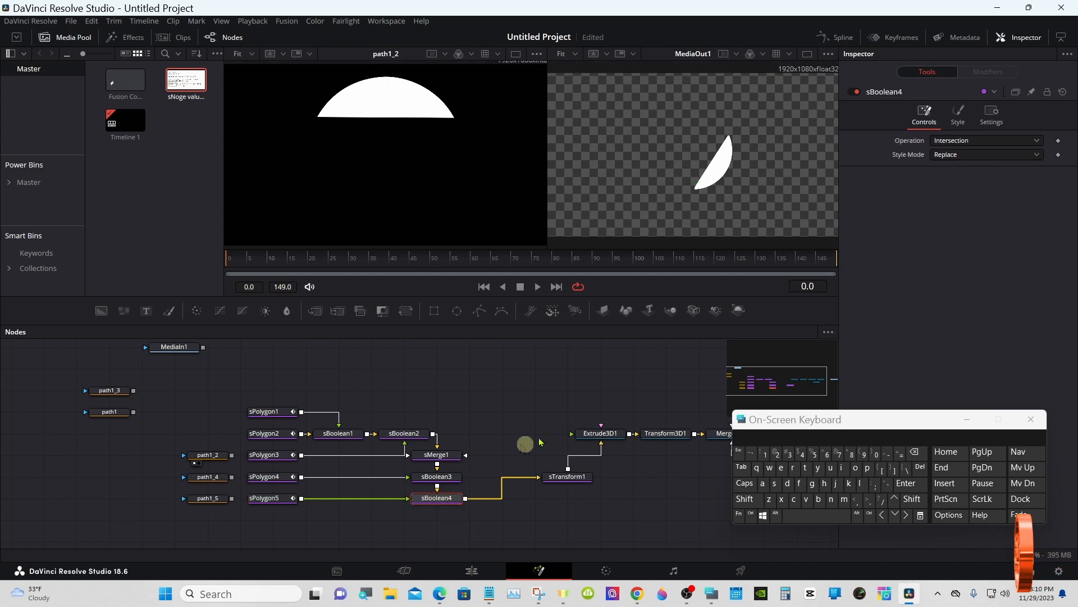
left_click(959, 141)
left_click(959, 180)
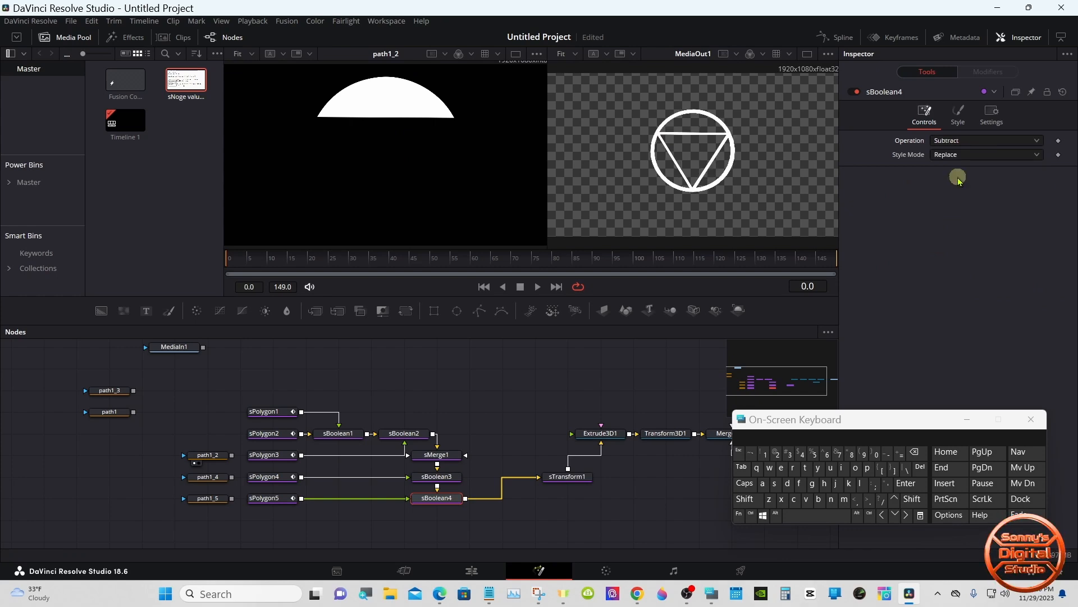
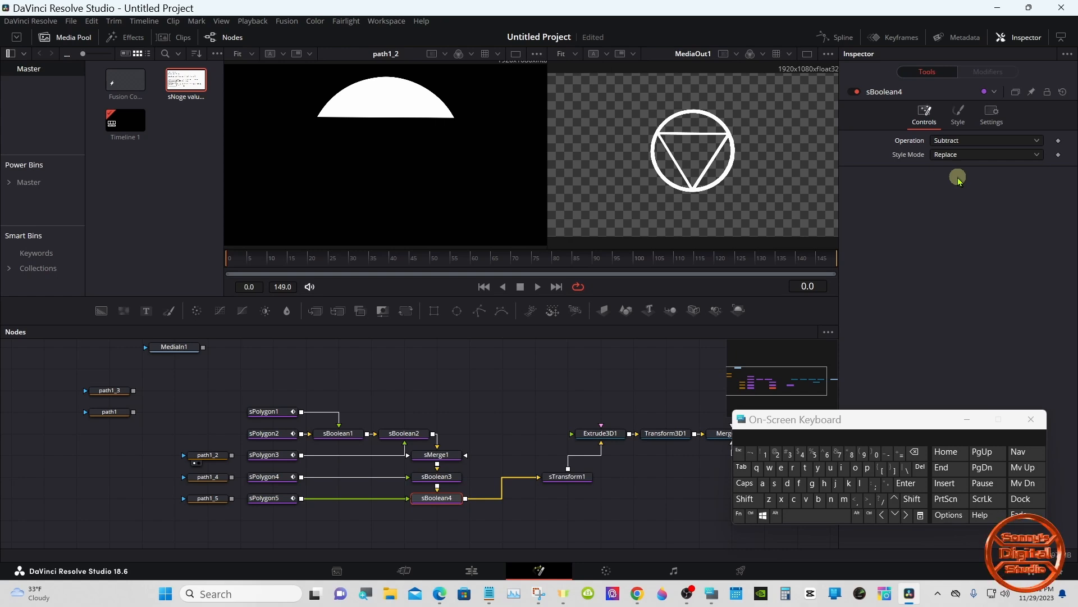
Move the nodes from Extrude3D1 through MediaOut1, including Camera3D1, down together so the chain lines up with sTransform1
mouse_move(754, 380)
left_mouse_down()
mouse_move(771, 383)
mouse_move(759, 379)
left_mouse_up()
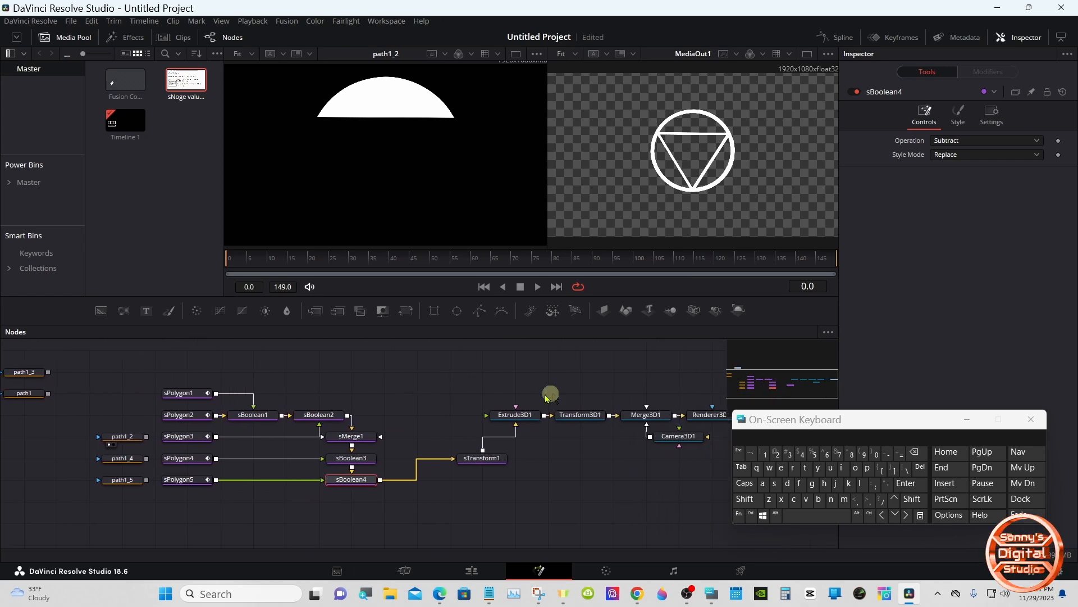
left_click_drag(500, 395, 795, 453)
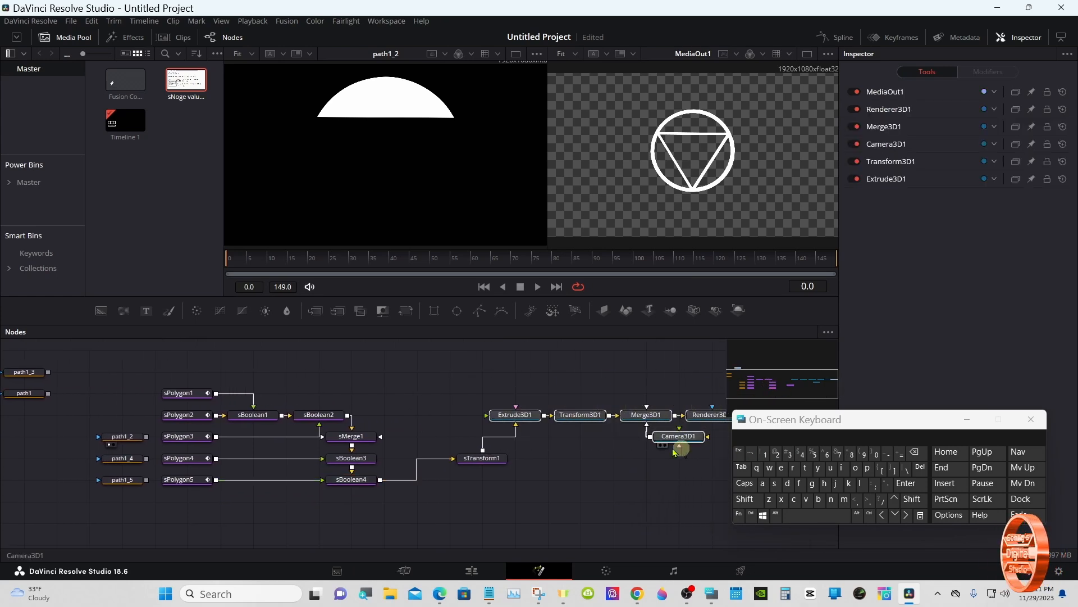
left_click_drag(585, 419, 618, 463)
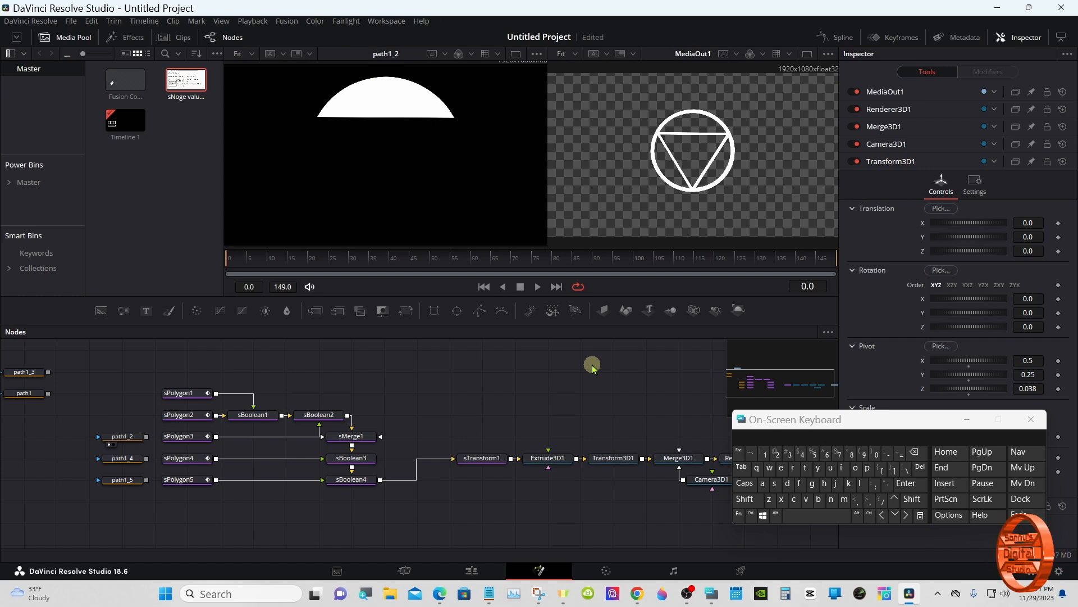
left_click_drag(750, 390, 785, 387)
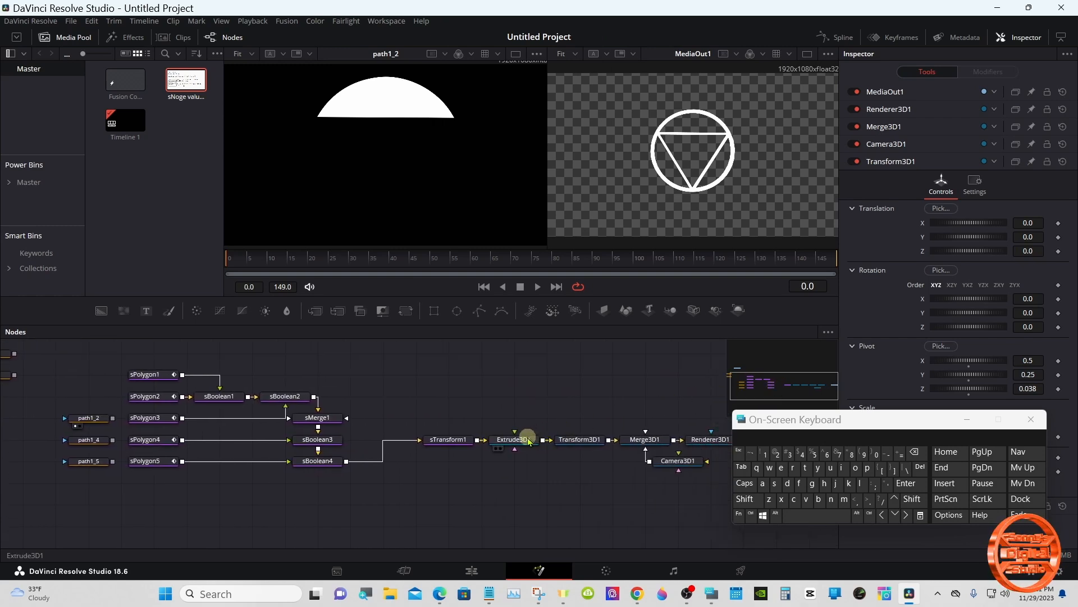
Set Transform3D1's Y rotation to -20 and keyframe it at frame 0
left_click(579, 440)
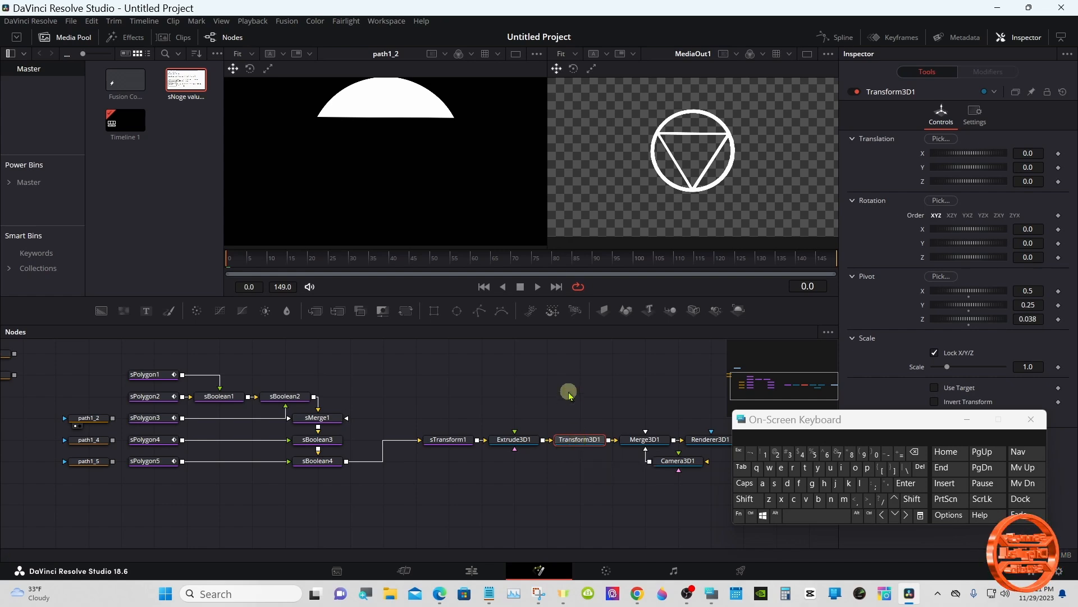
left_click(853, 277)
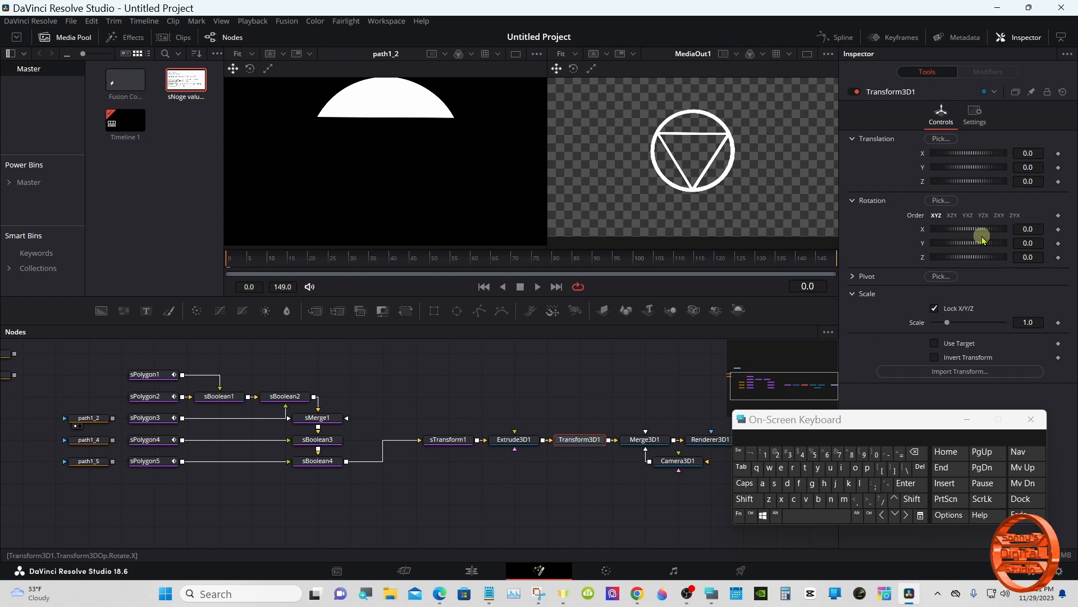
left_click_drag(983, 239, 978, 242)
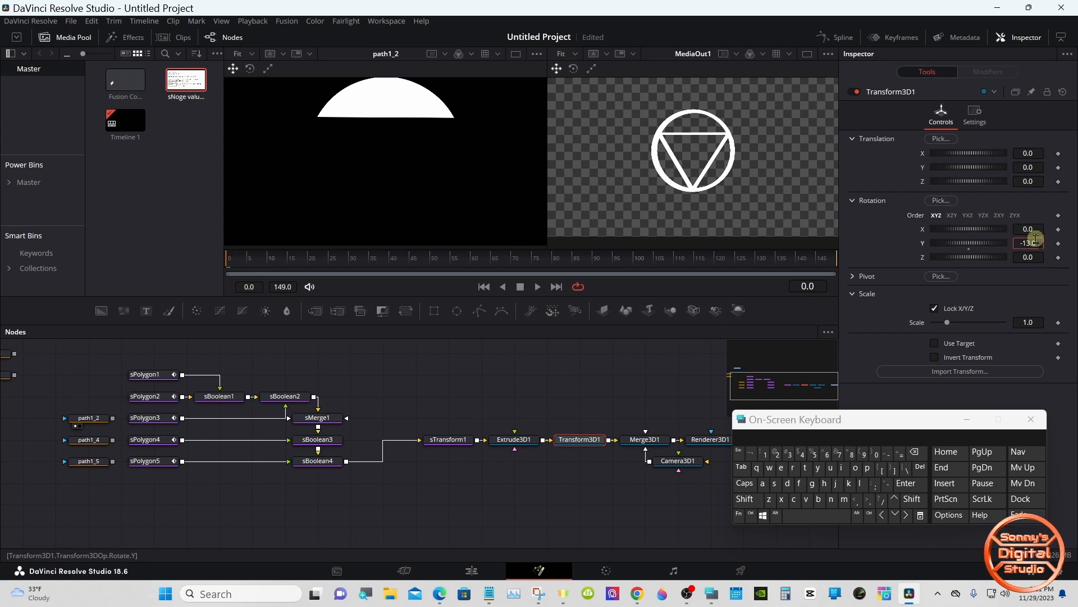
left_click(1035, 240)
left_click(913, 452)
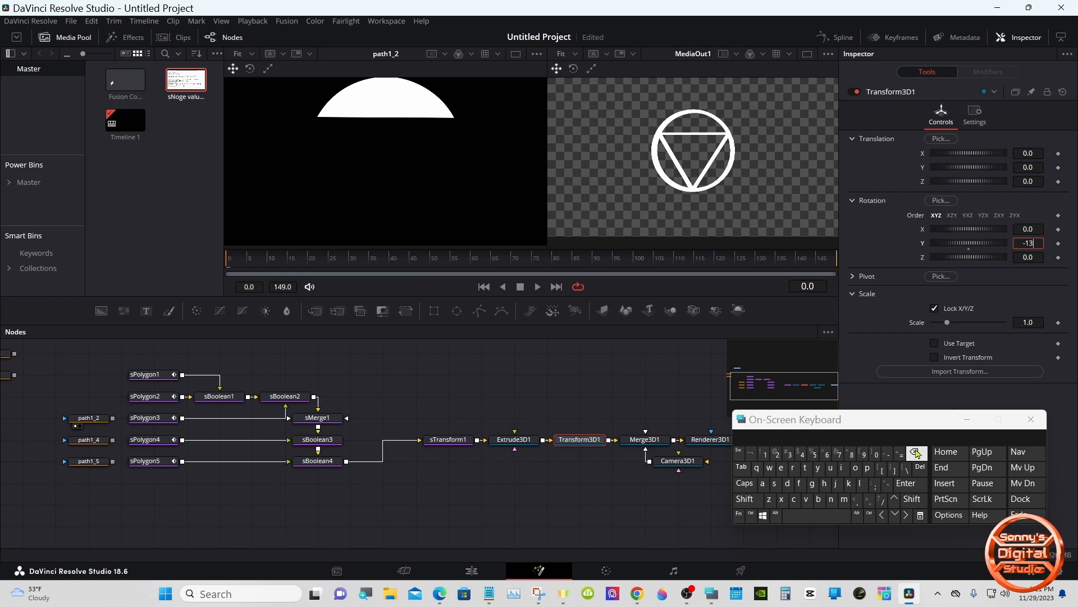
left_click(888, 454)
left_click(778, 454)
left_click(876, 454)
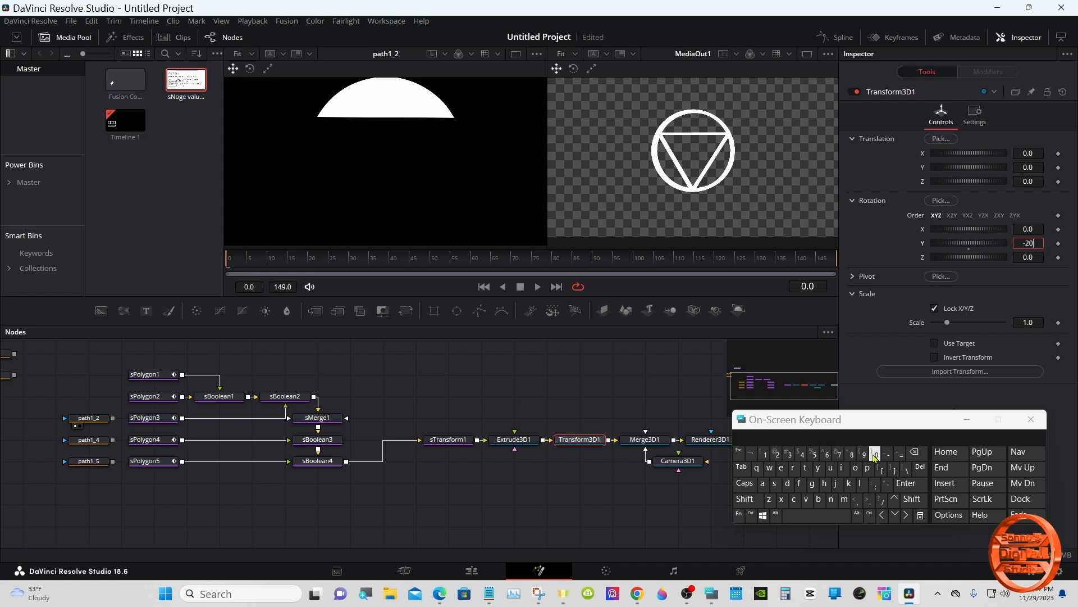
left_click(908, 484)
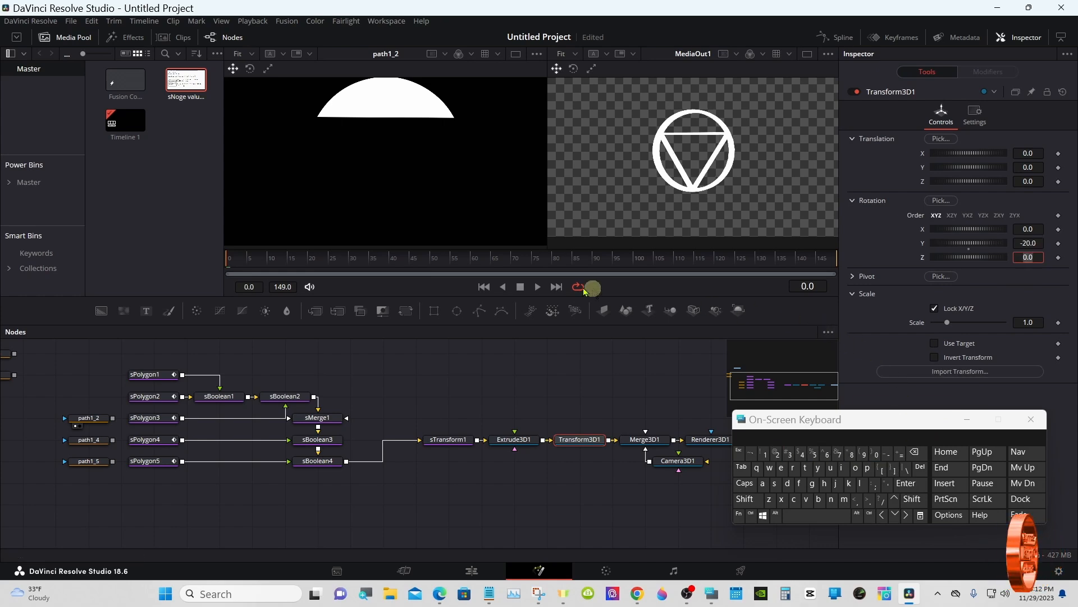
left_click_drag(512, 262, 210, 264)
left_click(1059, 243)
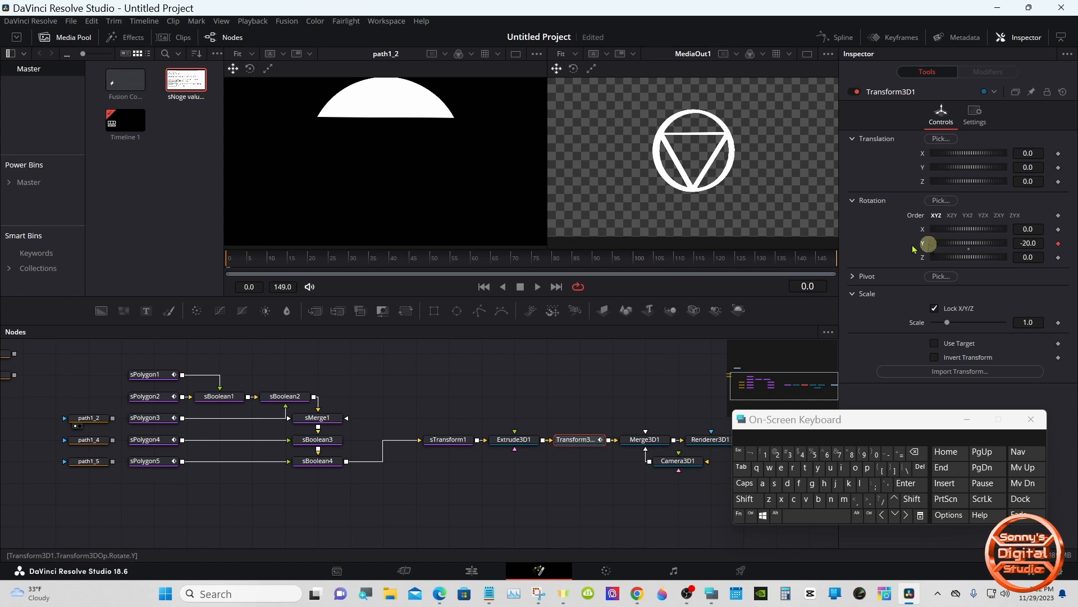
At frame 75, keyframe Transform3D1's Y rotation at 160
left_click(533, 261)
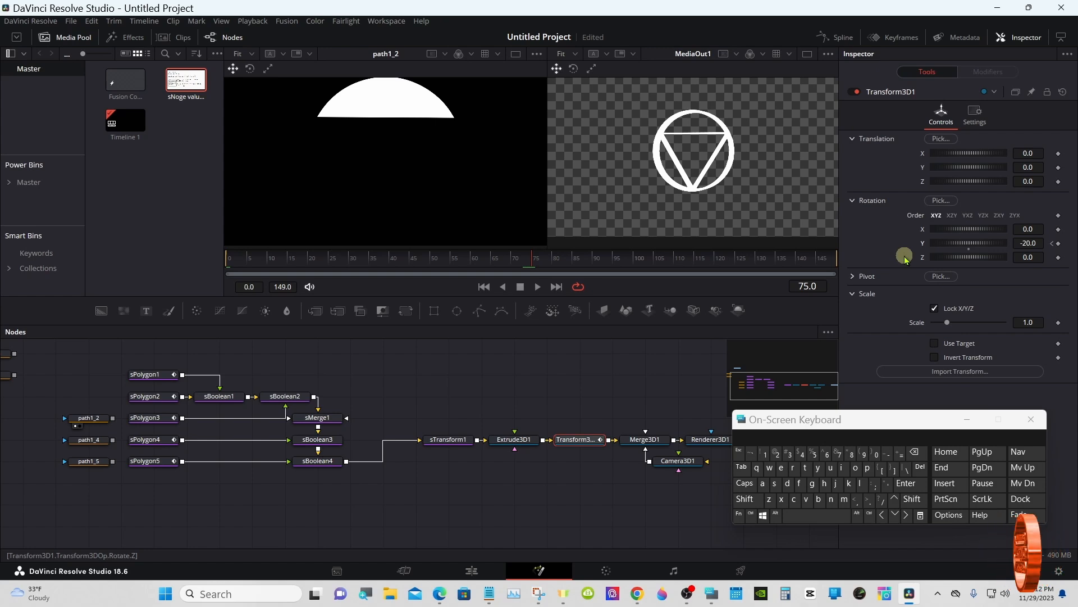
left_click_drag(961, 241, 996, 242)
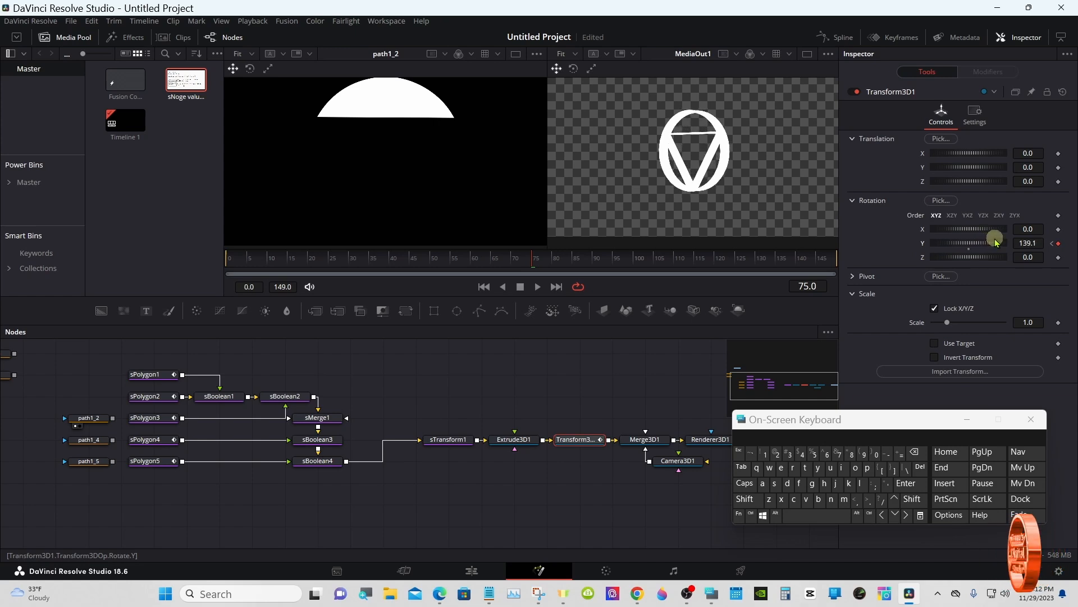
mouse_move(995, 241)
left_mouse_down()
mouse_move(987, 242)
mouse_move(1017, 242)
left_mouse_up()
left_click(1037, 241)
left_click(920, 454)
left_click(920, 455)
left_click(916, 454)
left_click(916, 454)
left_click(827, 454)
left_click(875, 454)
left_click(906, 483)
At the last frame, 149, keyframe Transform3D1's Y rotation at 340
left_click_drag(736, 256, 865, 256)
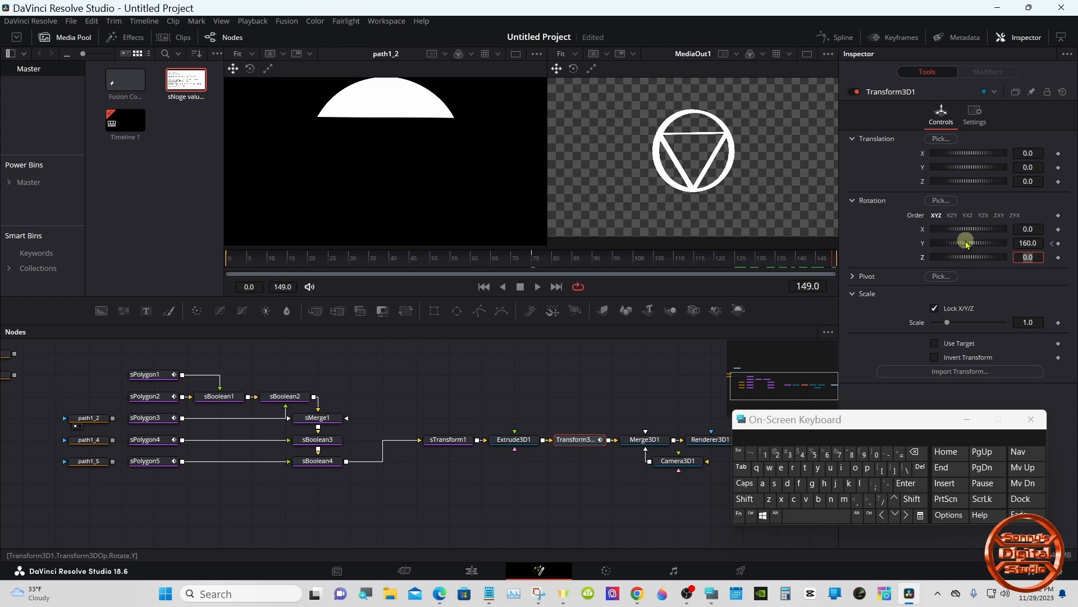
left_click_drag(966, 243, 1014, 242)
left_click(1031, 242)
left_click(920, 452)
left_click(920, 452)
left_click(920, 453)
left_click(920, 452)
left_click(801, 453)
left_click(876, 453)
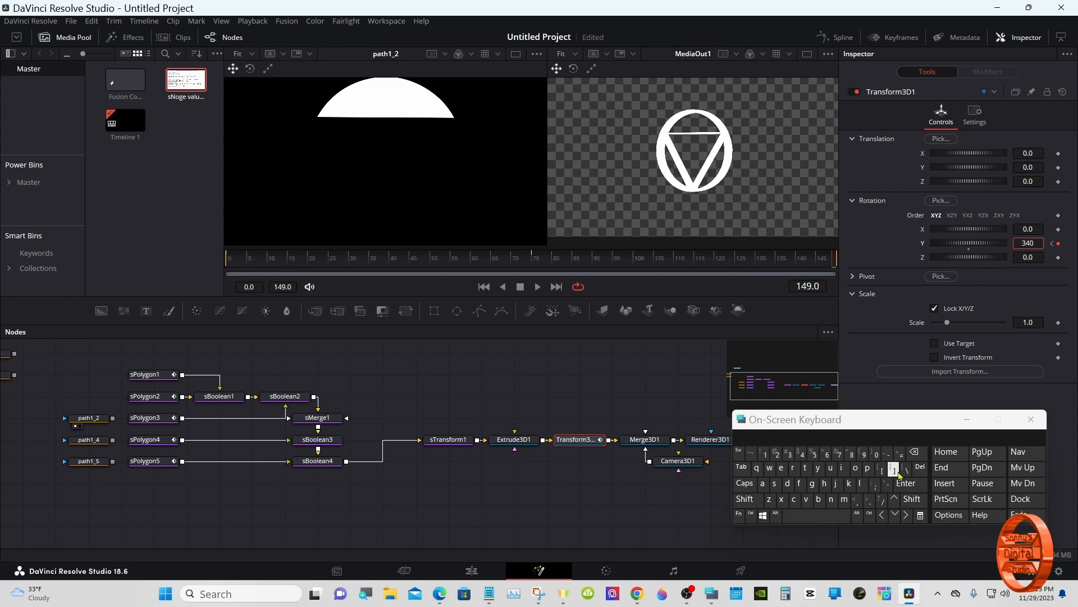
left_click(905, 483)
left_click(966, 418)
Open the Spline editor for Transform3D1, extend it to full width, and show its Y Rotation curve fitted to the view
left_click_drag(772, 393, 789, 386)
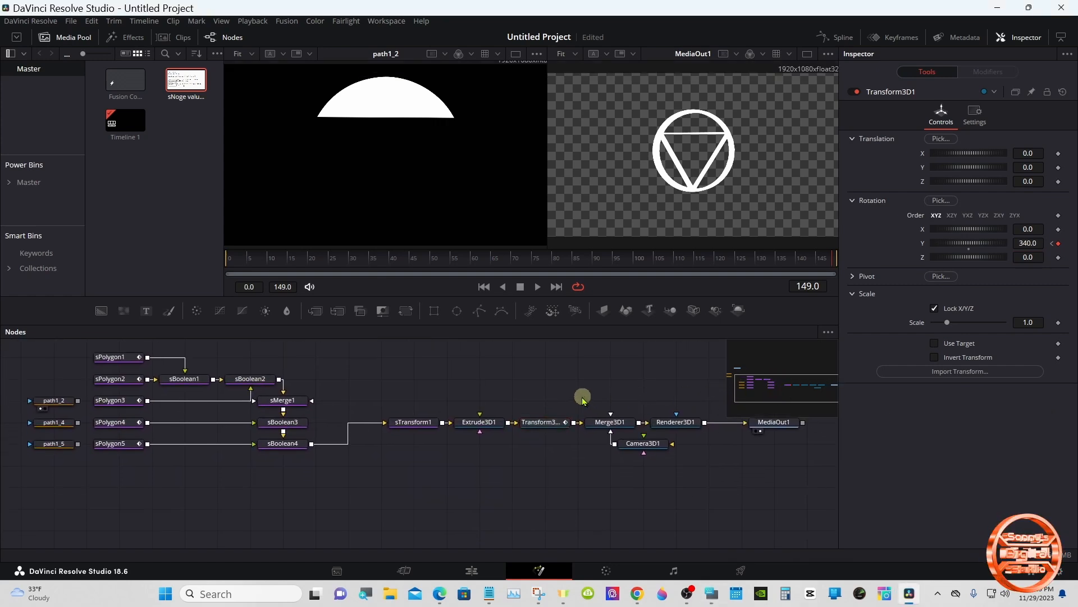
left_click(553, 423)
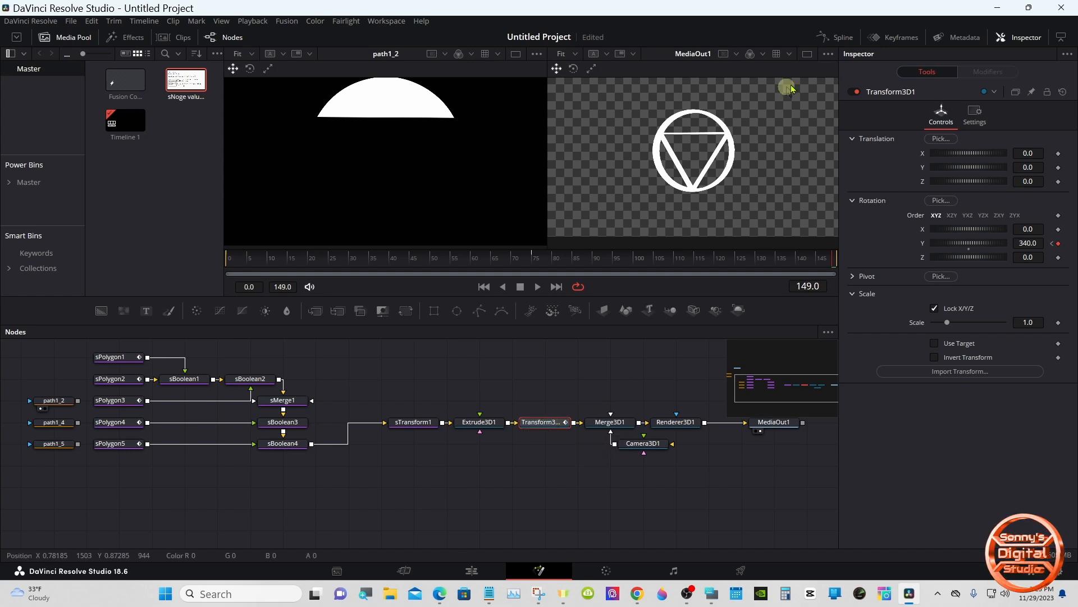
left_click(843, 38)
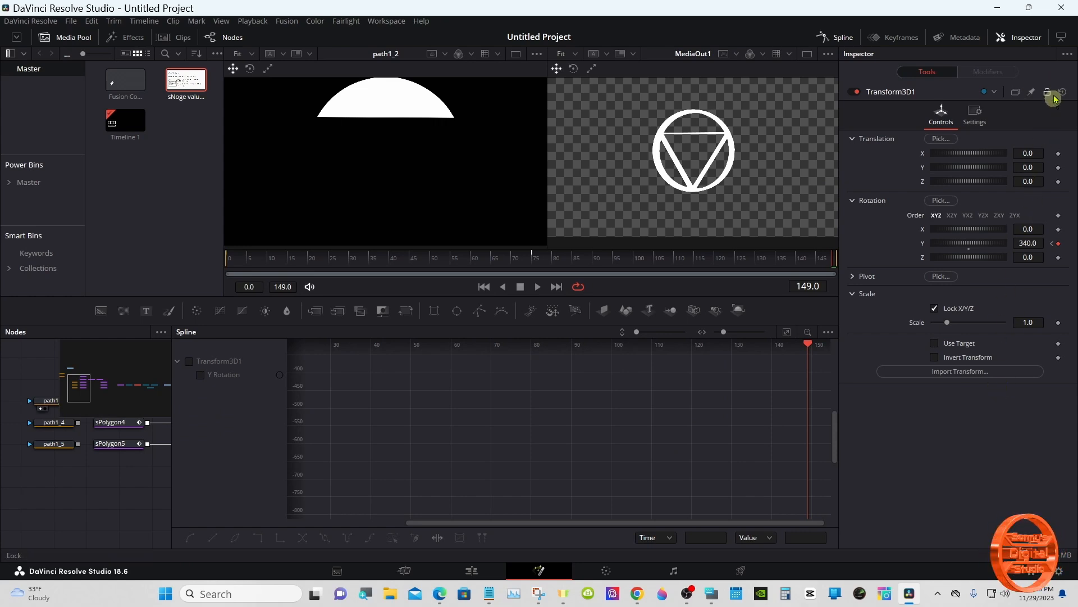
left_click(1062, 39)
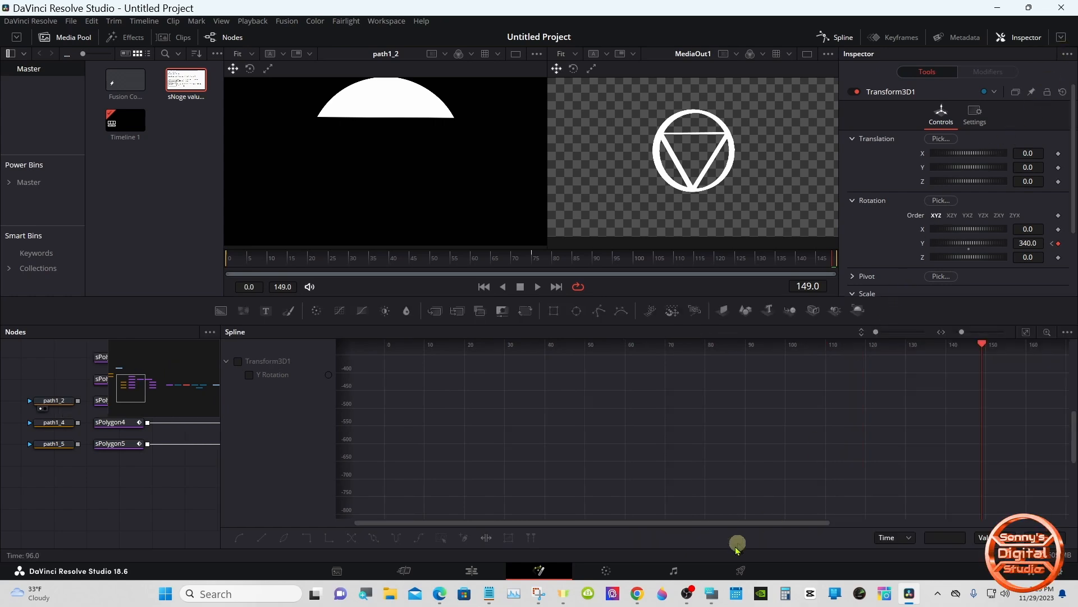
left_click(712, 590)
left_click_drag(762, 428, 559, 229)
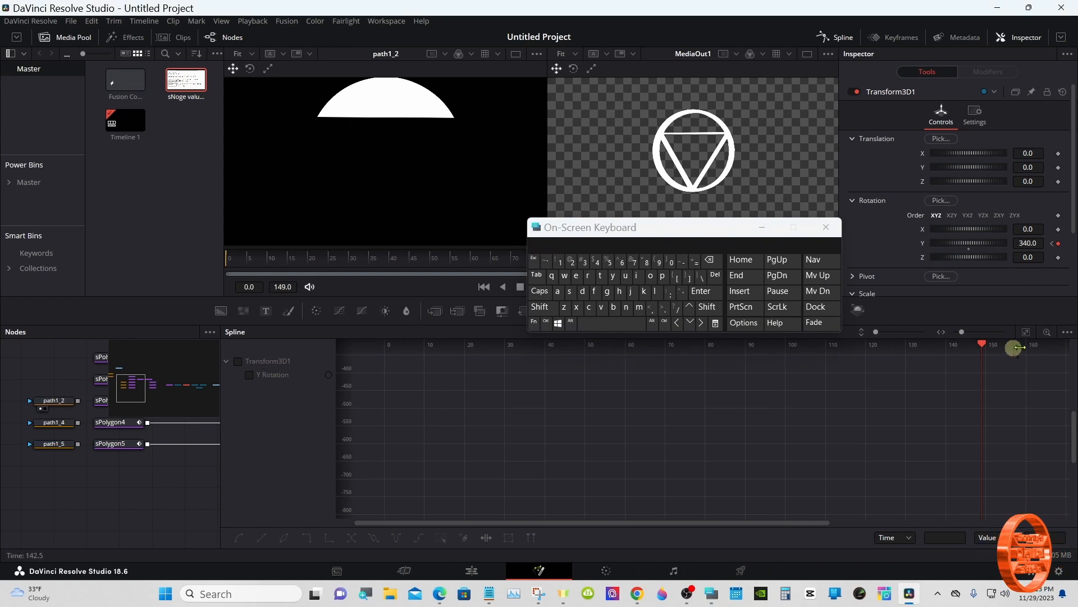
left_click(1066, 334)
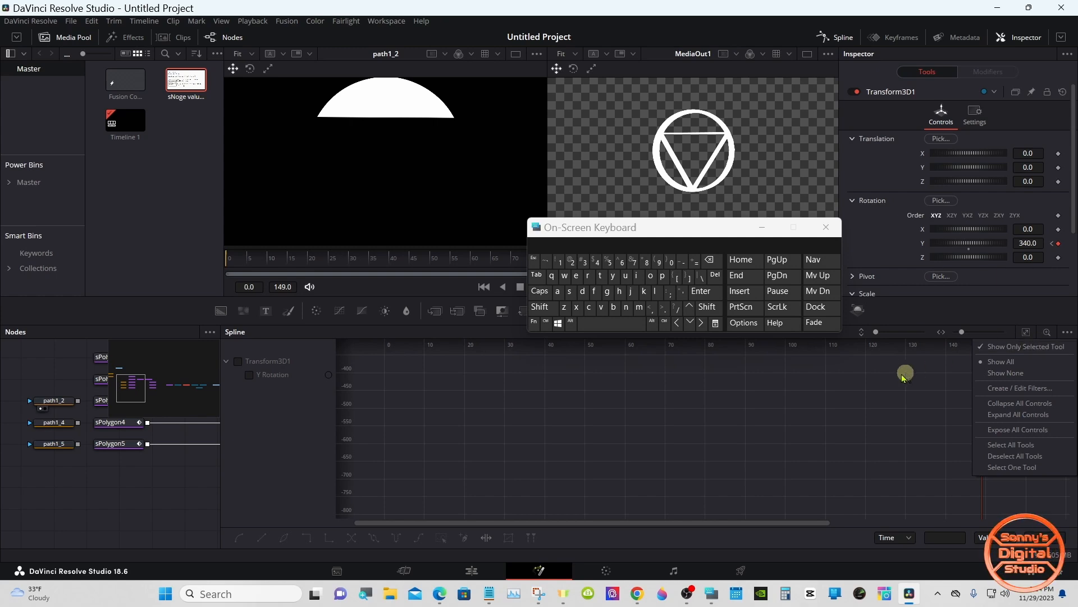
left_click(330, 375)
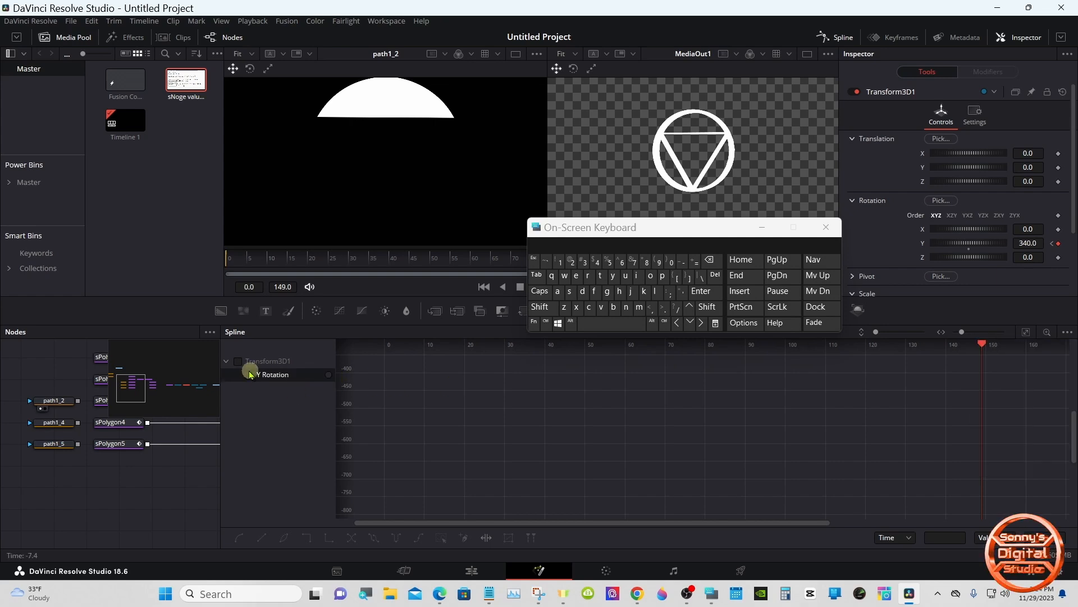
left_click(239, 361)
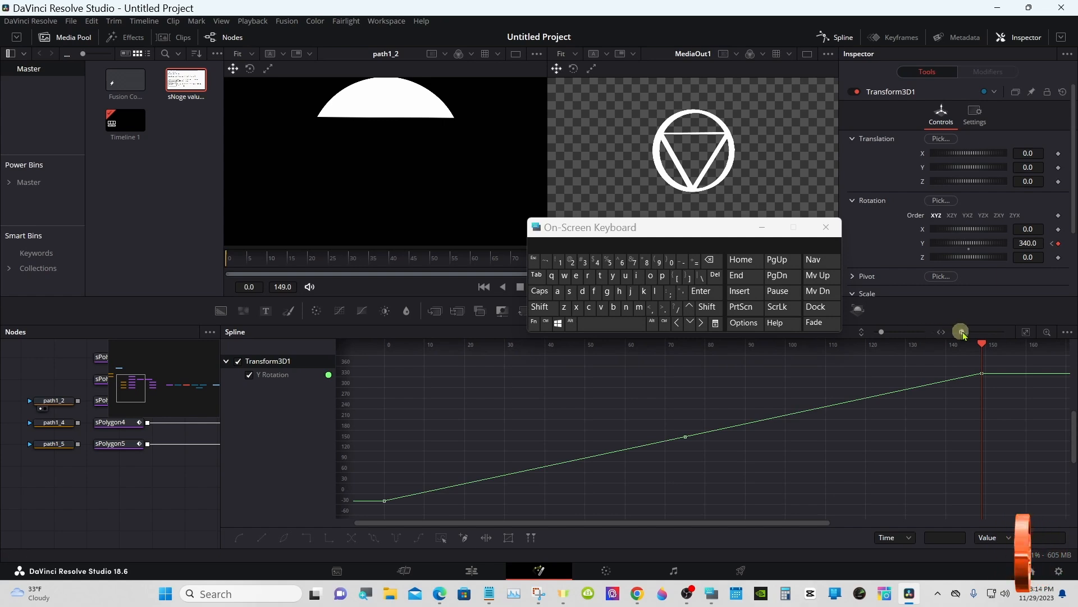
left_click(1026, 331)
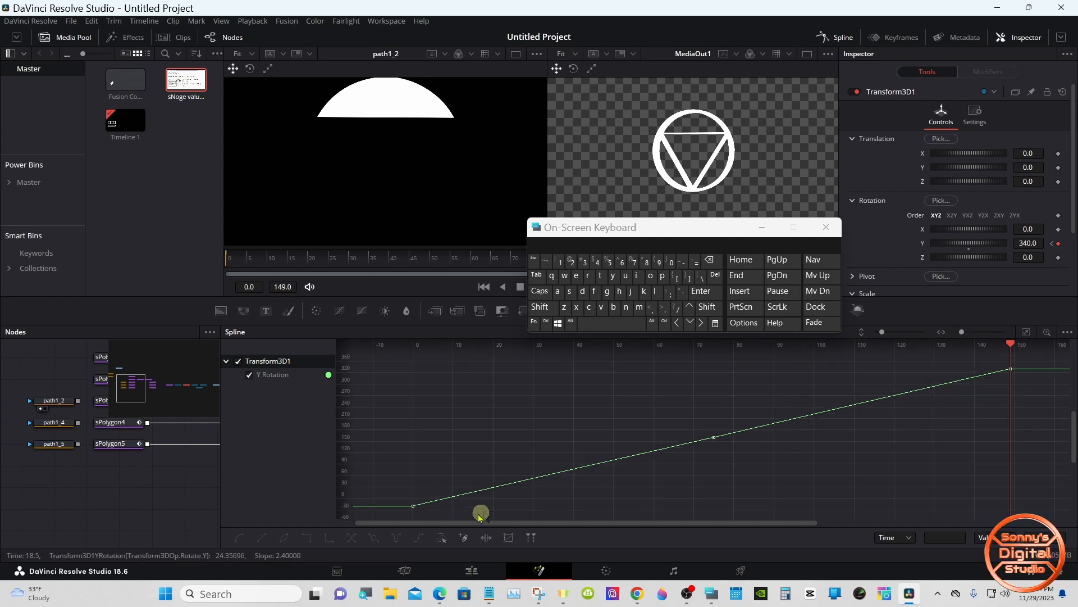
Flatten all keyframes of the Y Rotation curve and raise their locked Ease In and Ease Out values to about 50
left_click(442, 538)
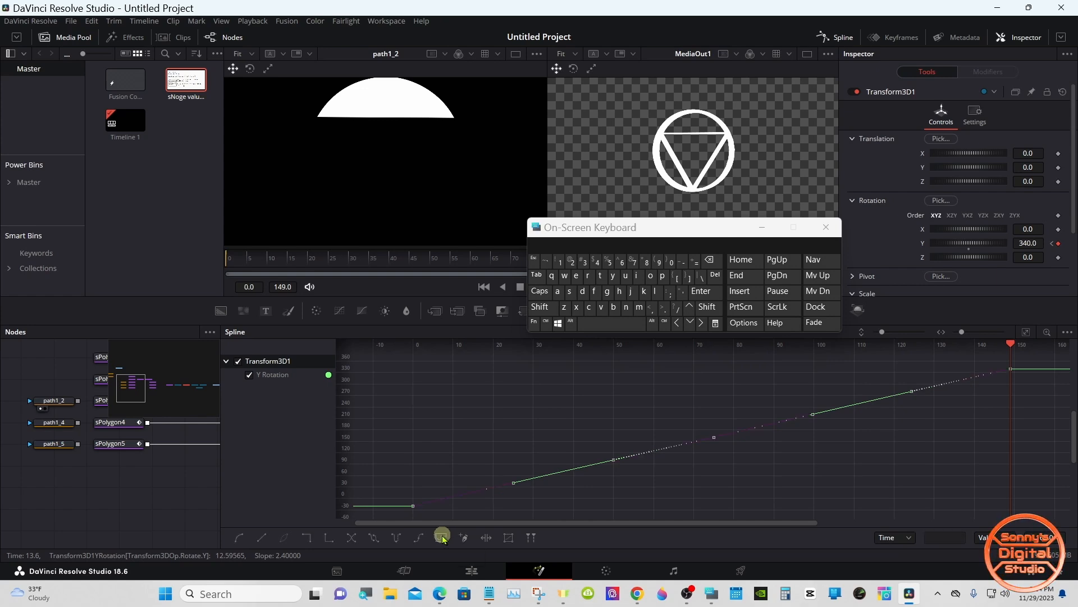
left_click(596, 291)
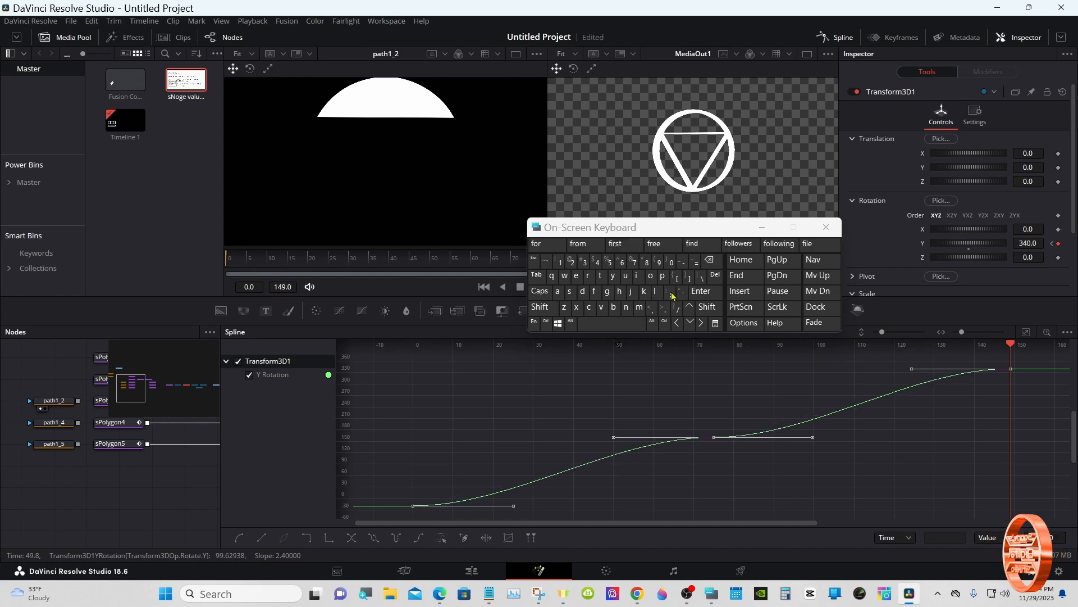
left_click(600, 276)
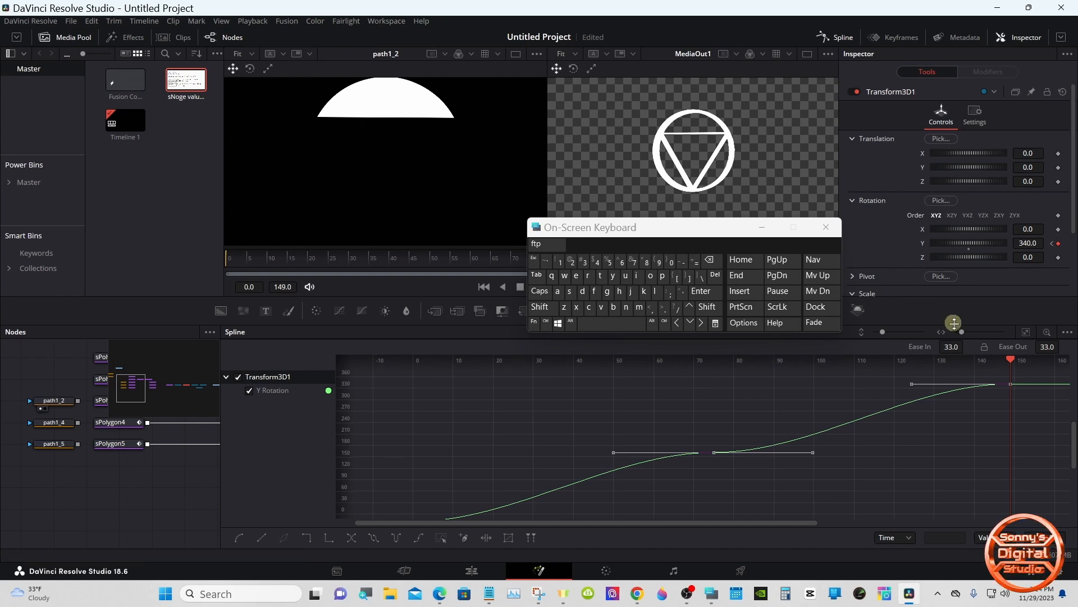
left_click(984, 348)
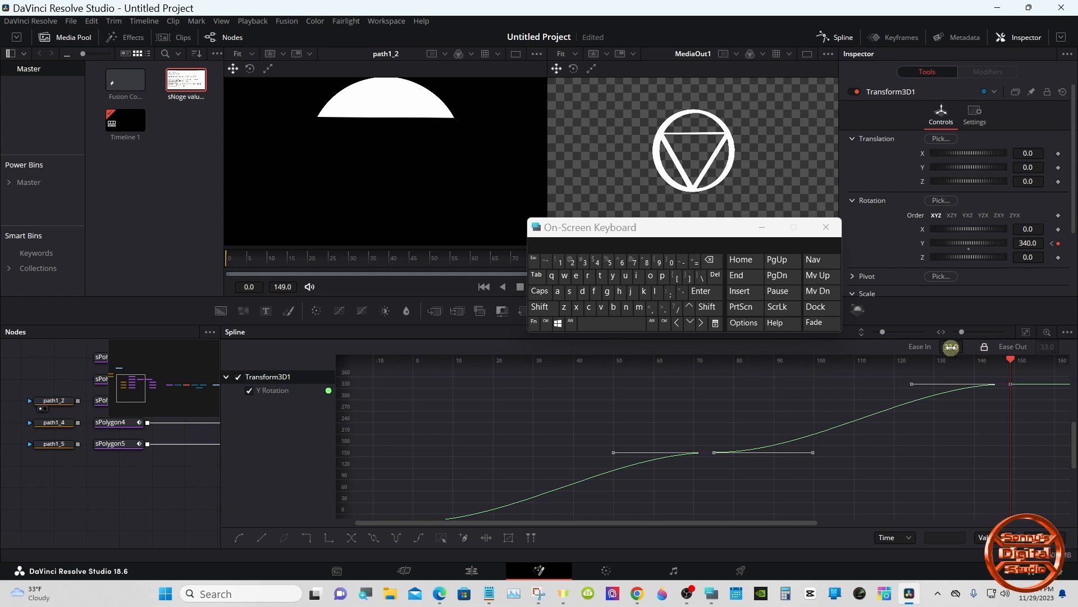
left_click_drag(951, 347, 896, 366)
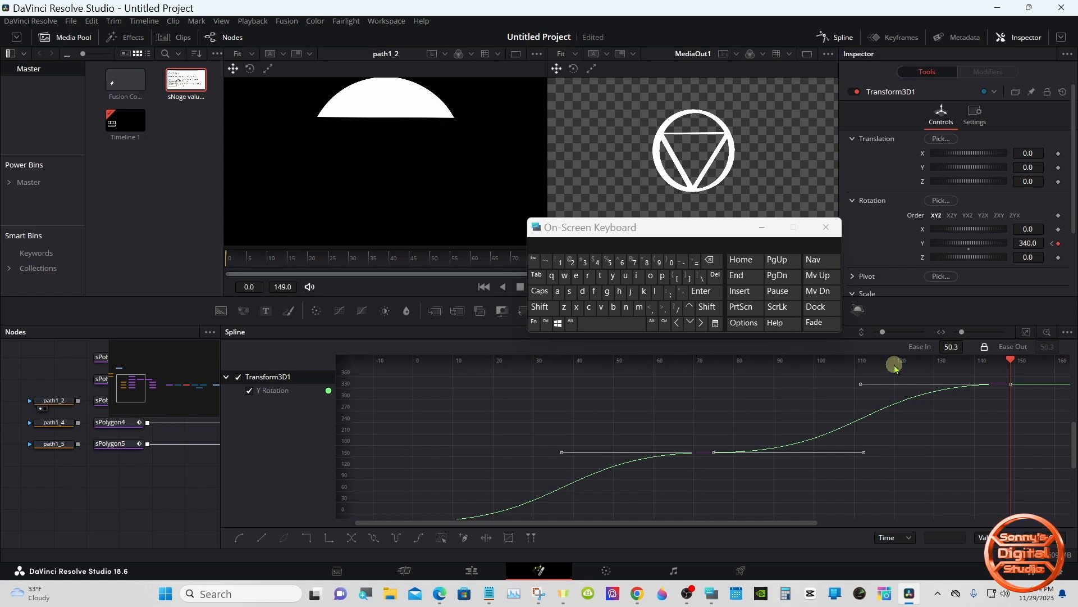
Apply Set Relative to the Y Rotation curve so the rotation keeps repeating, deactivate the curve, and close the Spline editor
left_click(423, 539)
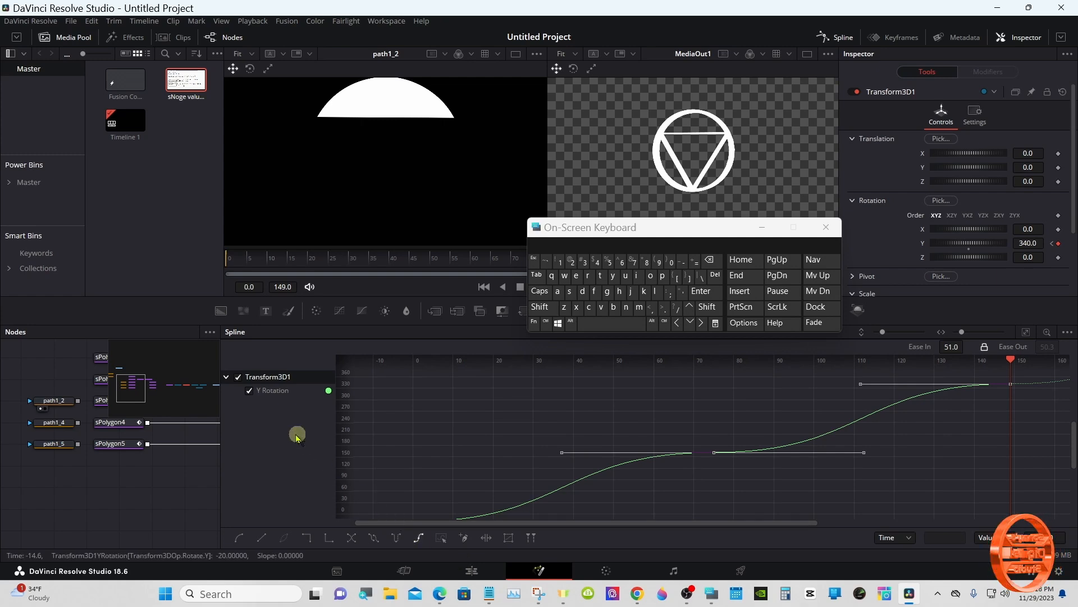
left_click(239, 377)
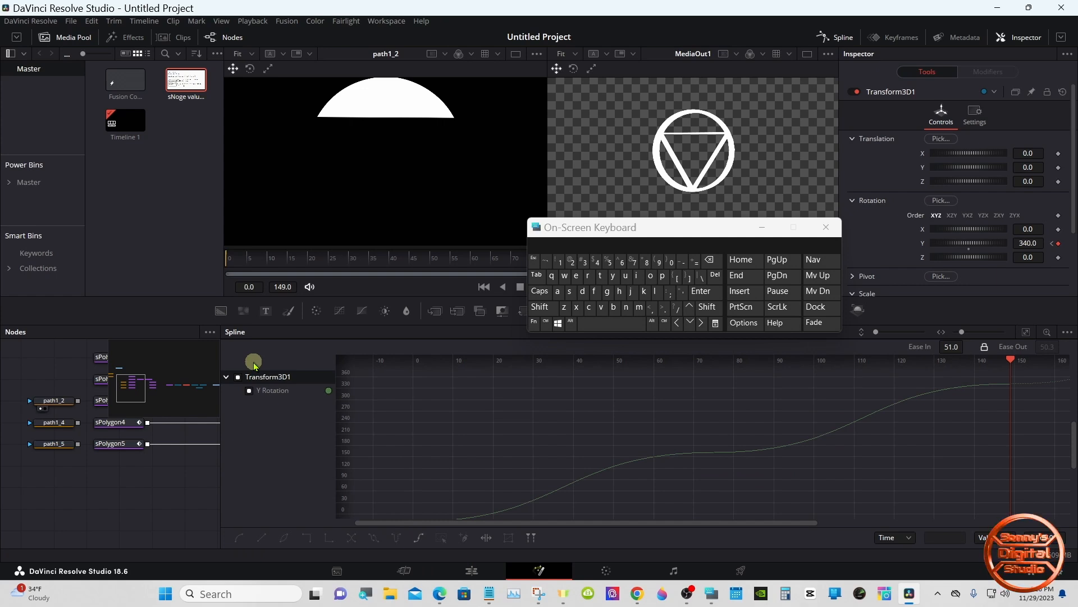
left_click(838, 39)
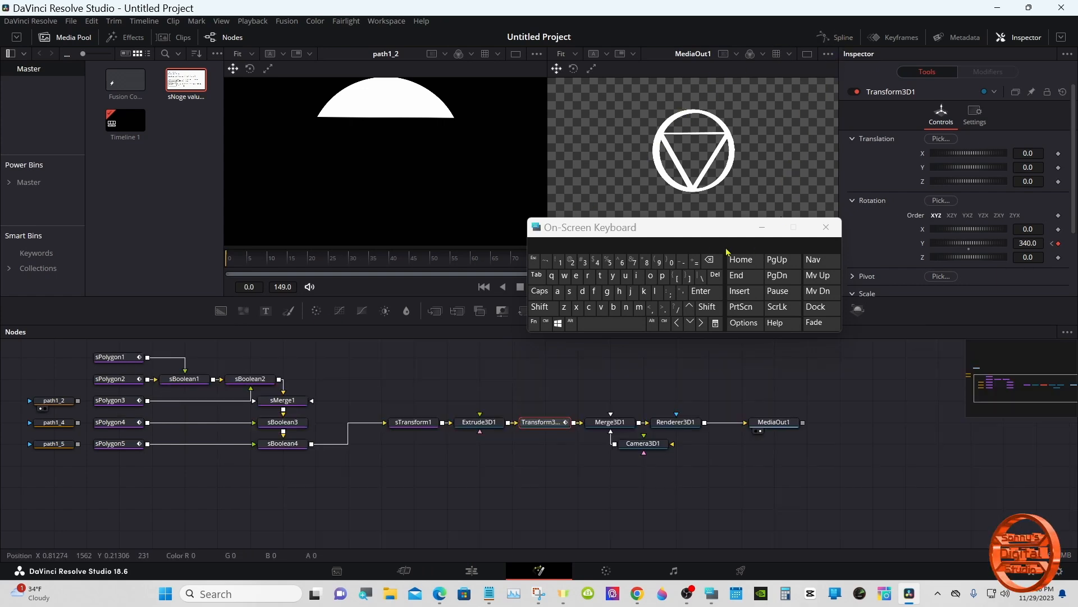
Spread the nodes to leave a gap between Extrude3D1 and Transform3D1, and move the playhead to frame 8
left_click_drag(684, 238, 857, 446)
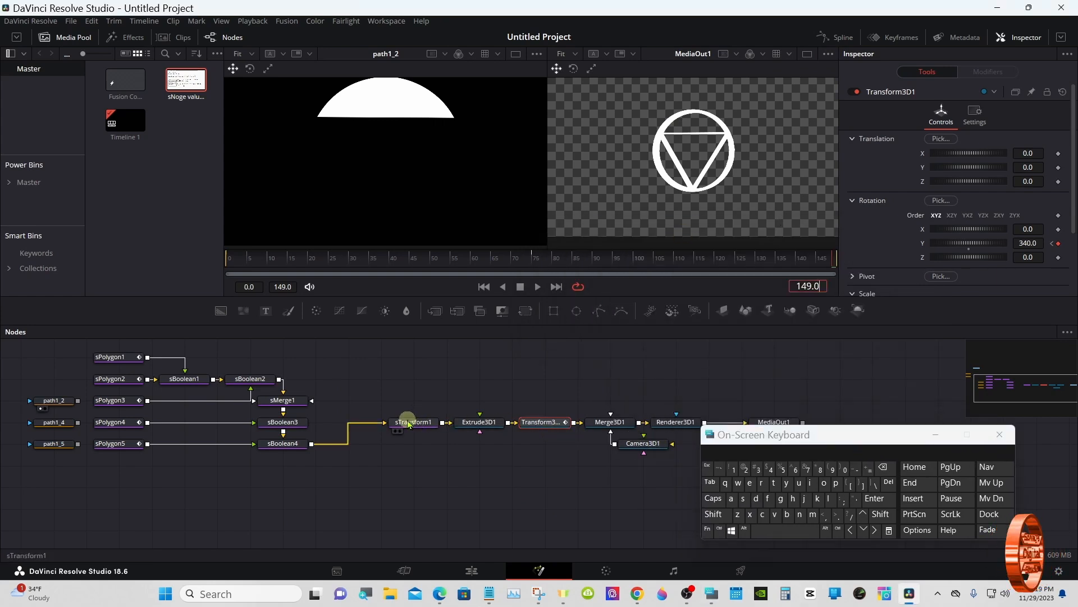
left_click_drag(408, 424, 377, 422)
left_click_drag(464, 422, 433, 422)
left_click_drag(527, 389, 795, 466)
left_click_drag(517, 425, 582, 430)
left_click(571, 434)
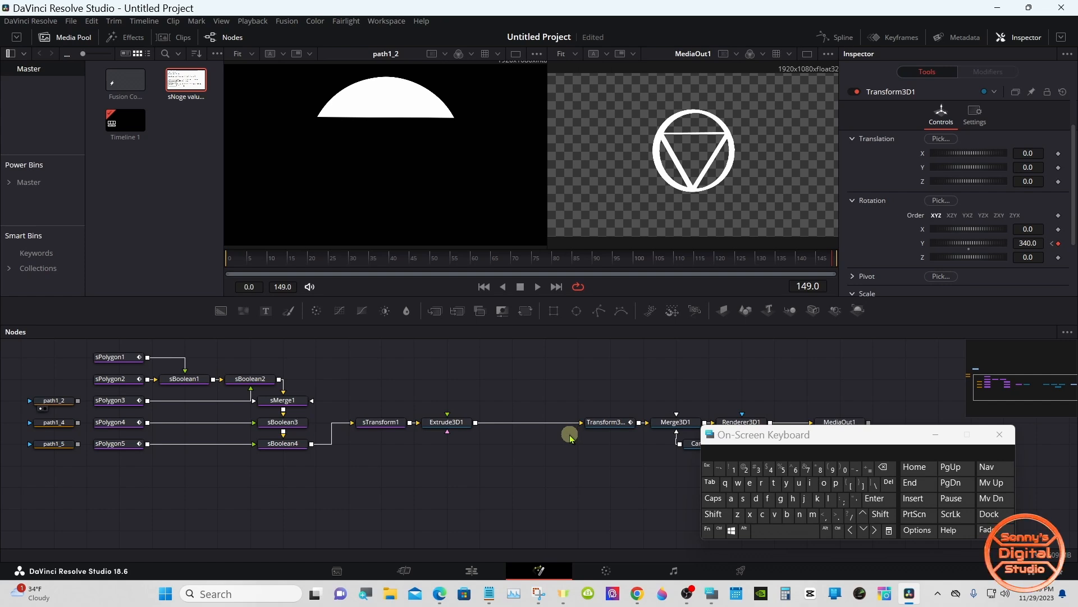
left_click_drag(392, 256, 262, 256)
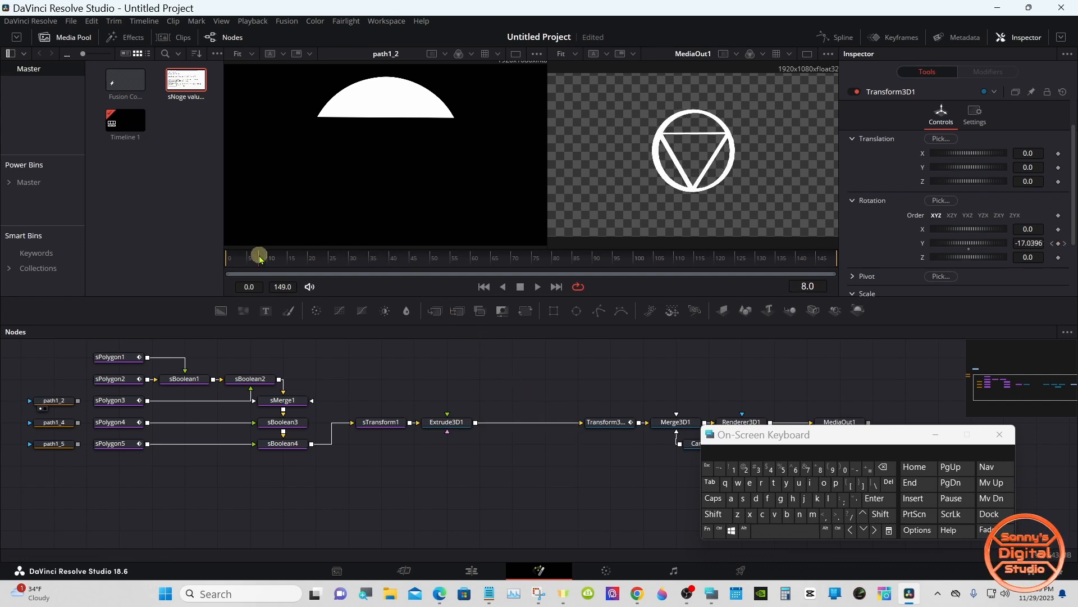
Insert a Replace Material 3D node directly after Extrude3D1
left_click(443, 423)
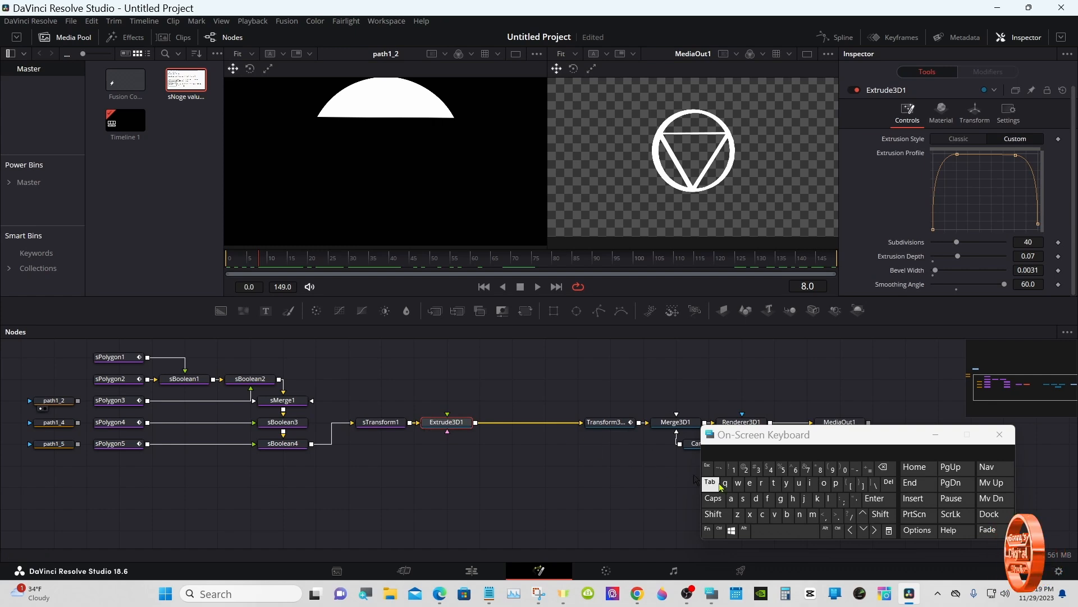
left_click(713, 514)
left_click(769, 531)
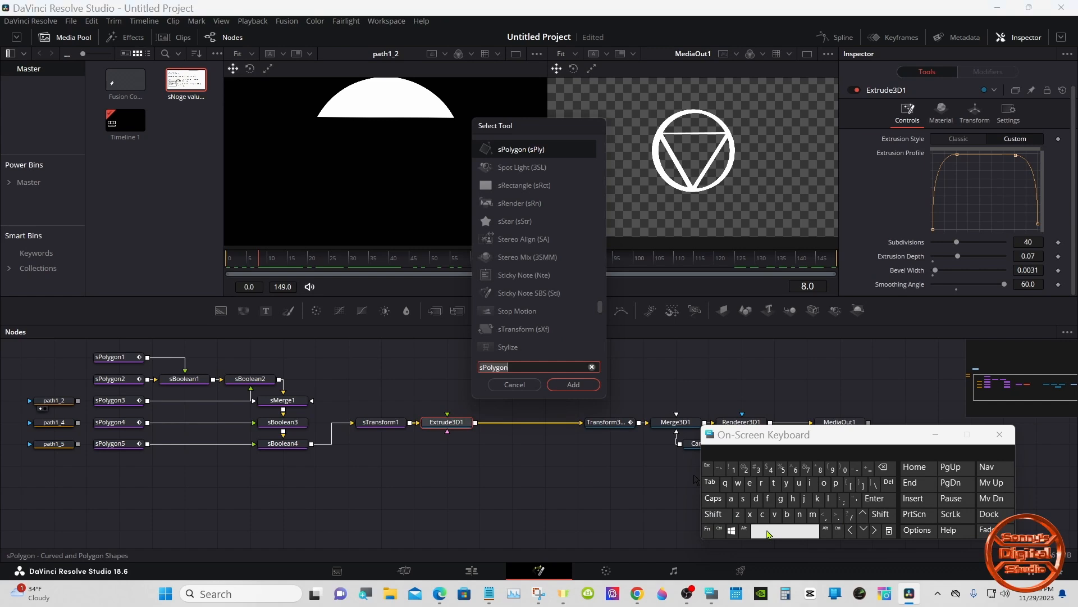
left_click(761, 482)
left_click(751, 484)
left_click(836, 483)
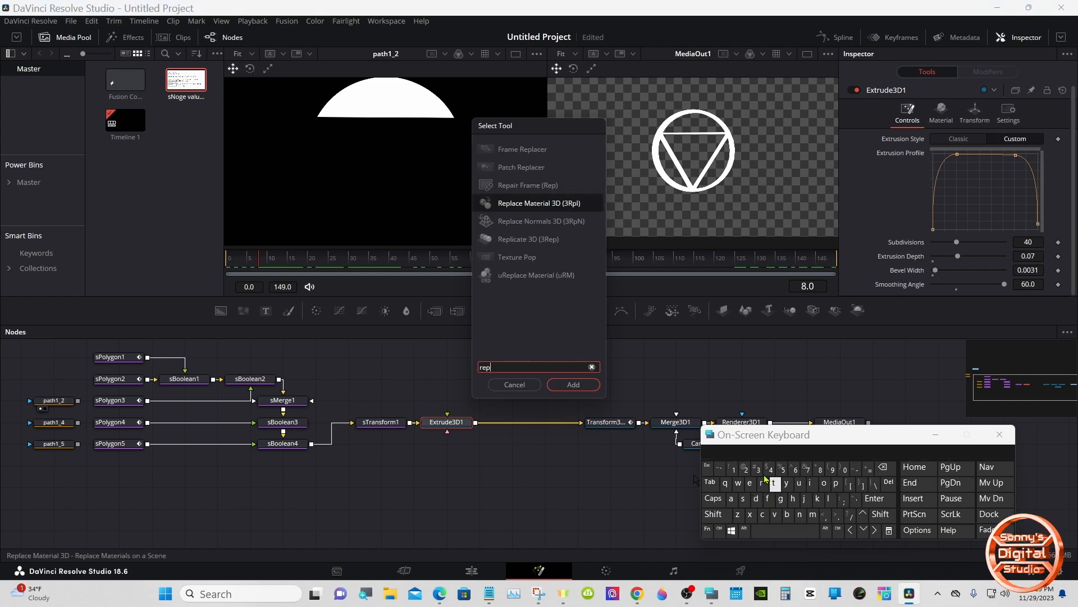
left_click(556, 203)
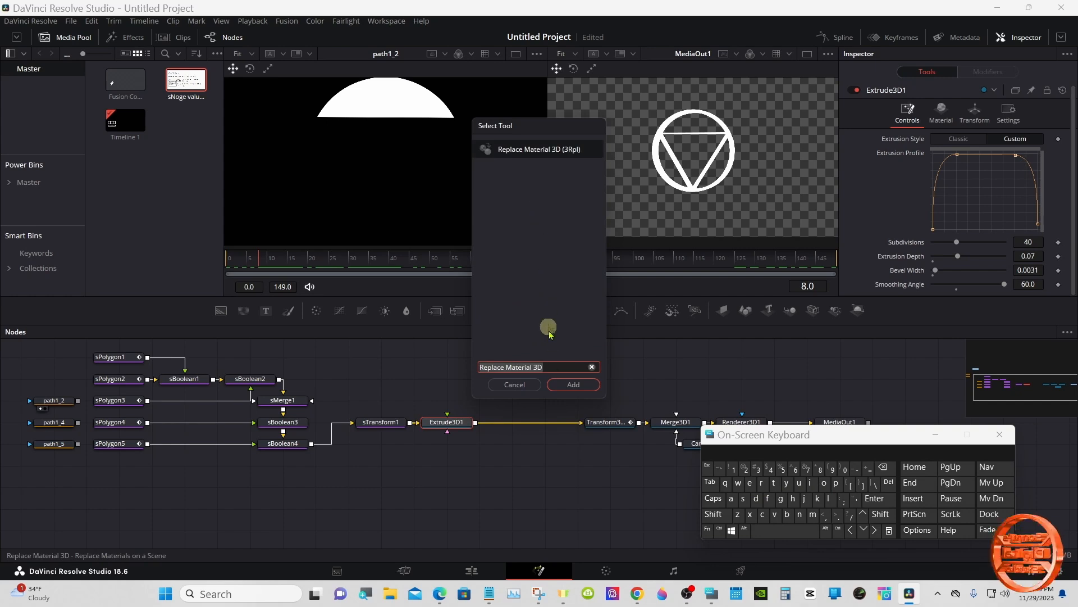
left_click(565, 384)
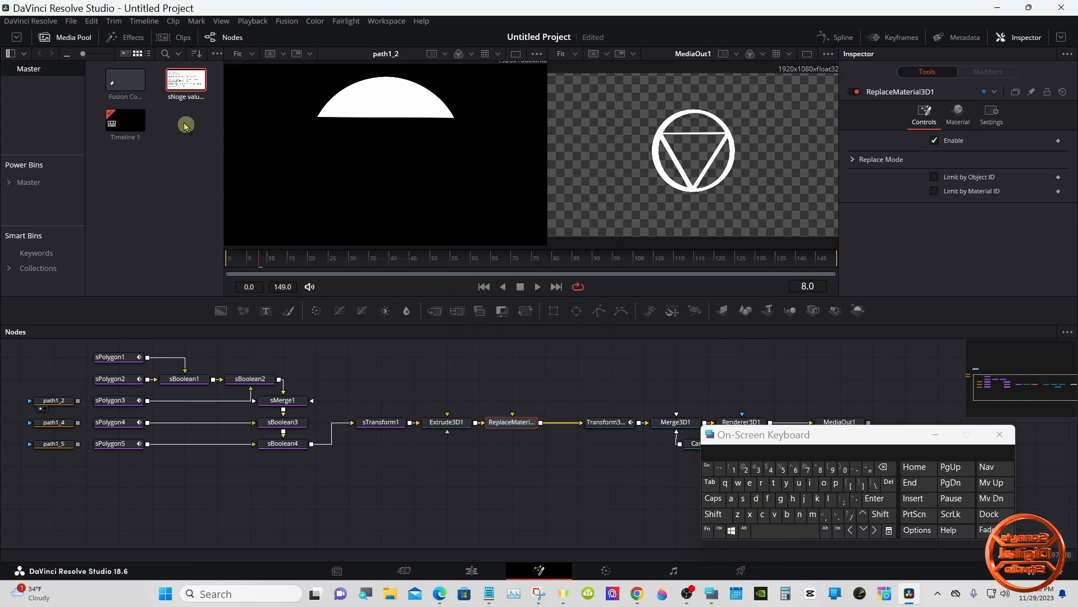
Add the Gold Bump shader from the Fusion template Shaders to the node graph and place it below the sBoolean nodes
left_click(135, 38)
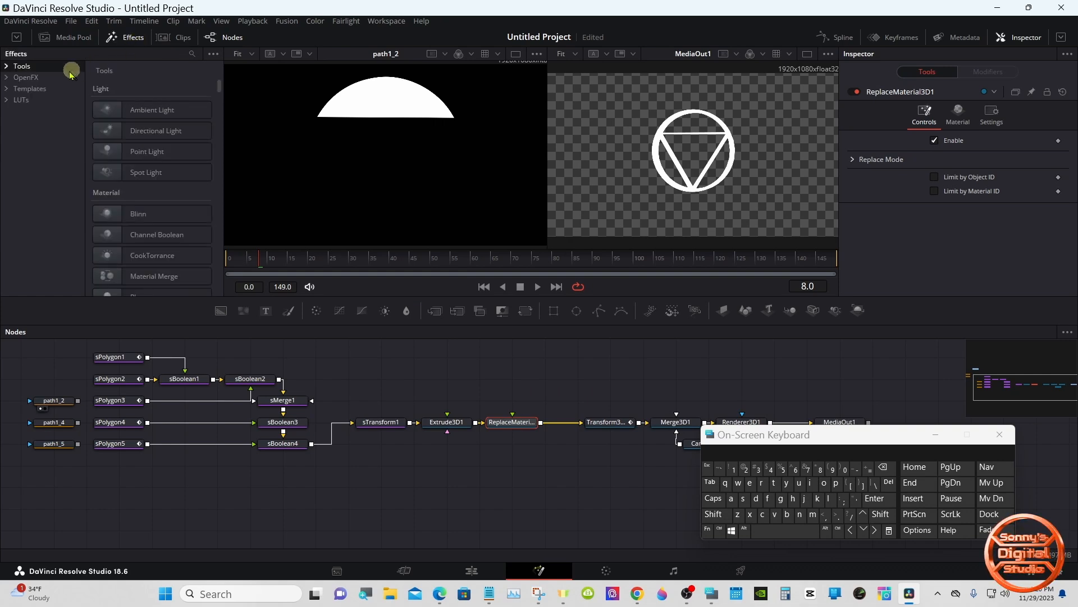
left_click(7, 88)
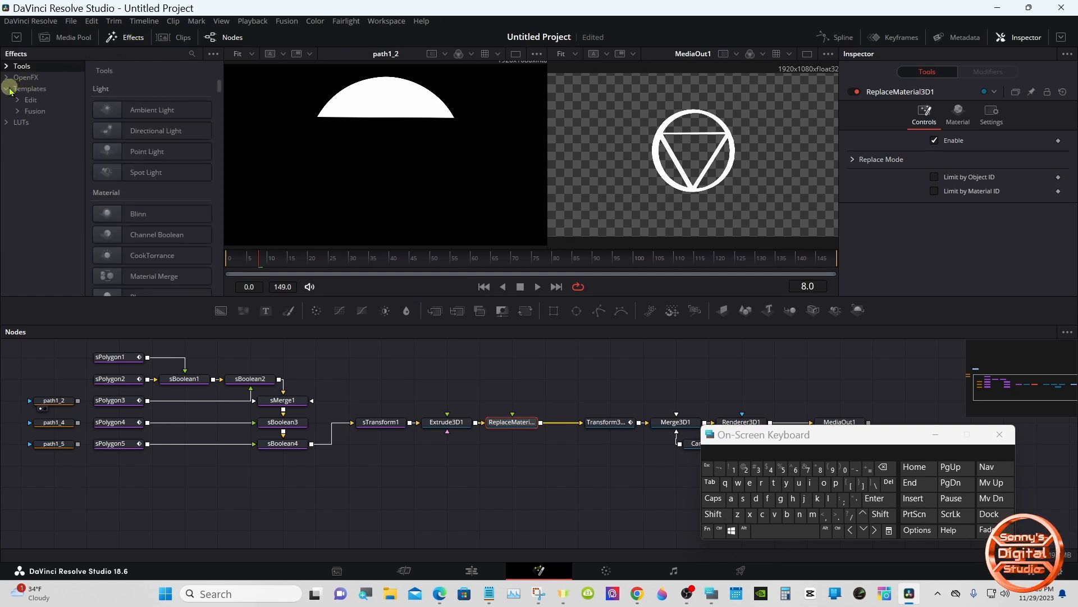
left_click(18, 112)
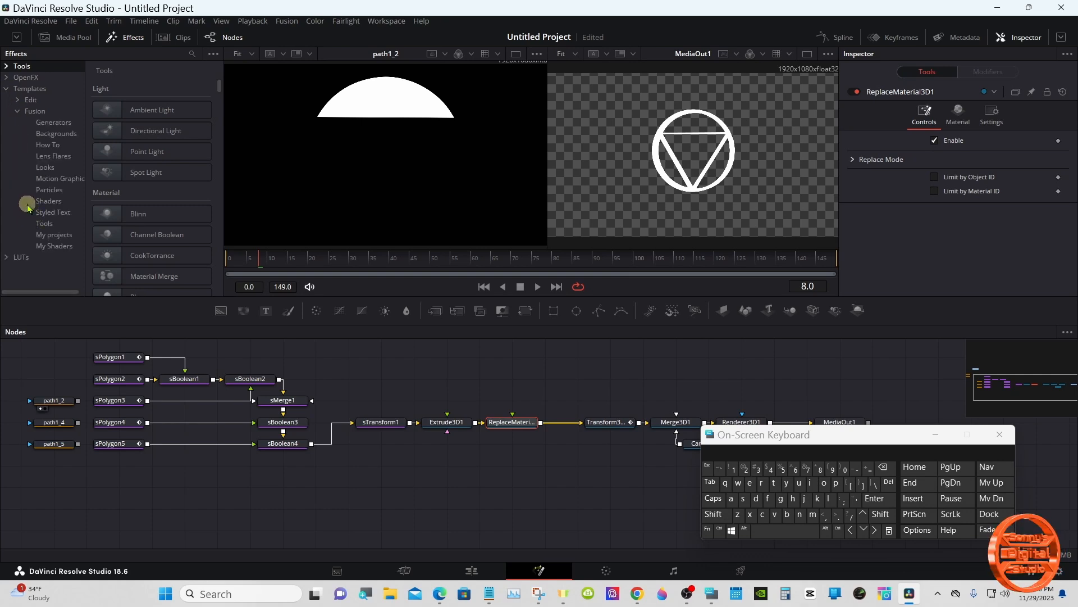
left_click(49, 201)
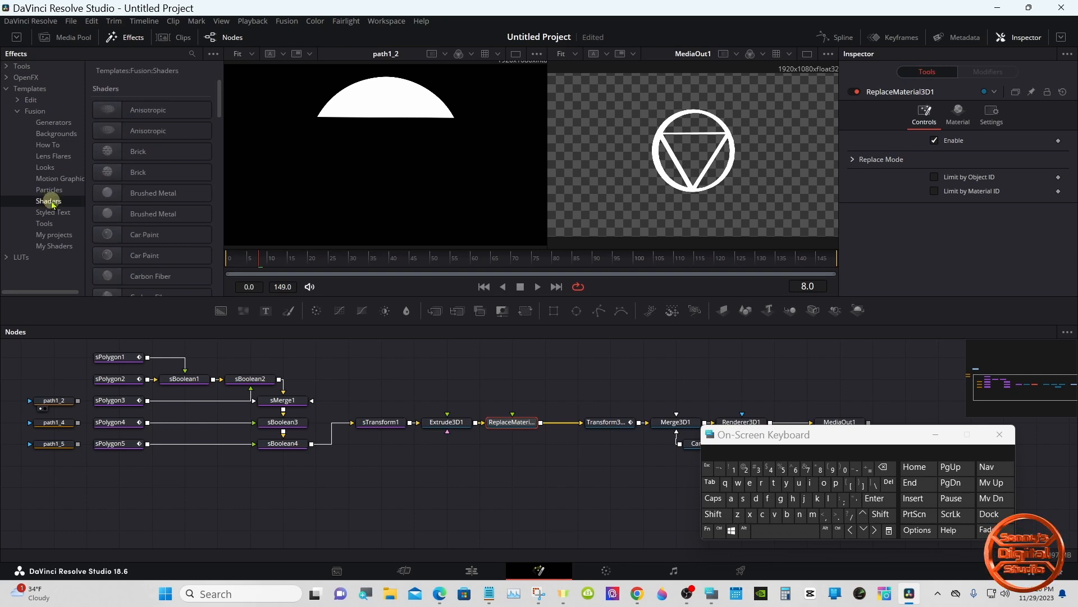
left_click_drag(217, 97, 220, 145)
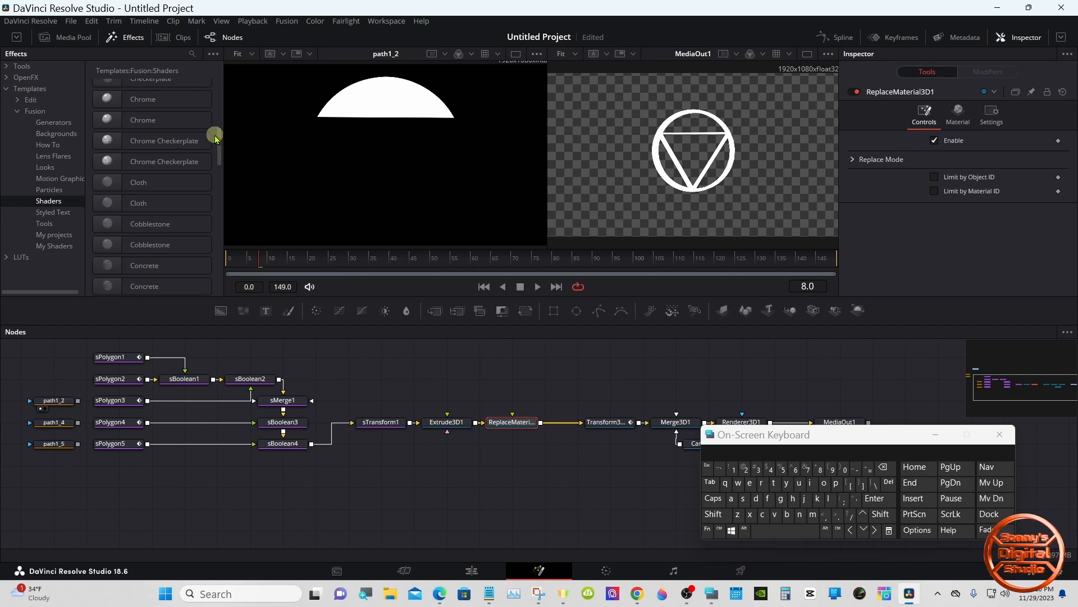
left_click(214, 137)
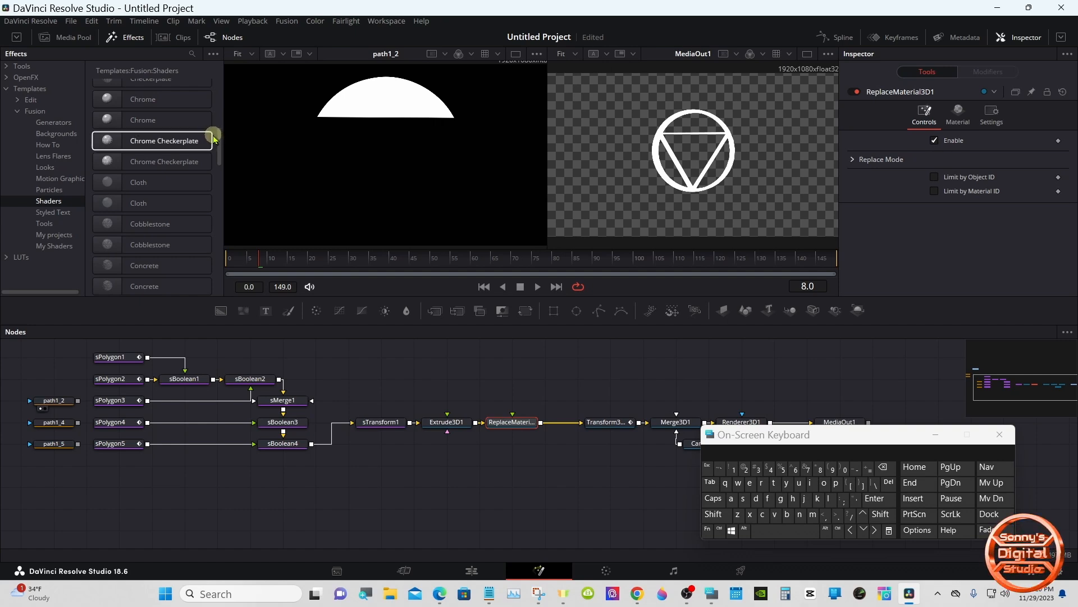
left_click_drag(219, 155, 221, 180)
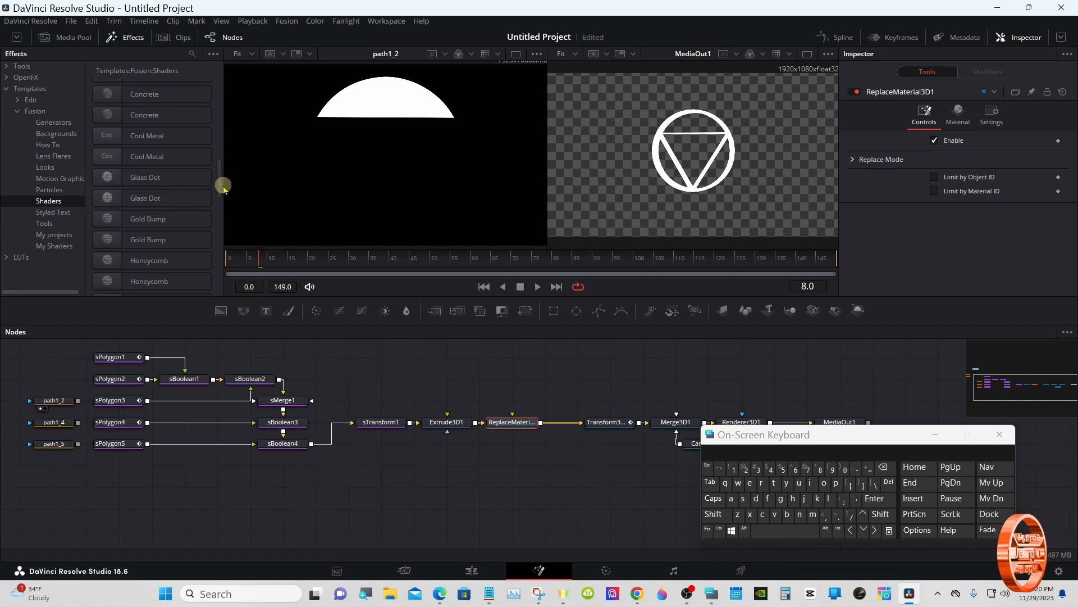
left_click_drag(174, 224, 290, 487)
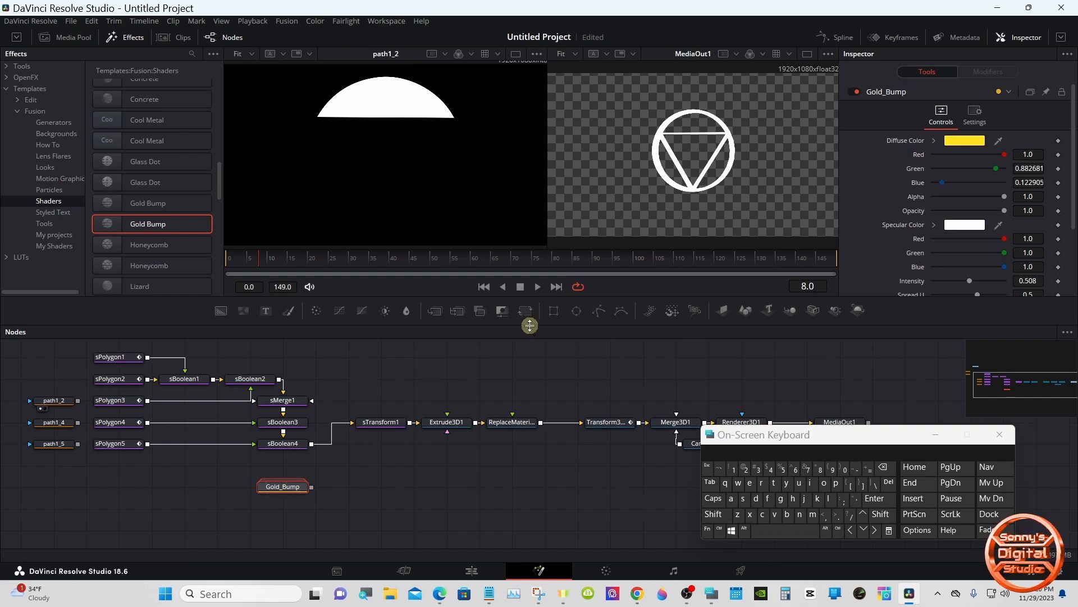
left_click_drag(529, 324, 529, 276)
left_click_drag(271, 450, 304, 483)
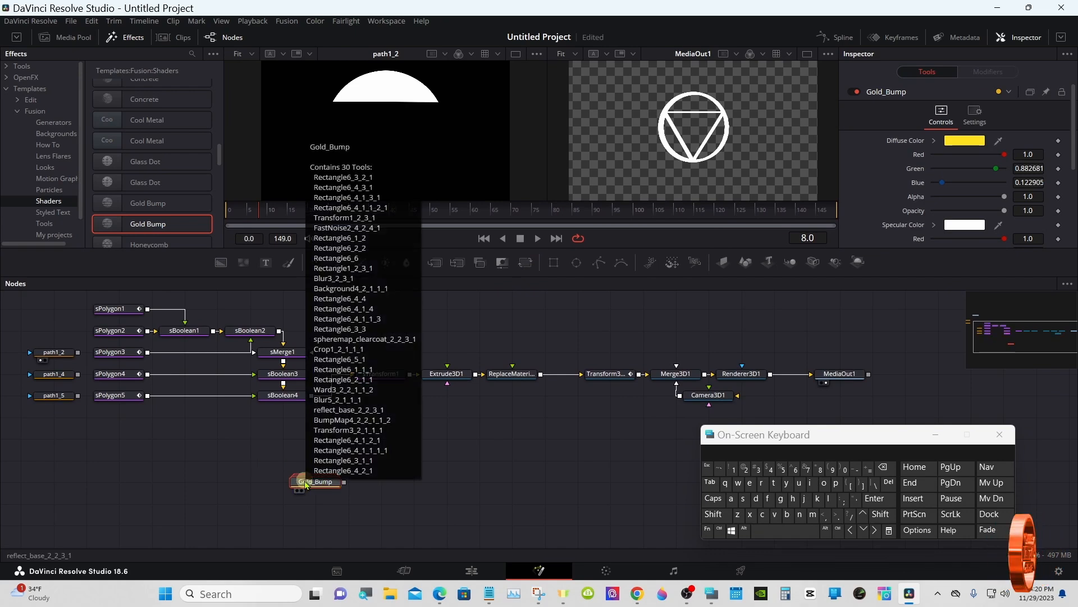
Expand the Gold_Bump group, delete its Rectangle, Background4, Crop1, Transform3 and Blur5 nodes, and collapse the group again
double_click(306, 482)
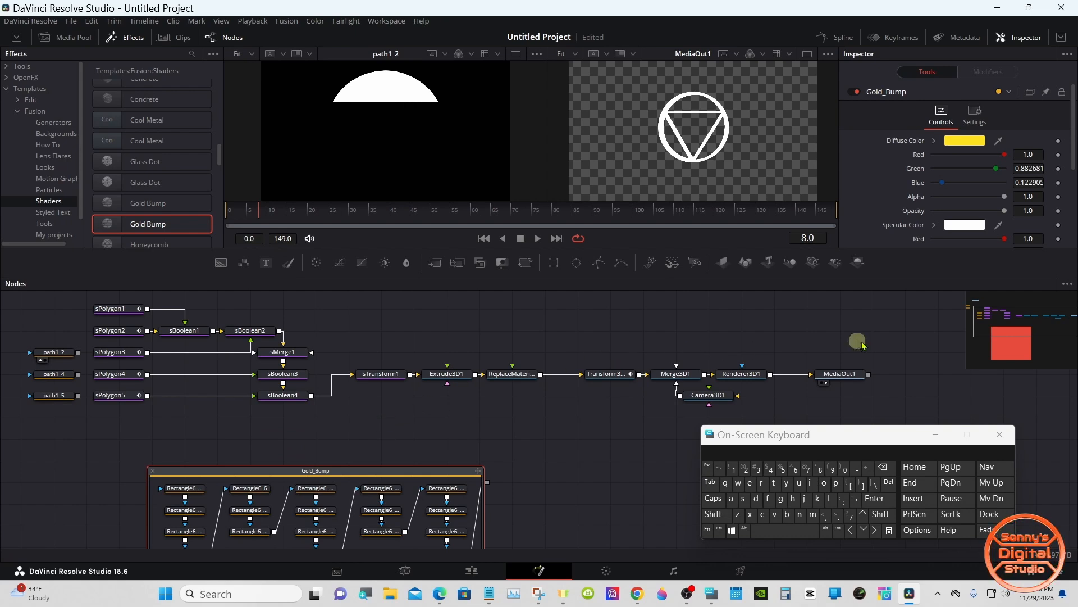
left_click(987, 341)
left_click_drag(987, 341, 1029, 340)
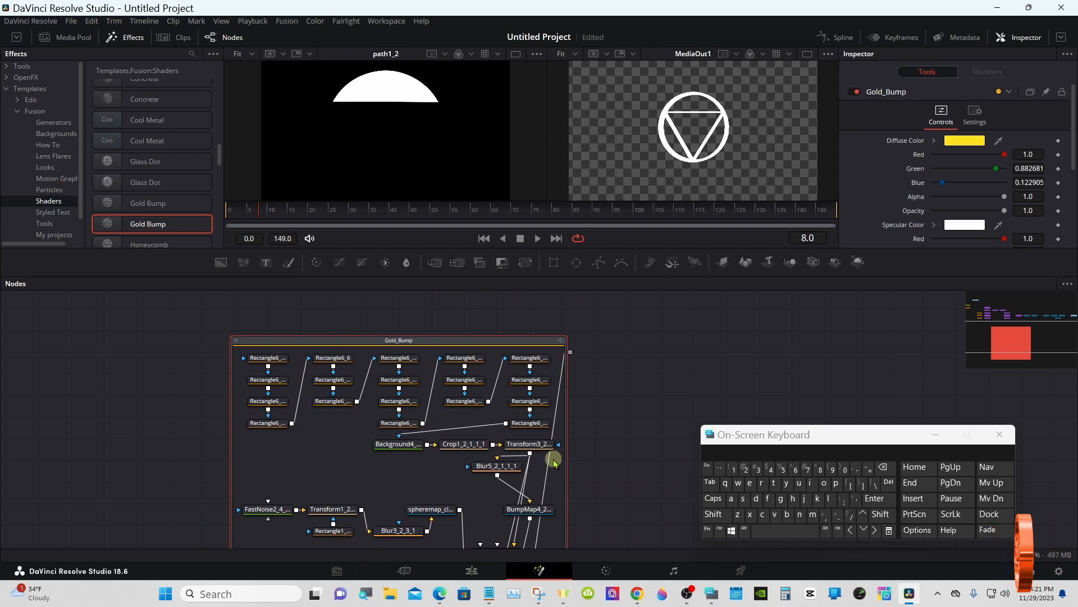
left_click_drag(240, 357, 553, 479)
right_click(498, 472)
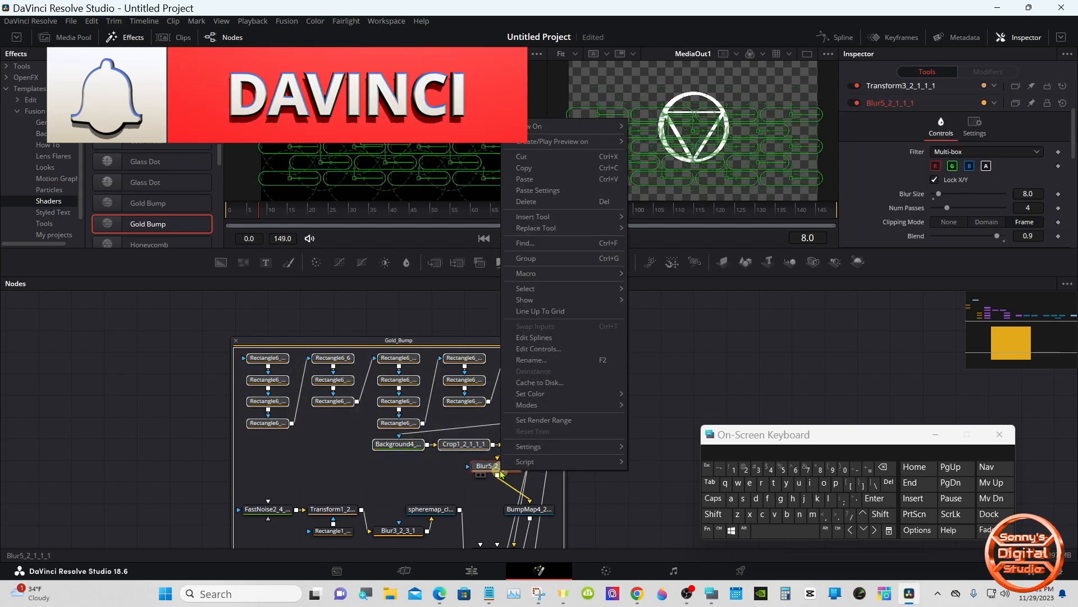
left_click(537, 201)
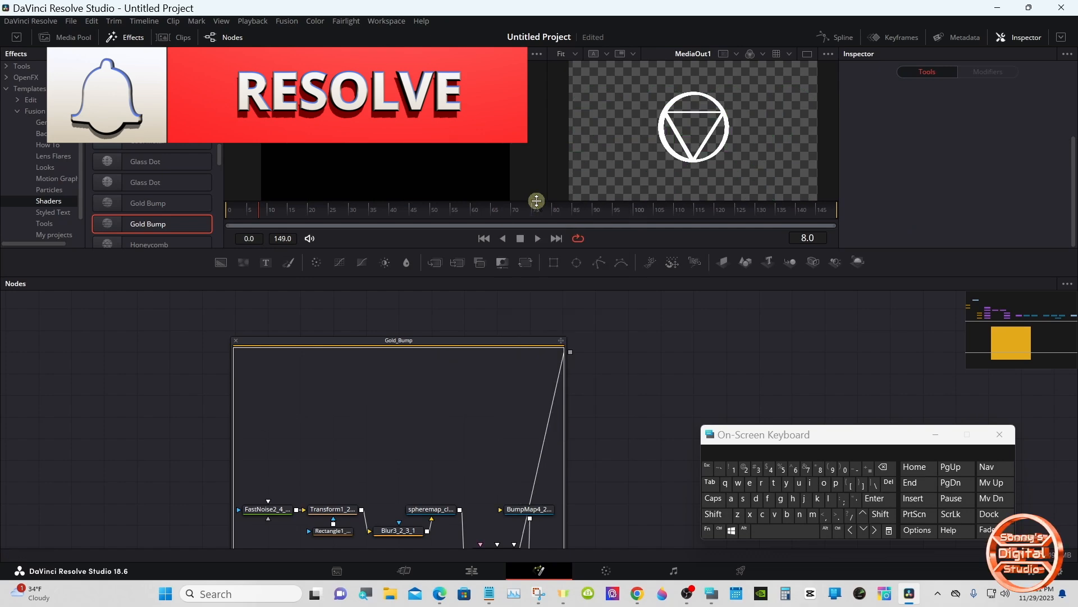
left_click(237, 340)
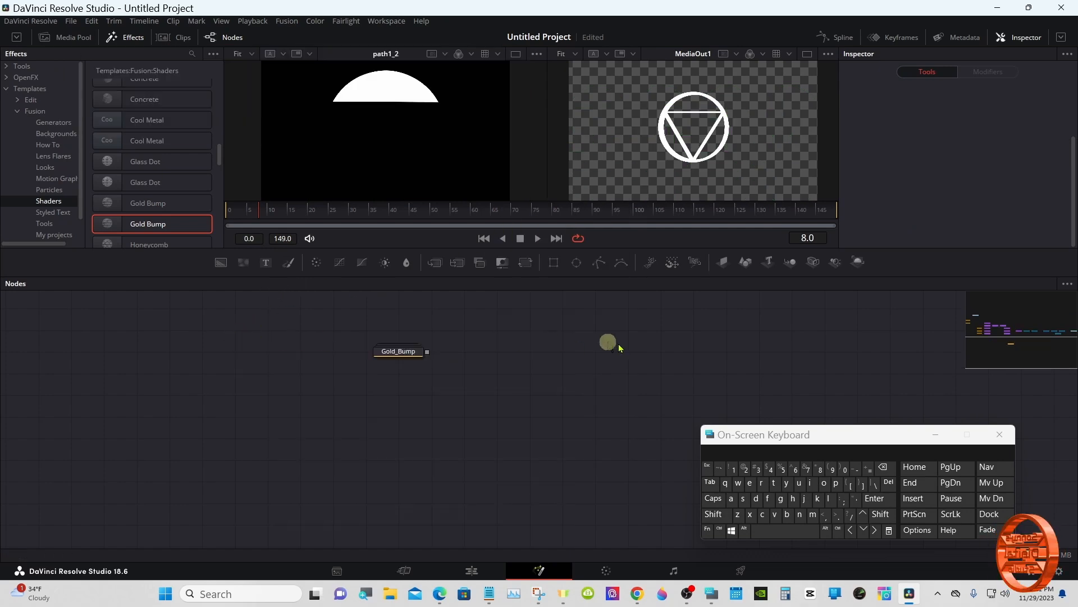
Place Gold_Bump above Extrude3D1 and connect it to the material input of ReplaceMaterial3D1
left_click_drag(1029, 353, 1038, 332)
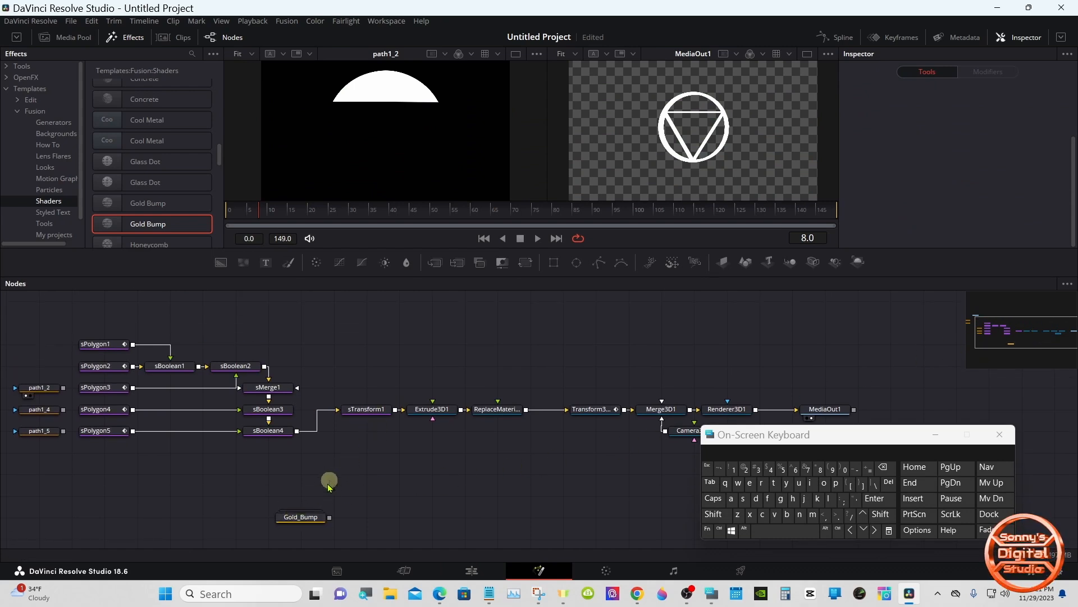
left_click_drag(301, 518, 500, 415)
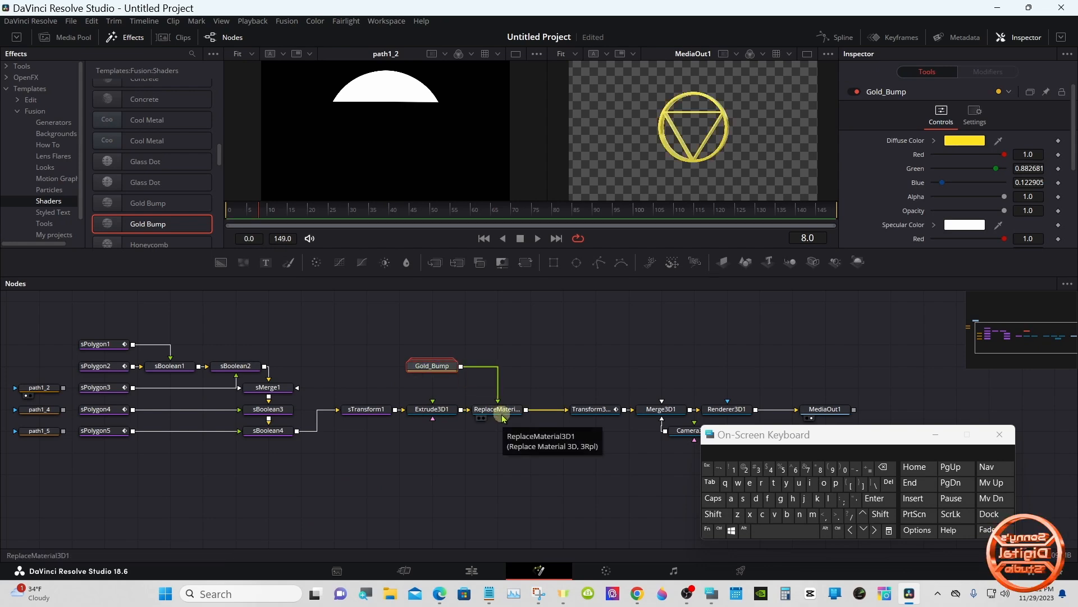
left_click_drag(786, 435, 594, 438)
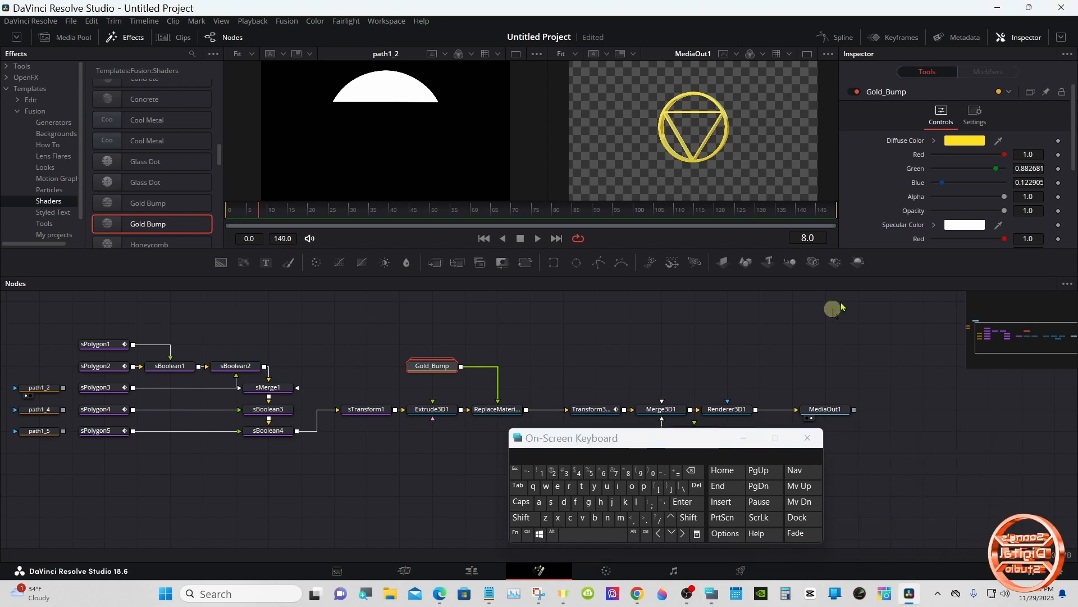
Extend the Inspector to full height and raise Gold_Bump's Face On Strength to 1.0
left_click(1061, 38)
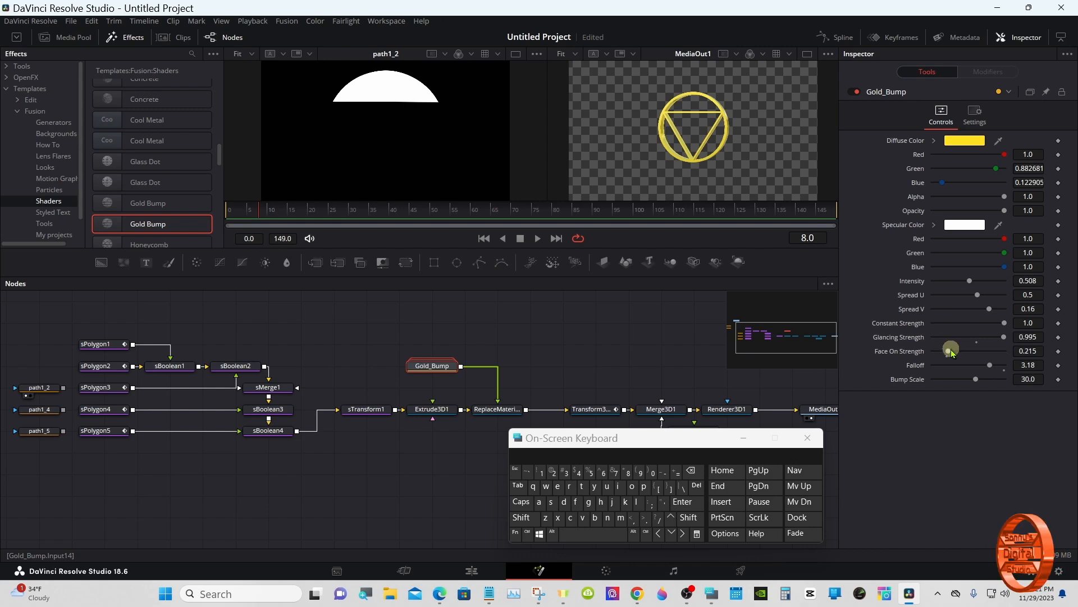
left_click_drag(949, 352, 1027, 355)
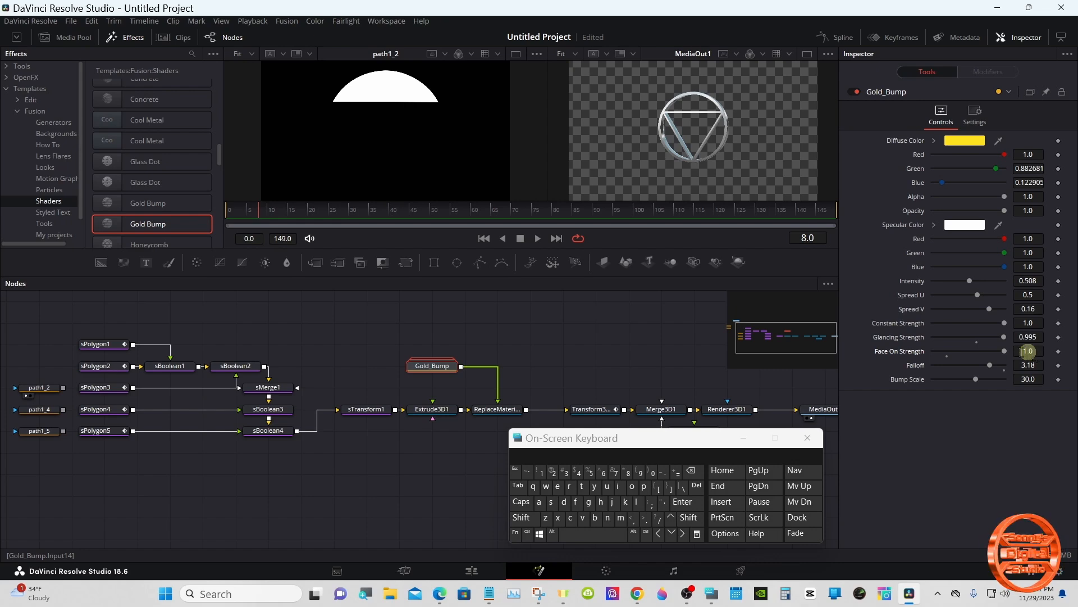
mouse_move(620, 278)
left_mouse_down()
mouse_move(616, 351)
mouse_move(629, 260)
left_mouse_up()
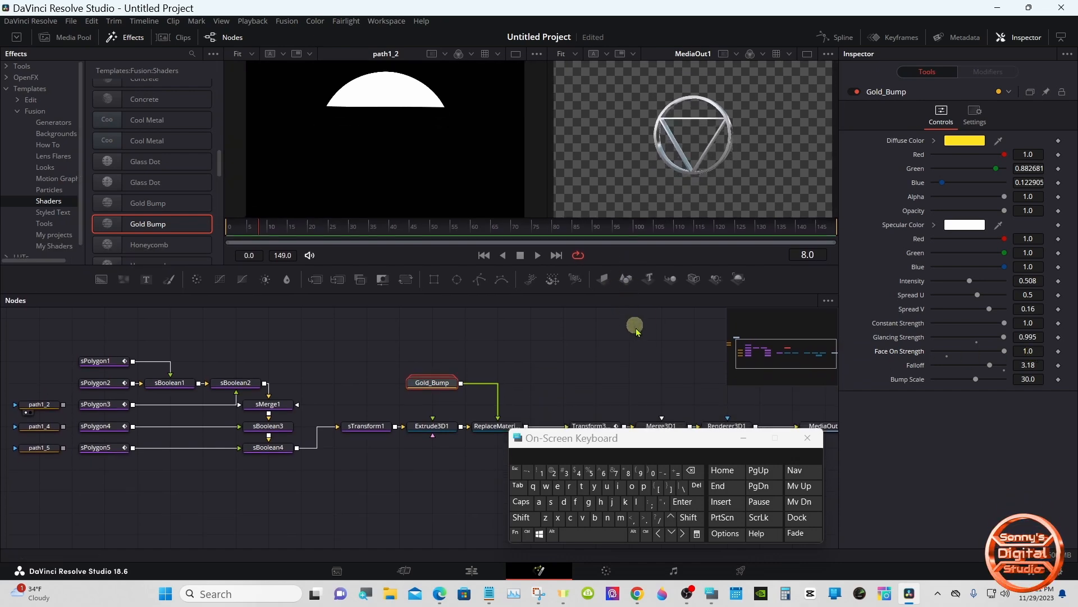
Minimize the on-screen keyboard and add the Chrome_2 shader from My Shaders to the node graph above Gold_Bump
left_click(743, 437)
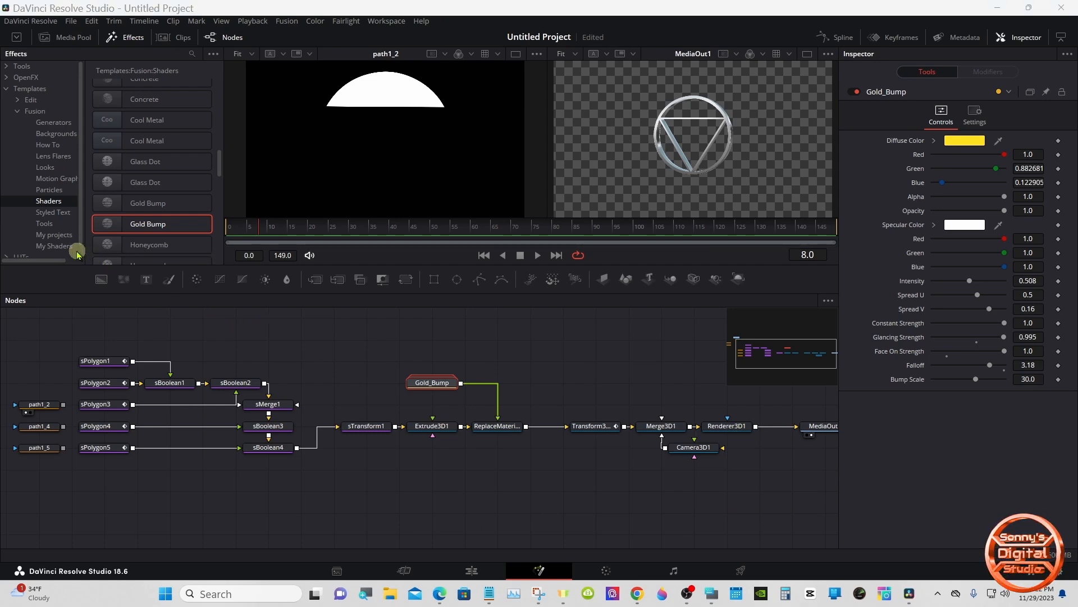
left_click(56, 246)
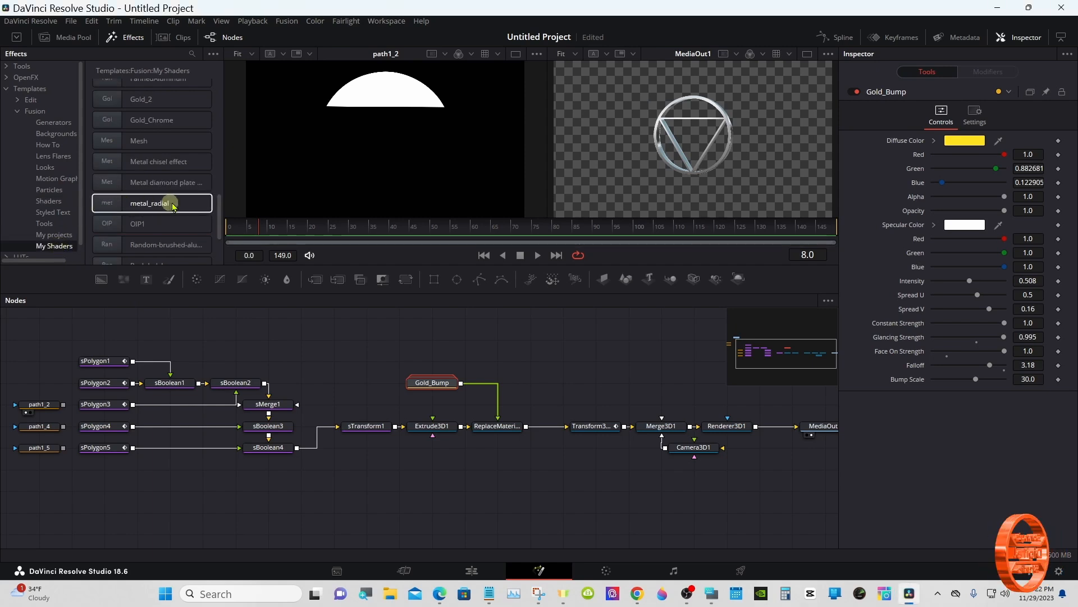
left_click_drag(216, 208, 226, 147)
left_click_drag(143, 142, 432, 339)
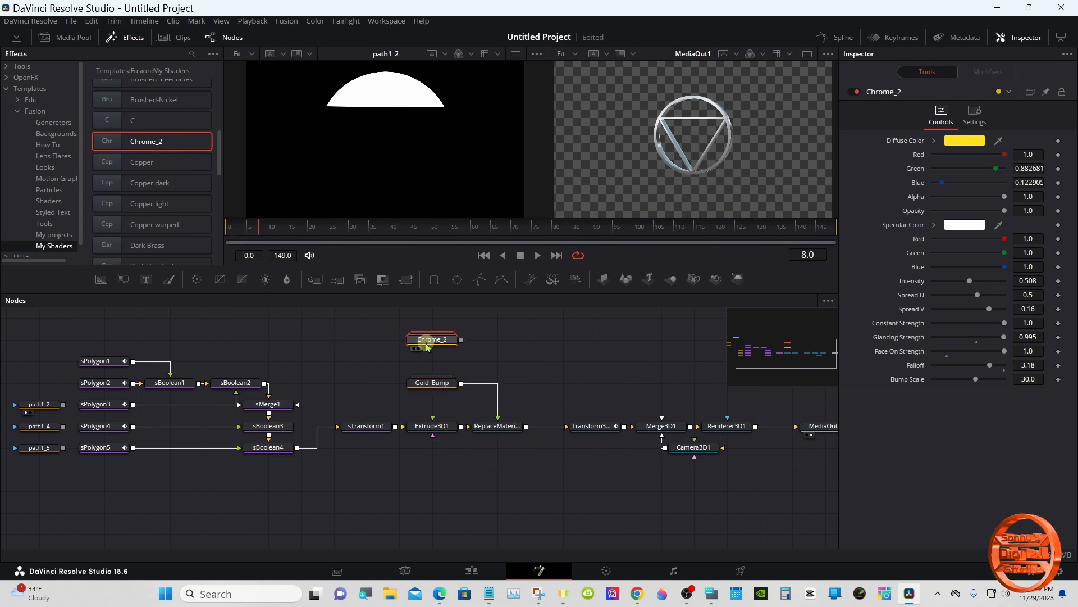
Connect Chrome_2 to ReplaceMaterial3D1's material input in place of Gold_Bump, and cut the Gold_Bump node
left_click(498, 405)
left_click_drag(462, 340, 498, 426)
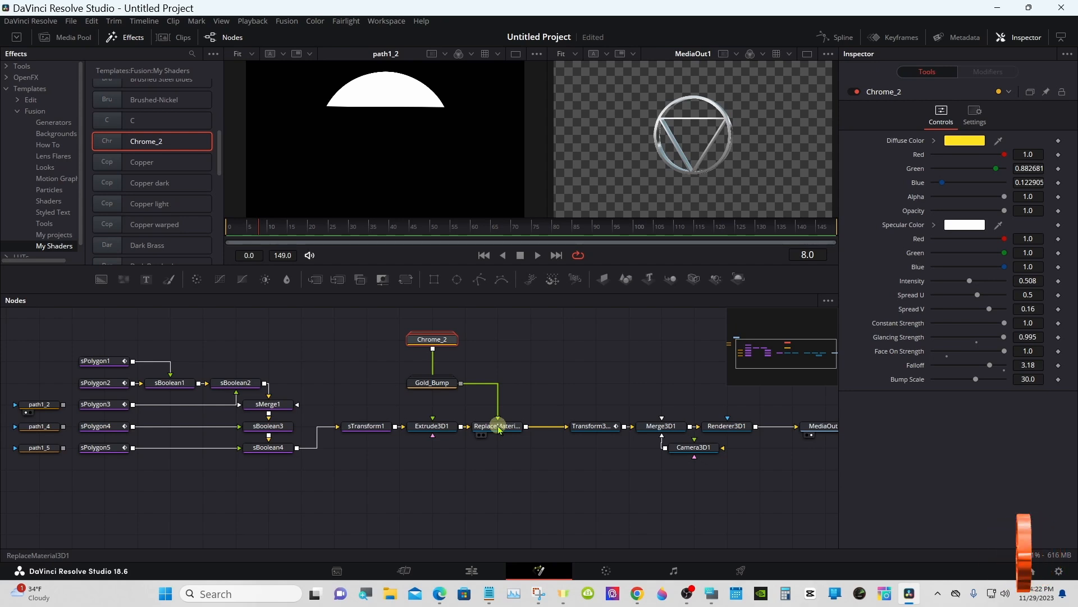
left_click_drag(438, 384, 371, 383)
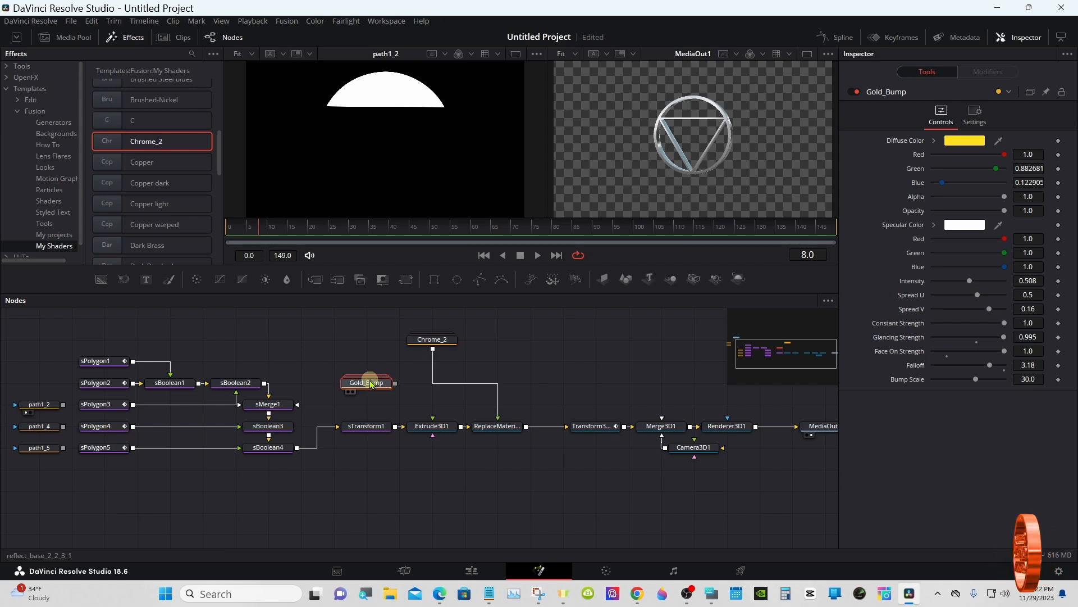
right_click(370, 384)
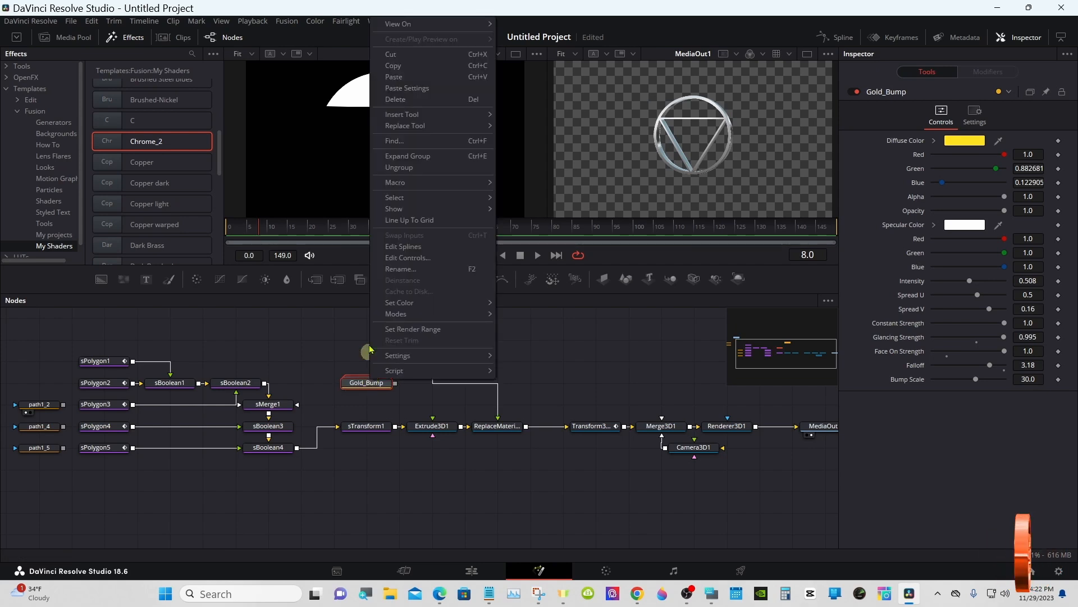
left_click(396, 54)
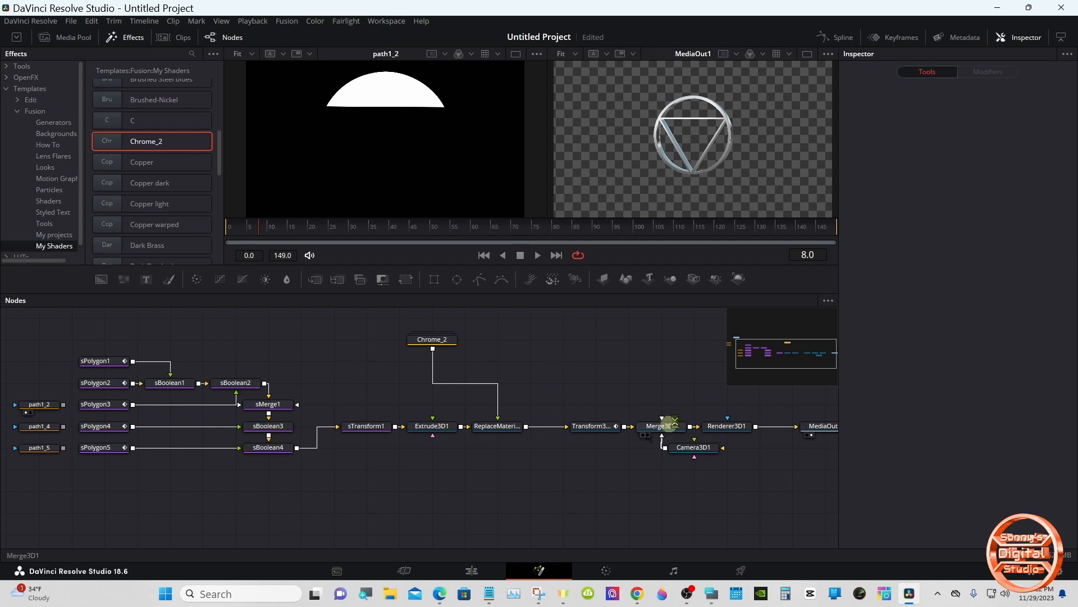
Insert a ColorCorrector node between Renderer3D1 and a more widely spaced MediaOut1, and tint the logo orange at full strength
left_click(782, 361)
left_click_drag(782, 361, 802, 349)
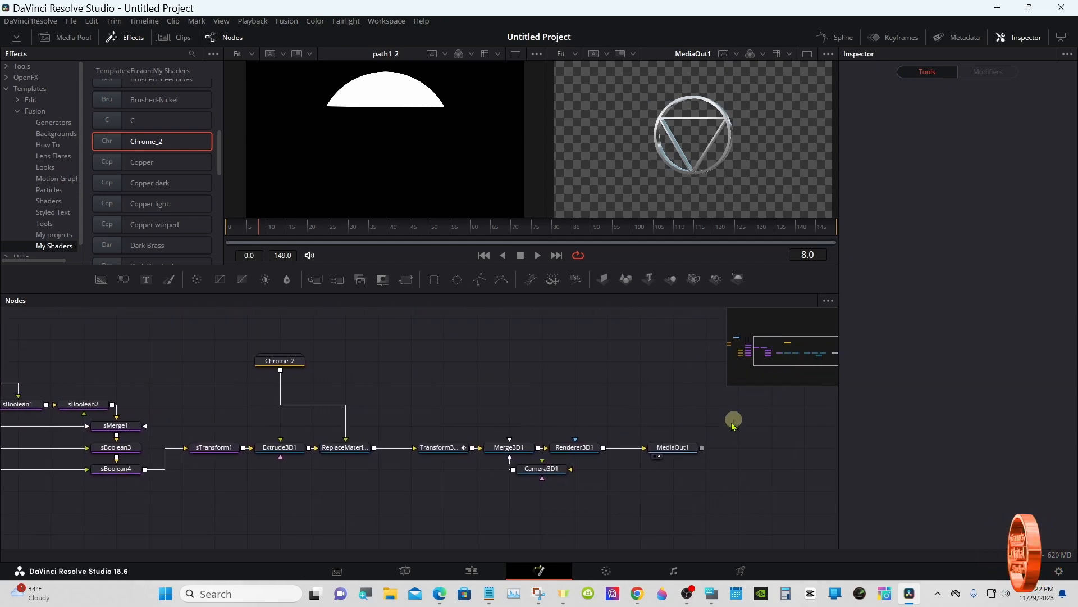
left_click(738, 448)
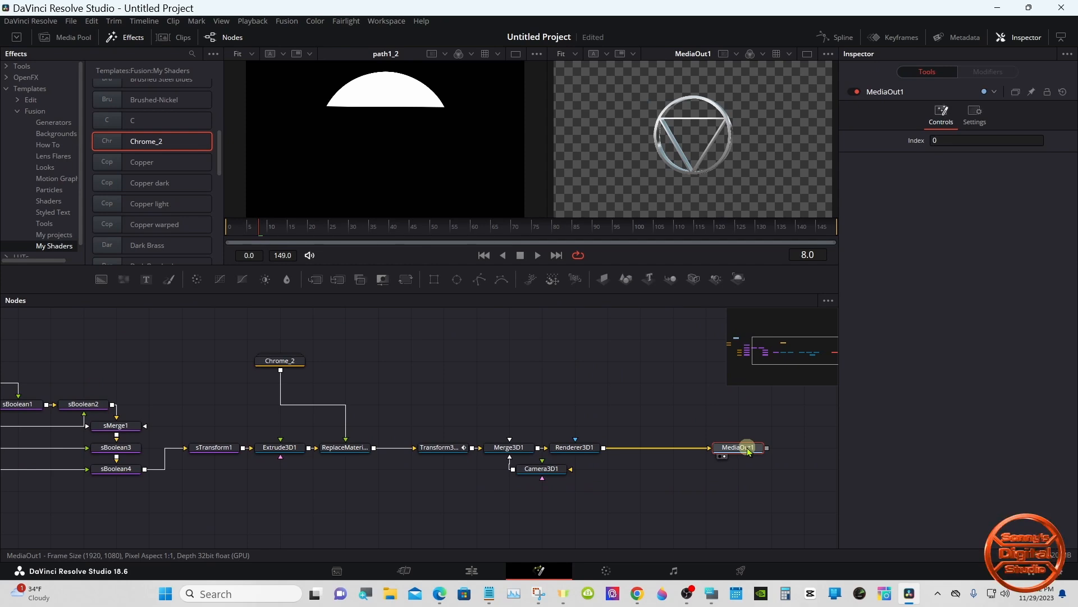
left_click(597, 448)
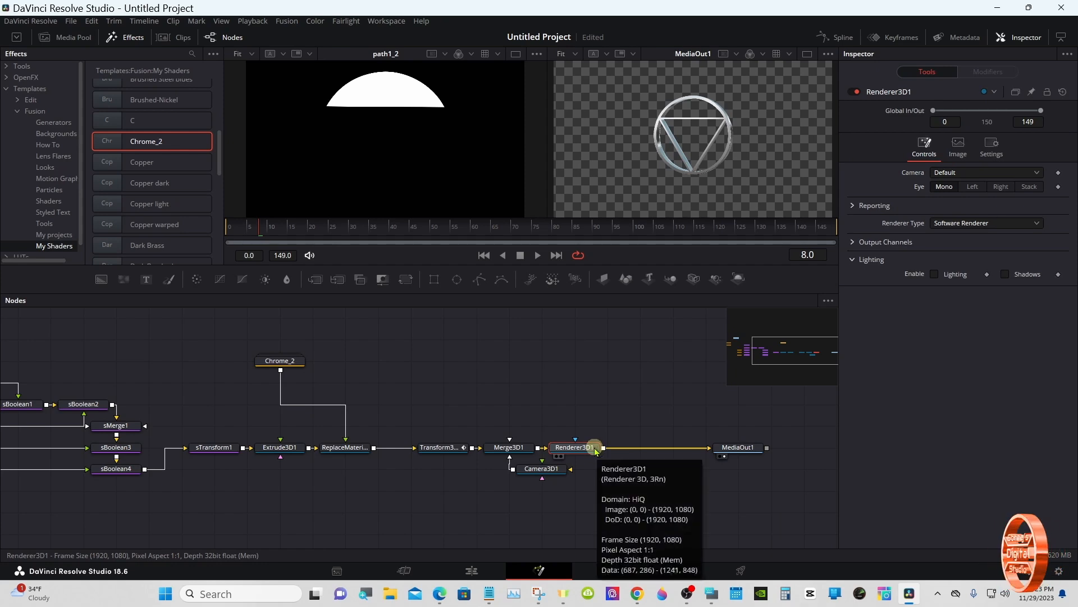
left_click(198, 280)
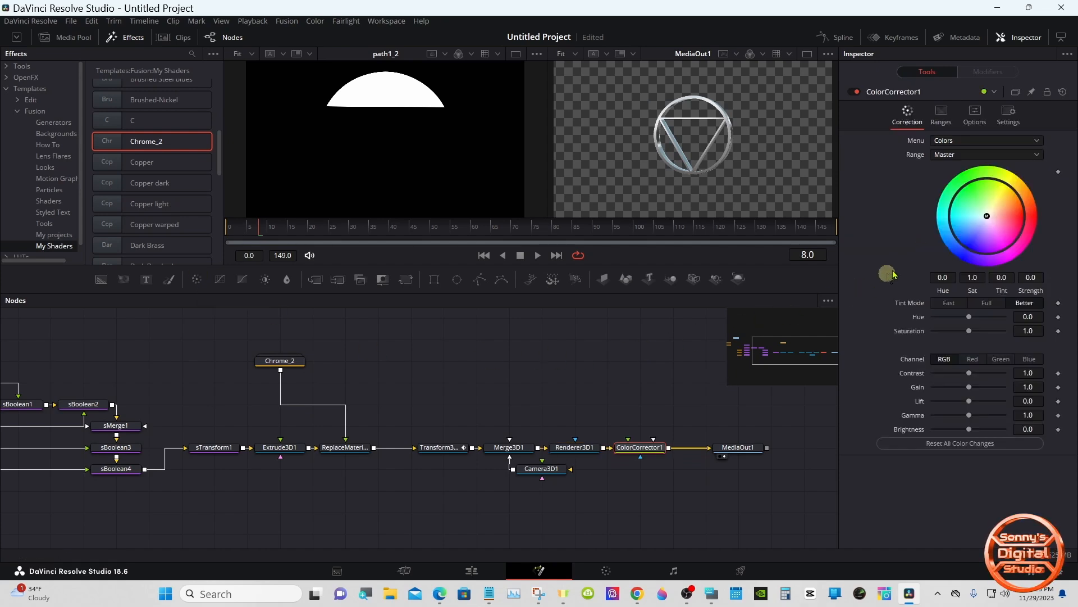
left_click_drag(987, 219, 1023, 200)
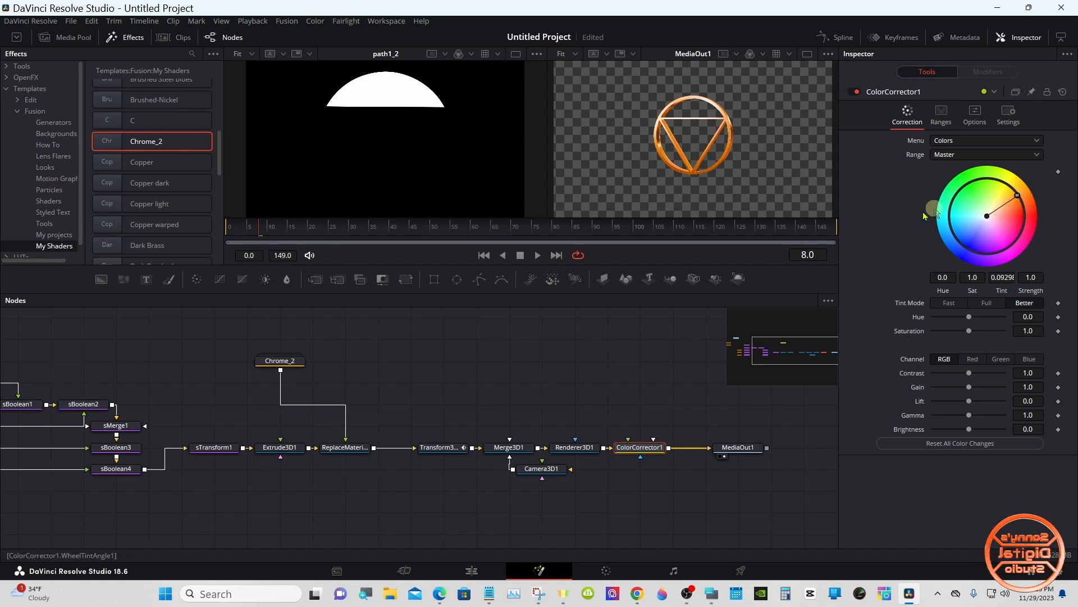
Enlarge the viewer area to show only MediaOut1 and turn off its checker underlay
left_click_drag(617, 291, 618, 397)
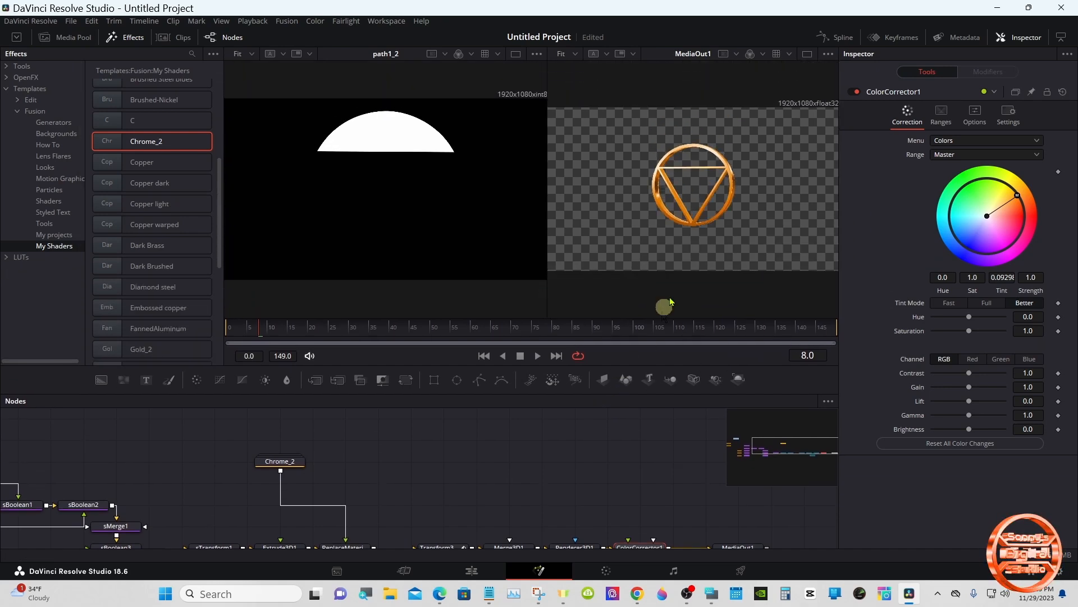
left_click(808, 54)
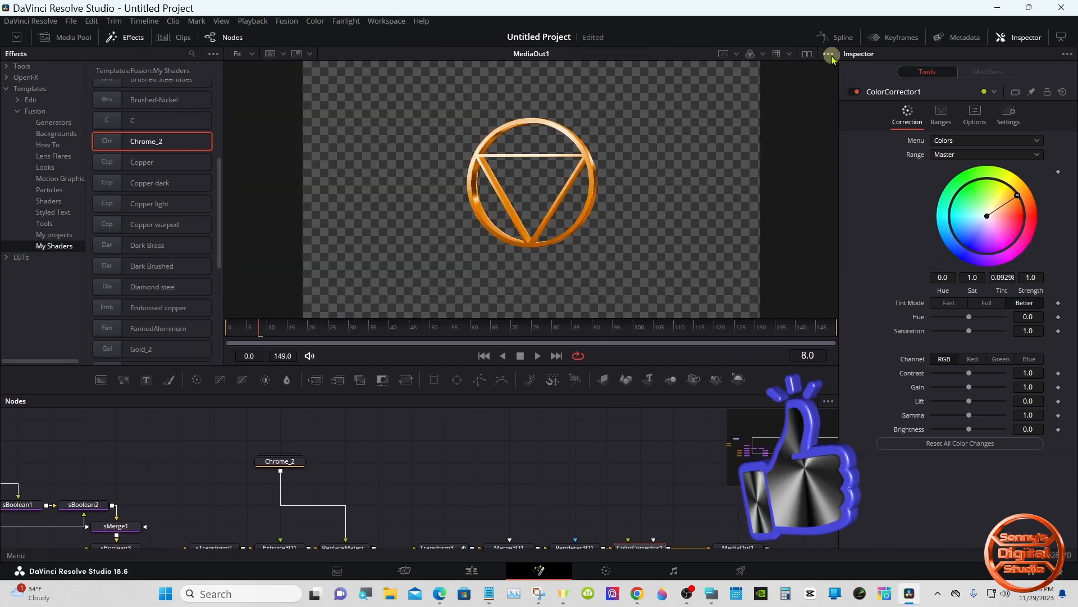
left_click(829, 54)
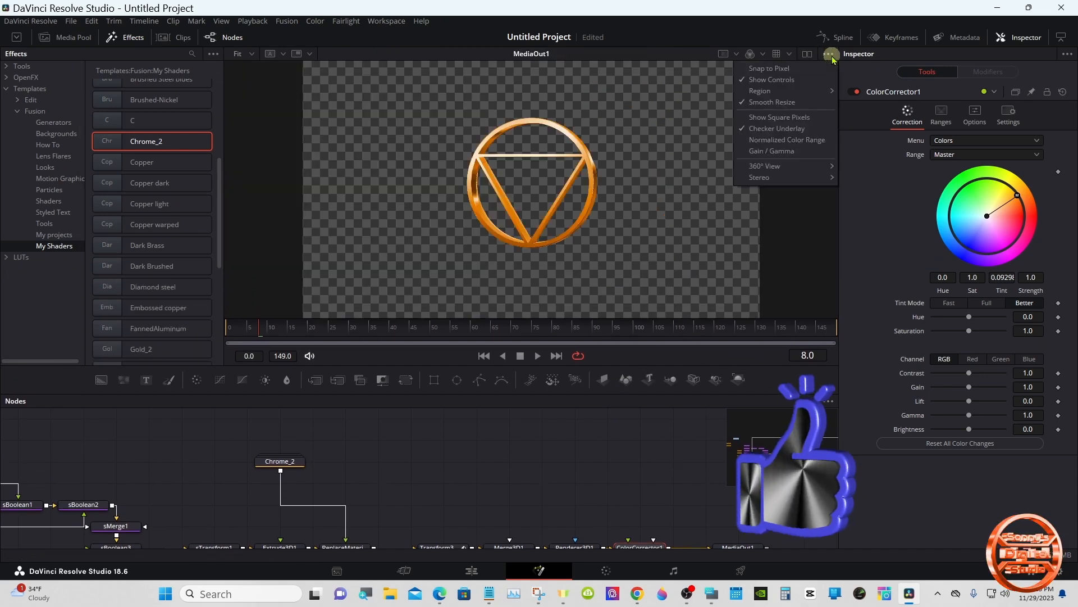
left_click(778, 128)
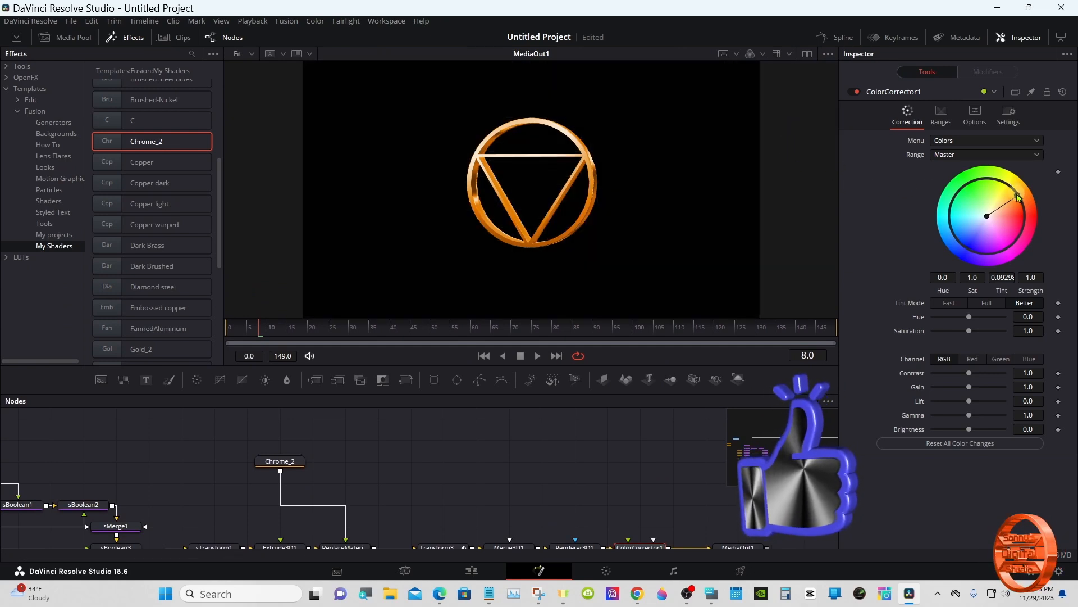
Try violet and blue tints on the logo, compare the Fast and Better tint modes, and shift the tint to cyan
left_click_drag(1017, 195, 980, 262)
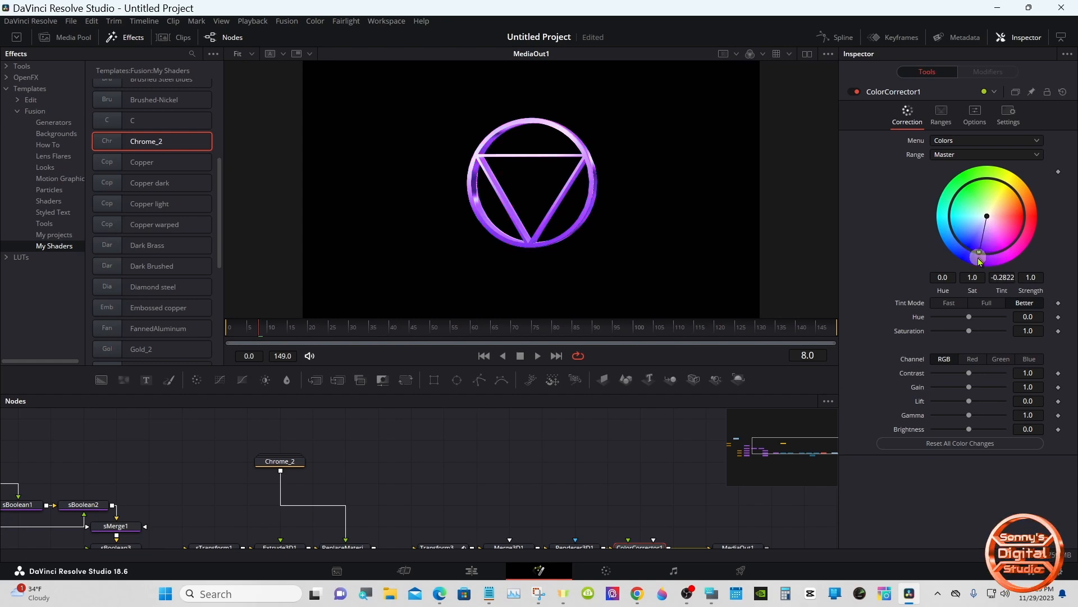
left_click(948, 303)
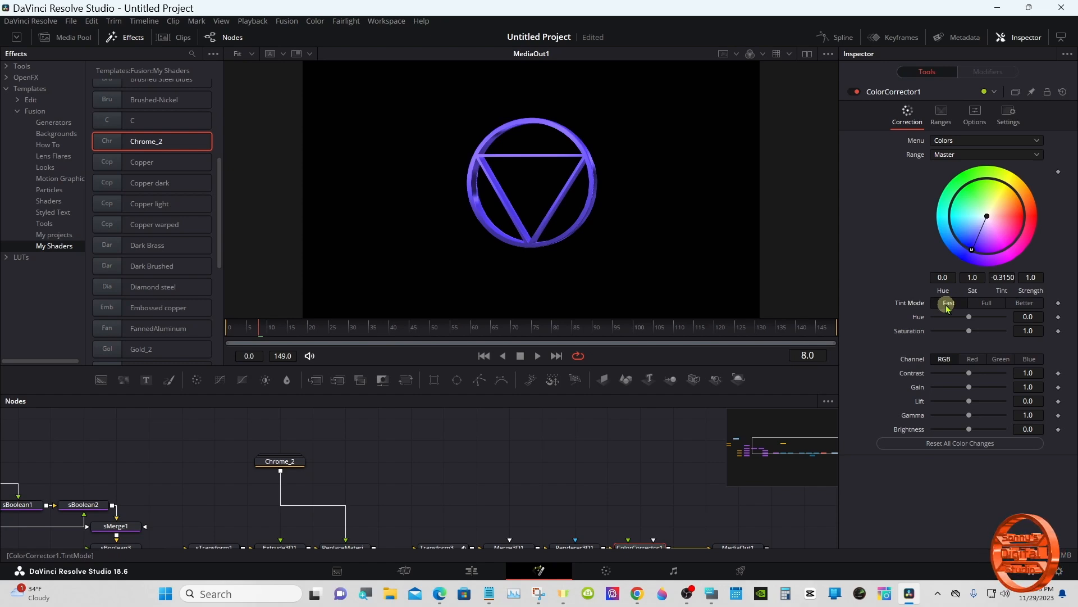
left_click(1024, 303)
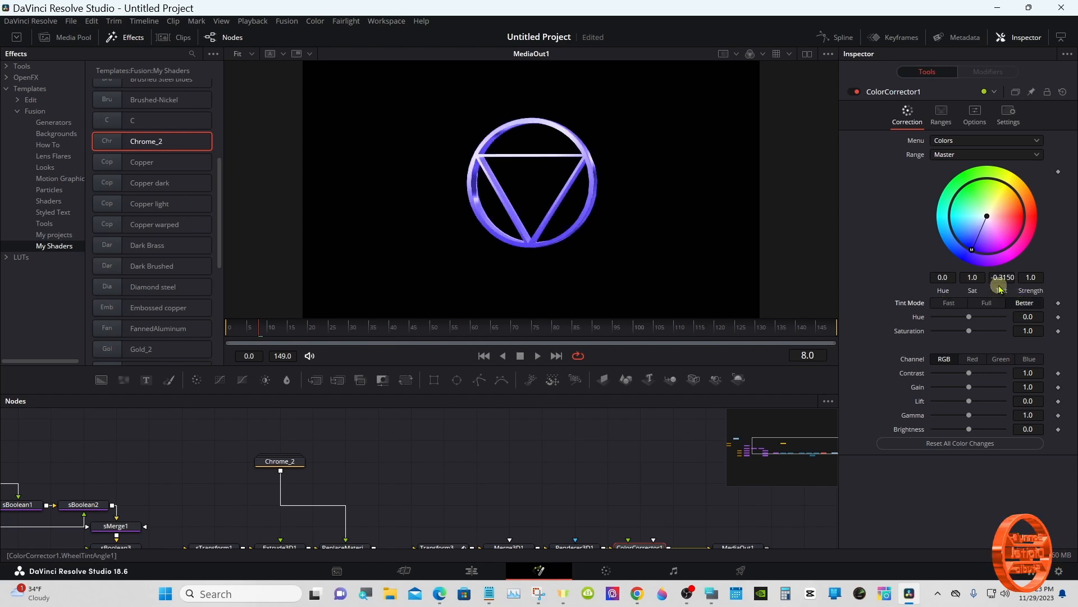
left_click_drag(977, 261, 953, 223)
On the Edit page, place Fusion Composition 1 on Video 2, extended to 25 seconds, above an equally long Solid Color generator on Video 1
left_click(472, 570)
left_click(373, 464)
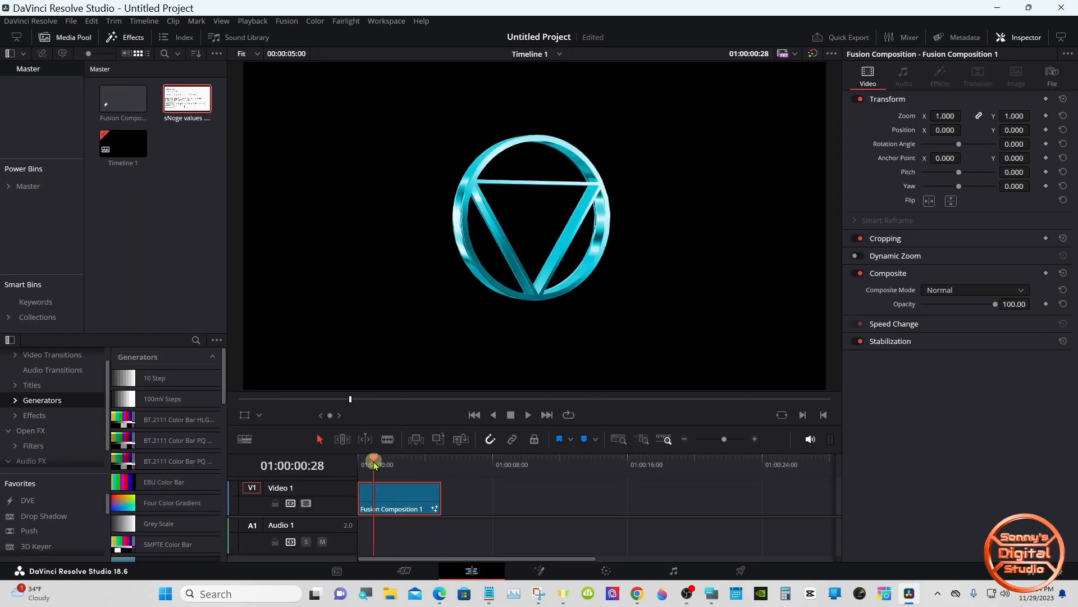
left_click_drag(434, 495, 439, 395)
scroll(221, 387, "down", 3)
left_click_drag(163, 469, 778, 463)
Set the Solid Color generator to dark green and turn on render caching for playback
left_click(932, 139)
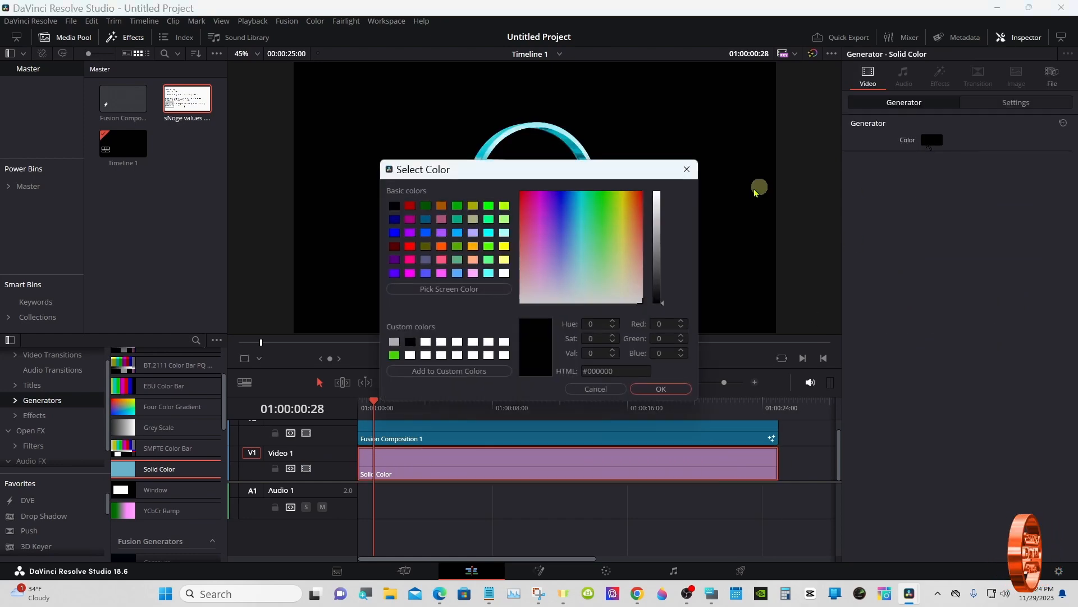
left_click(487, 219)
left_click_drag(662, 217, 662, 268)
left_click(660, 389)
scroll(345, 489, "up", 3)
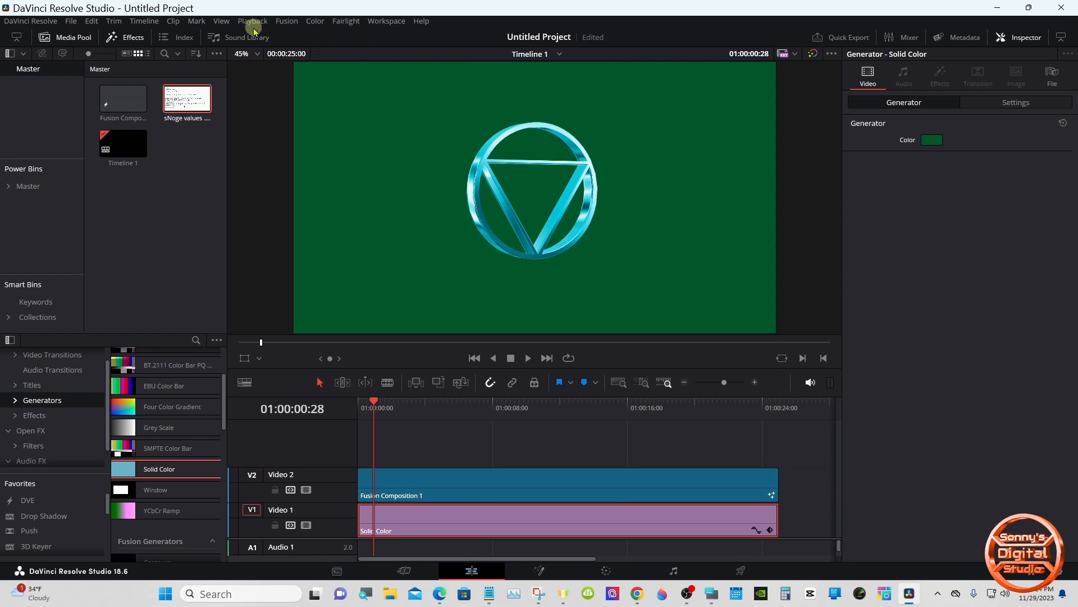
left_click(254, 22)
left_click(443, 88)
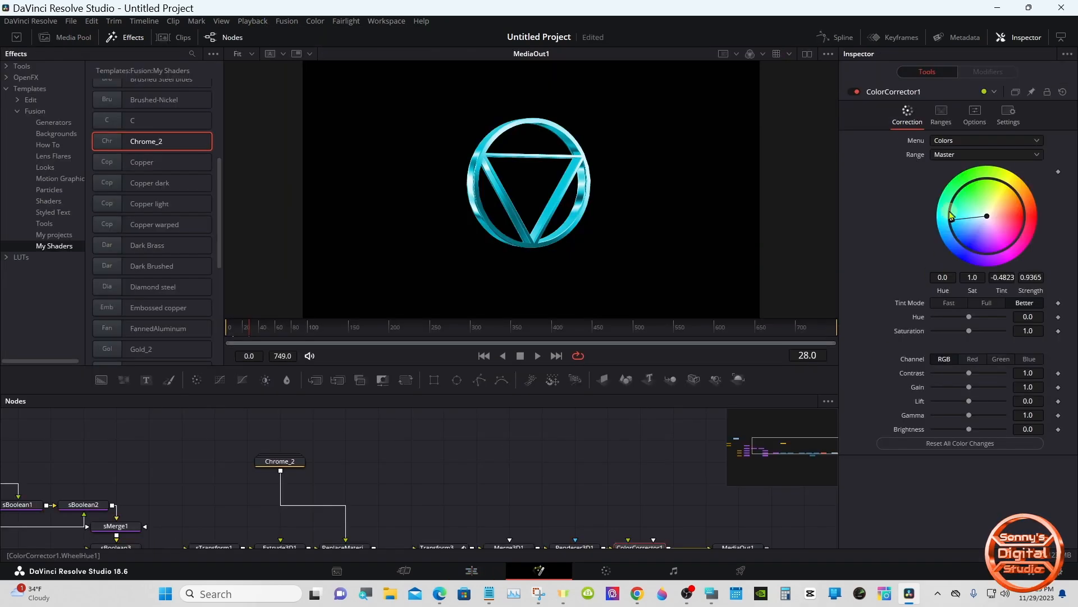
Retint the logo violet at full strength in ColorCorrector1 and view it over the green background in an enlarged Edit page viewer
left_click_drag(951, 216, 975, 257)
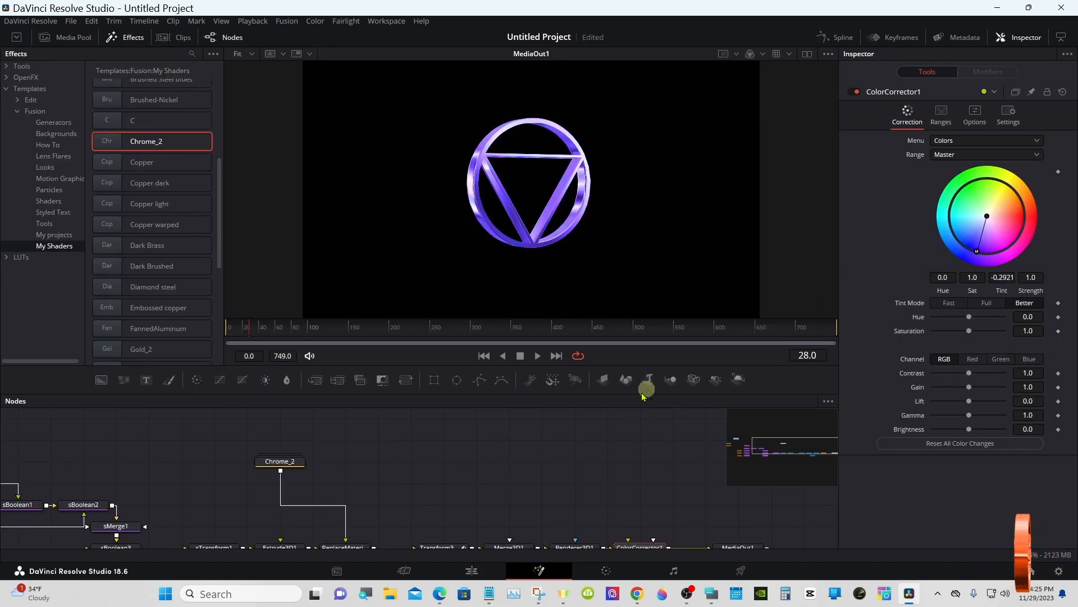
left_click(471, 571)
left_click_drag(314, 505, 318, 539)
left_click_drag(411, 397, 412, 467)
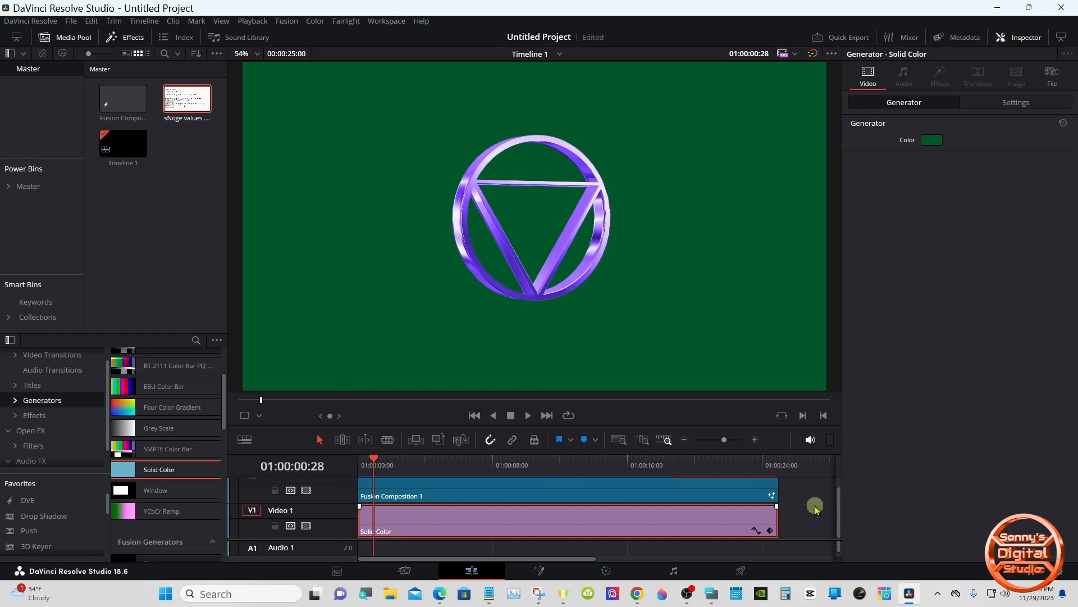
Return to the Fusion page and review the Renderer Type options of Renderer3D1
left_click(540, 570)
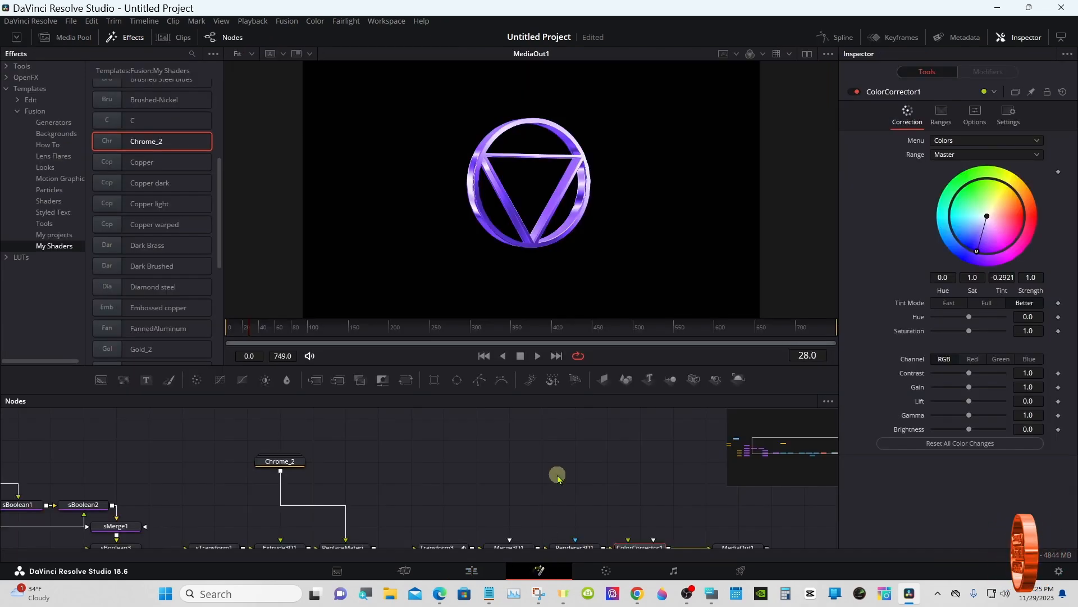
left_click_drag(756, 441, 790, 451)
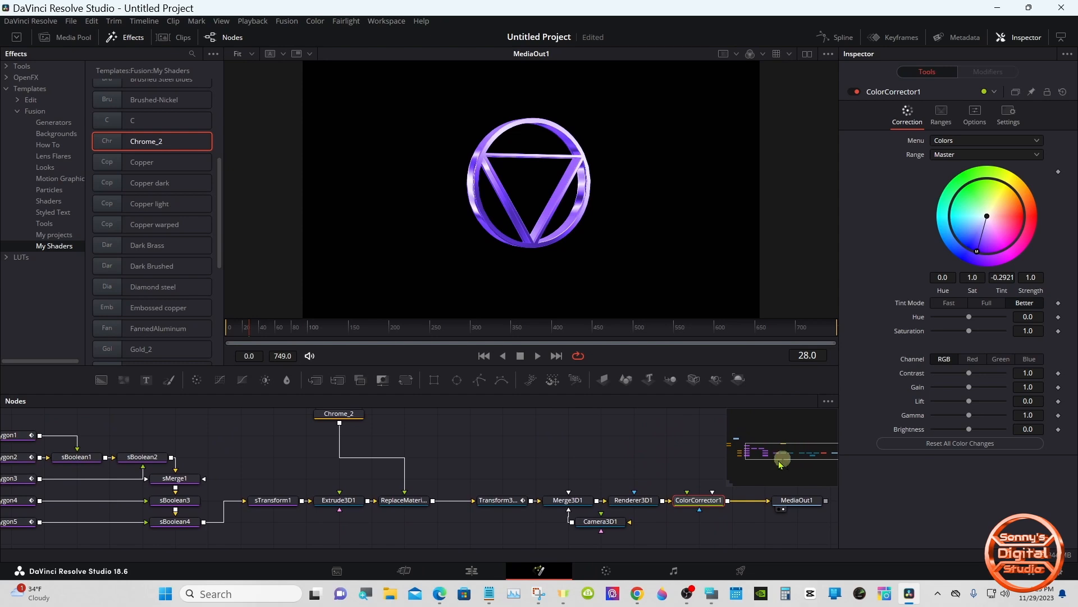
left_click(645, 505)
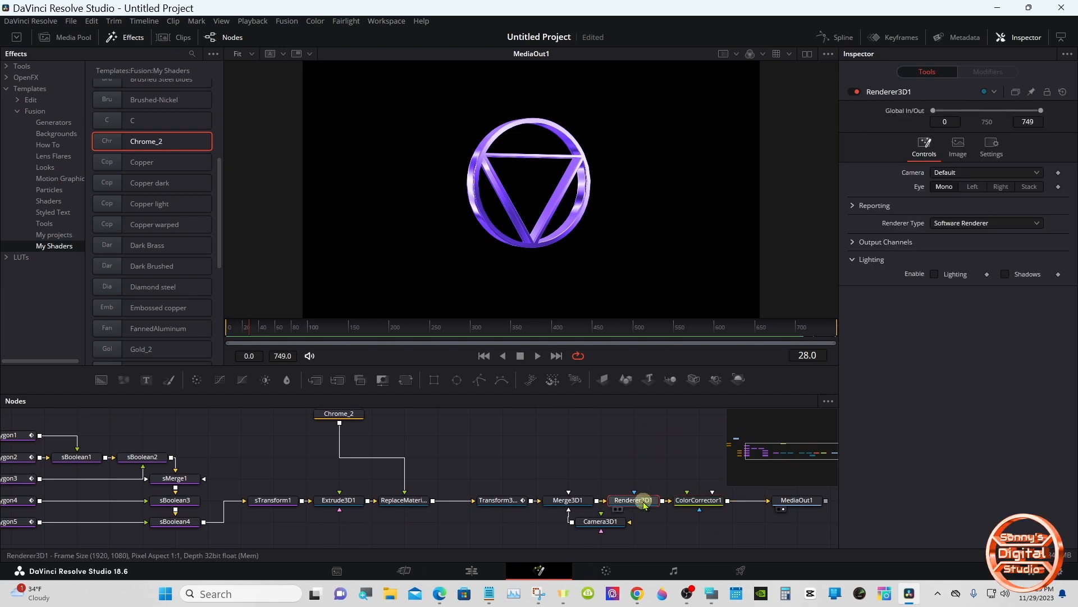
left_click(993, 223)
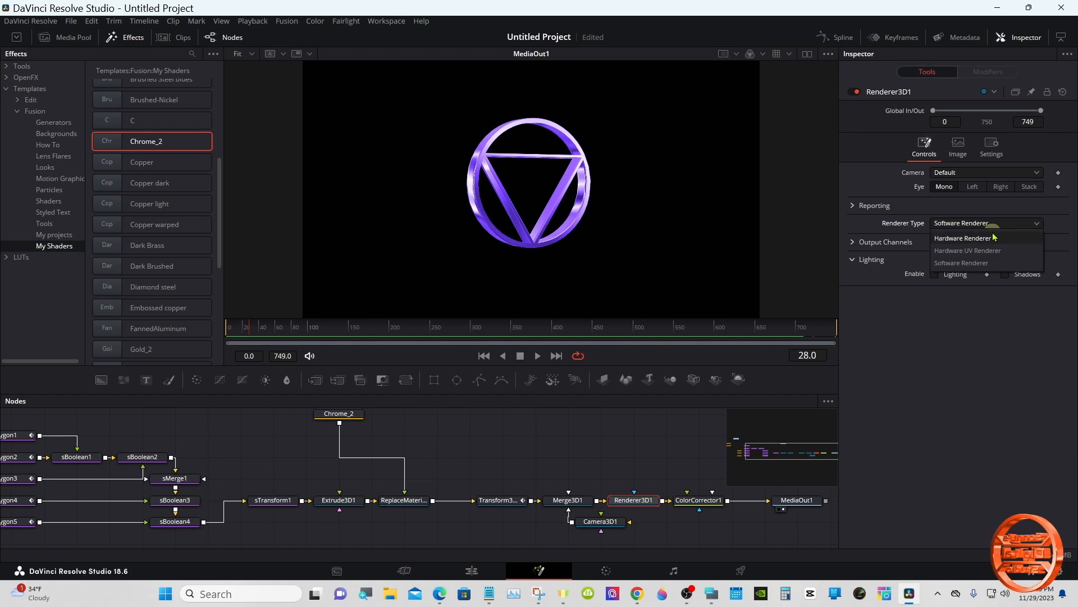
left_click(993, 238)
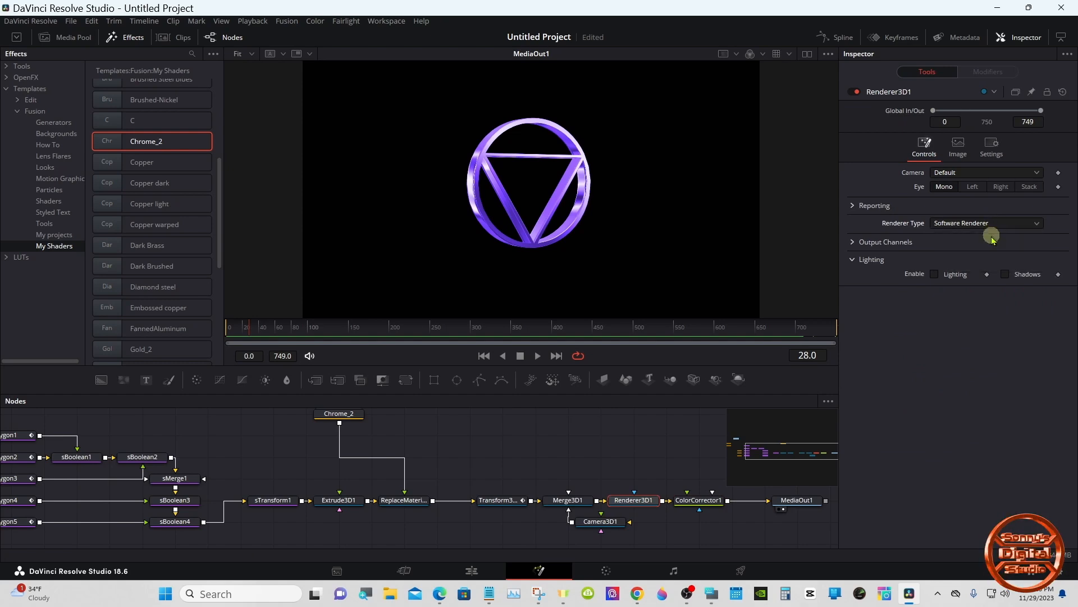
Play the timeline from its start on the Edit page to review the rotating logo over the green background
left_click(472, 570)
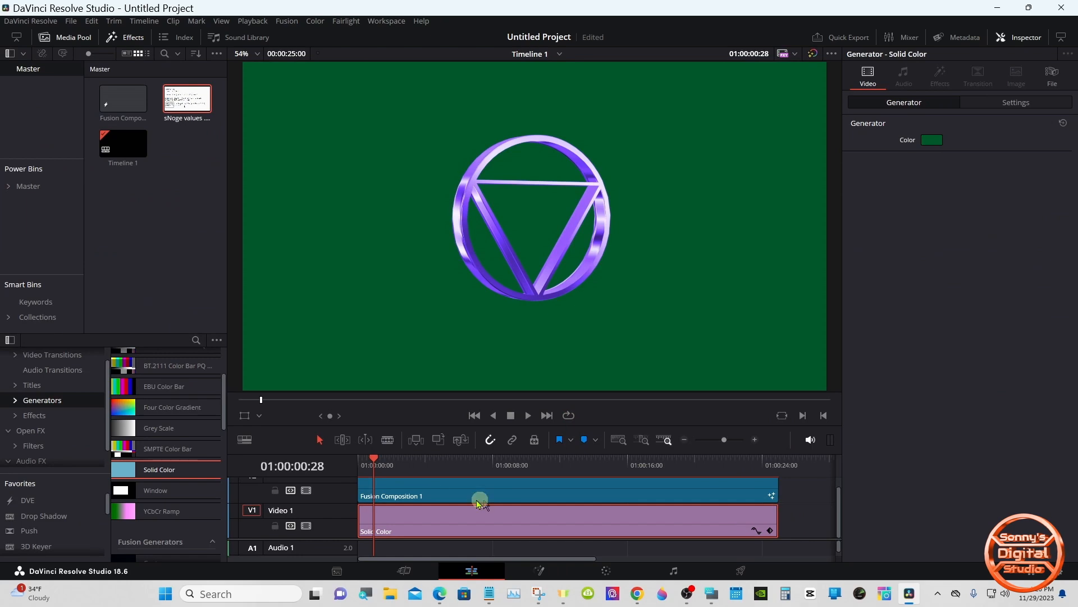
left_click_drag(374, 464, 358, 465)
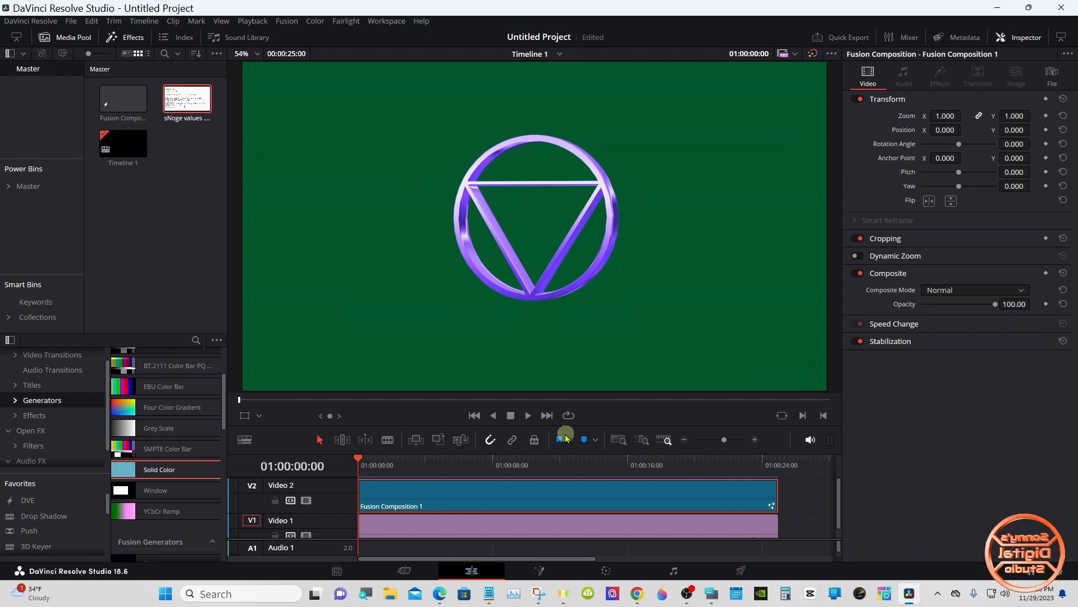
left_click(531, 418)
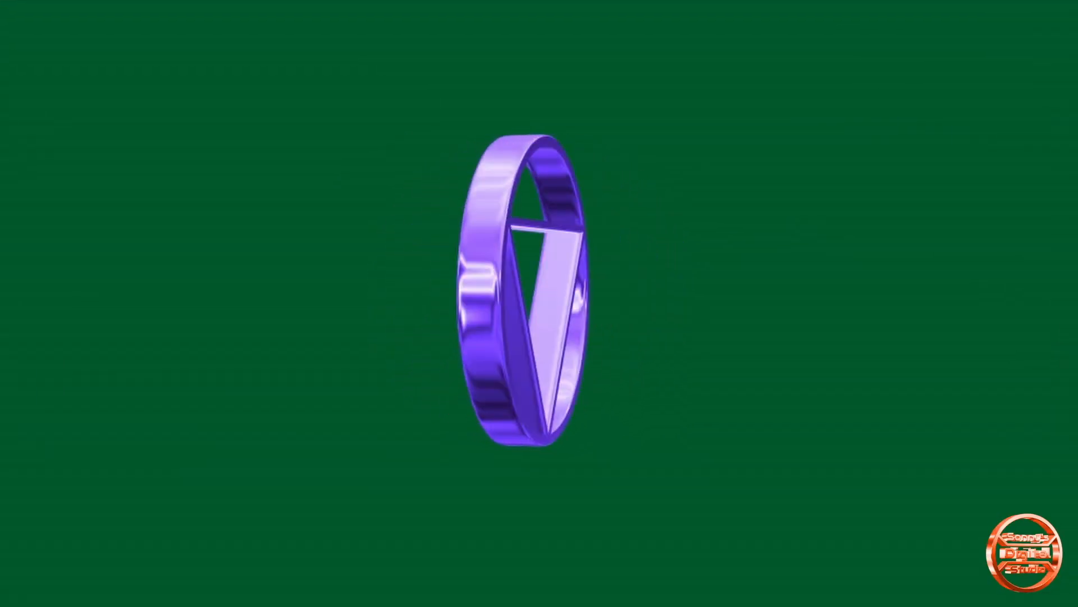